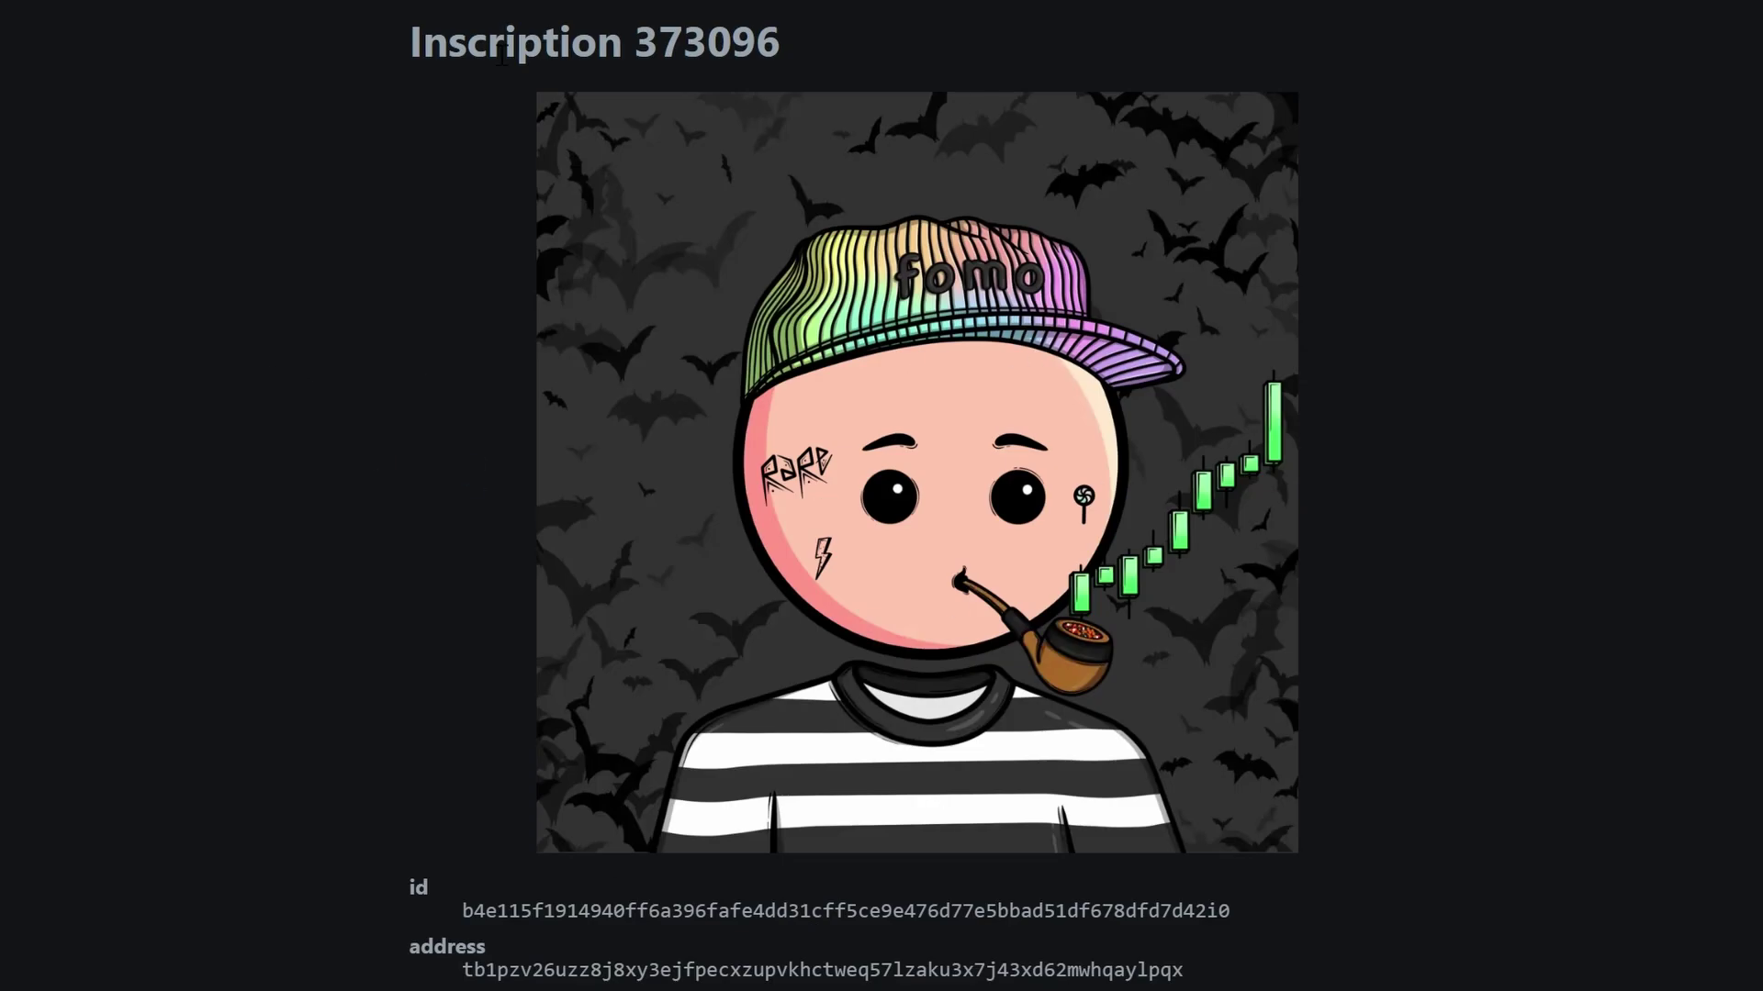
Bring up the inscription image's context menu, then dismiss it without choosing an option
right_click(752, 411)
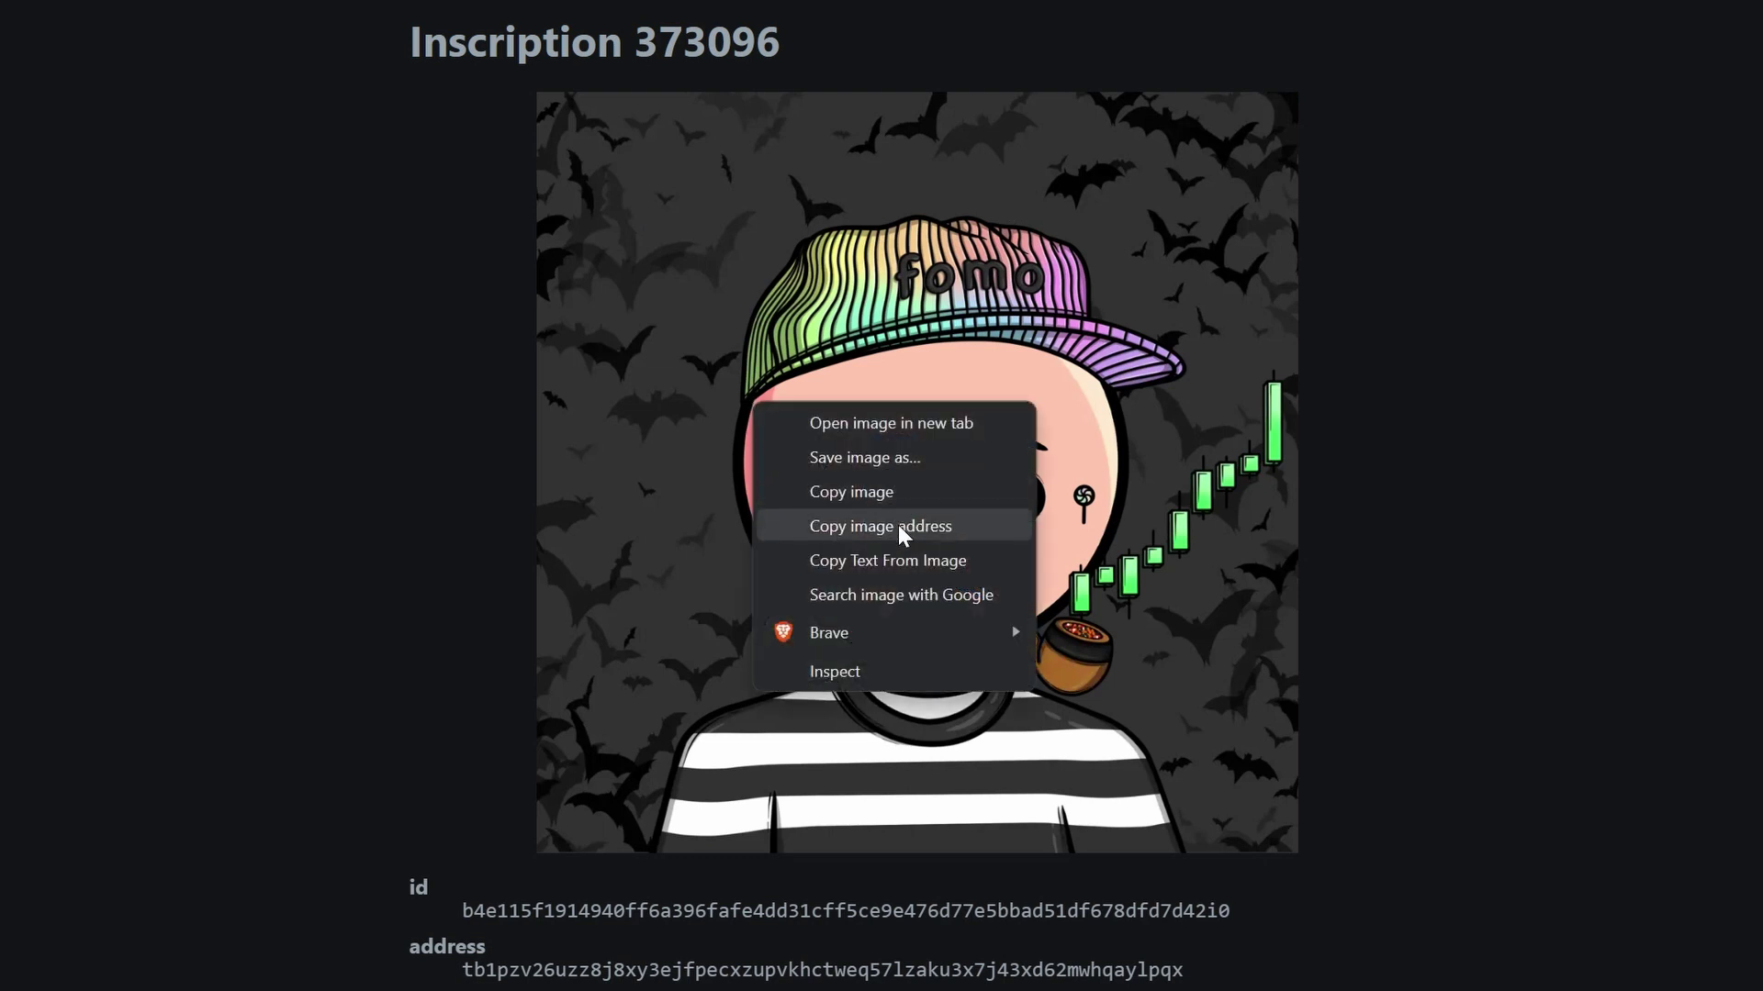
click(96, 411)
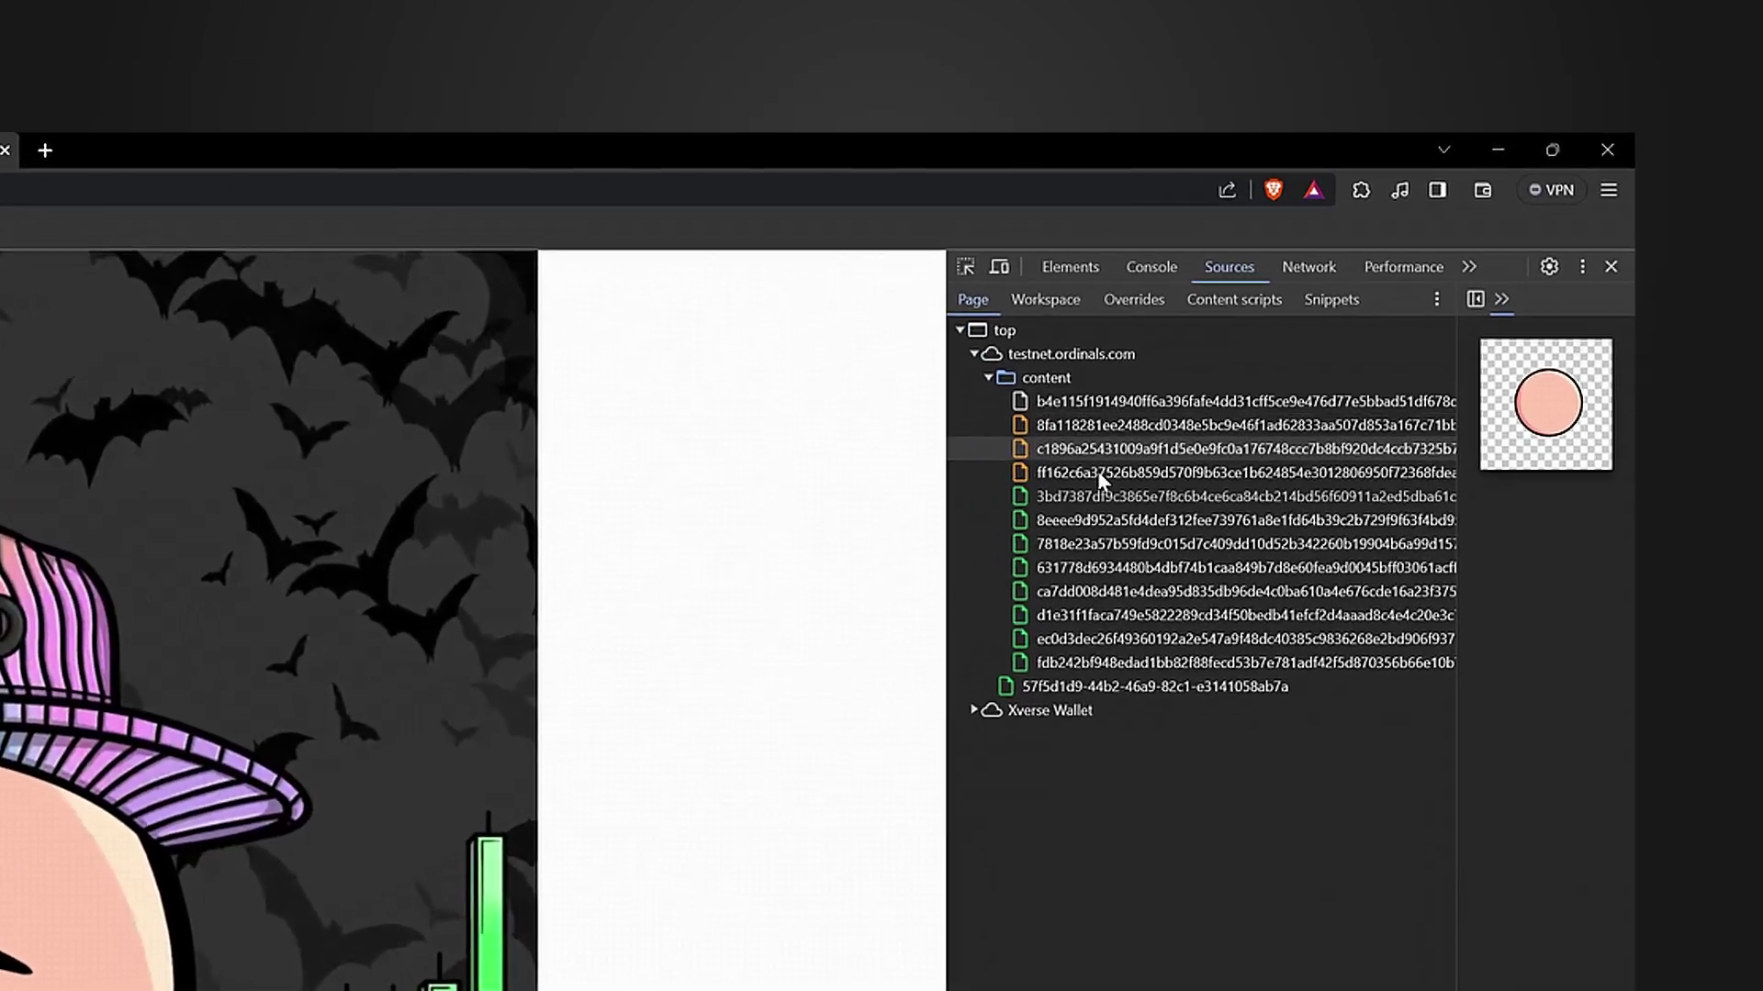
Preview each green layer file in turn, including the striped shirt layer
click(1070, 496)
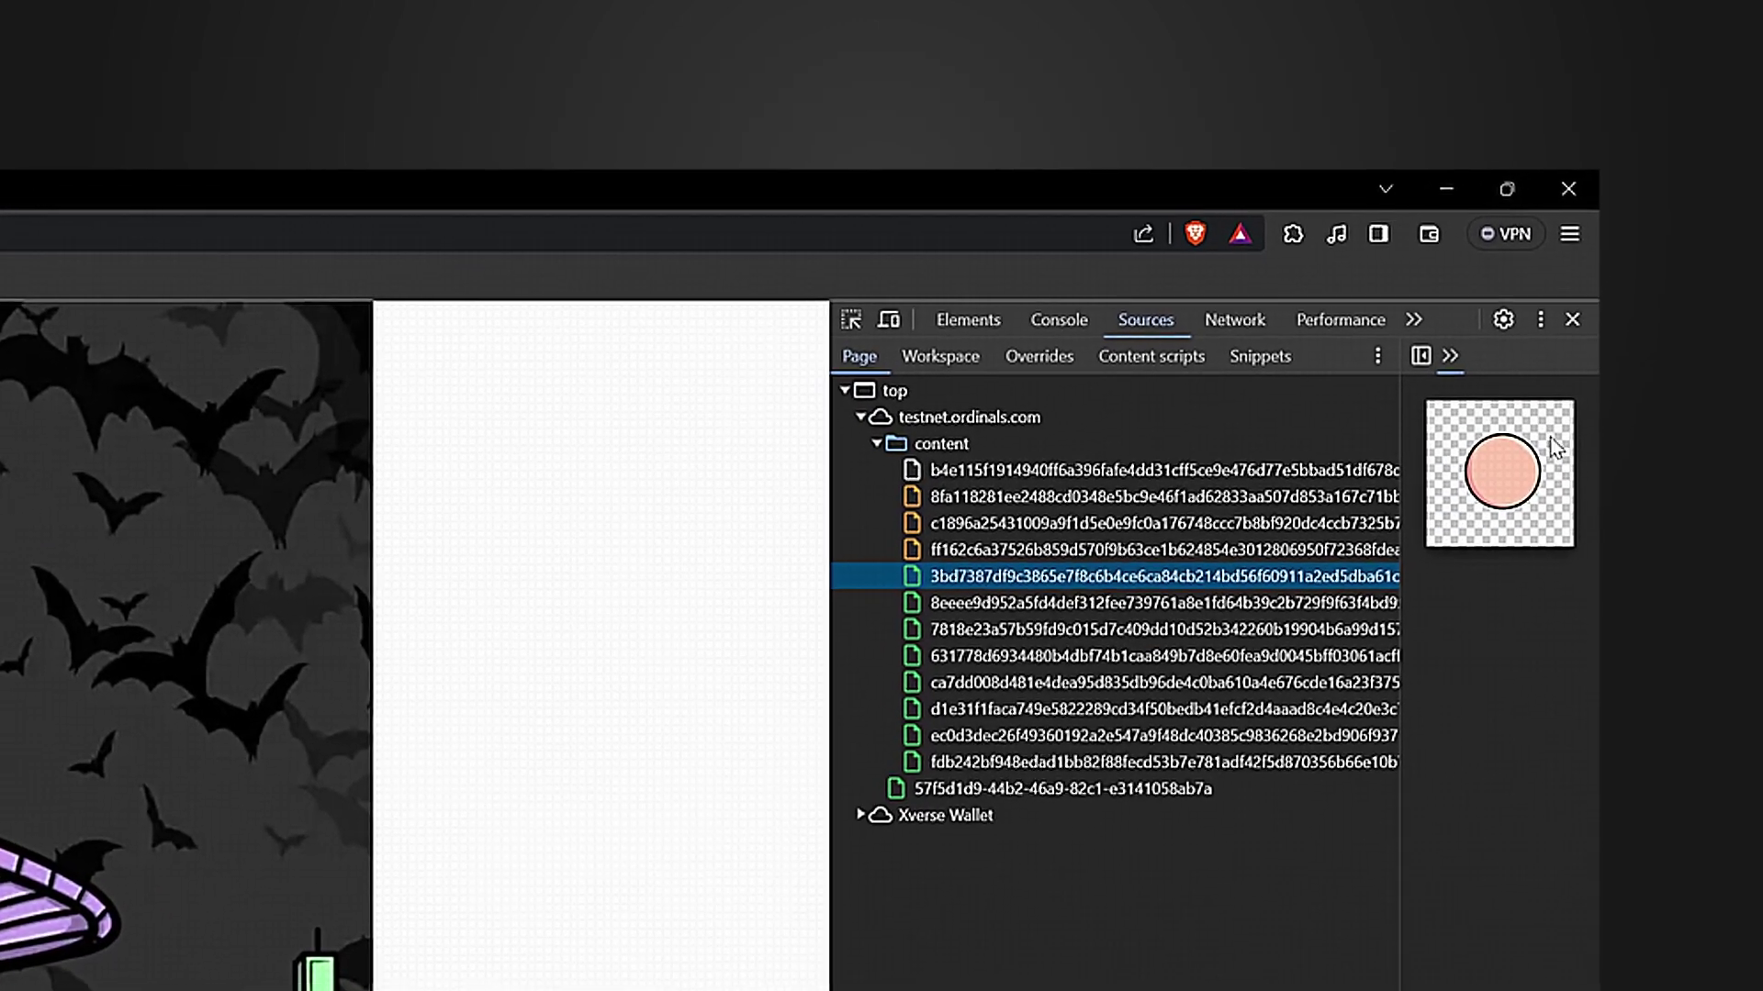
click(938, 624)
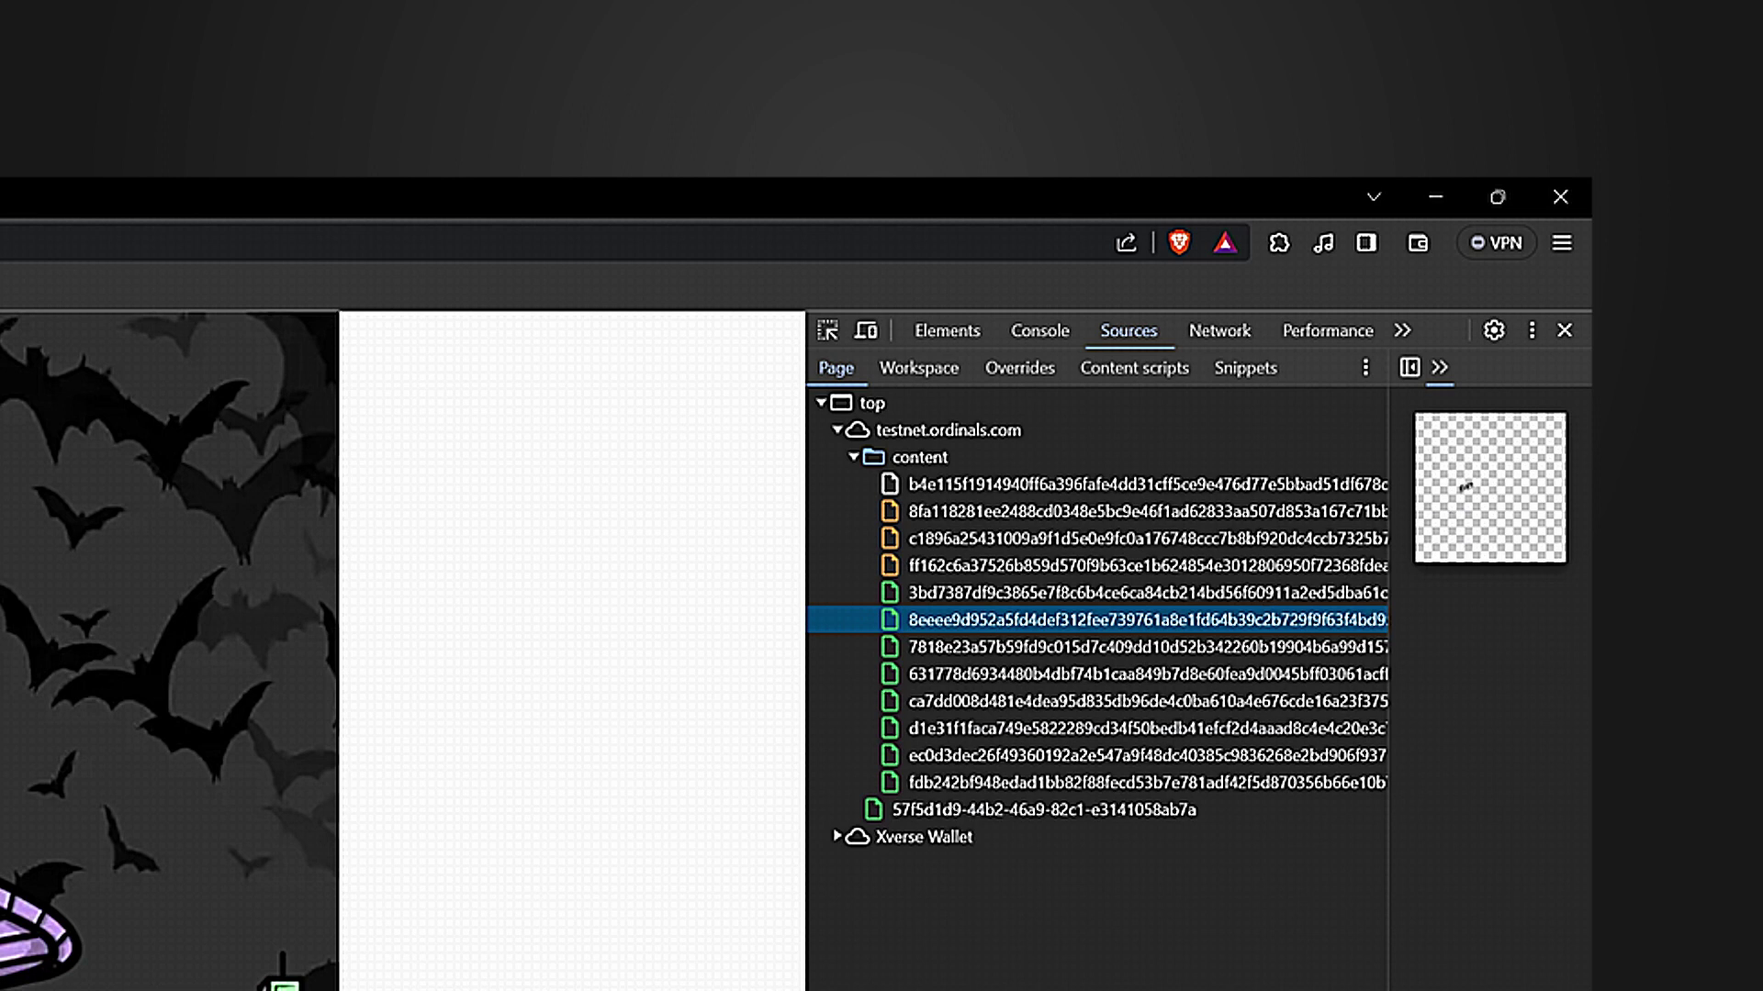
click(1004, 648)
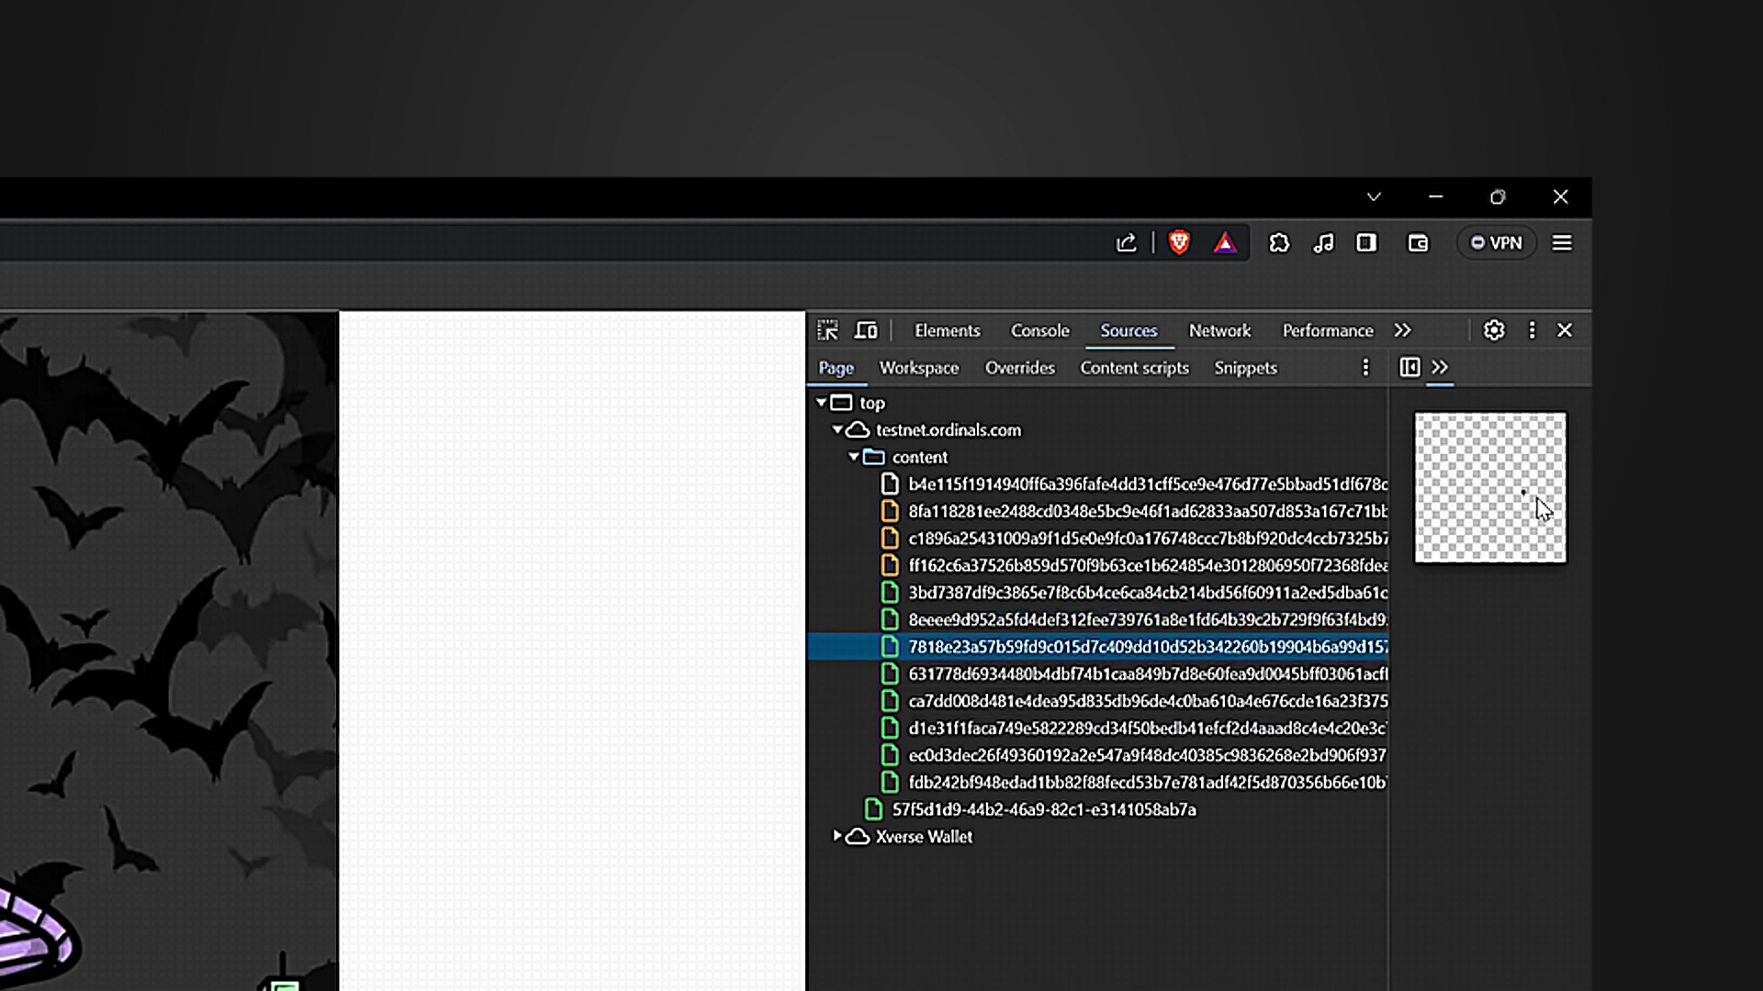
click(997, 676)
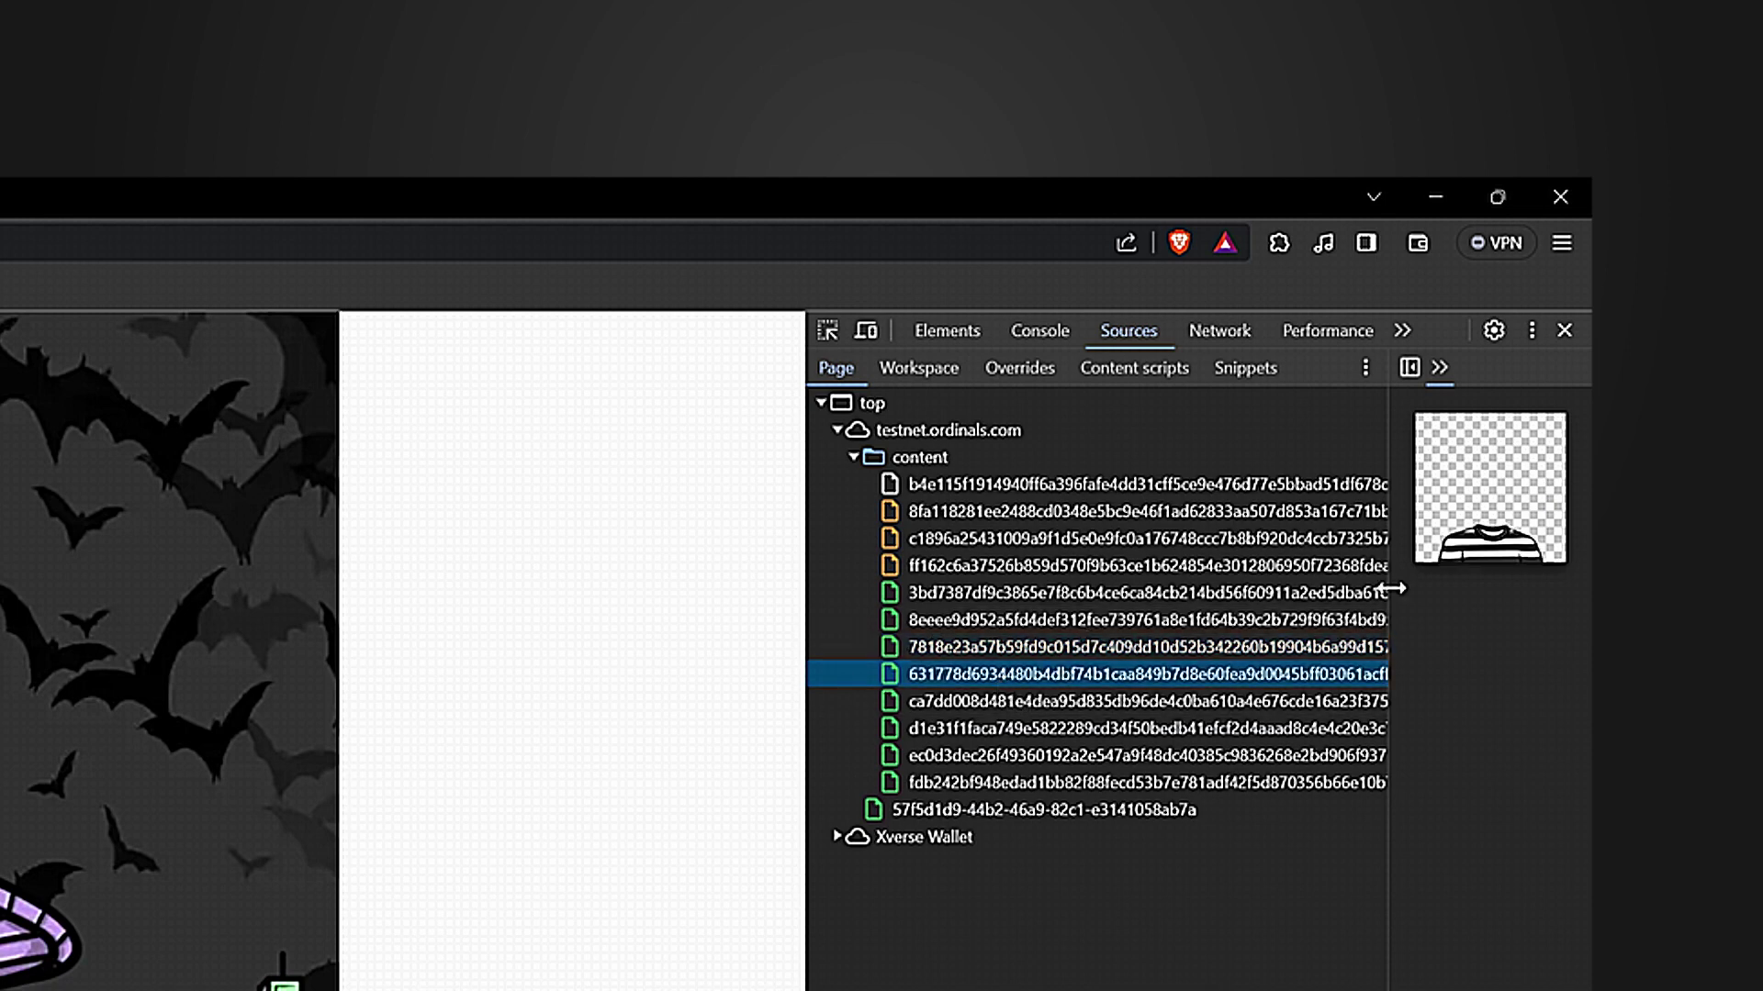
click(1055, 701)
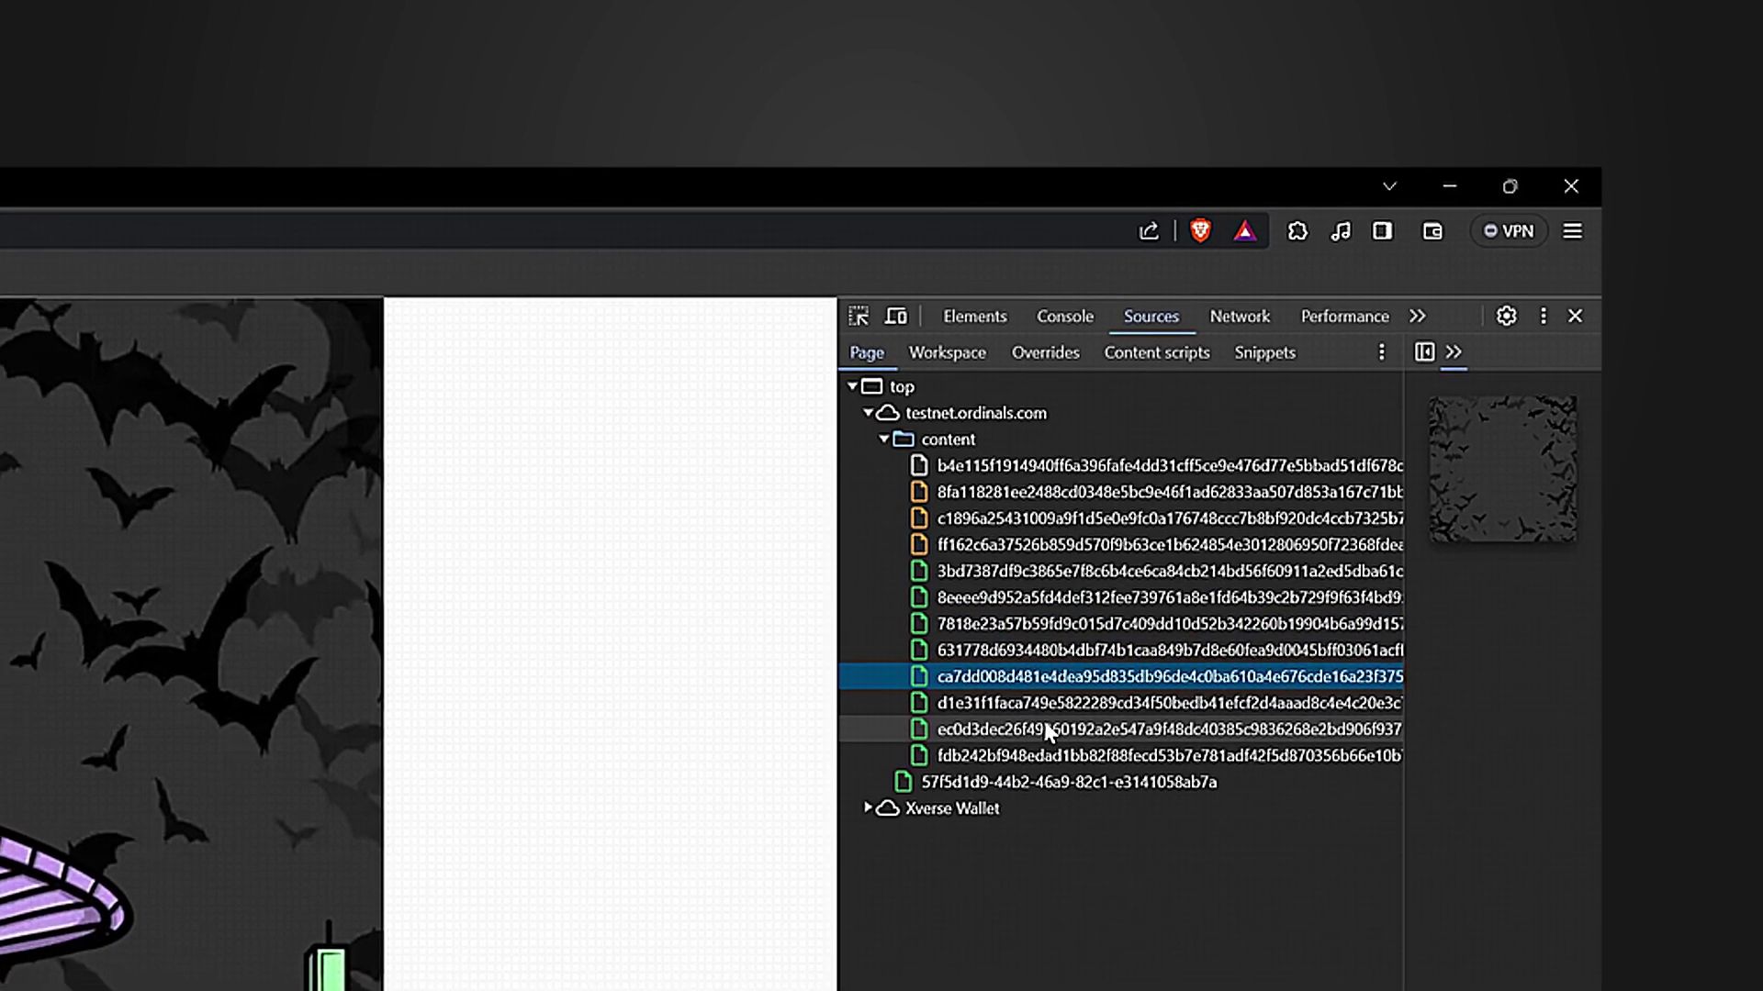
click(1027, 735)
click(1063, 699)
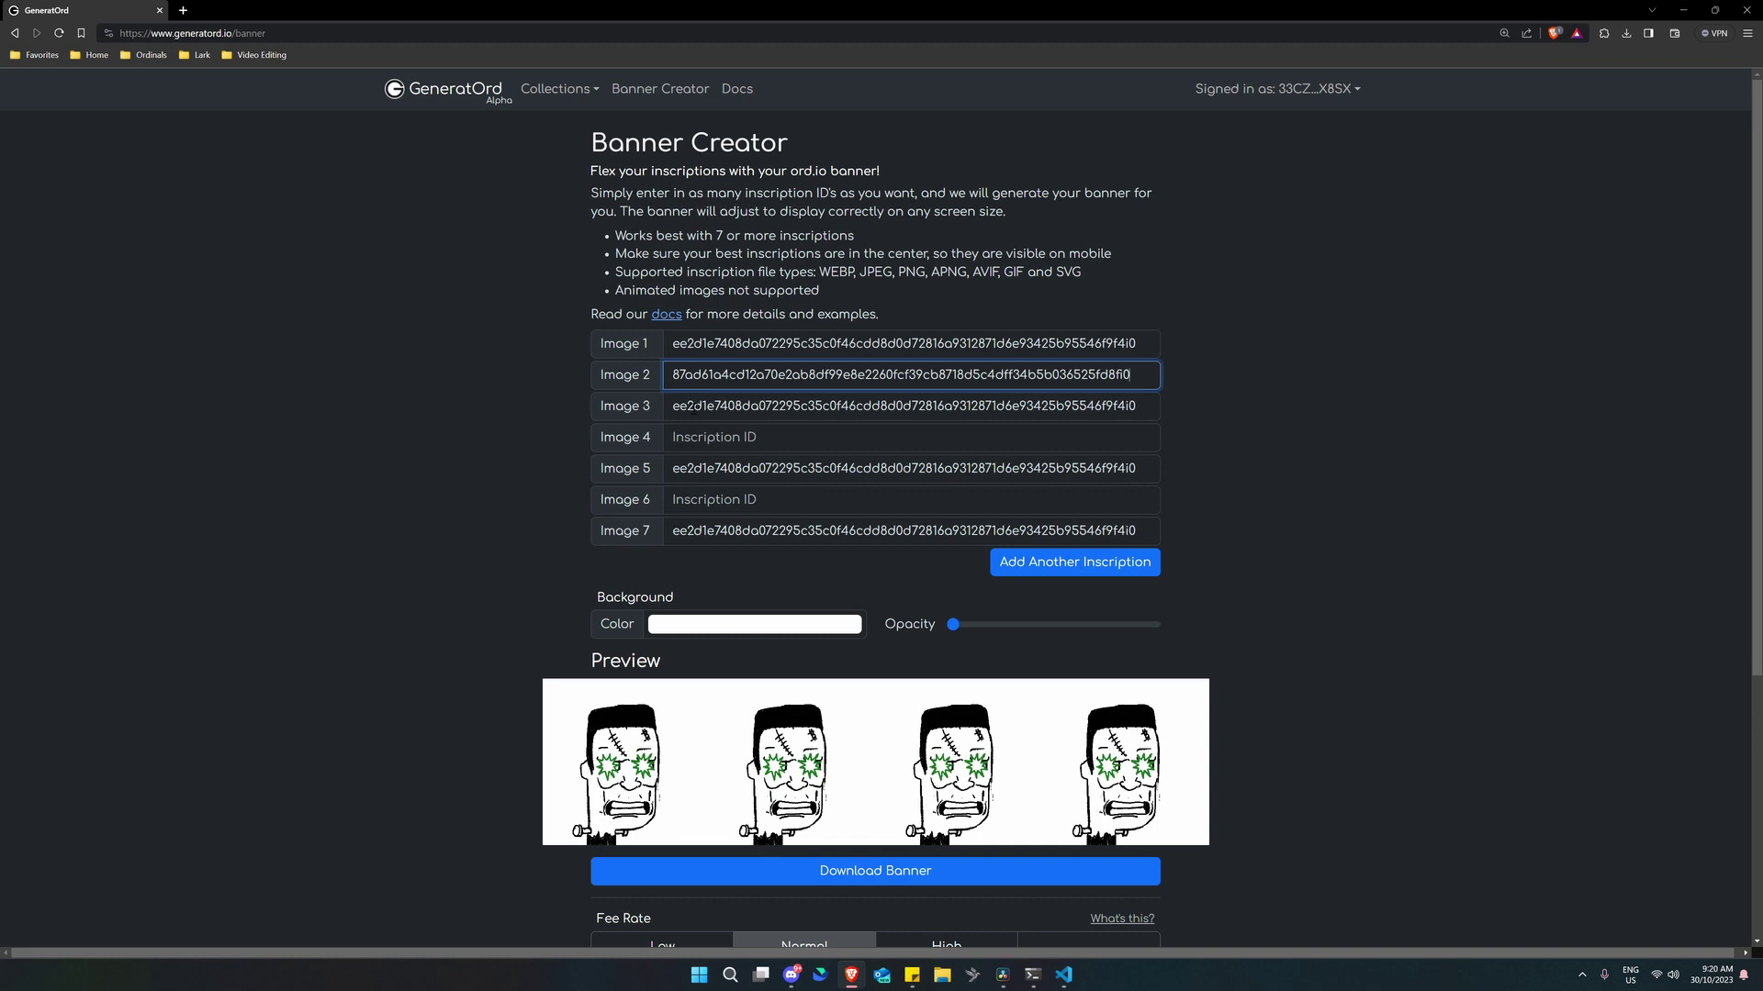
Paste Image 2's inscription ID into the empty Image 4 and Image 6 fields
click(909, 437)
text(87ad61a4cd12a70e2ab8df99e8e2260fcf39cb8718d5c4dff34b5b036525fd8fi0)
click(909, 499)
text(87ad61a4cd12a70e2ab8df99e8e2260fcf39cb8718d5c4dff34b5b036525fd8fi0)
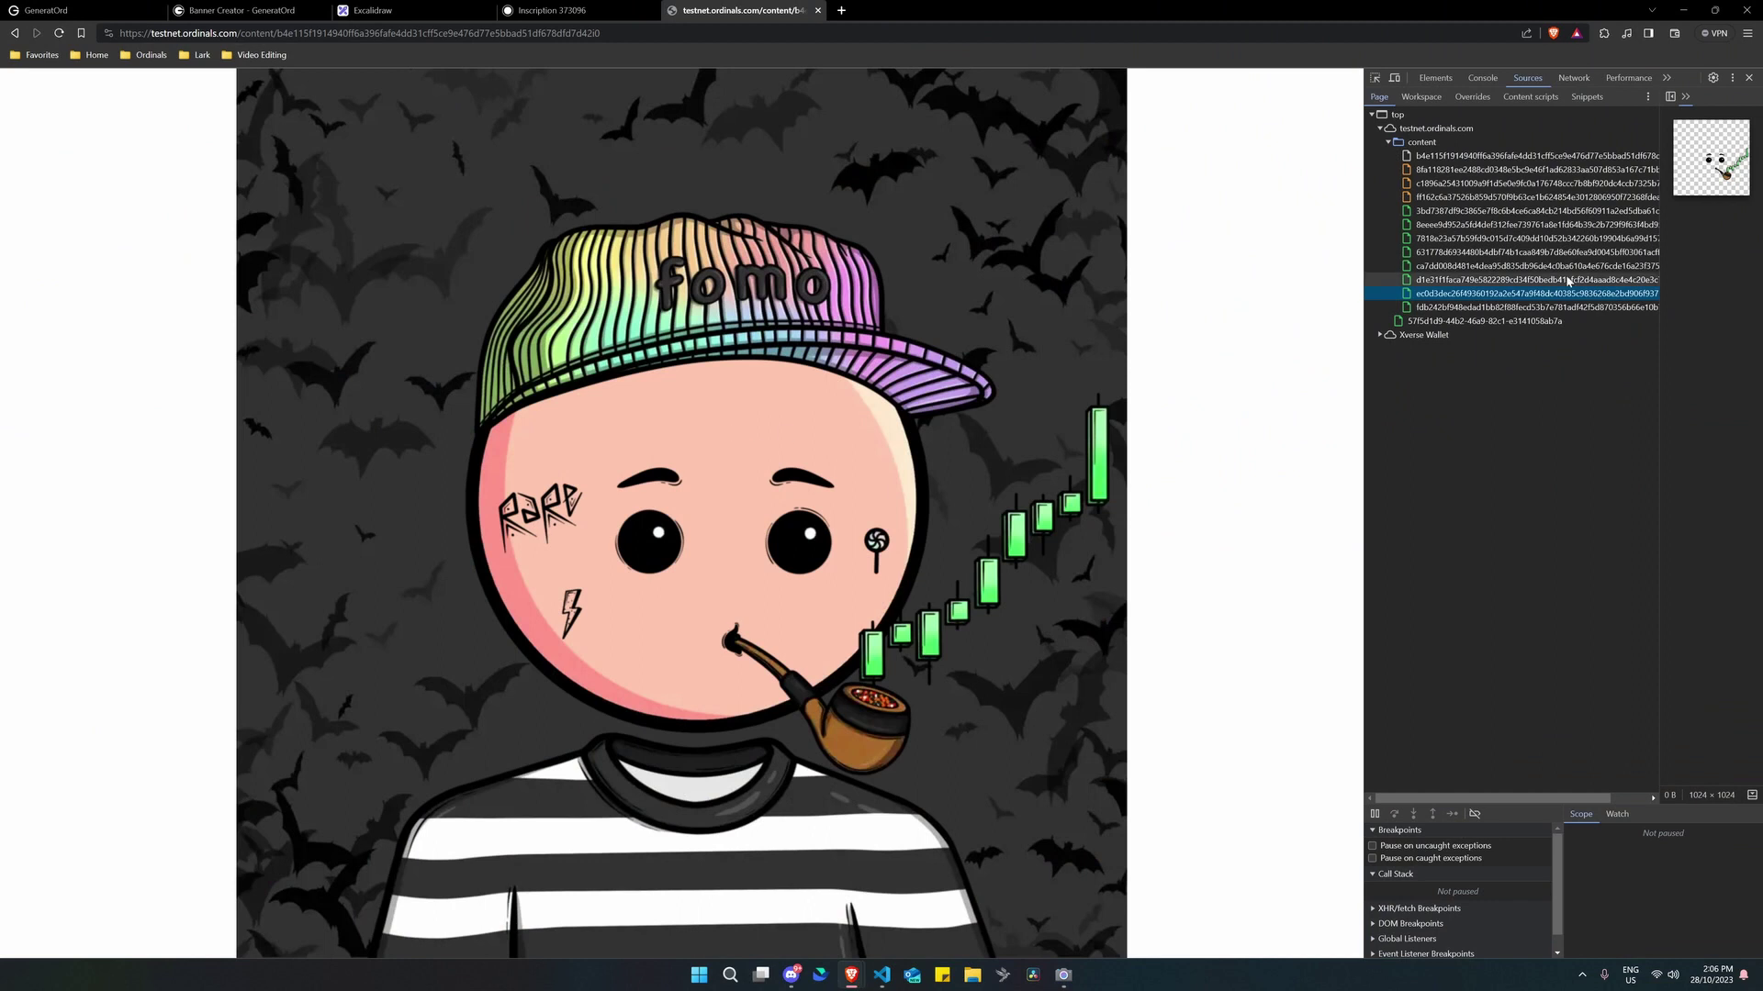
Preview the striped-shirt layer file 631778d6… in the Sources tree
click(1466, 251)
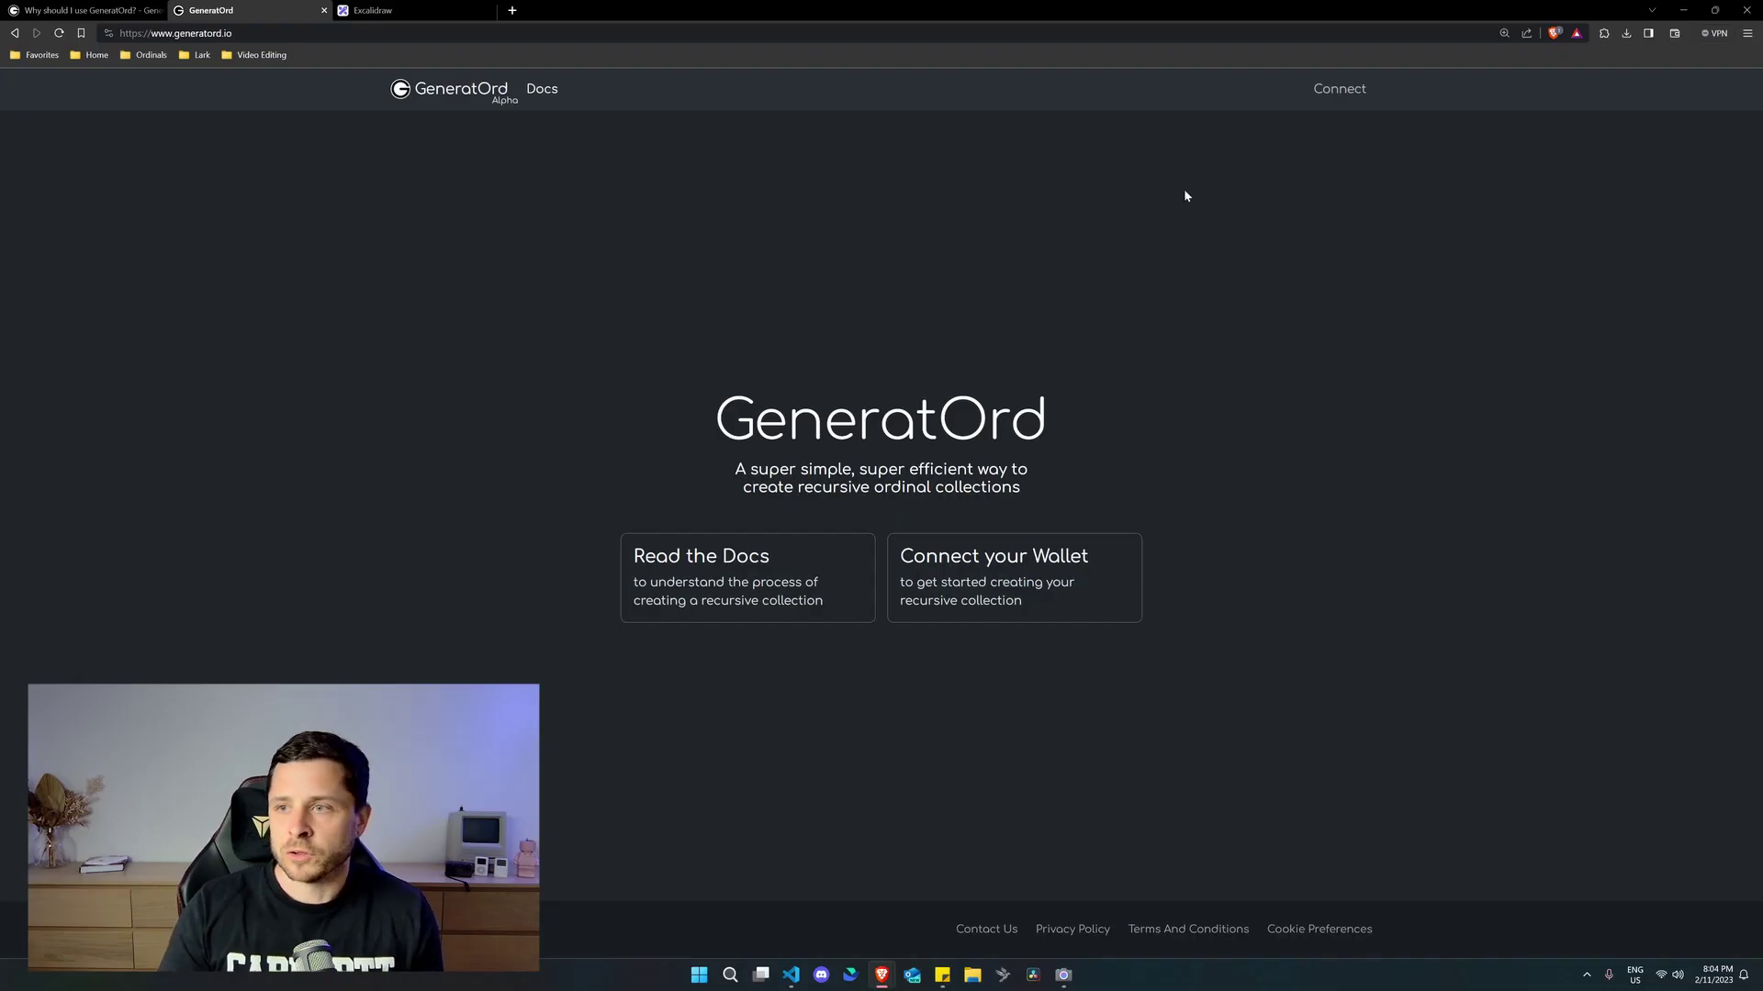
Connect the Xverse wallet to GeneratOrd and approve its sign-in request
click(1335, 92)
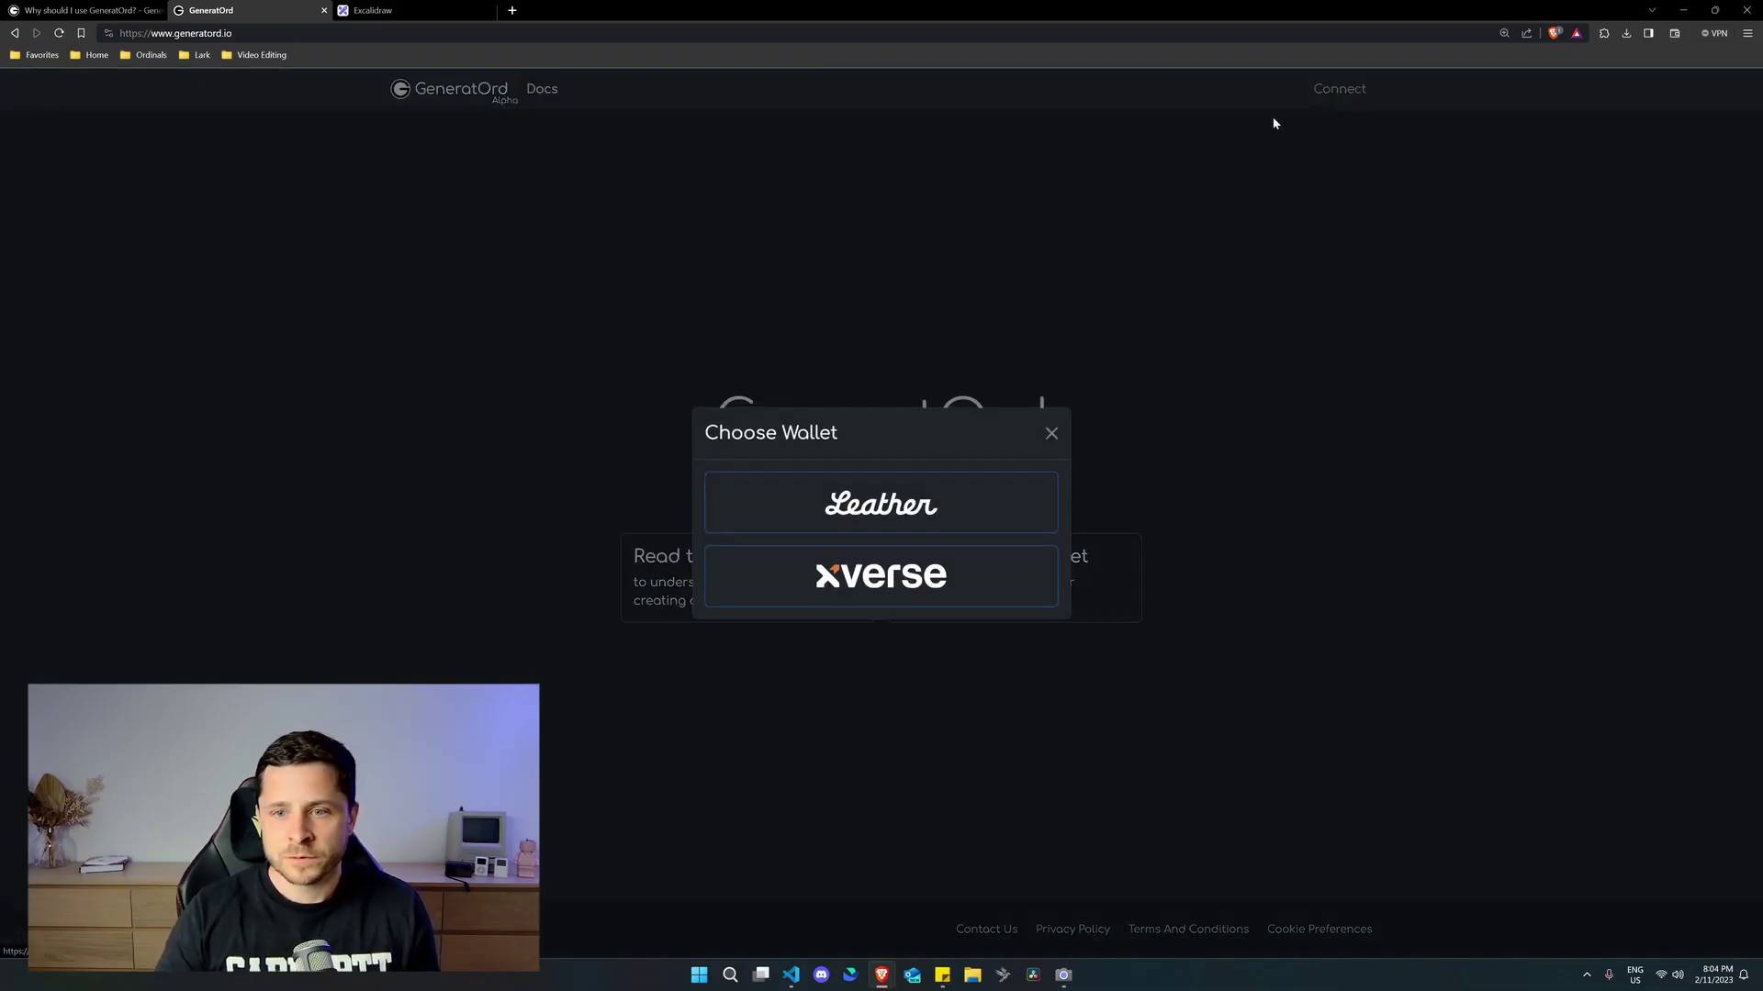
click(856, 592)
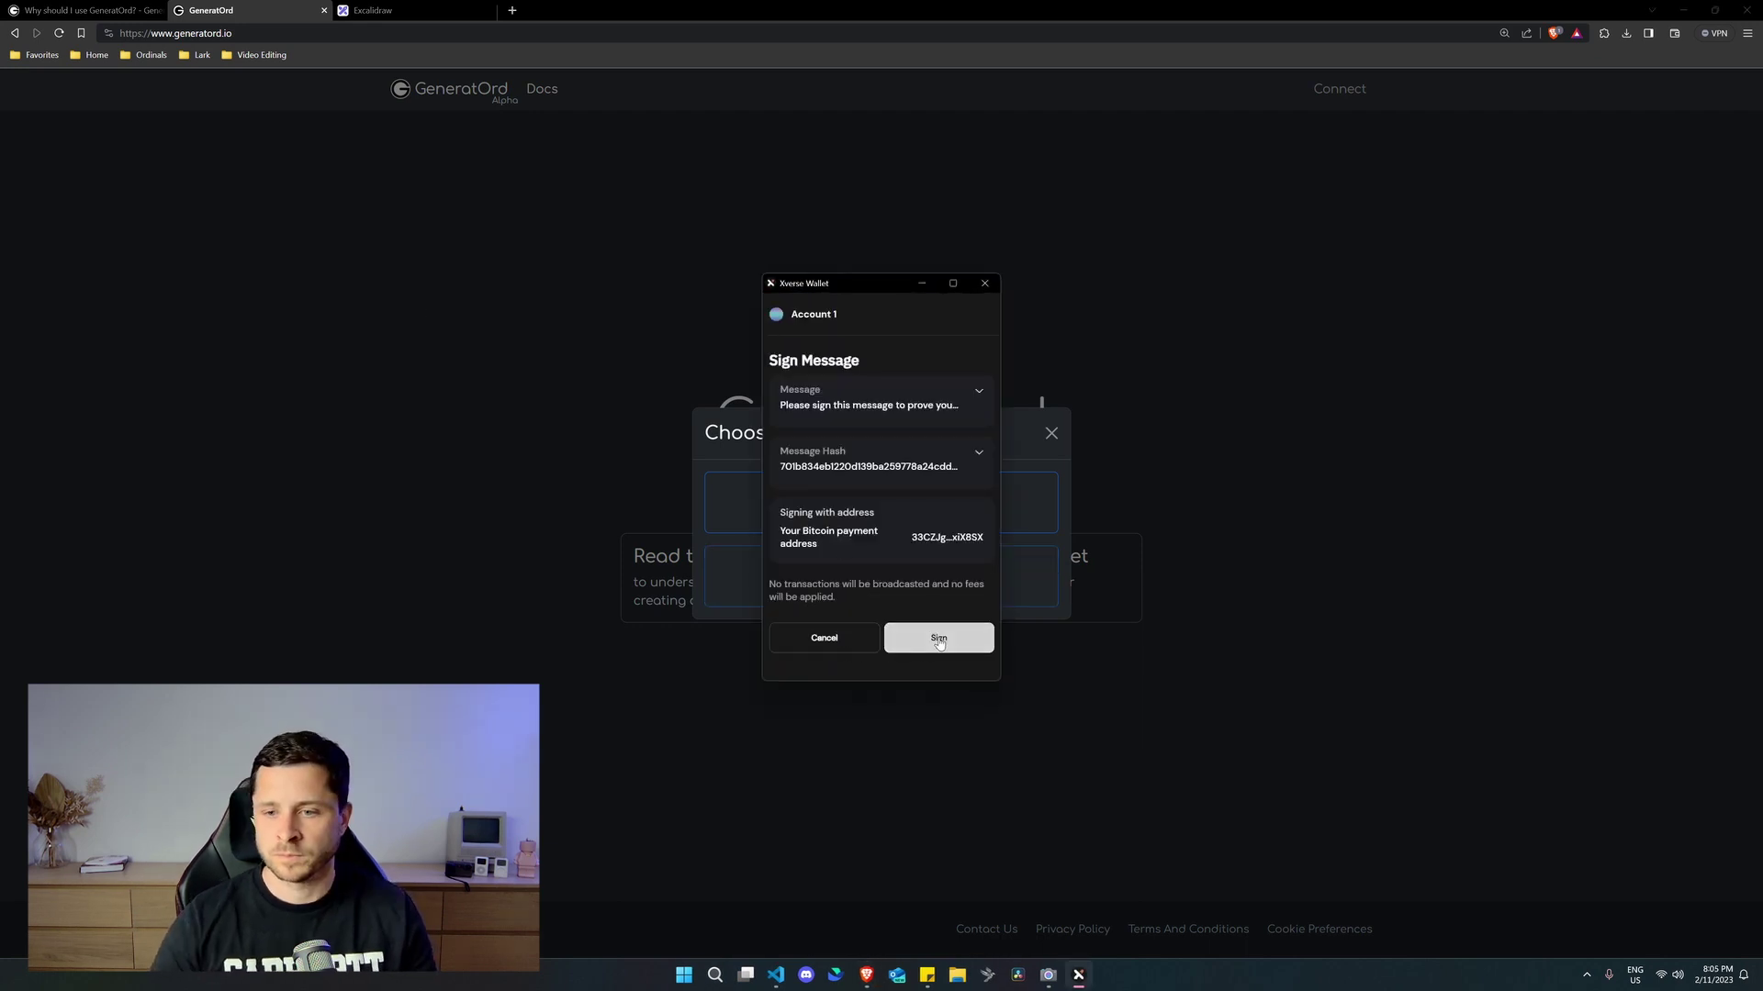
click(937, 634)
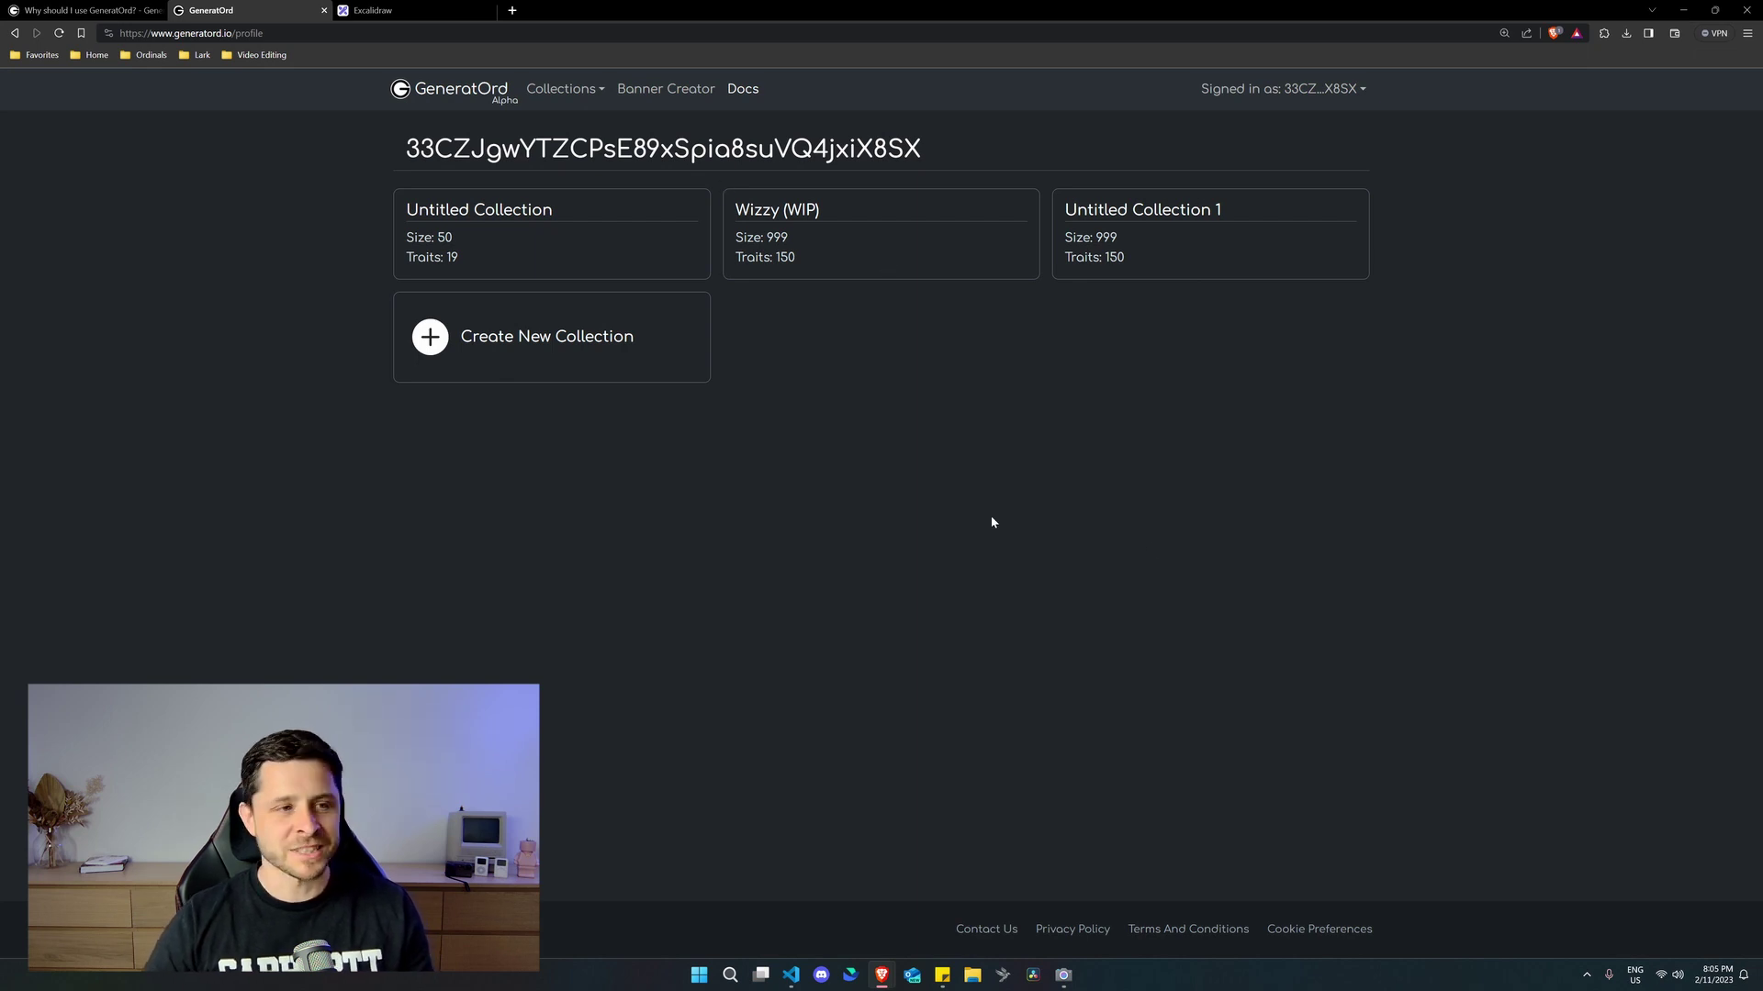
Create a new collection of type Generative (PFP)
click(582, 347)
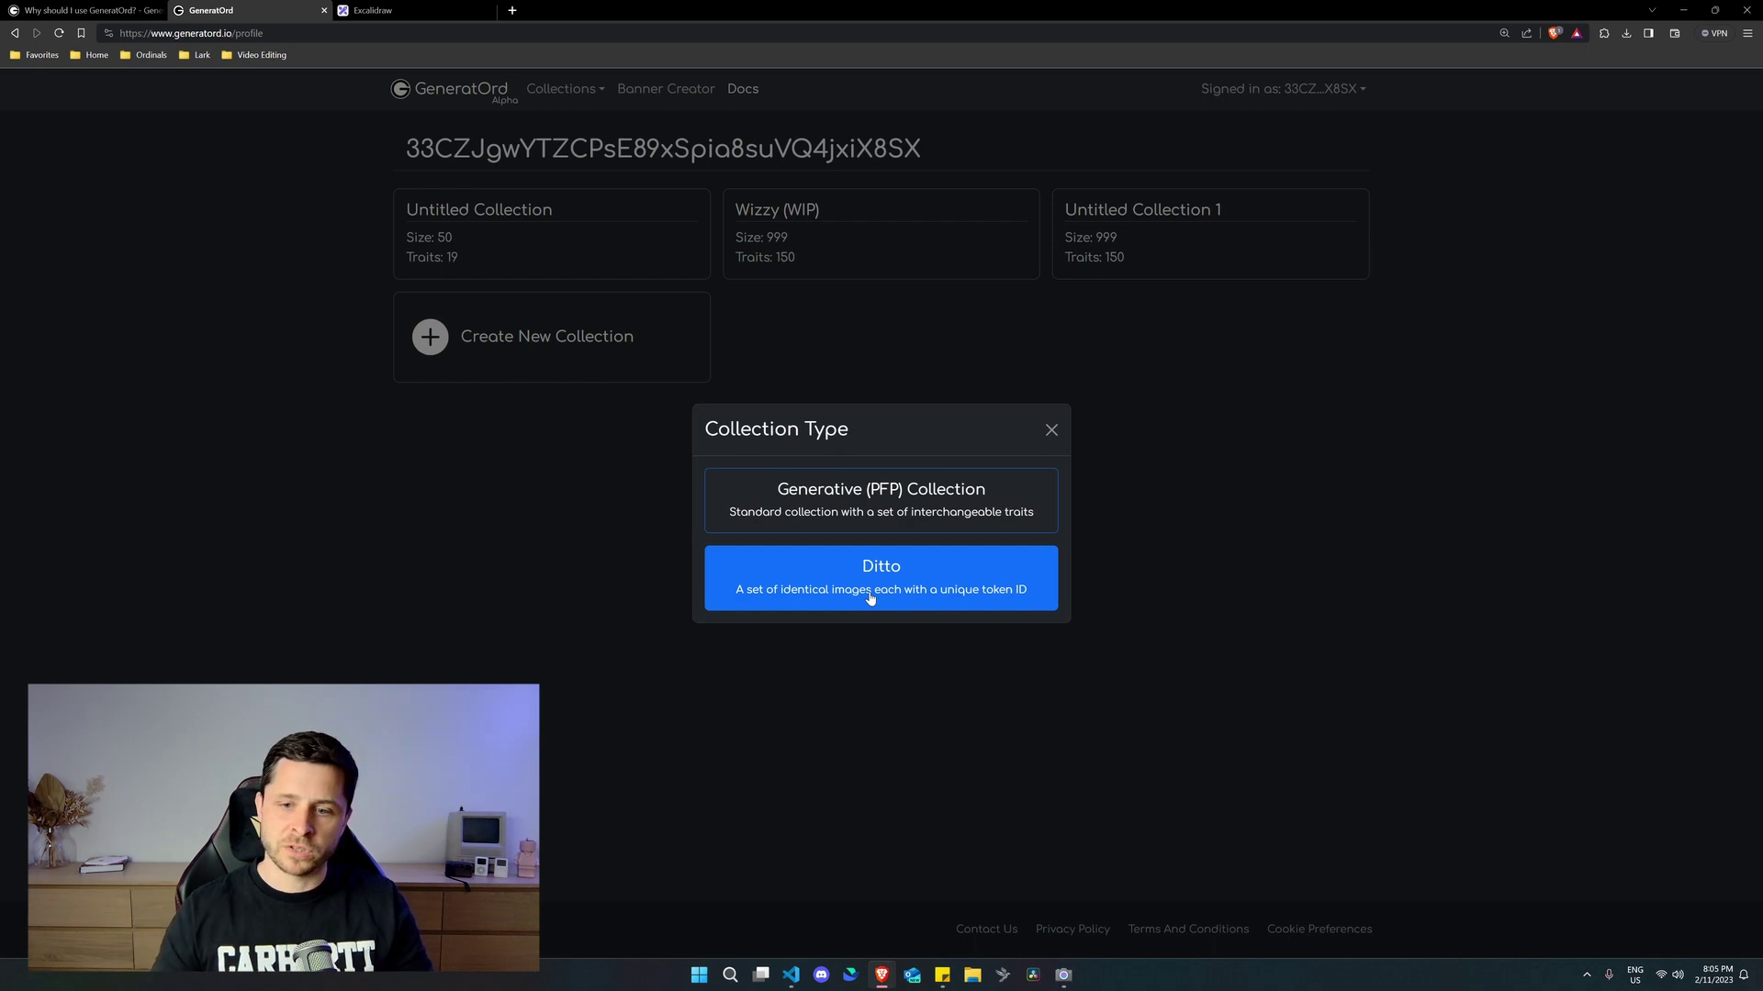
click(845, 513)
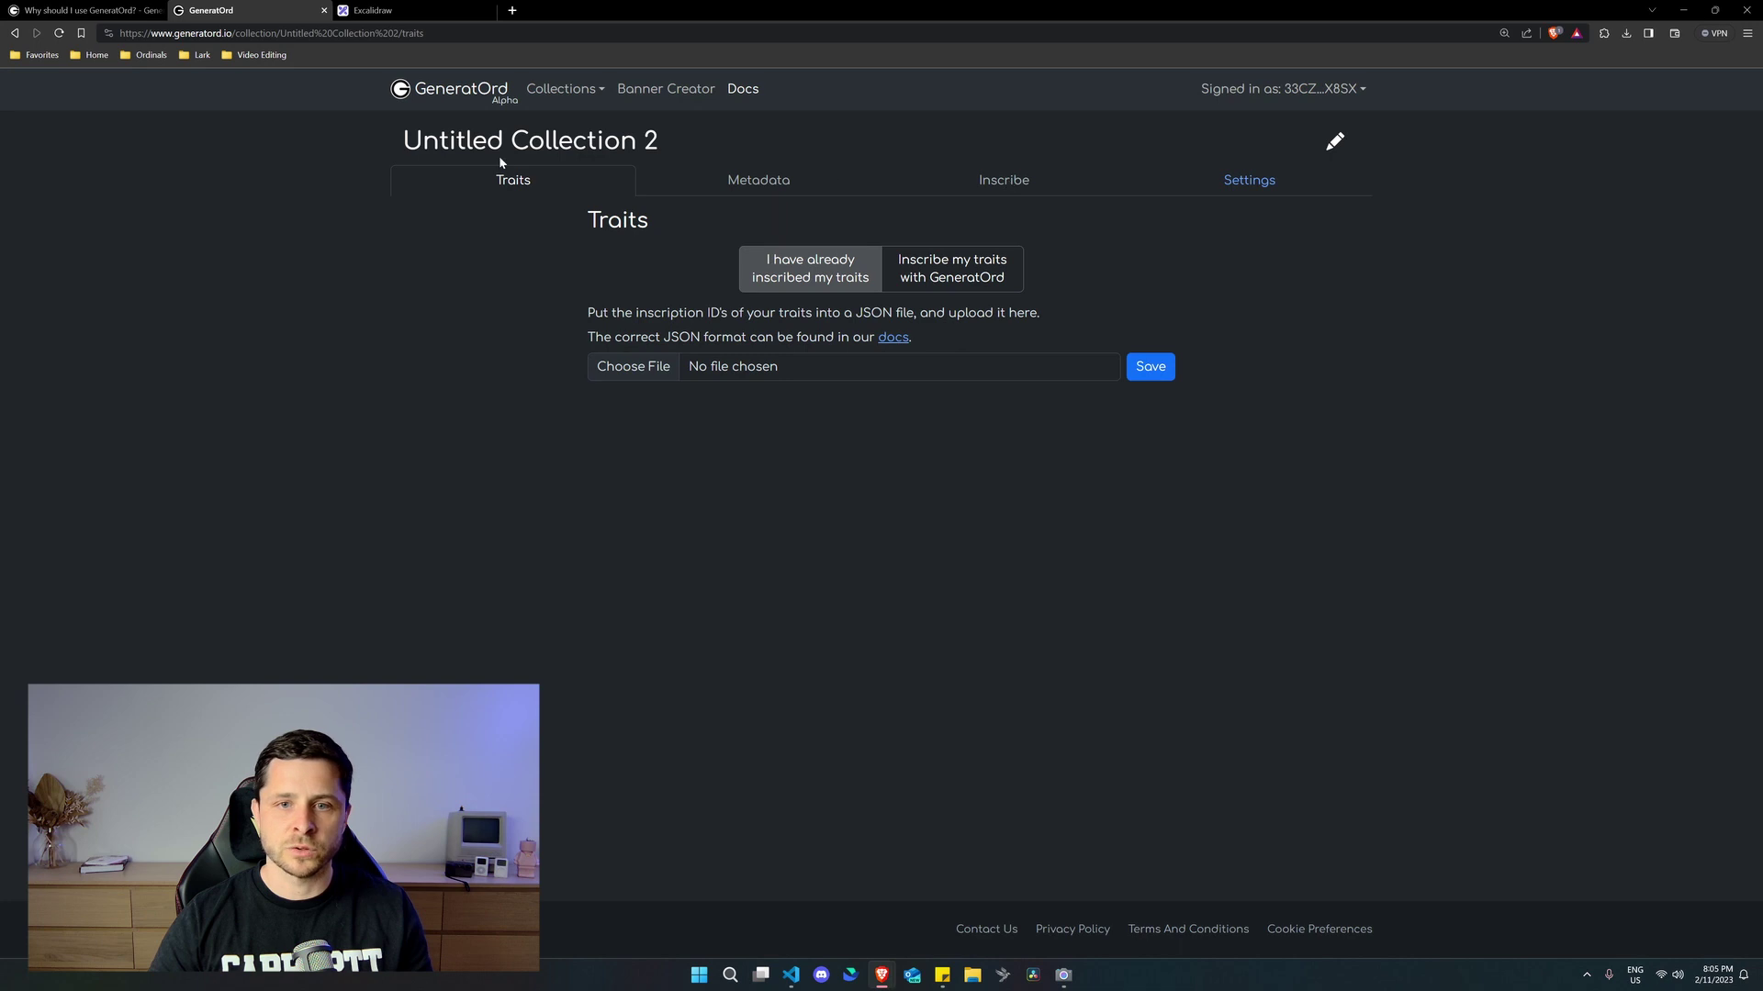
In collection Settings, disable image smoothing and set width and height to 1024, then return to Traits
click(1265, 183)
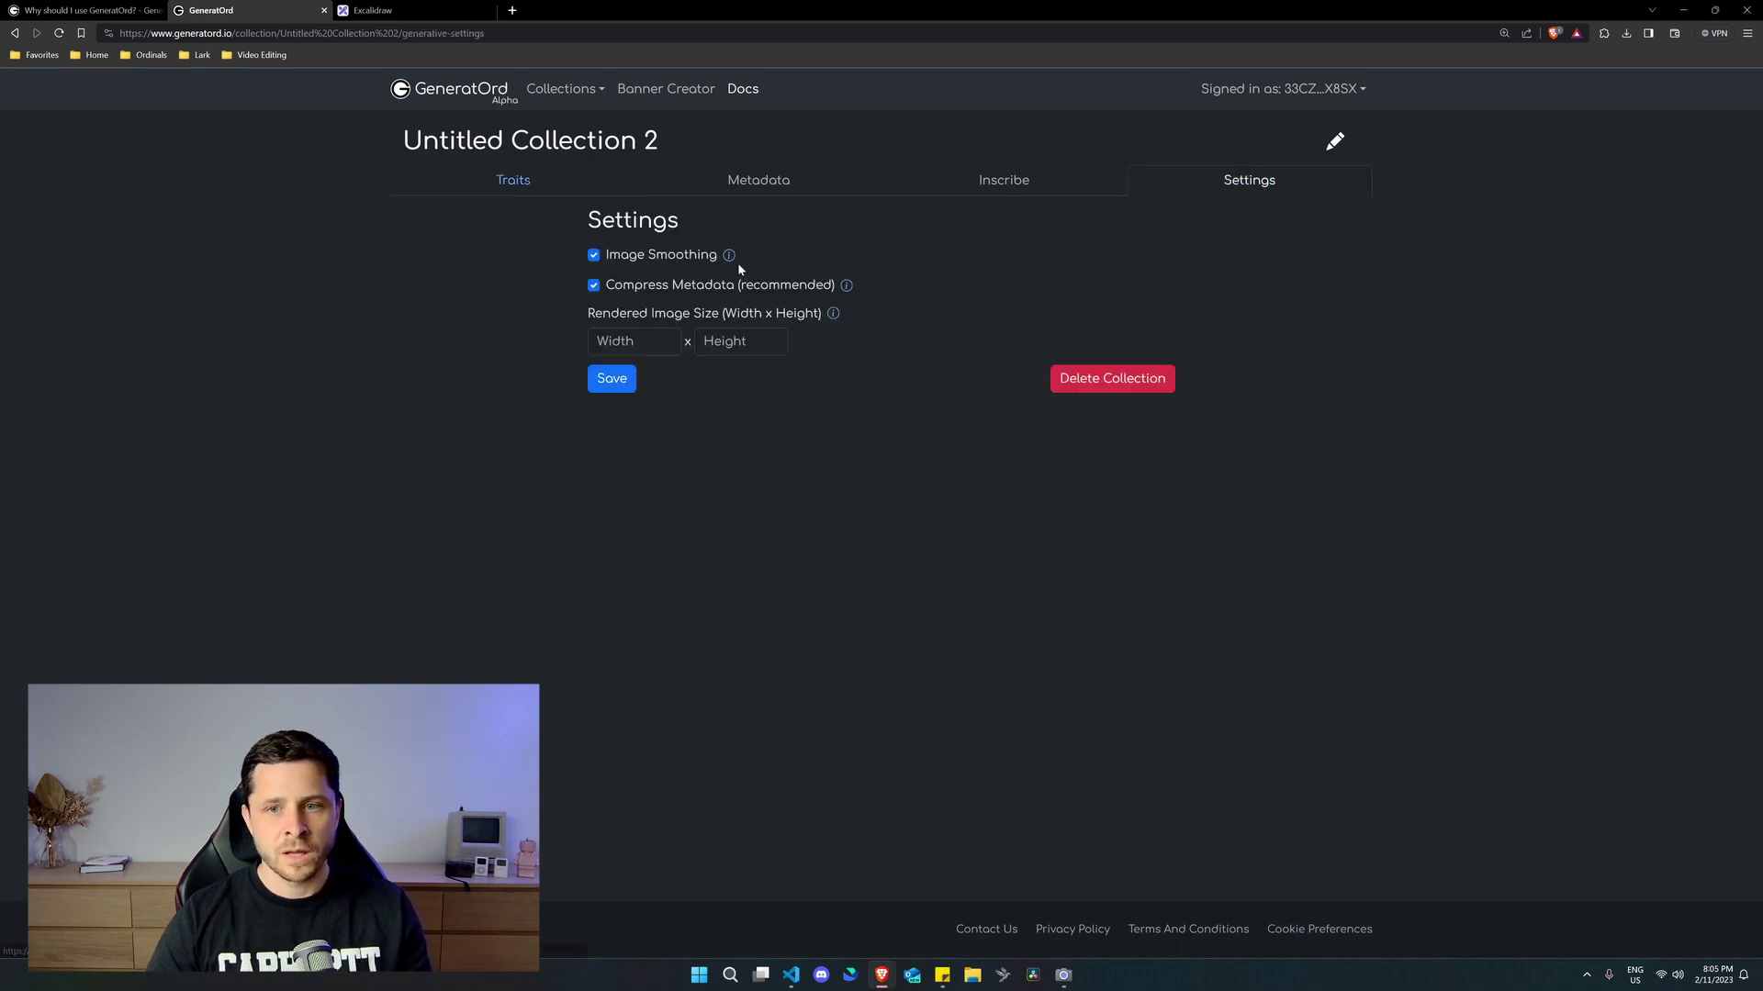
mouse_move(728, 261)
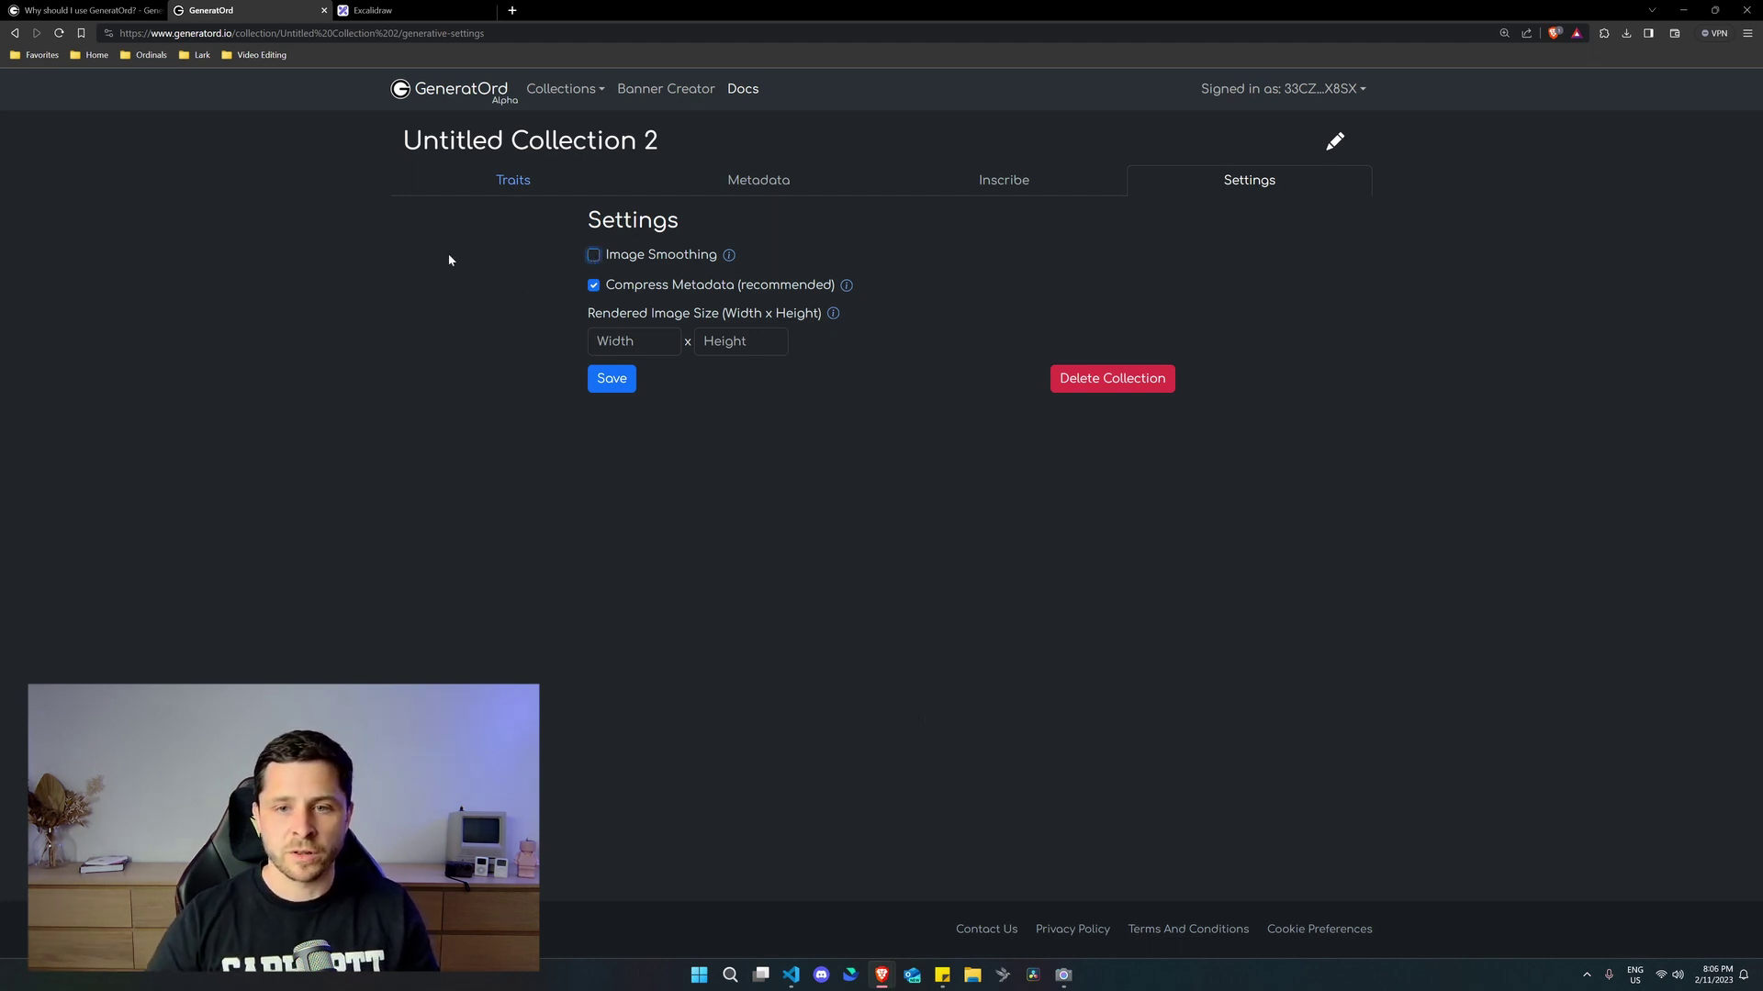
click(631, 347)
text(1024)
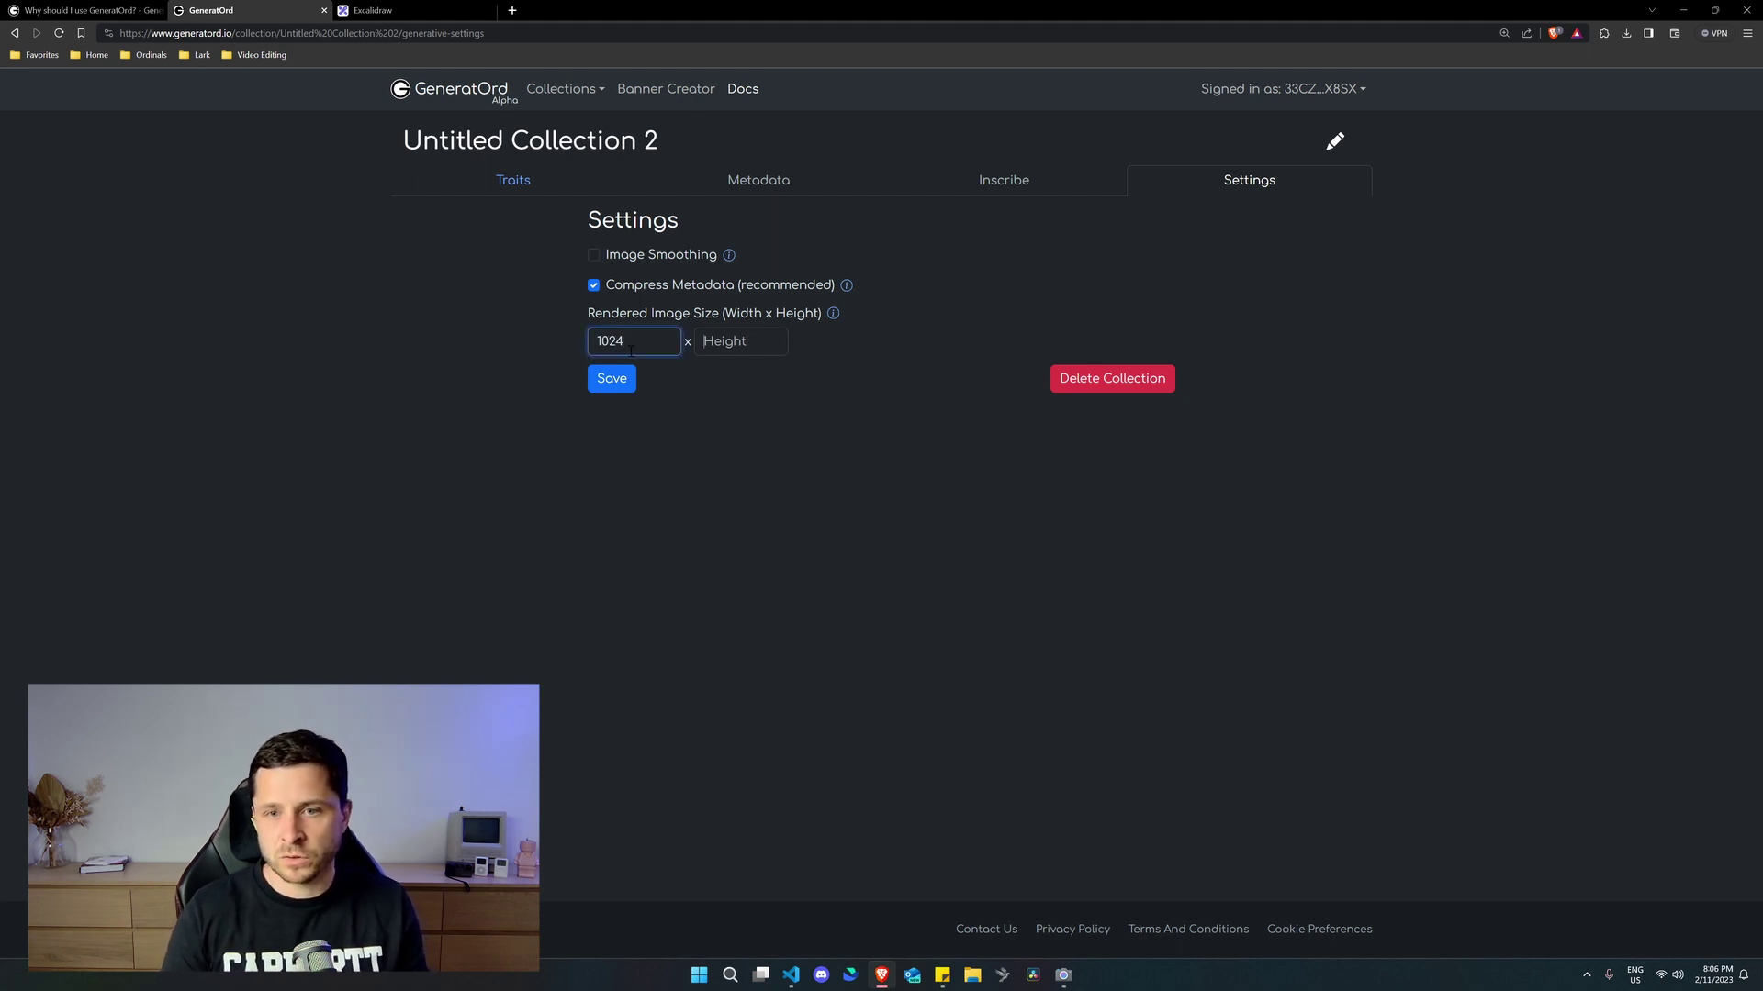
key(Tab)
text(1)
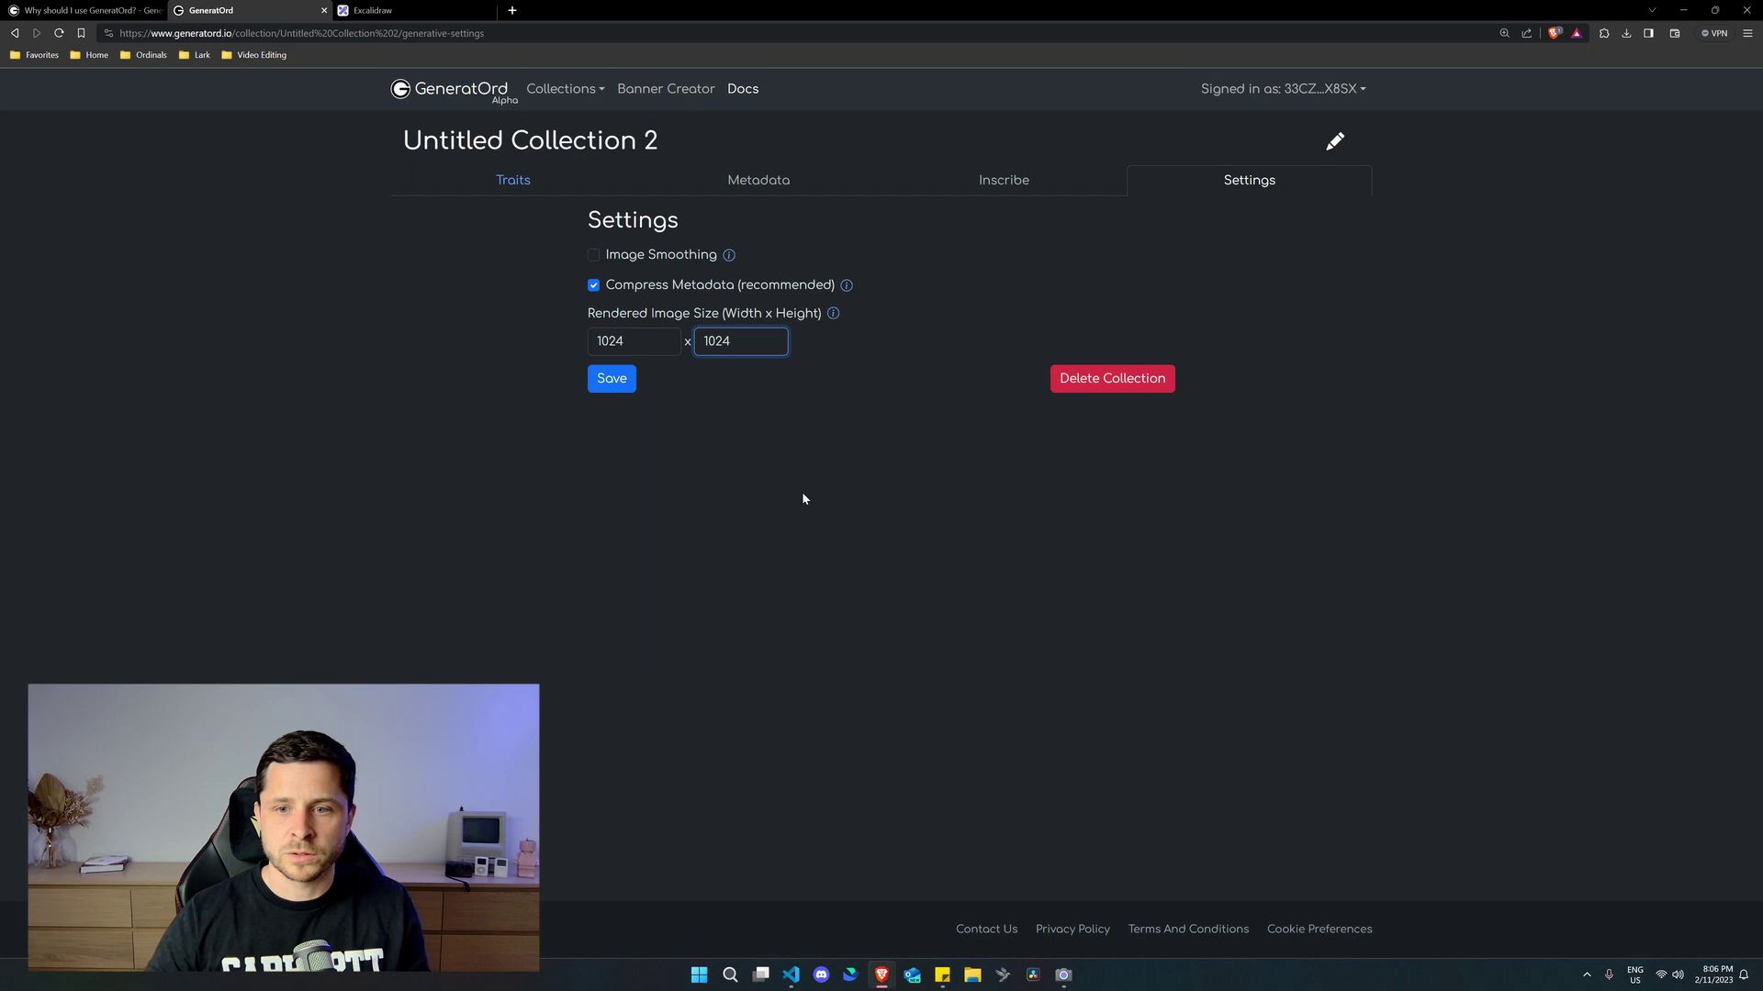
click(803, 498)
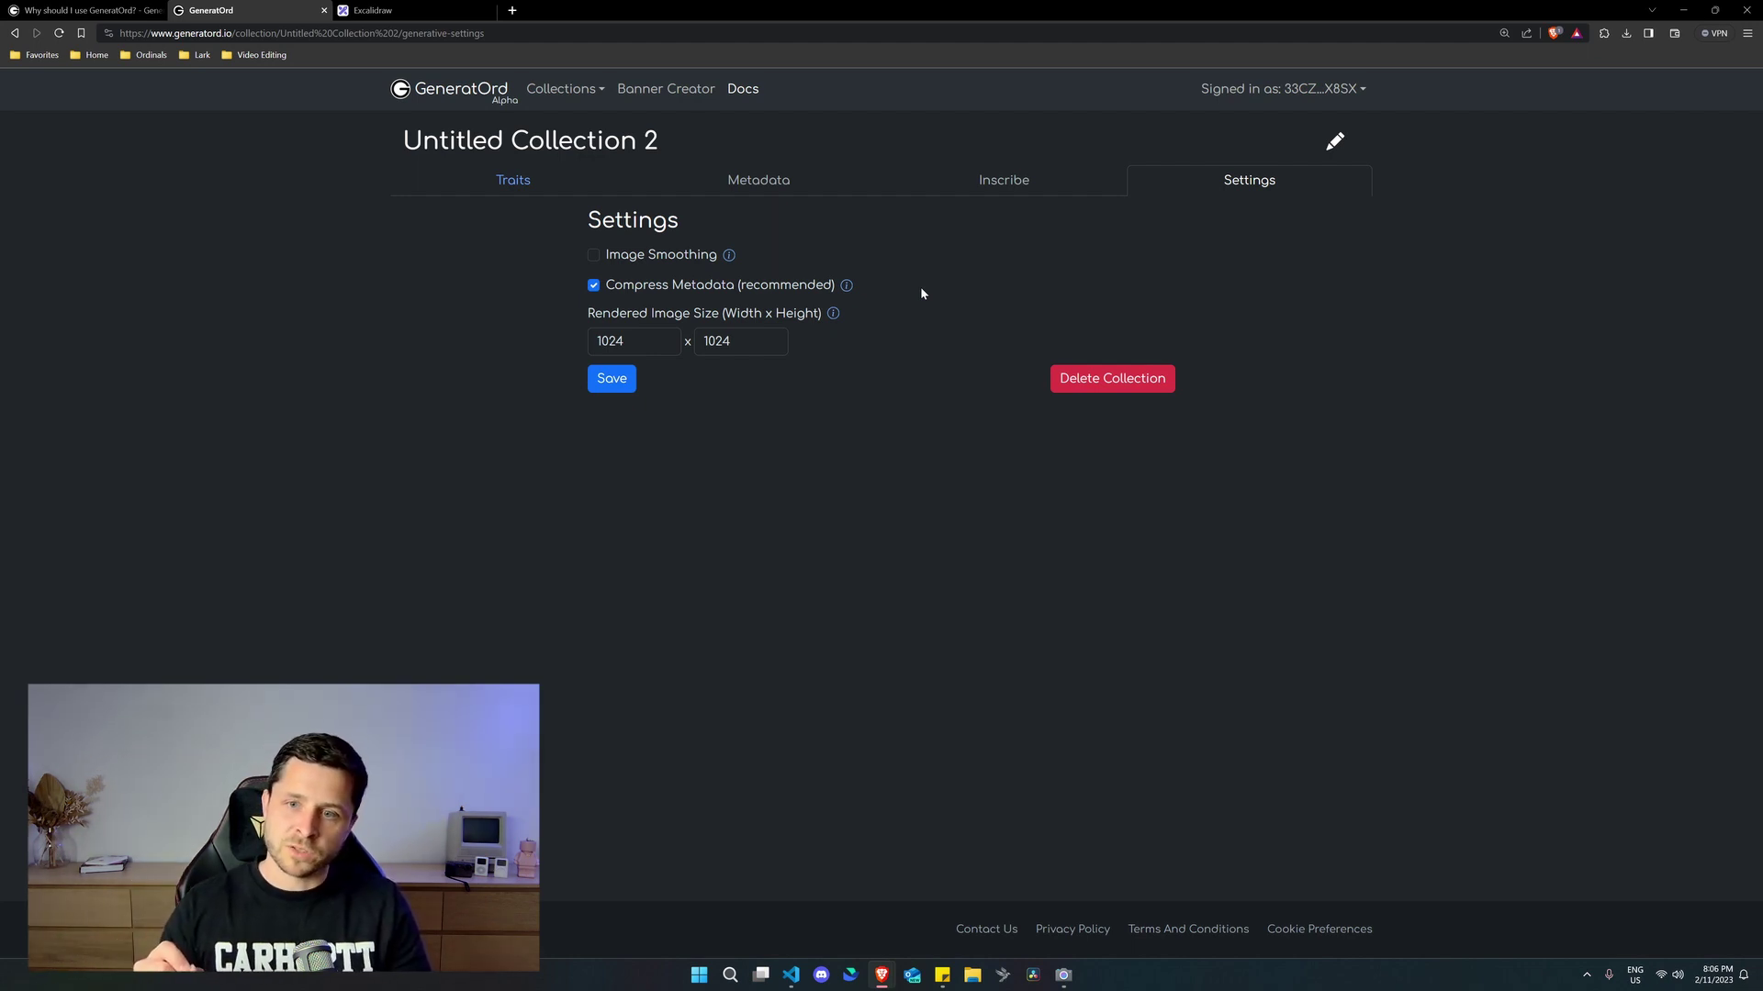
mouse_move(841, 292)
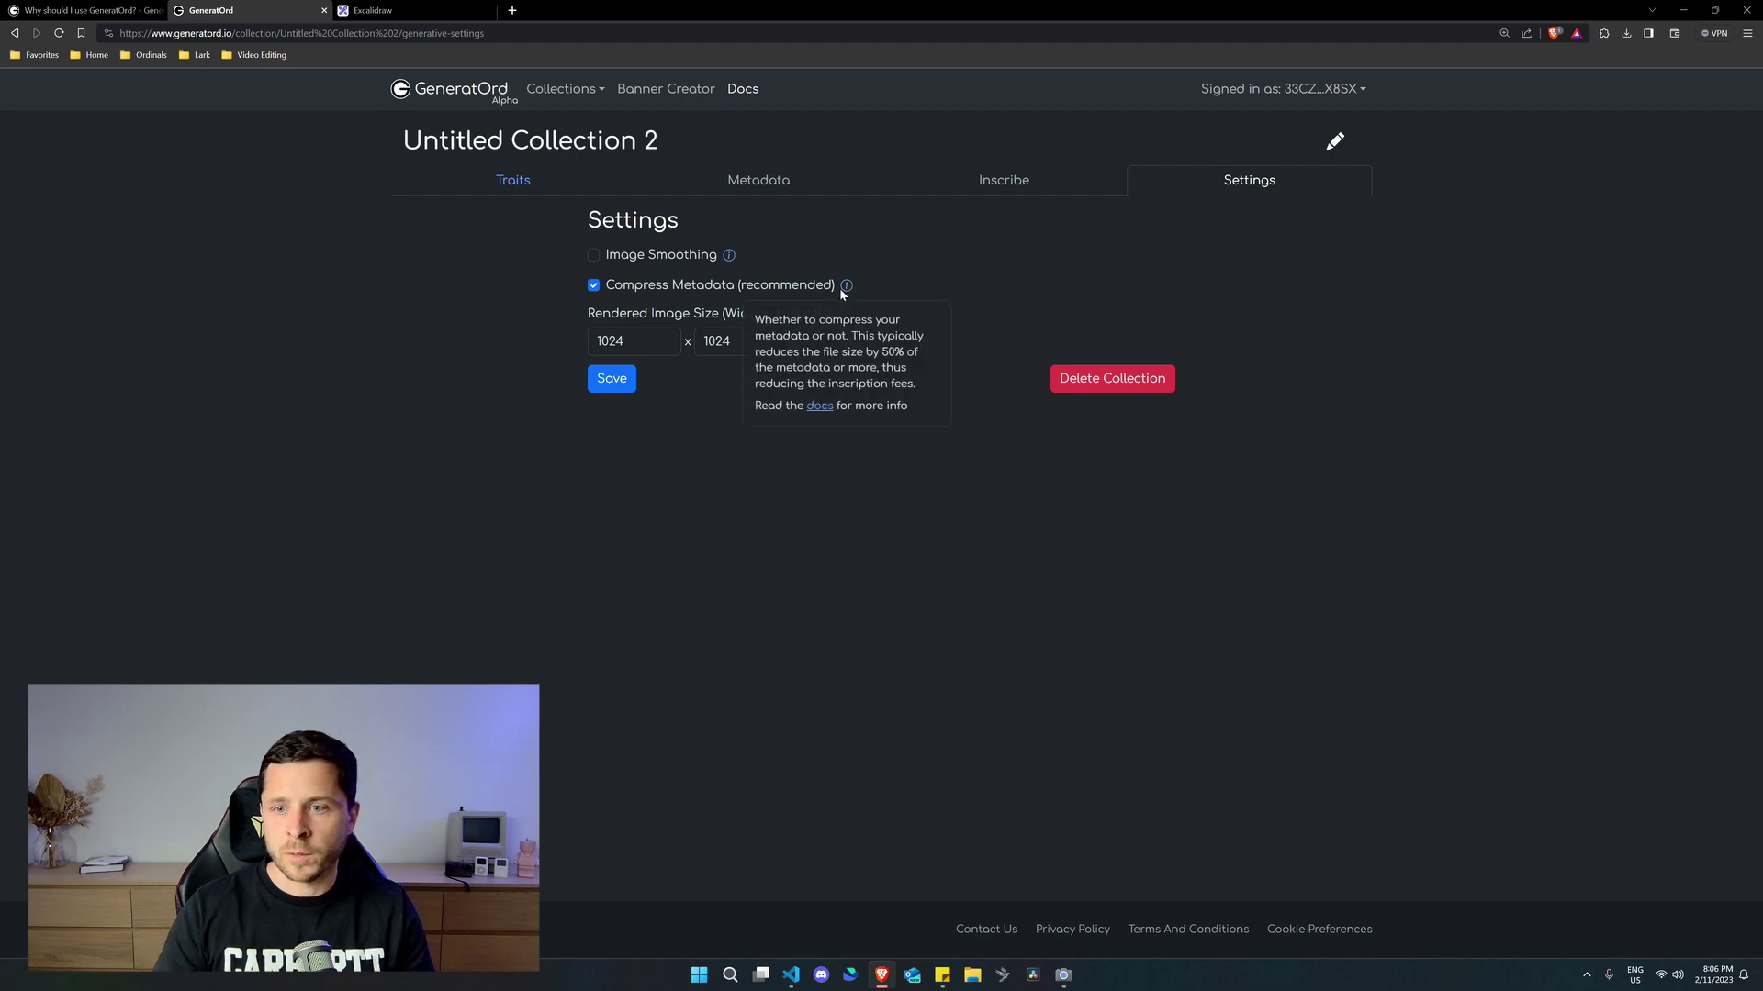
click(505, 186)
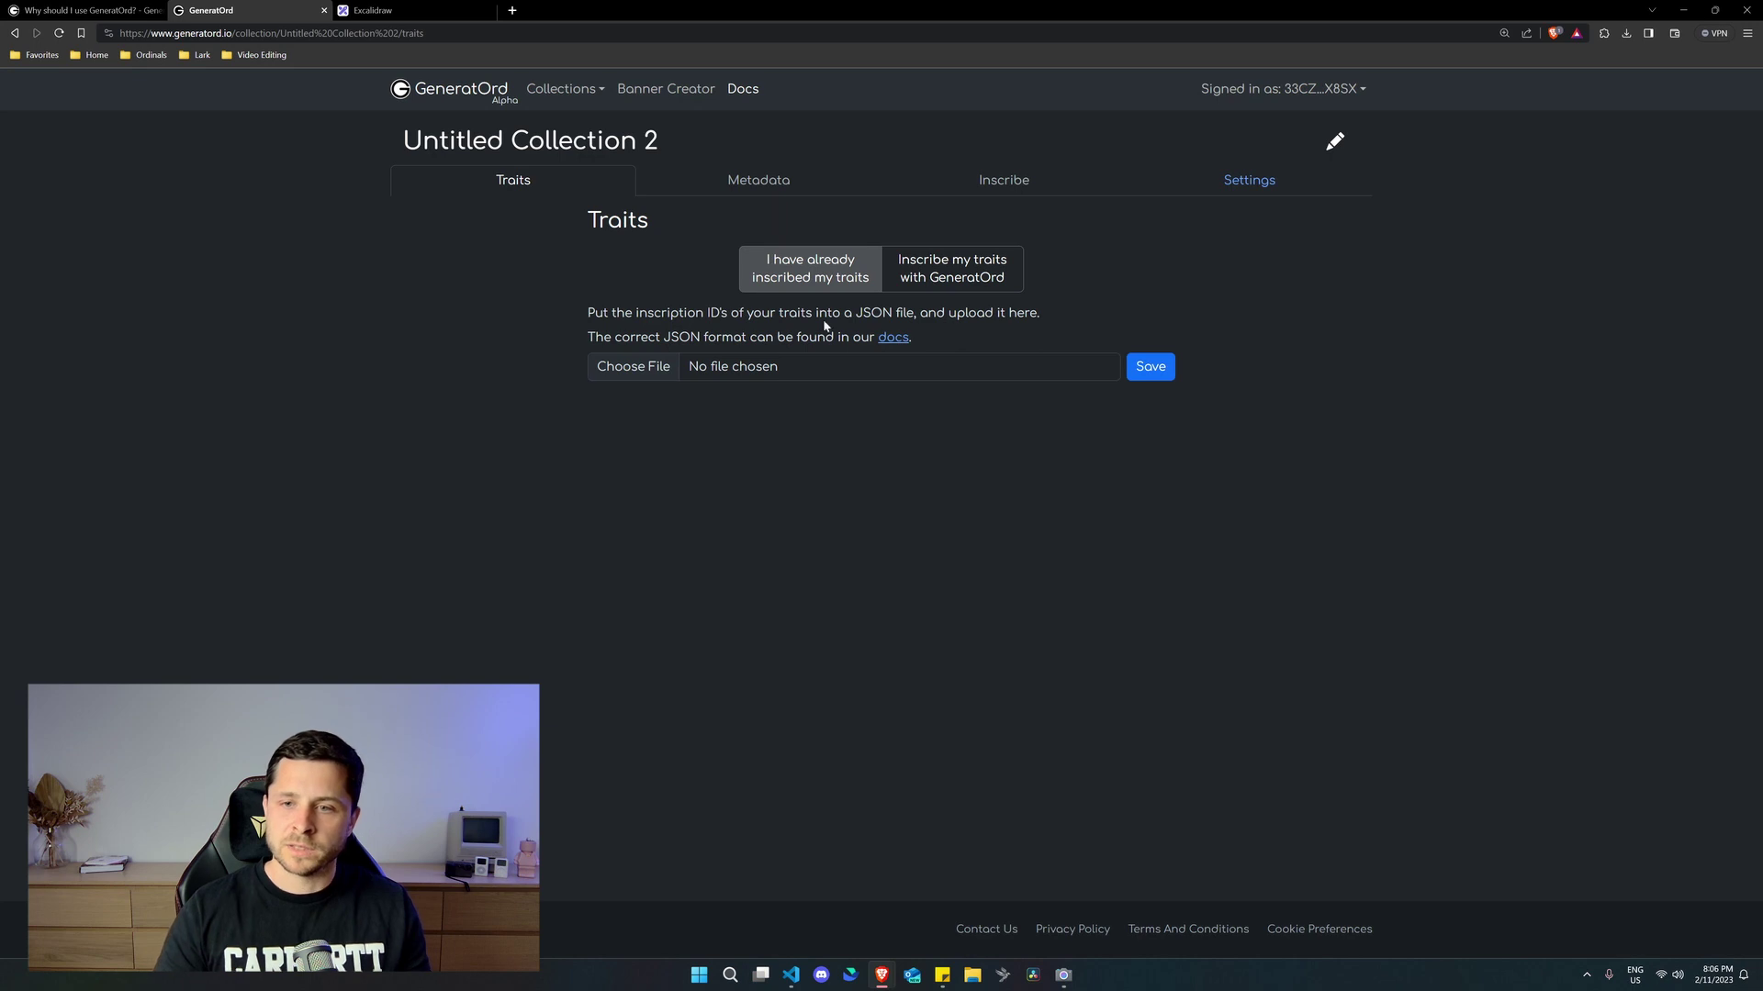
Open the traits JSON docs and look over the inscription ID placeholder in the example
click(893, 338)
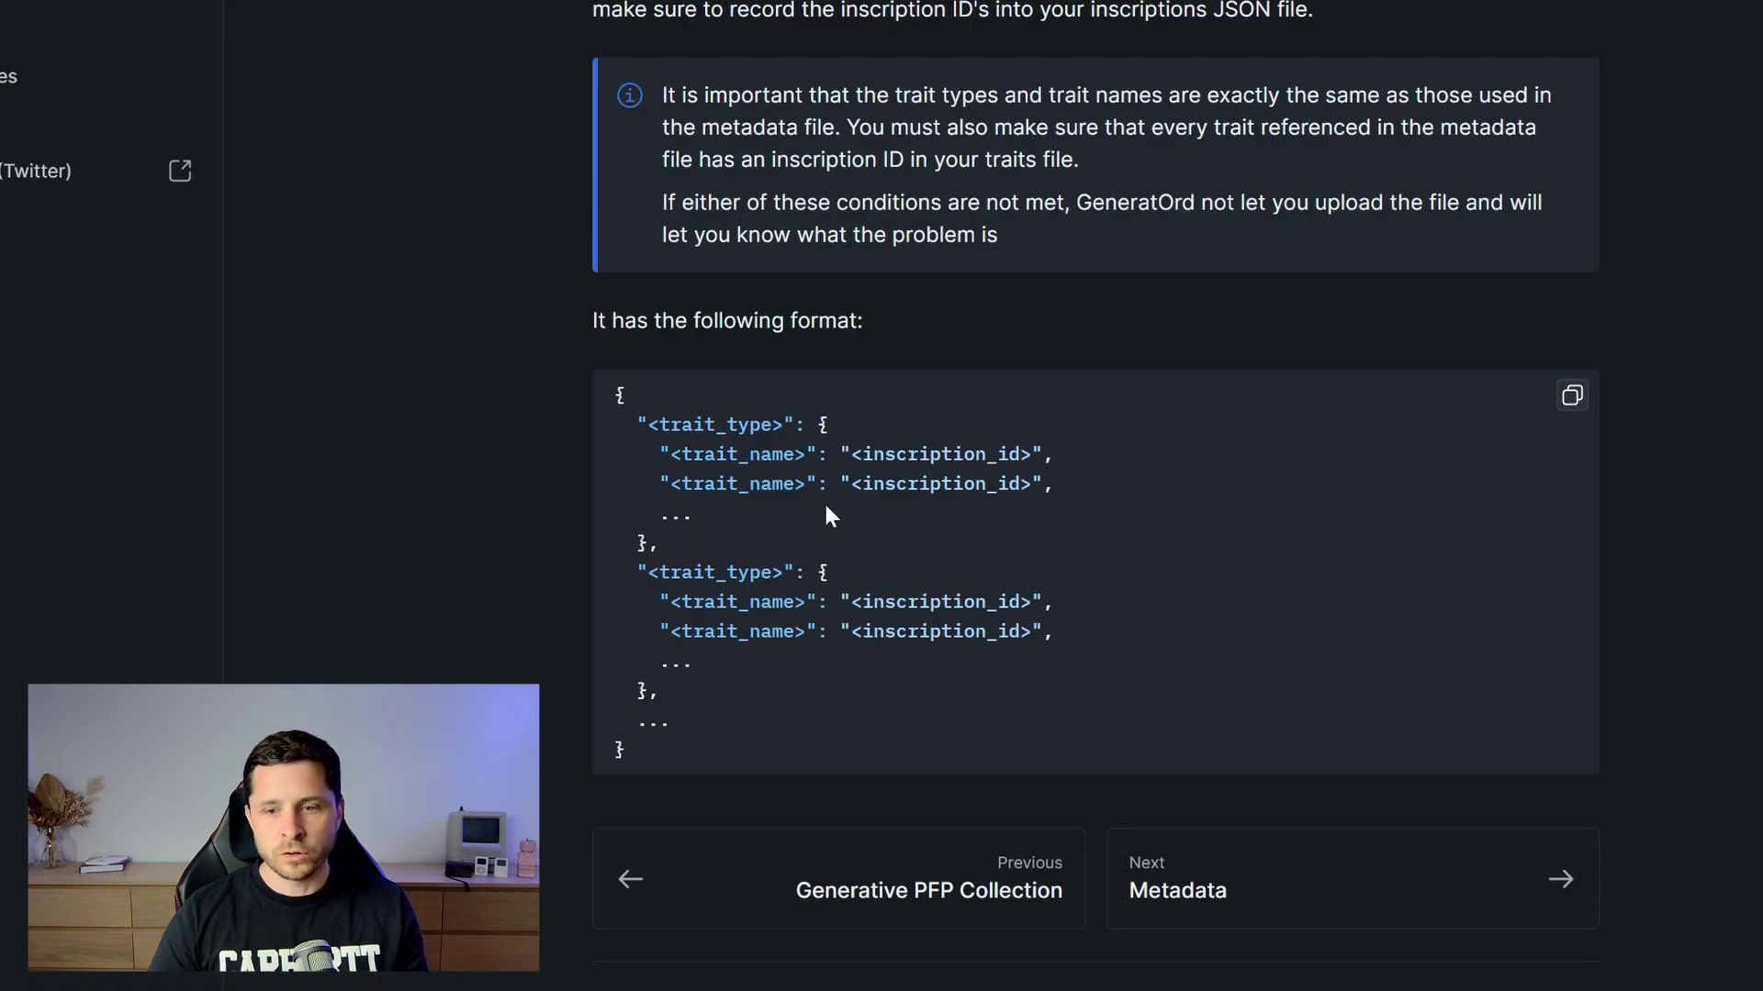
drag(1032, 459, 865, 459)
click(748, 459)
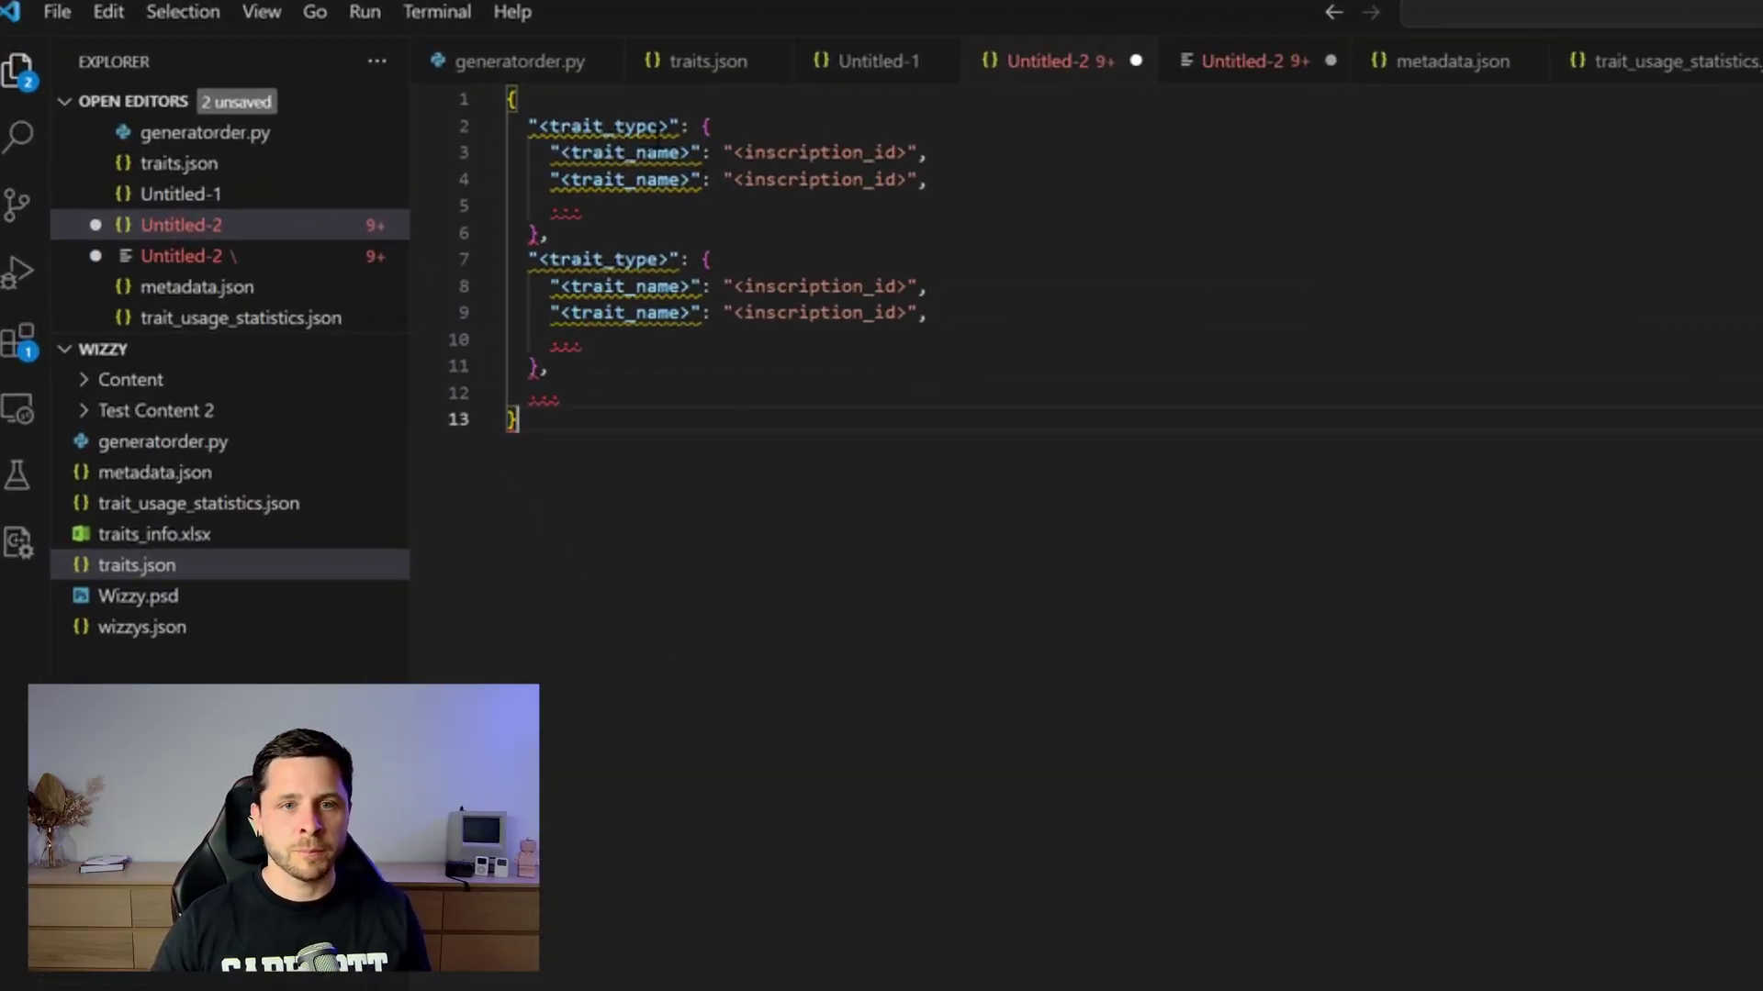
Name the template's two trait types 'Background' and 'Hats'
mouse_move(551, 236)
mouse_down()
mouse_move(464, 124)
mouse_move(465, 153)
mouse_move(551, 235)
mouse_up()
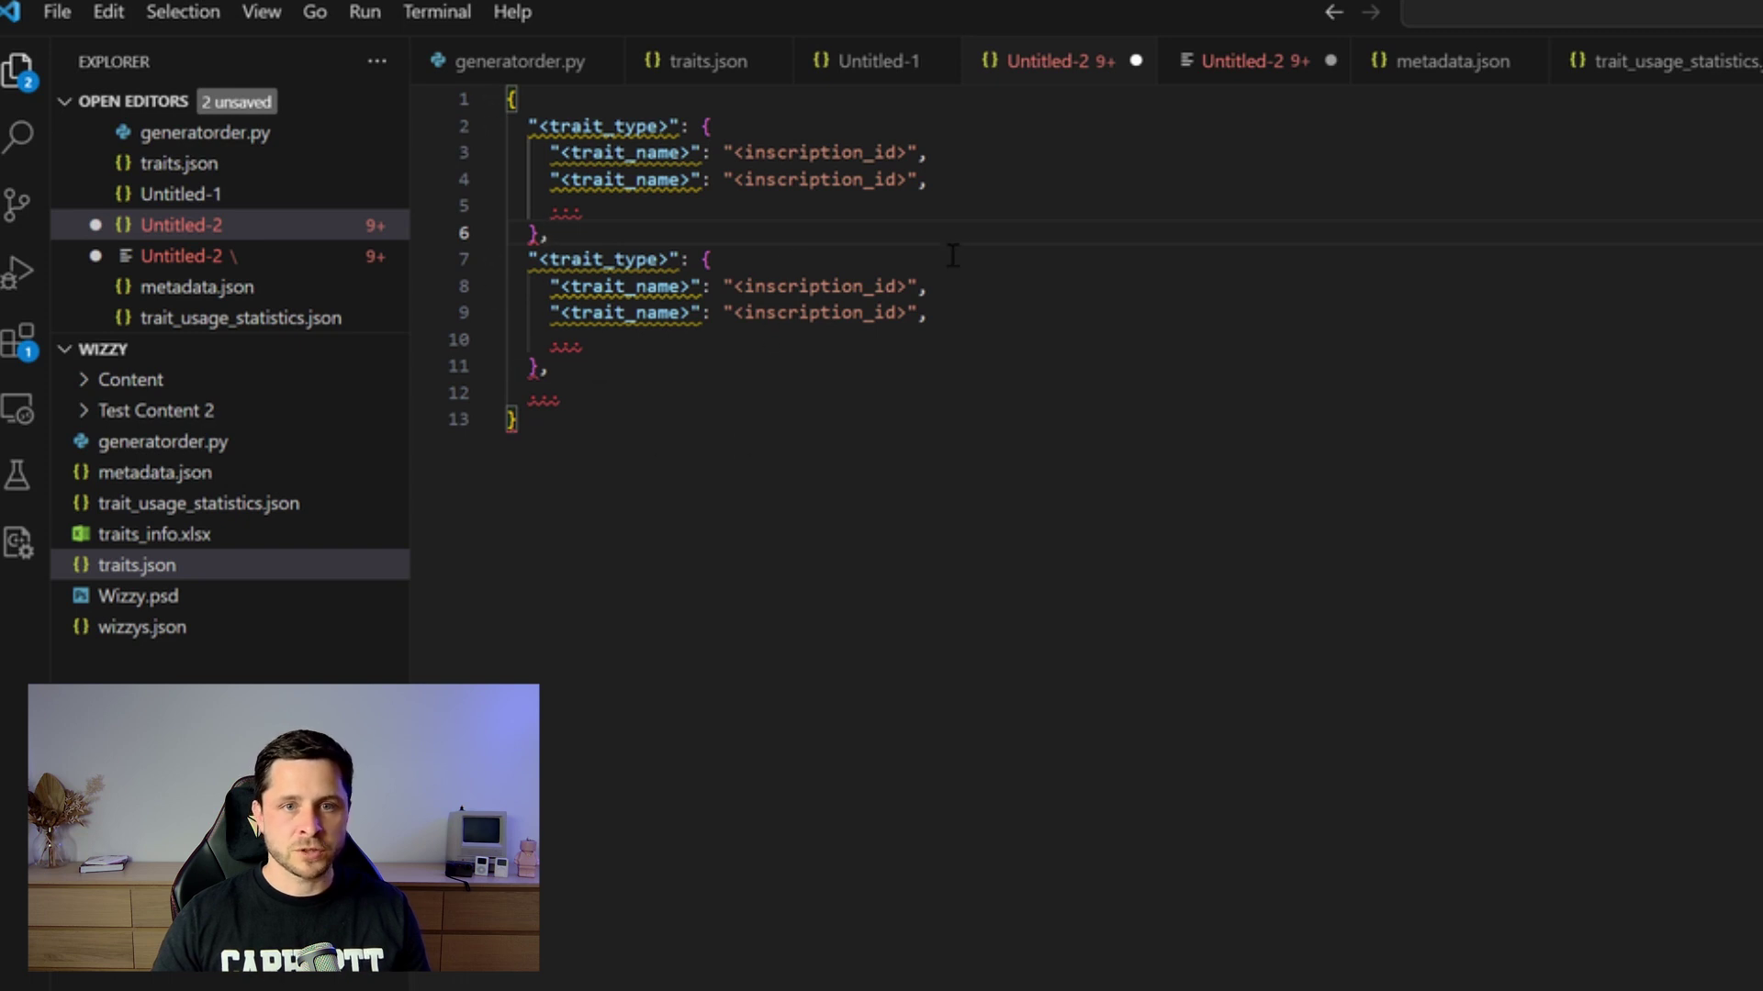
drag(673, 126, 539, 128)
text(Backgrou)
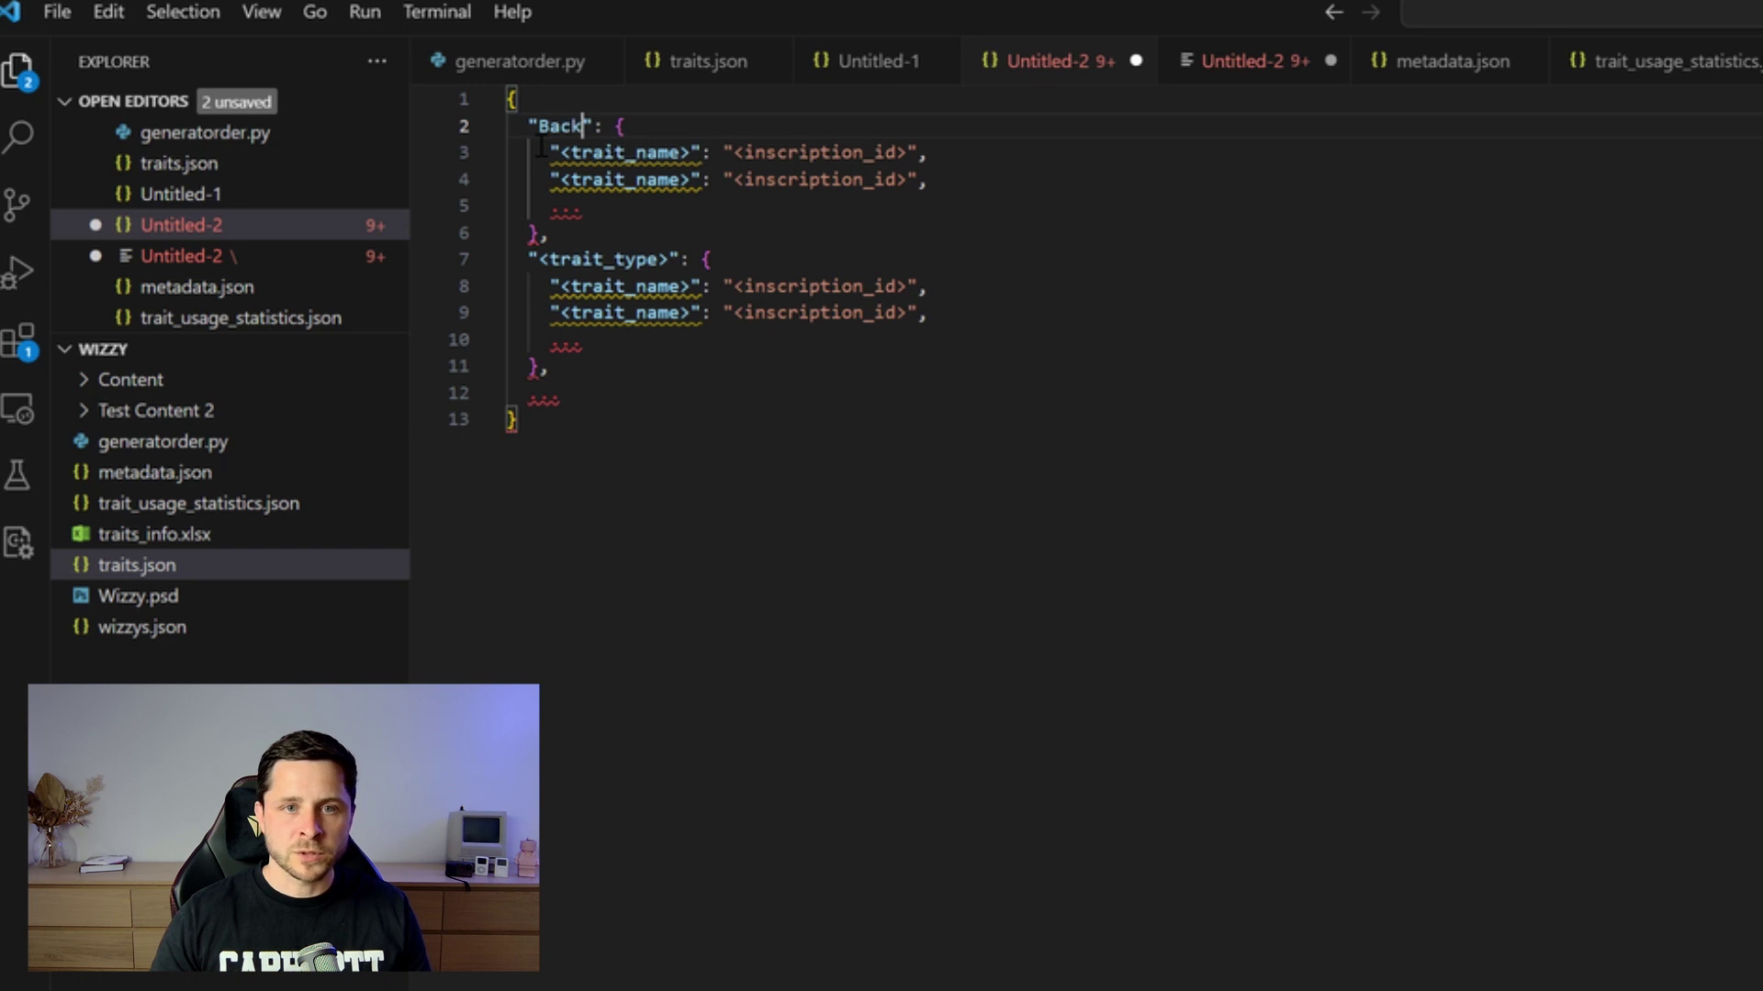
text(nd)
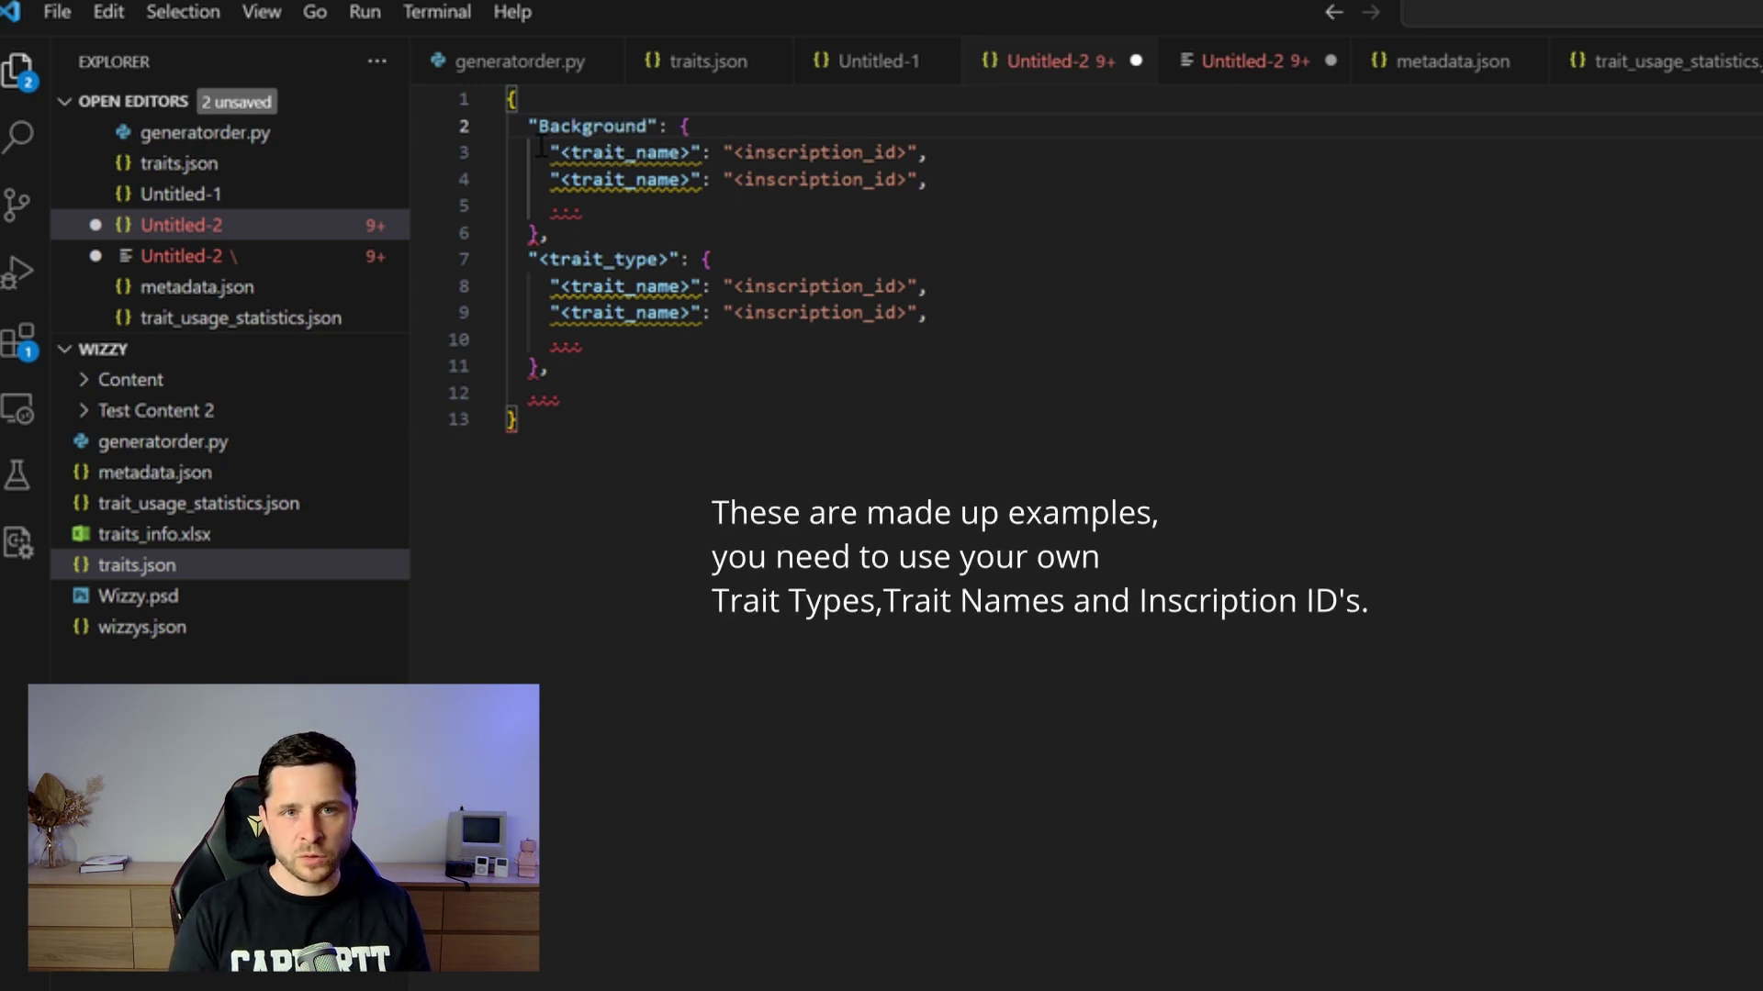
click(698, 364)
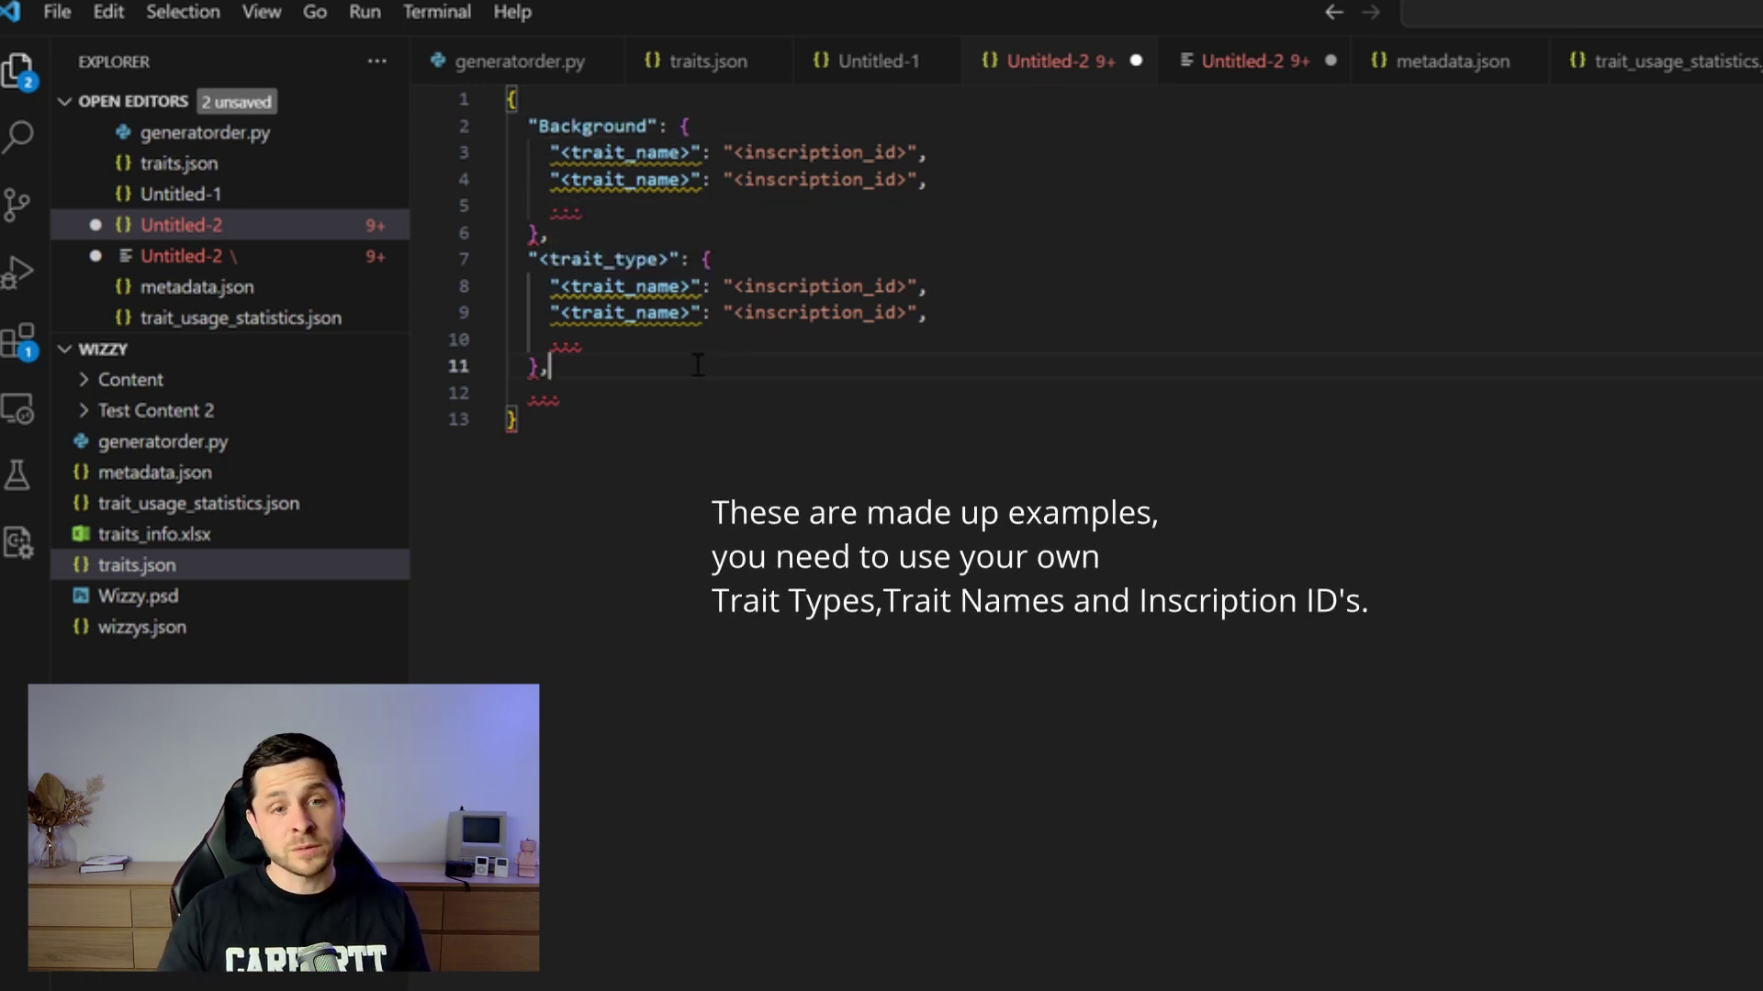
drag(670, 260, 540, 259)
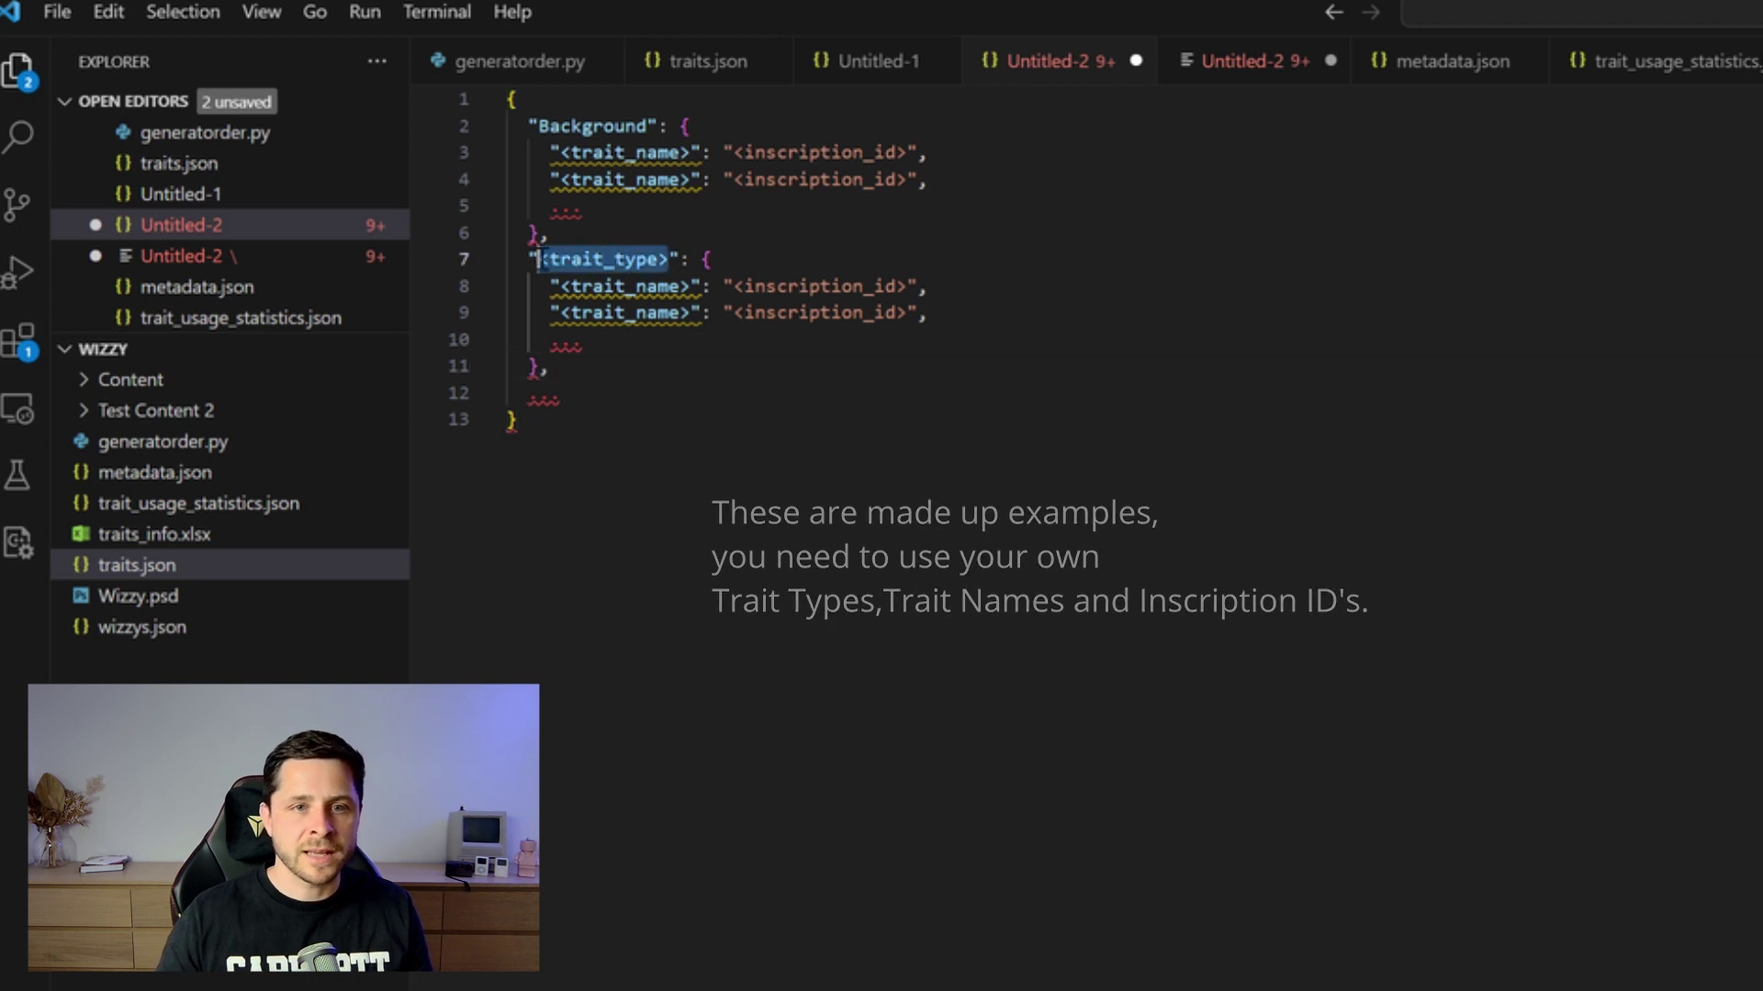
text(Hate)
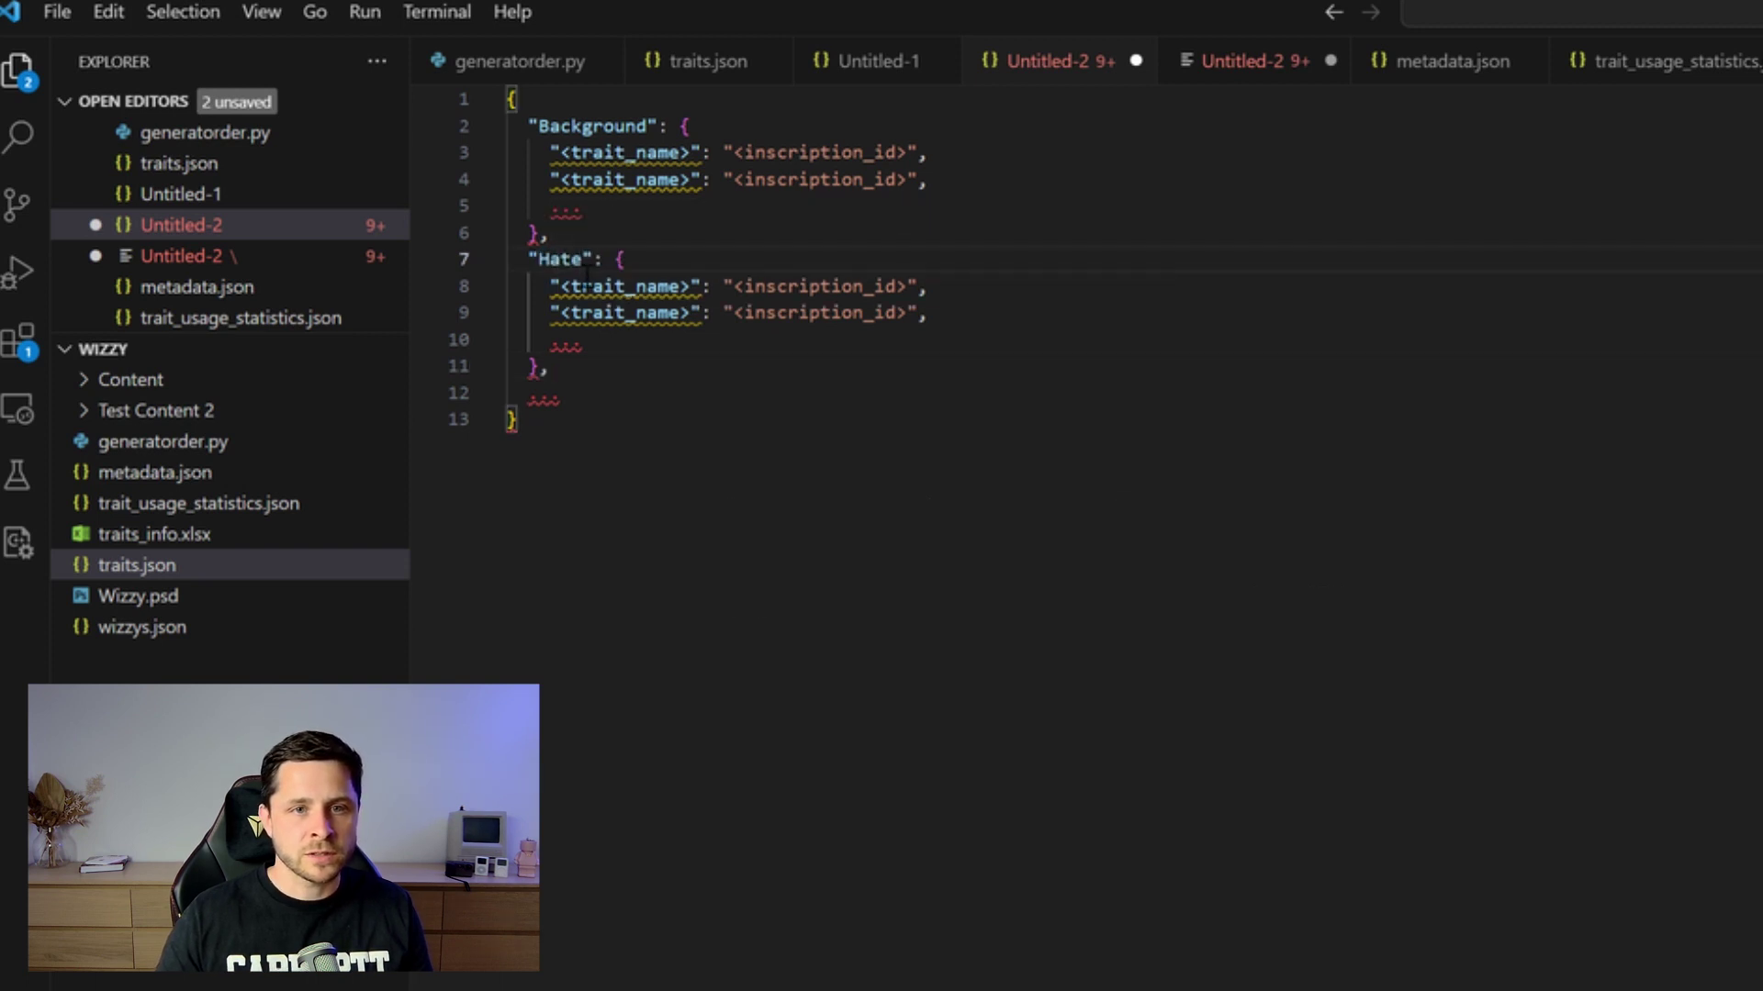
key(BackSpace)
text(s)
key(Up)
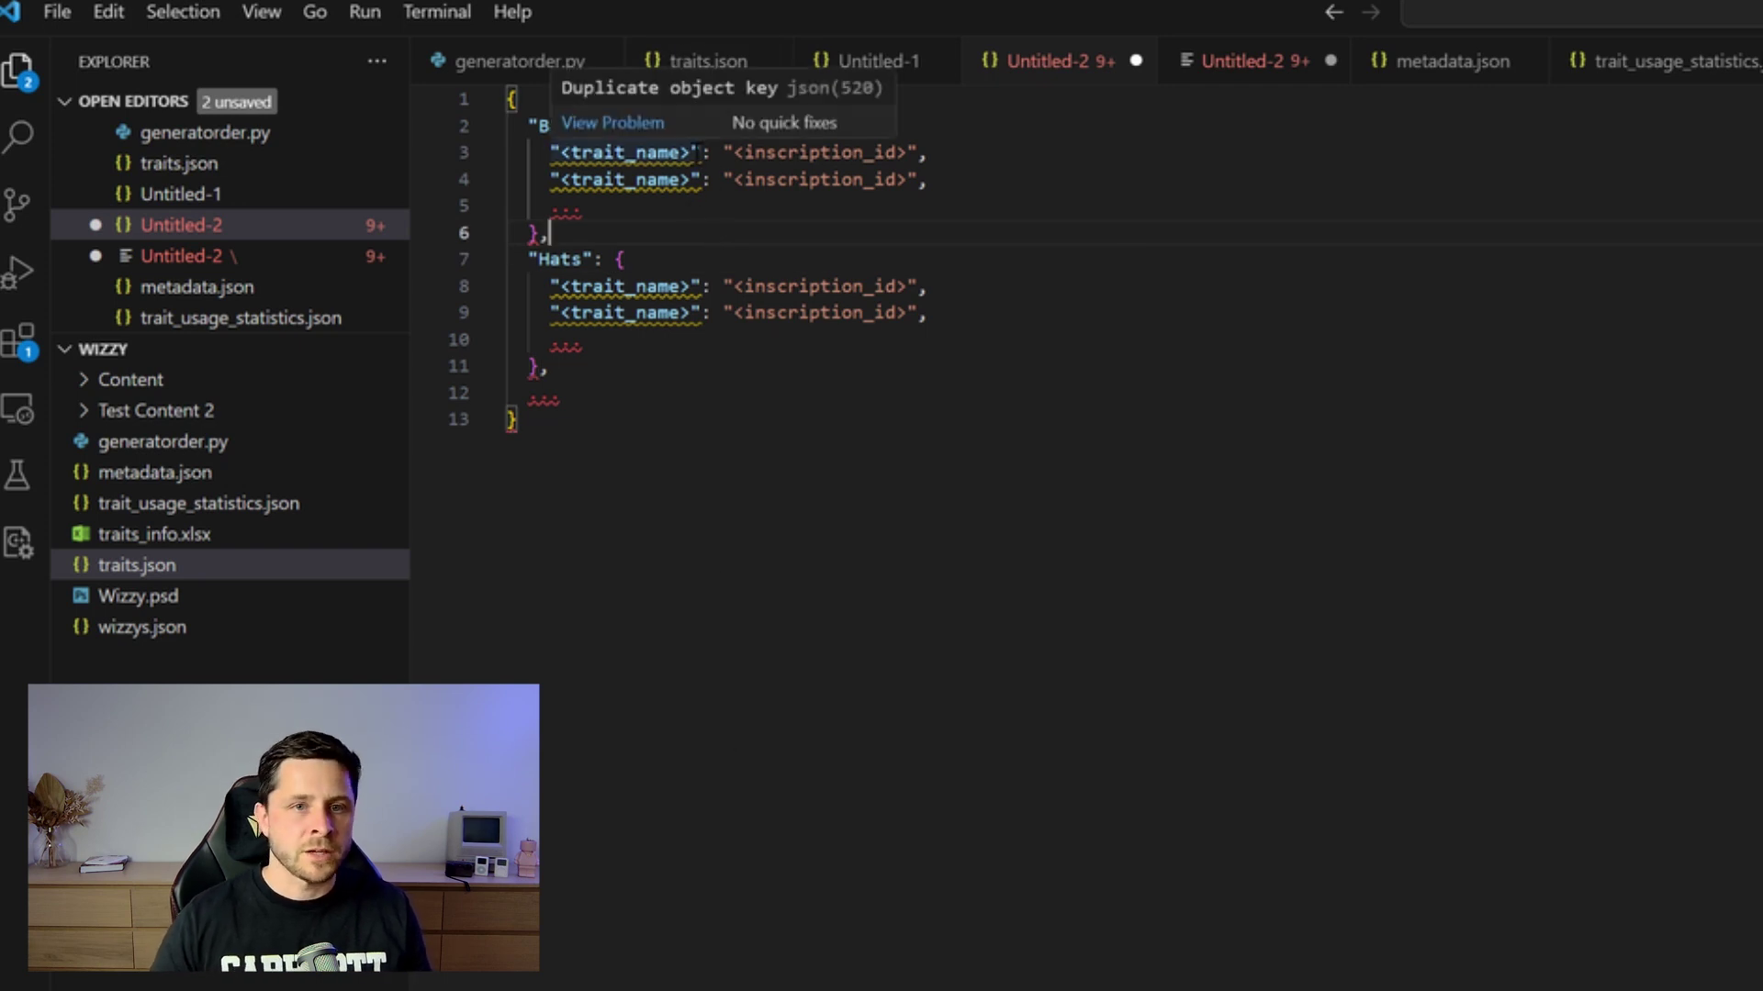
Replace the first two Background trait-name placeholders with 'Red' and 'Black'
drag(695, 151, 560, 153)
text(Red)
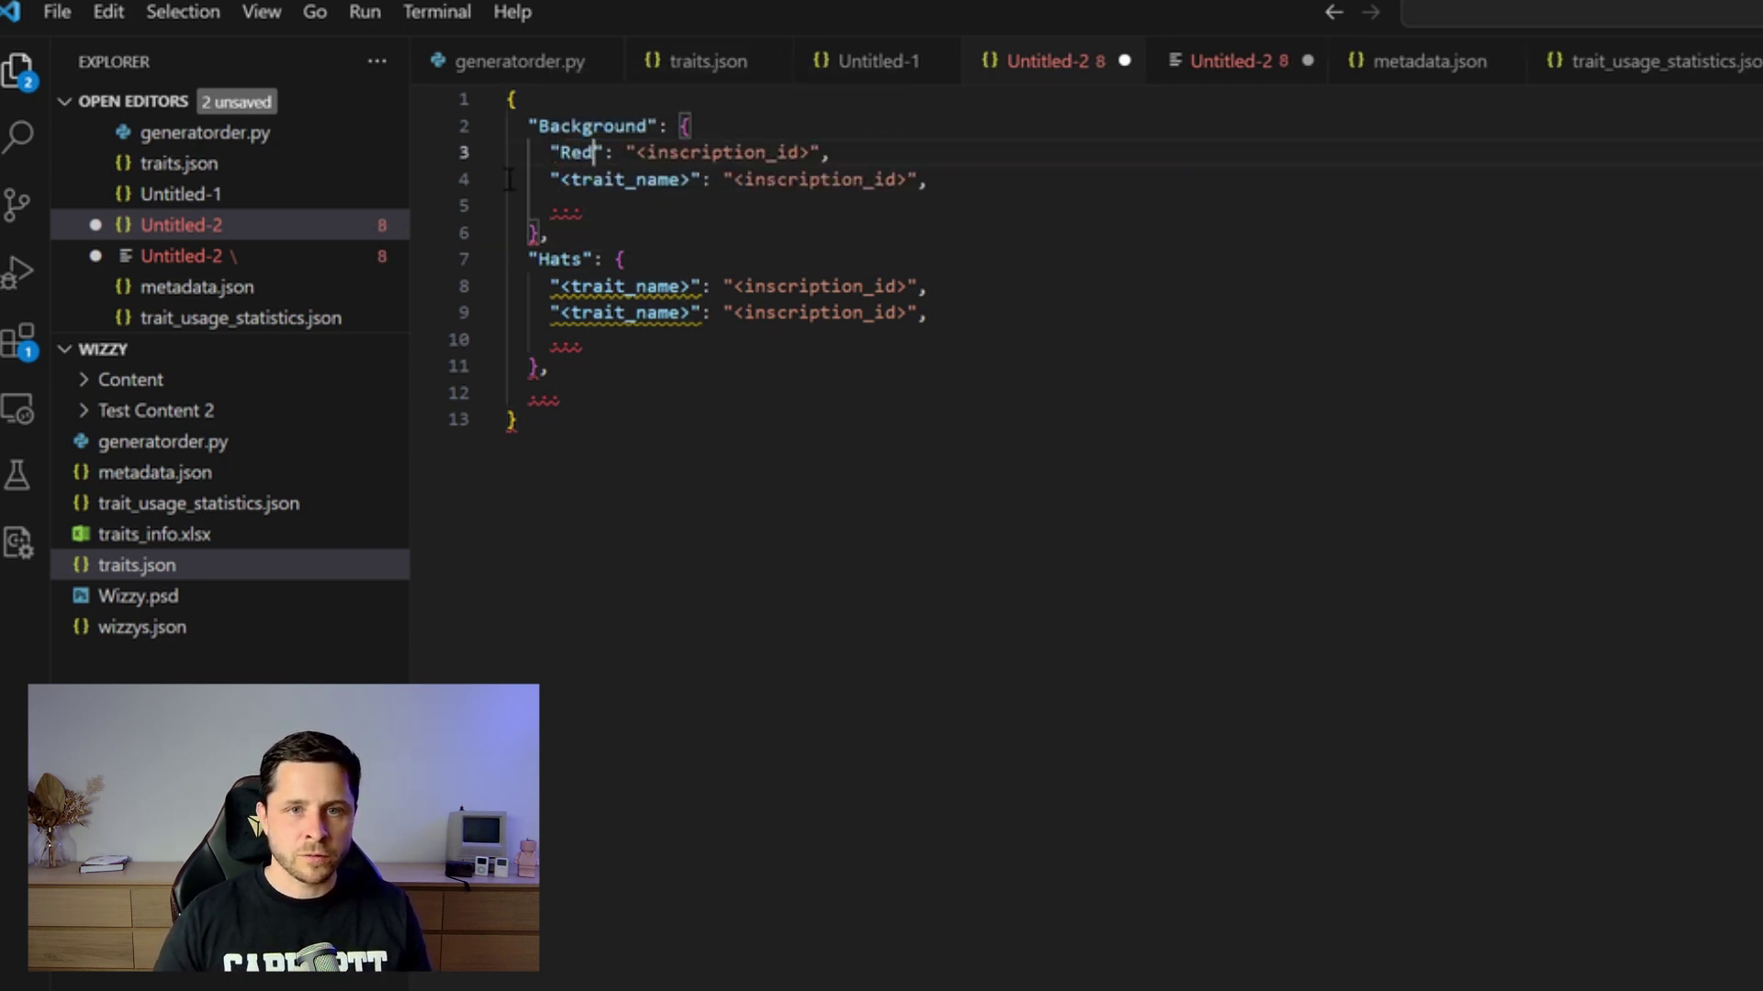
drag(691, 179, 562, 181)
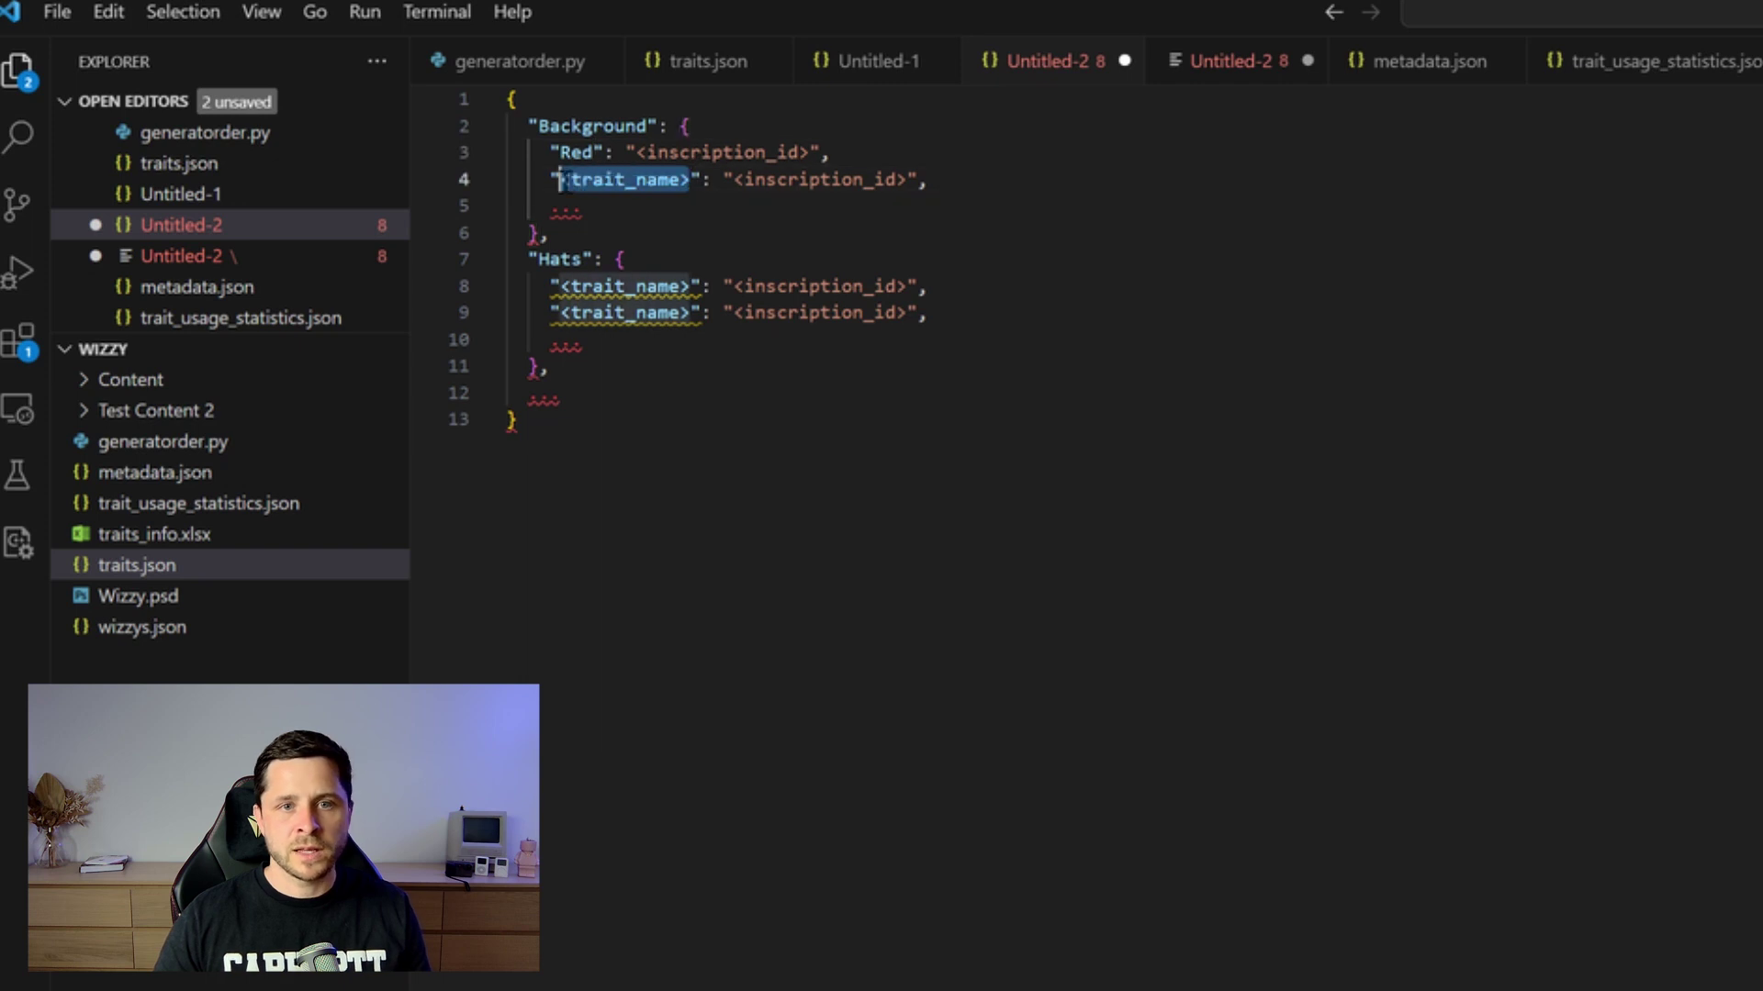
text(Black)
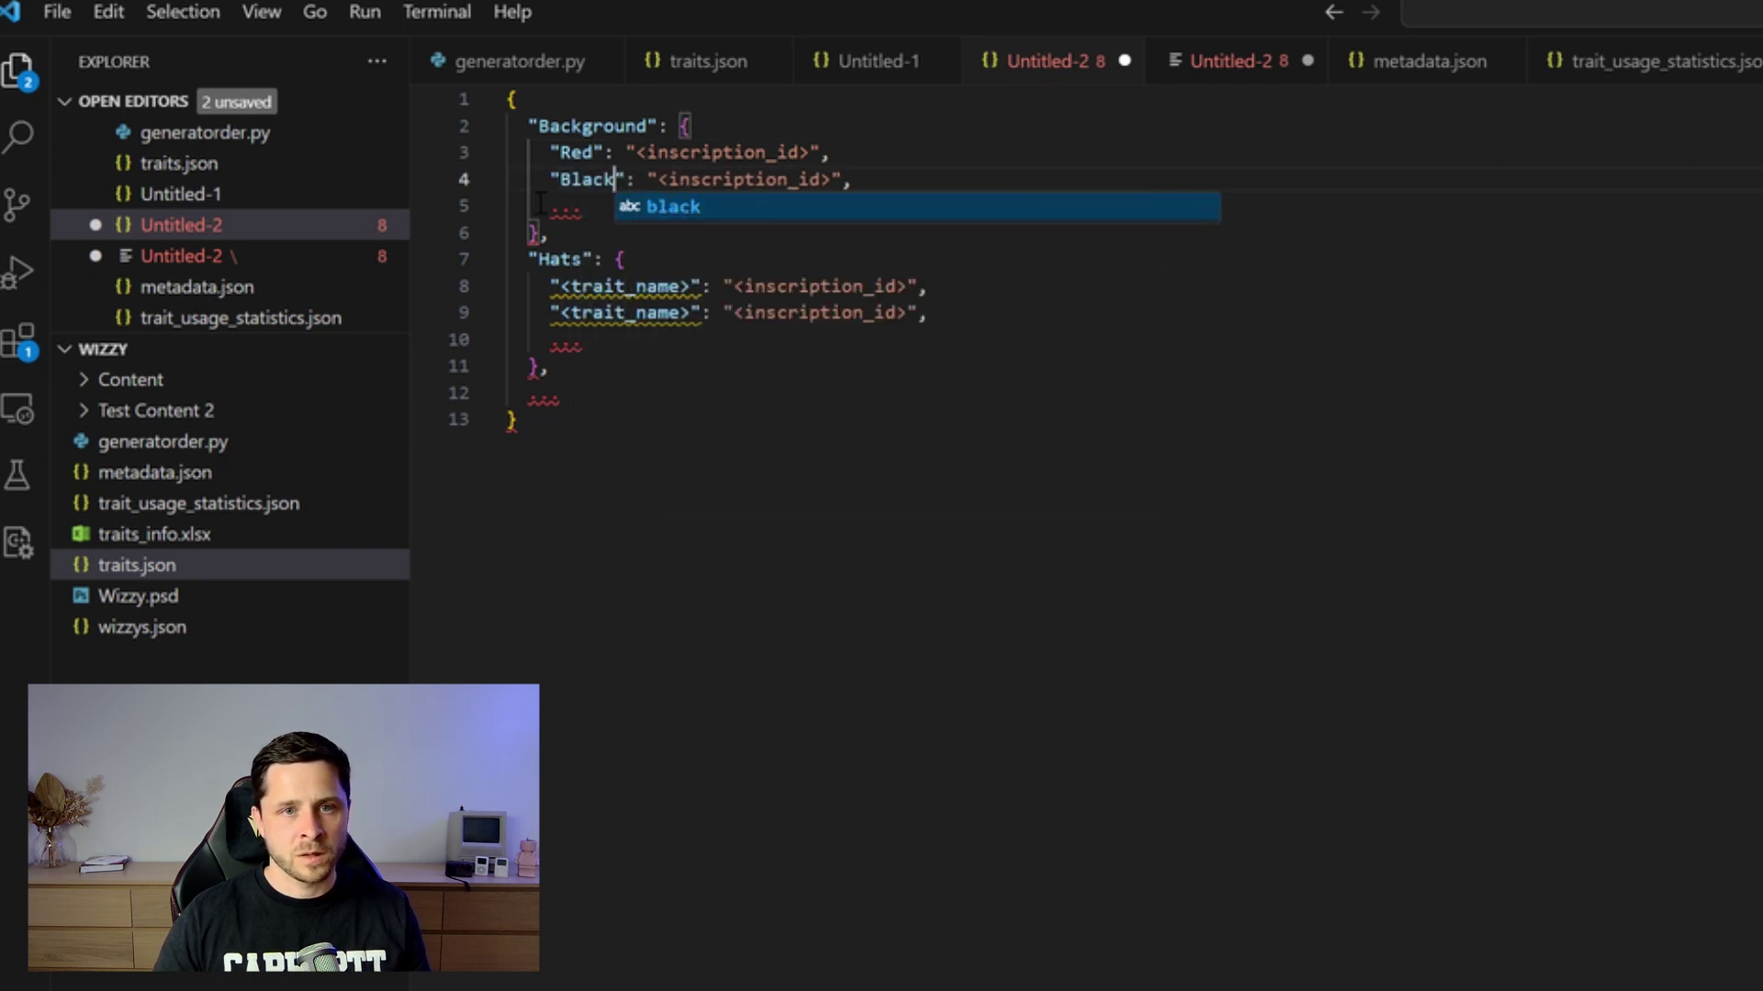
click(814, 472)
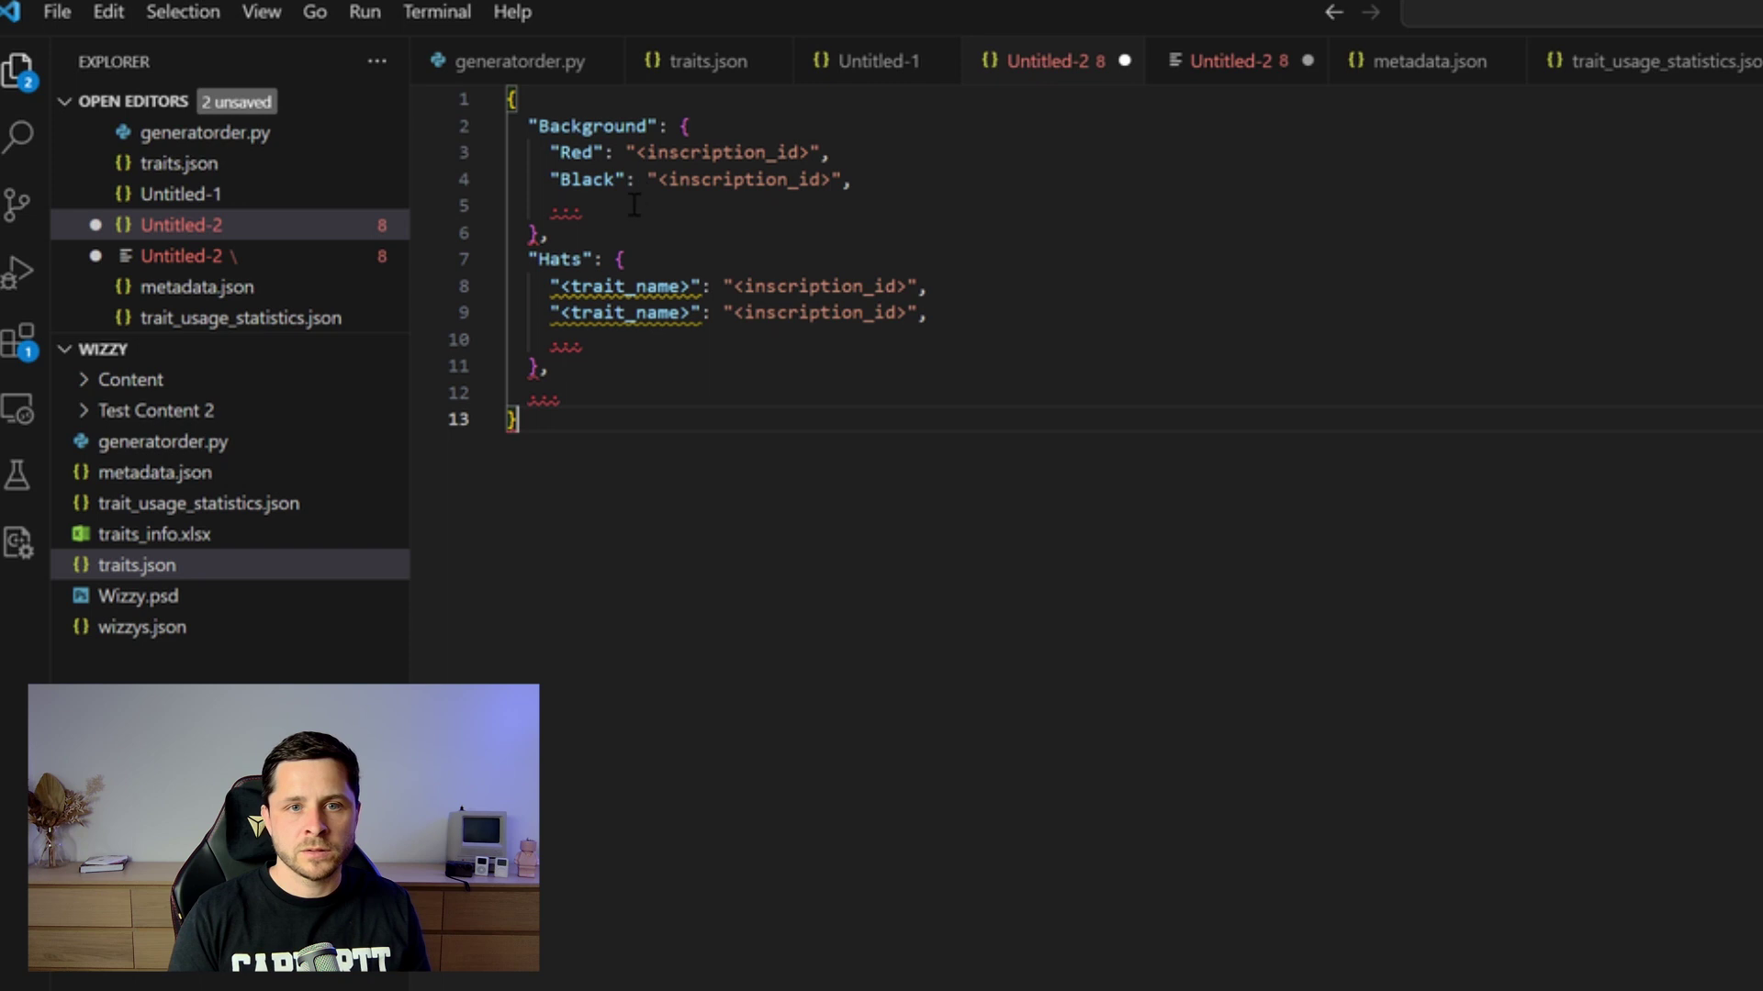
Delete the ellipsis placeholder line from the Background block
drag(812, 151, 636, 152)
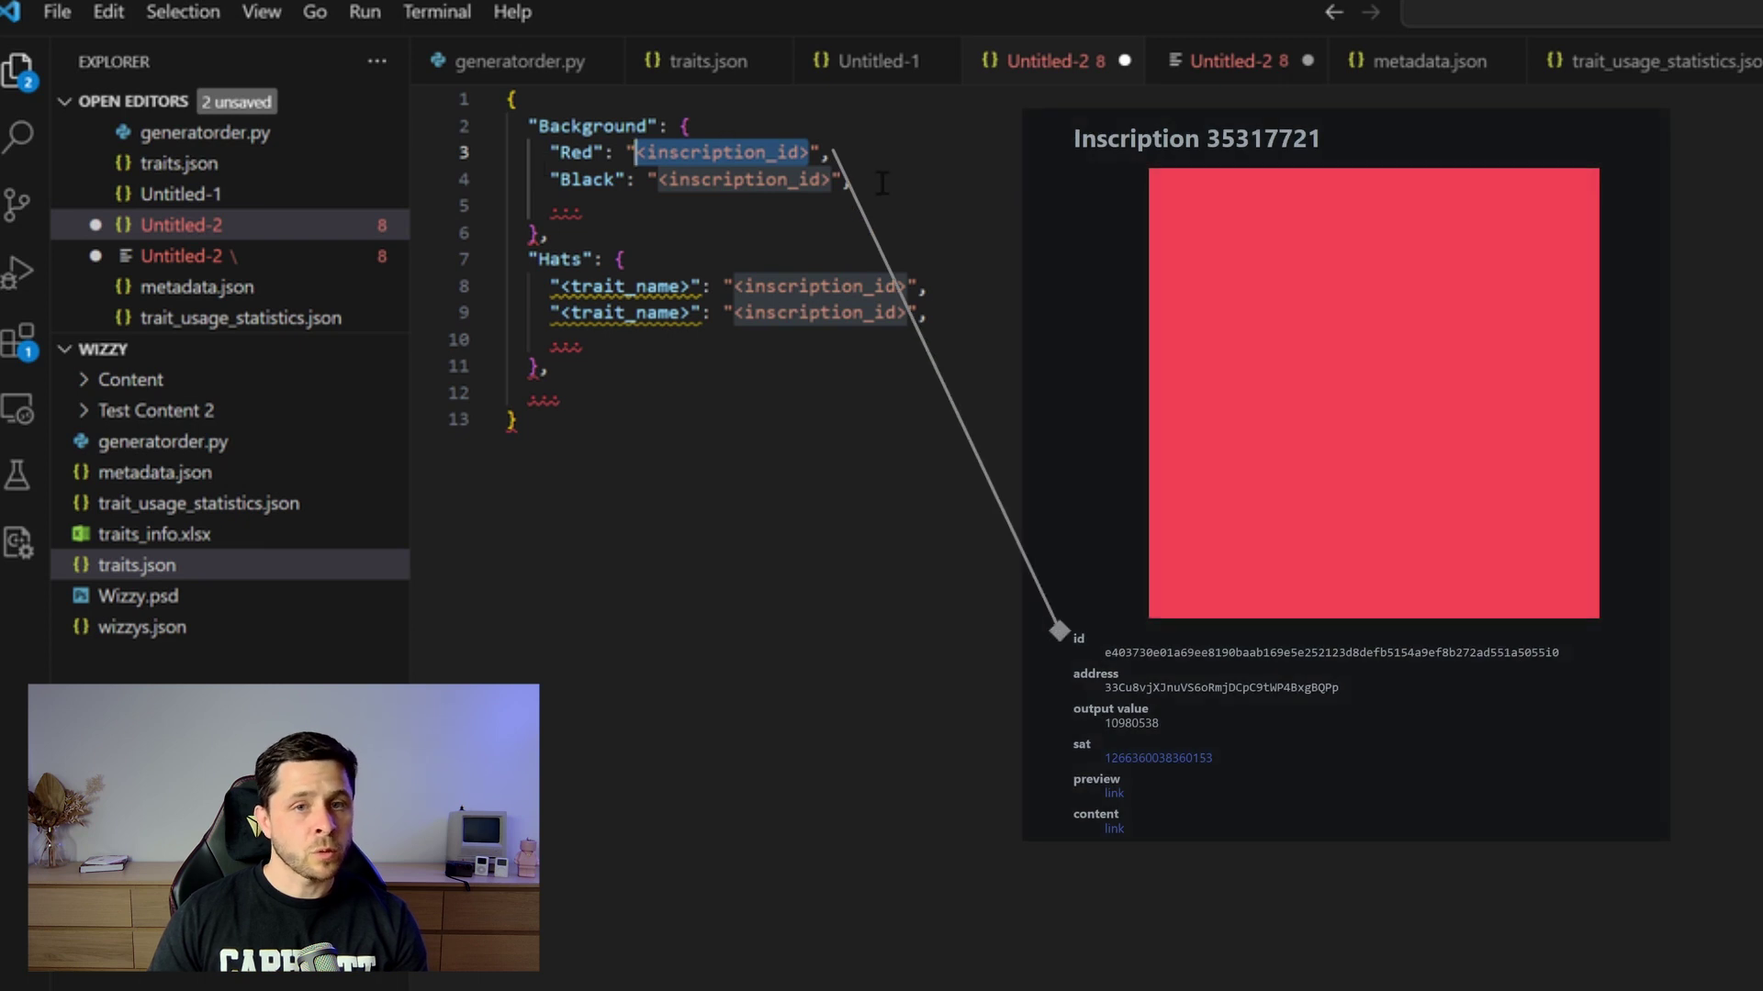
drag(837, 179, 657, 180)
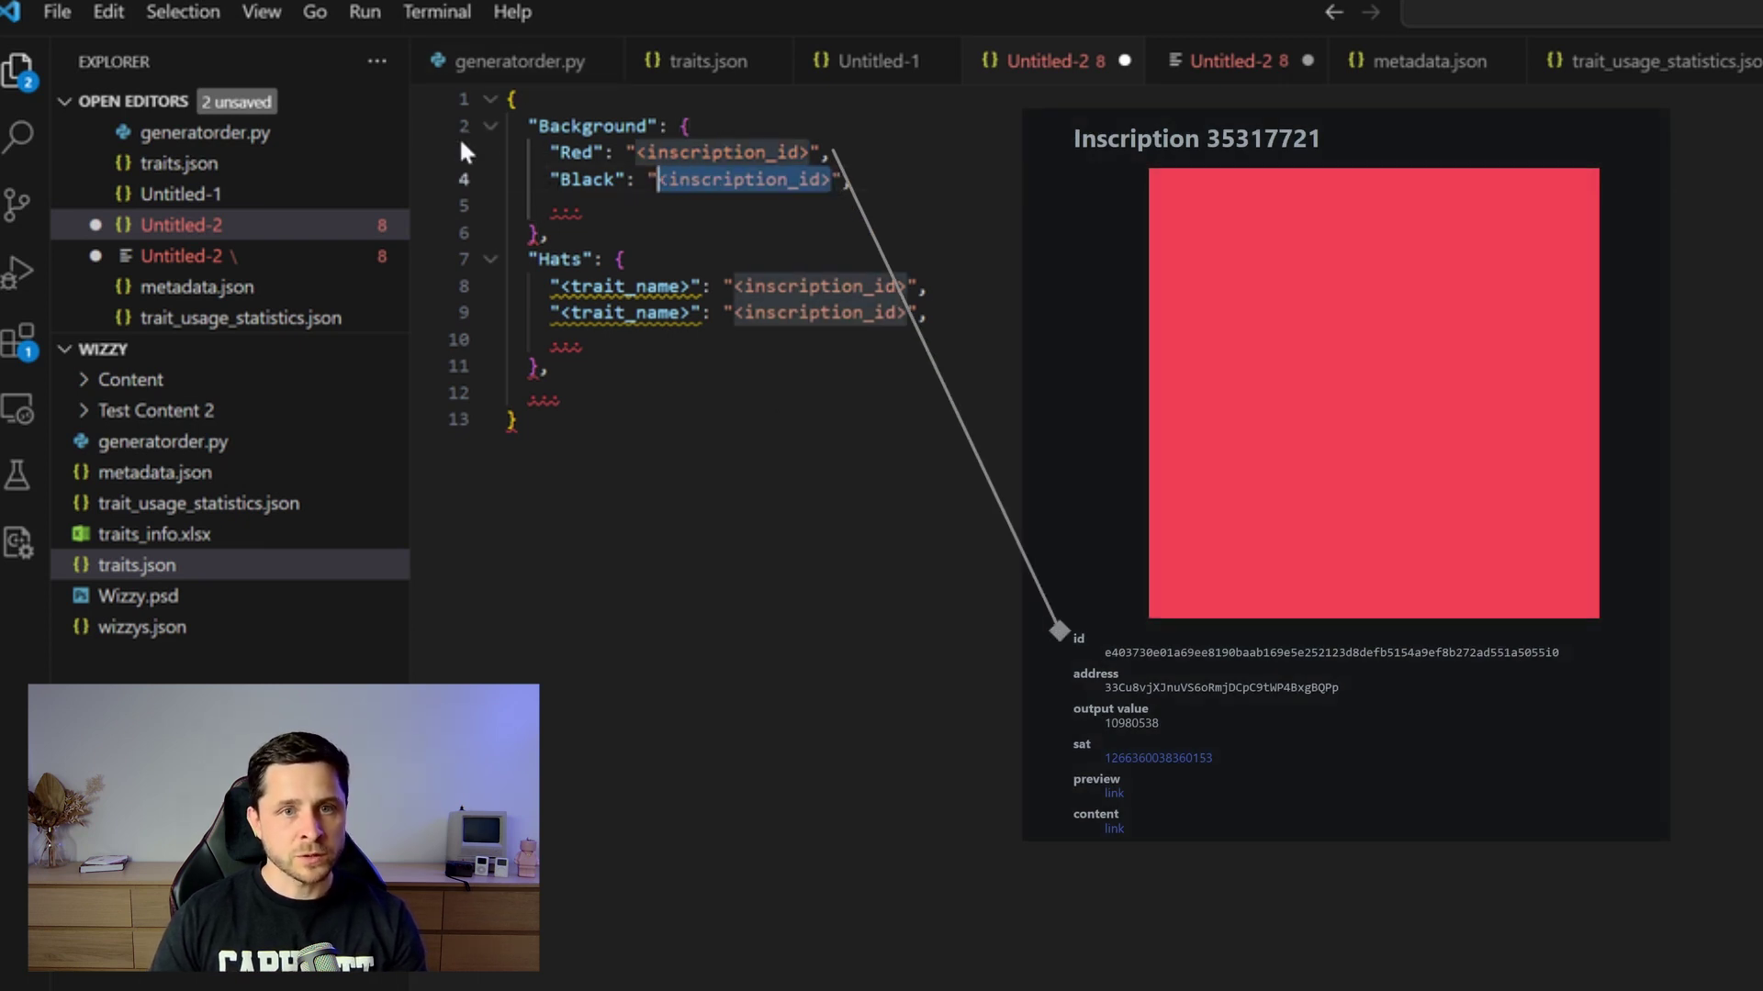
click(892, 202)
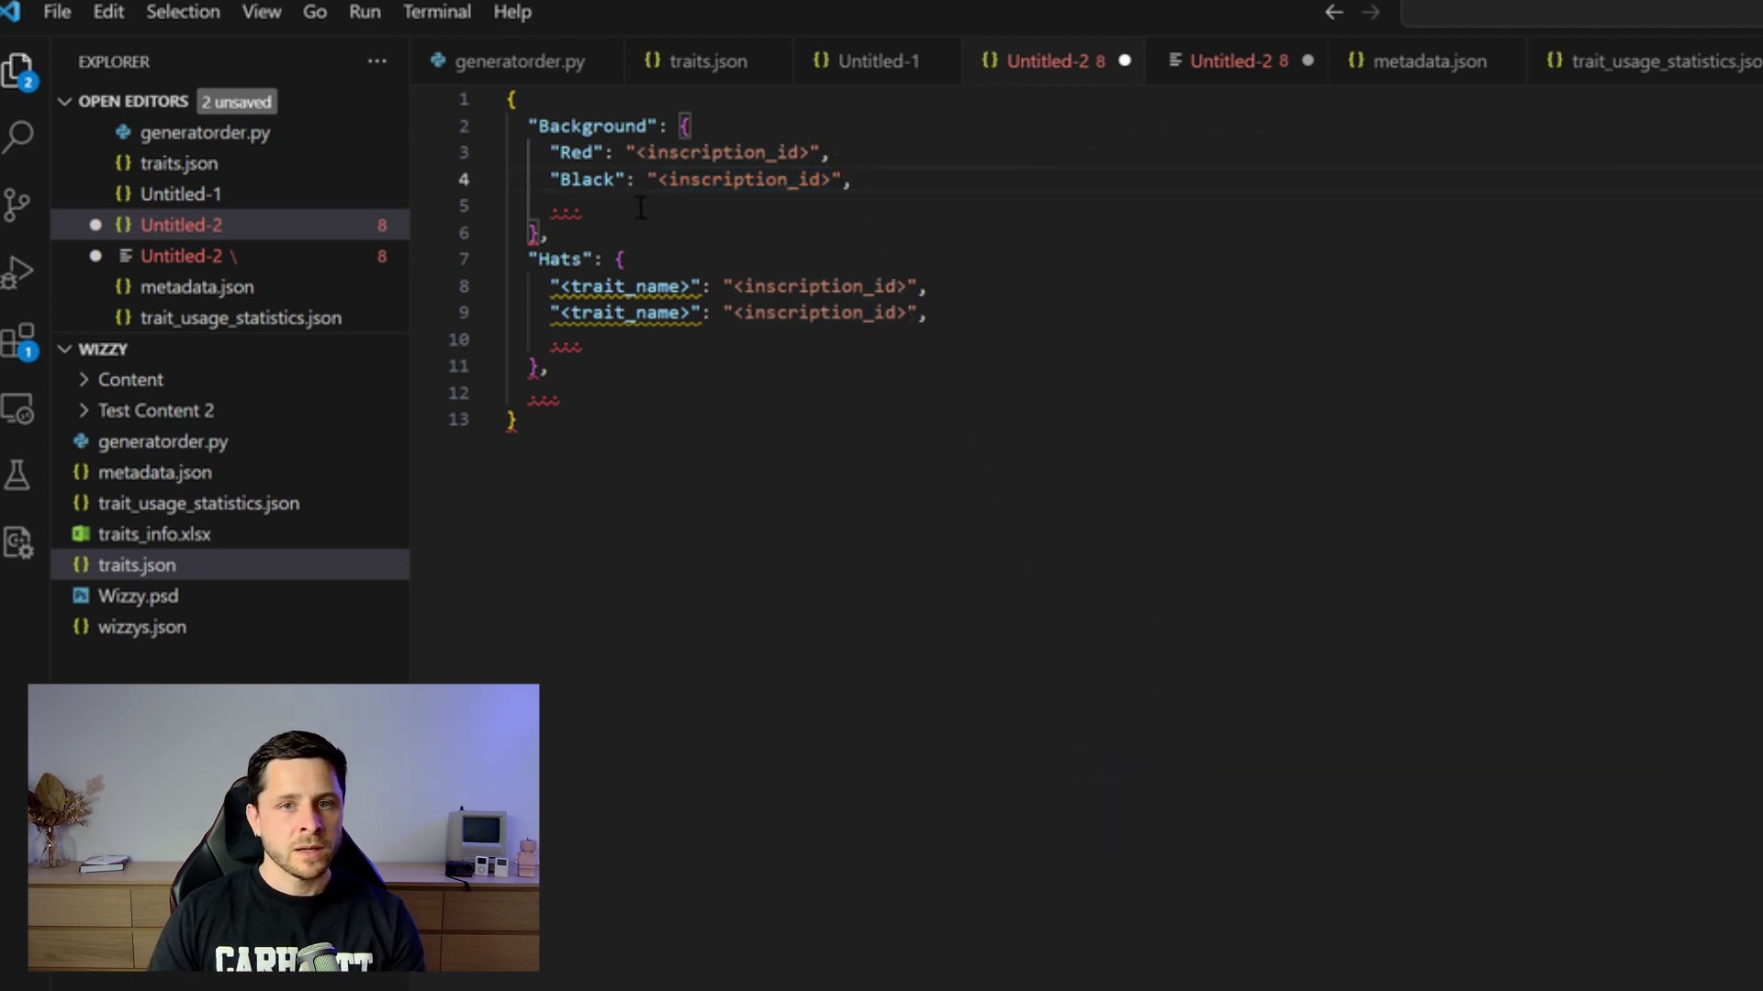
drag(582, 209, 471, 210)
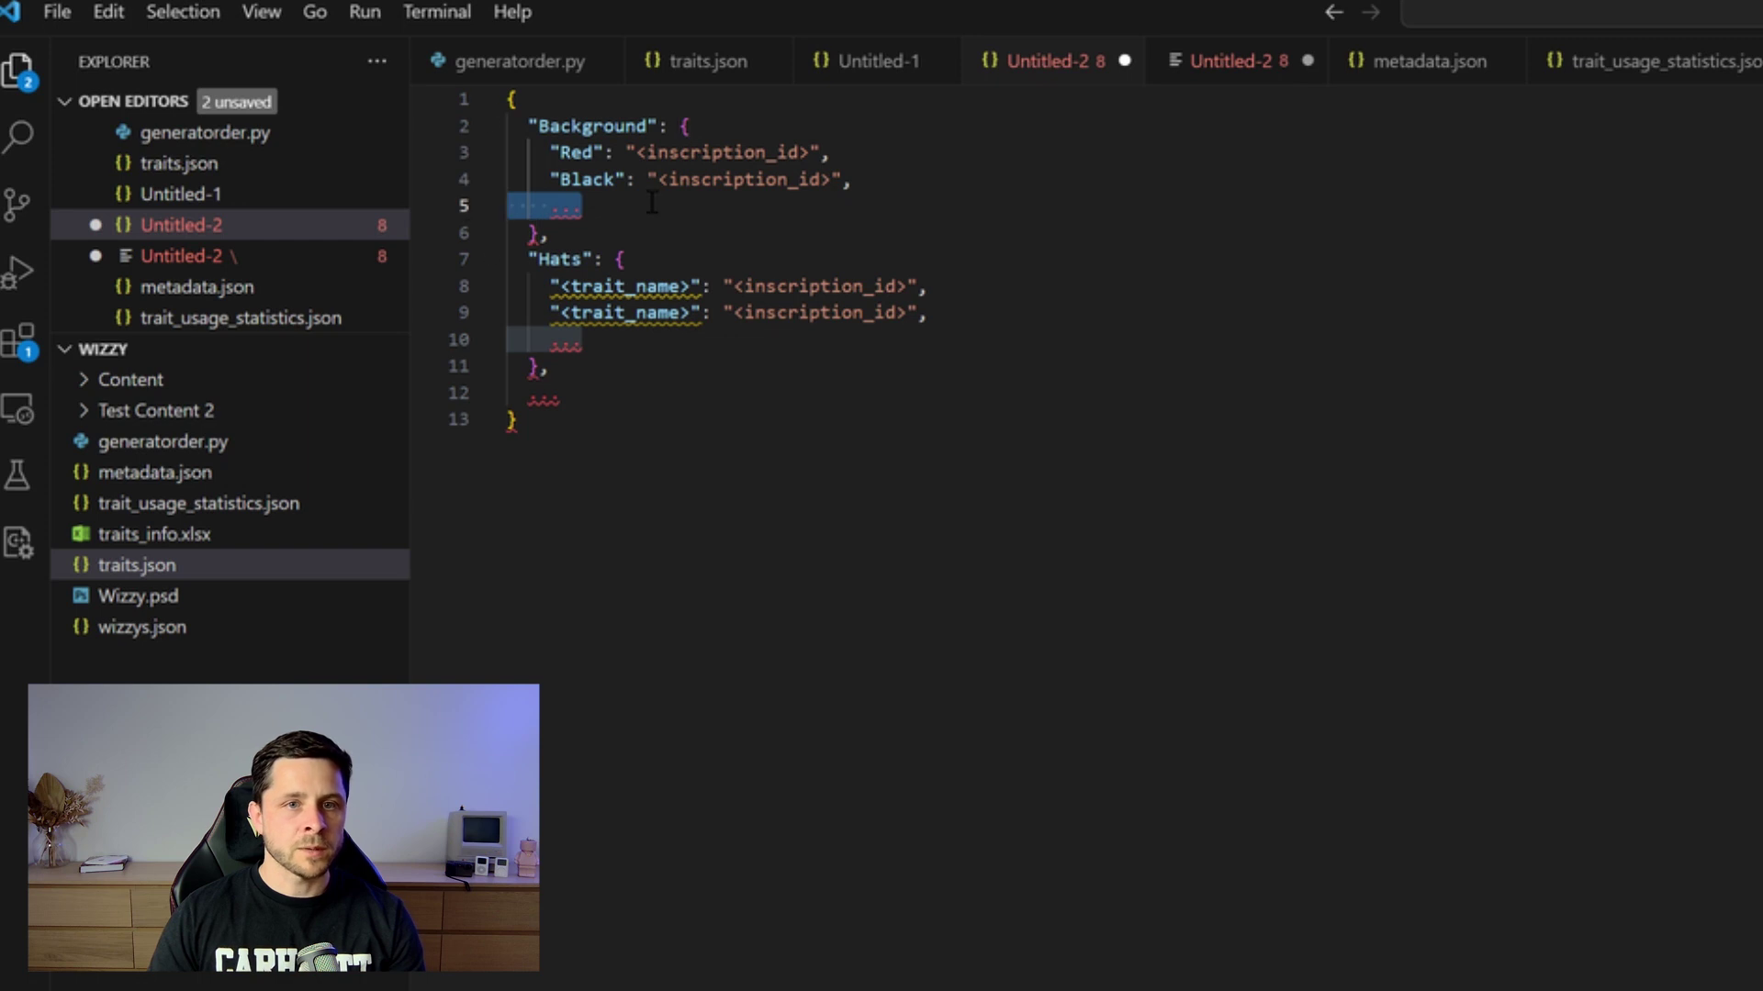
key(BackSpace)
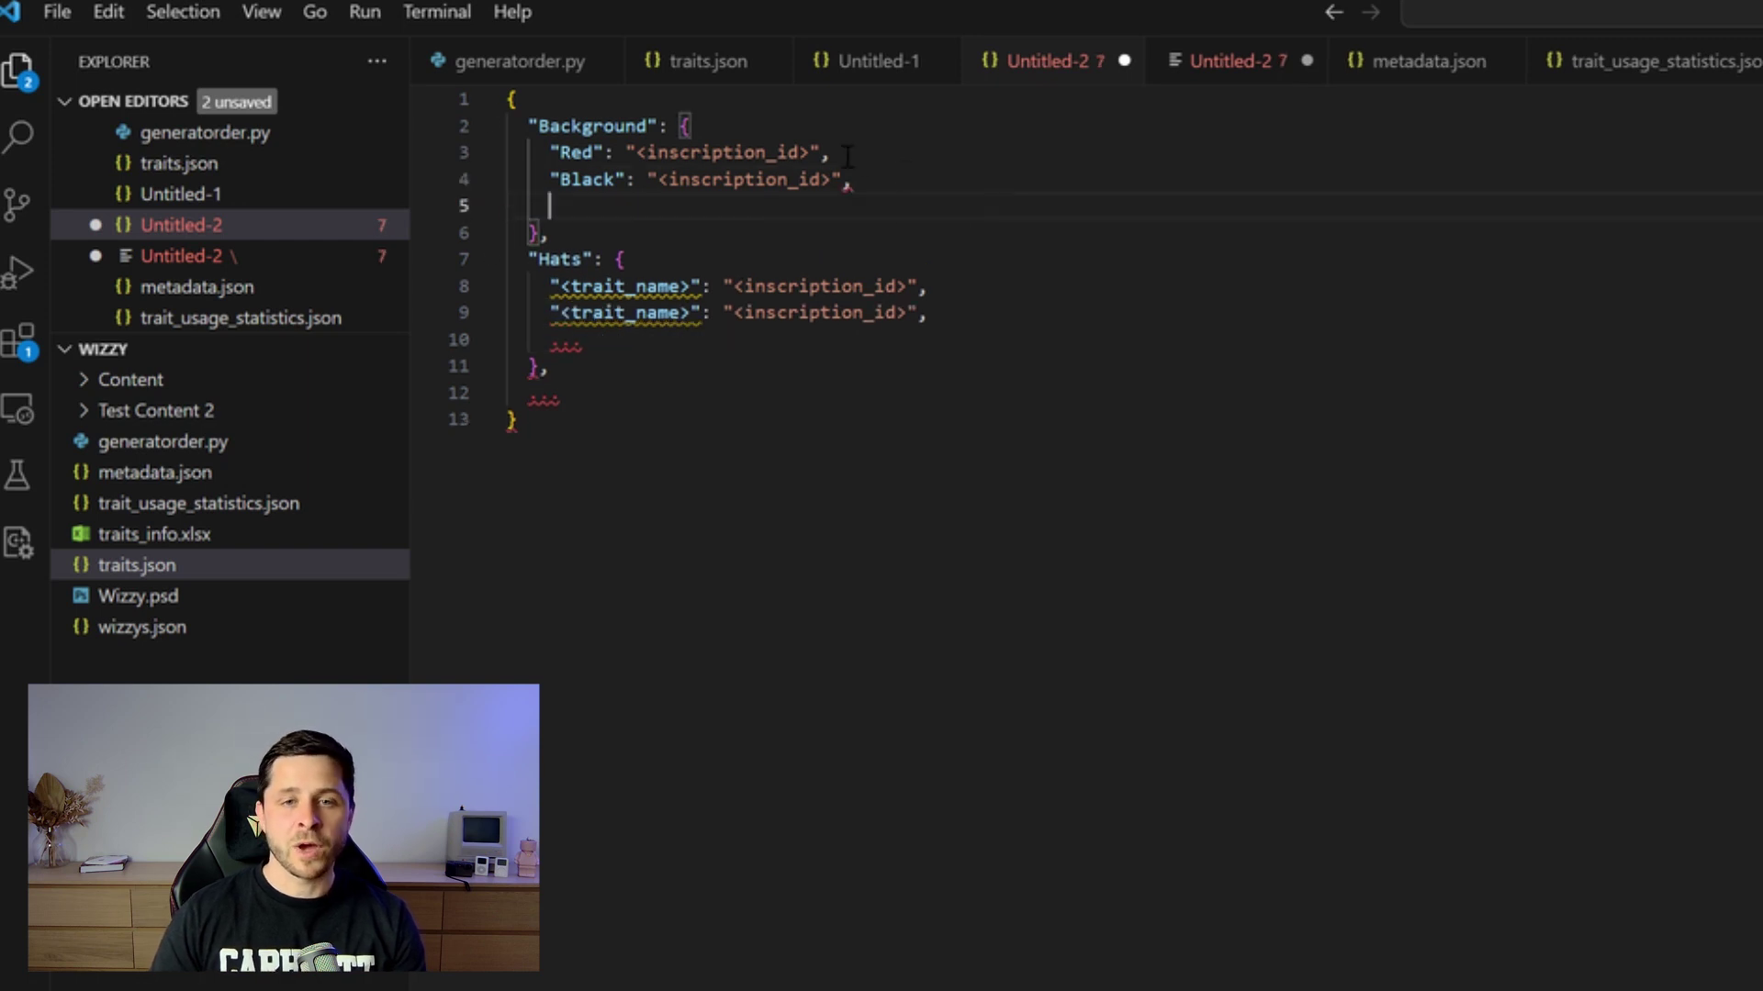
Duplicate the Black entry as a new 'Gold' entry without a trailing comma
drag(853, 181, 551, 181)
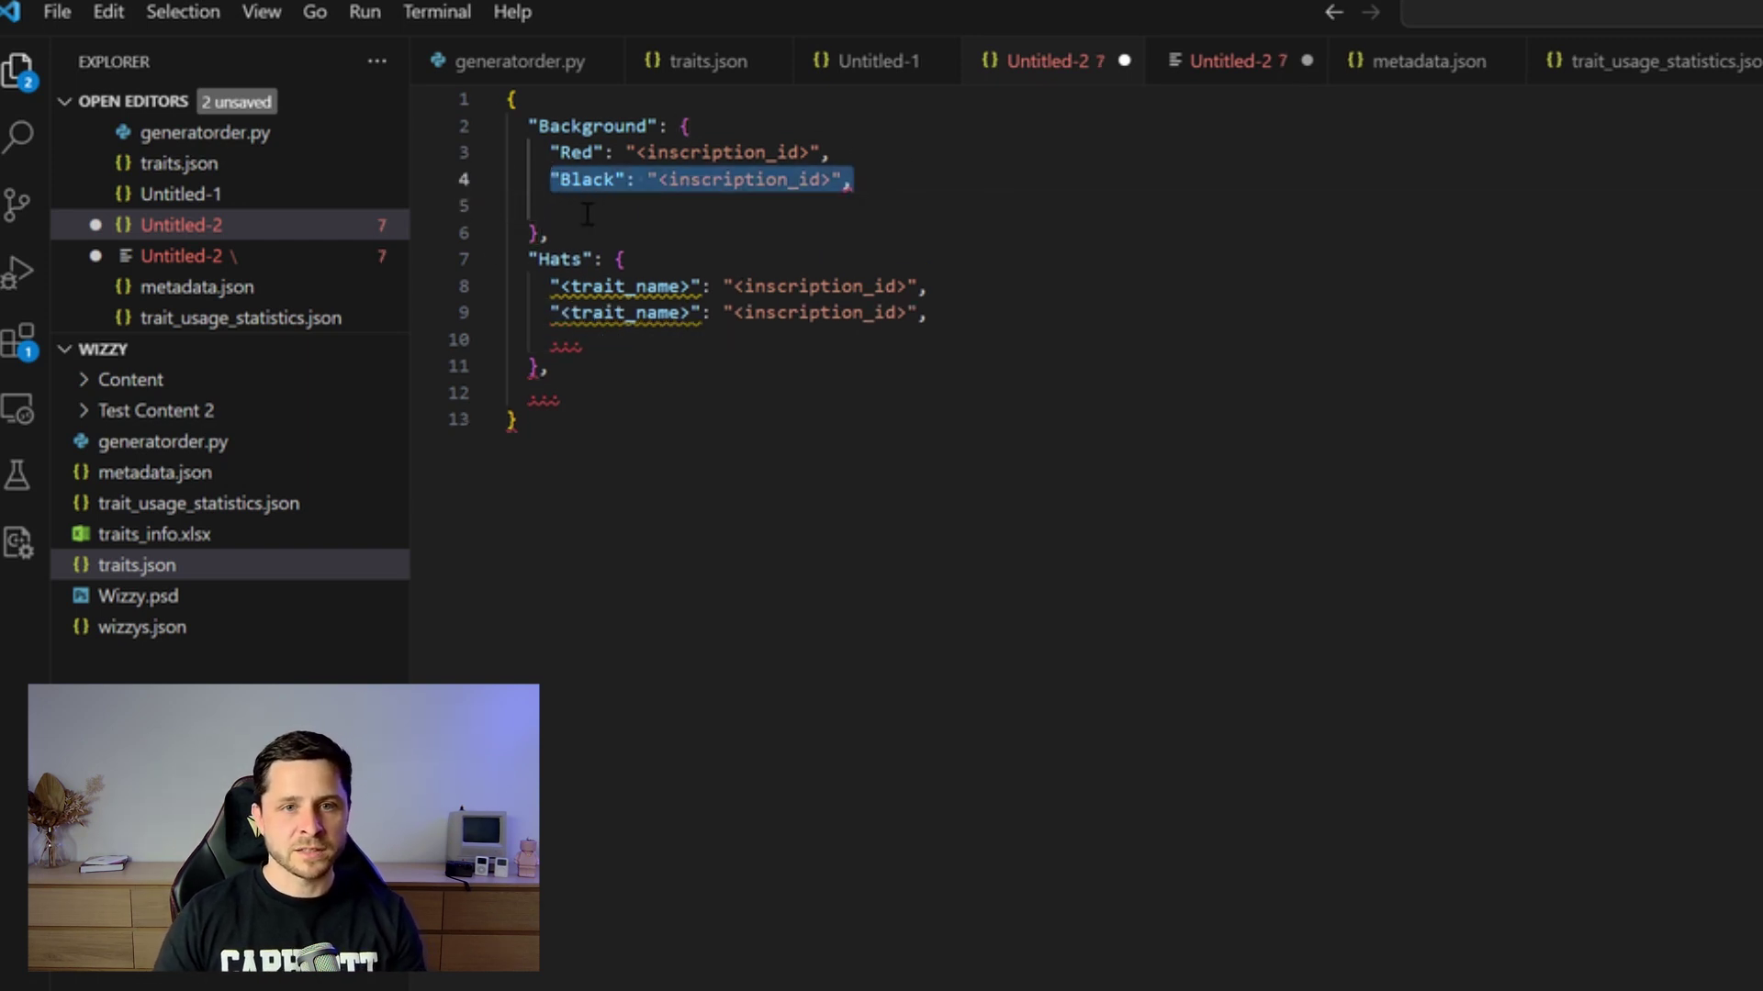
key(ctrl+c)
click(588, 204)
key(ctrl+v)
double_click(586, 207)
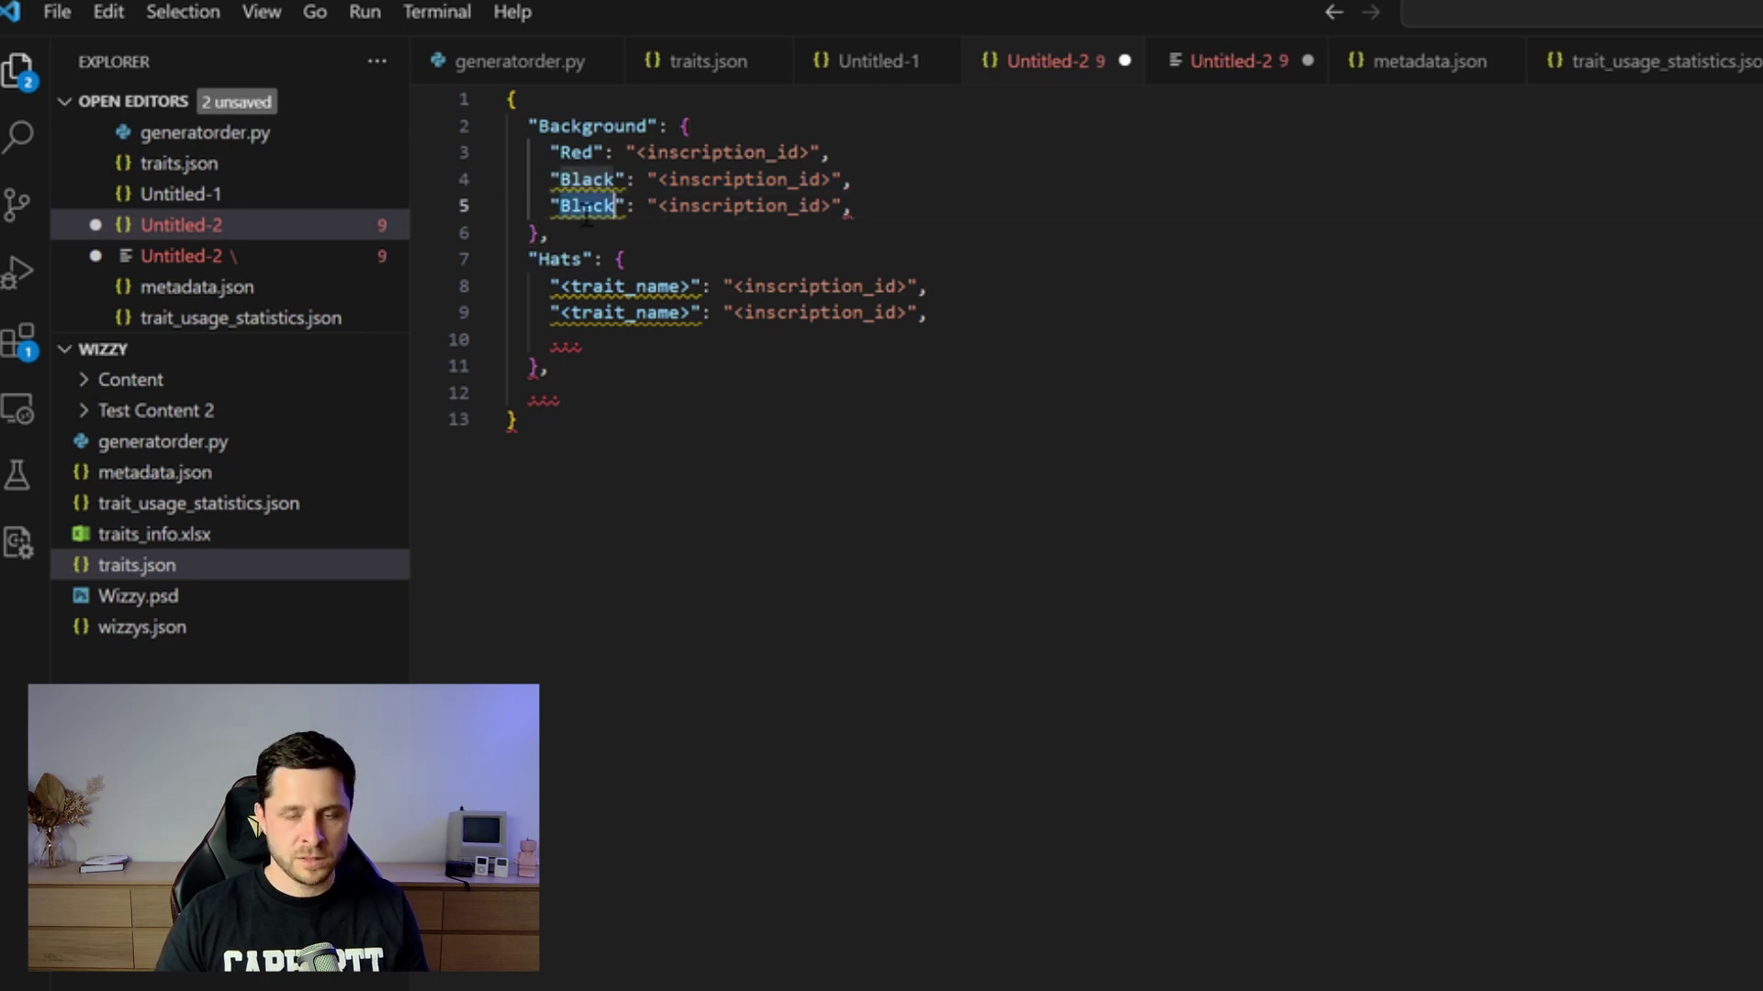
text(Gold)
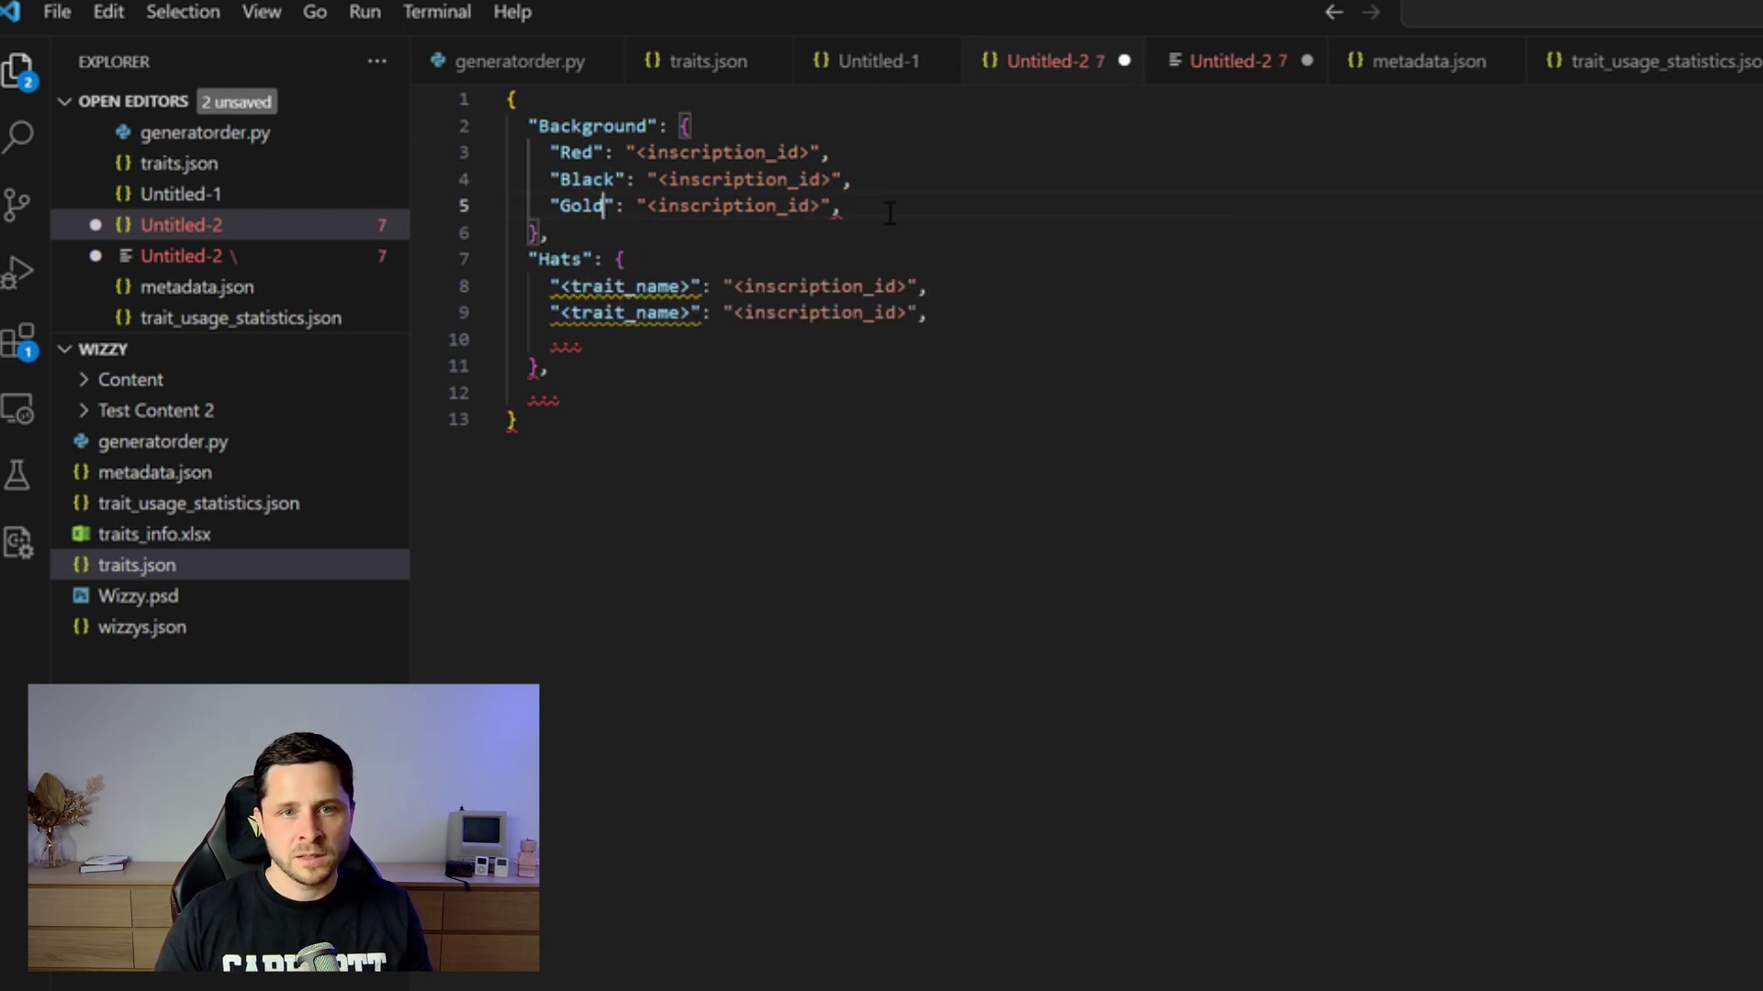
click(886, 208)
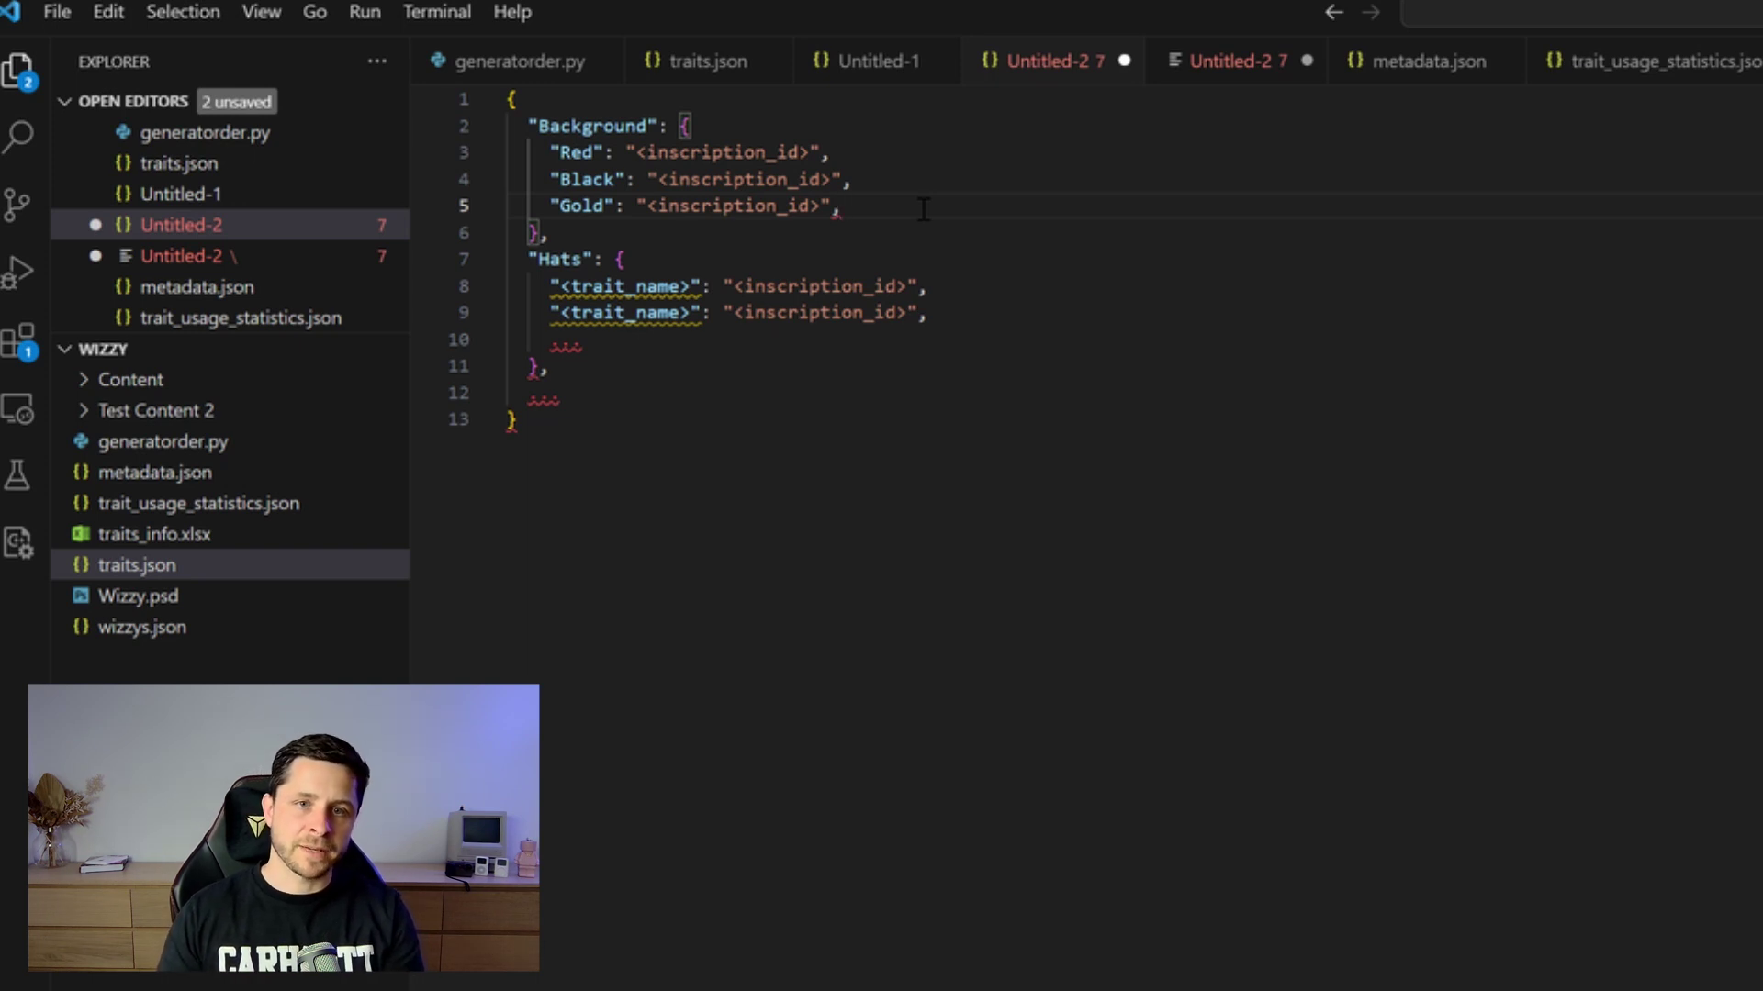
key(BackSpace)
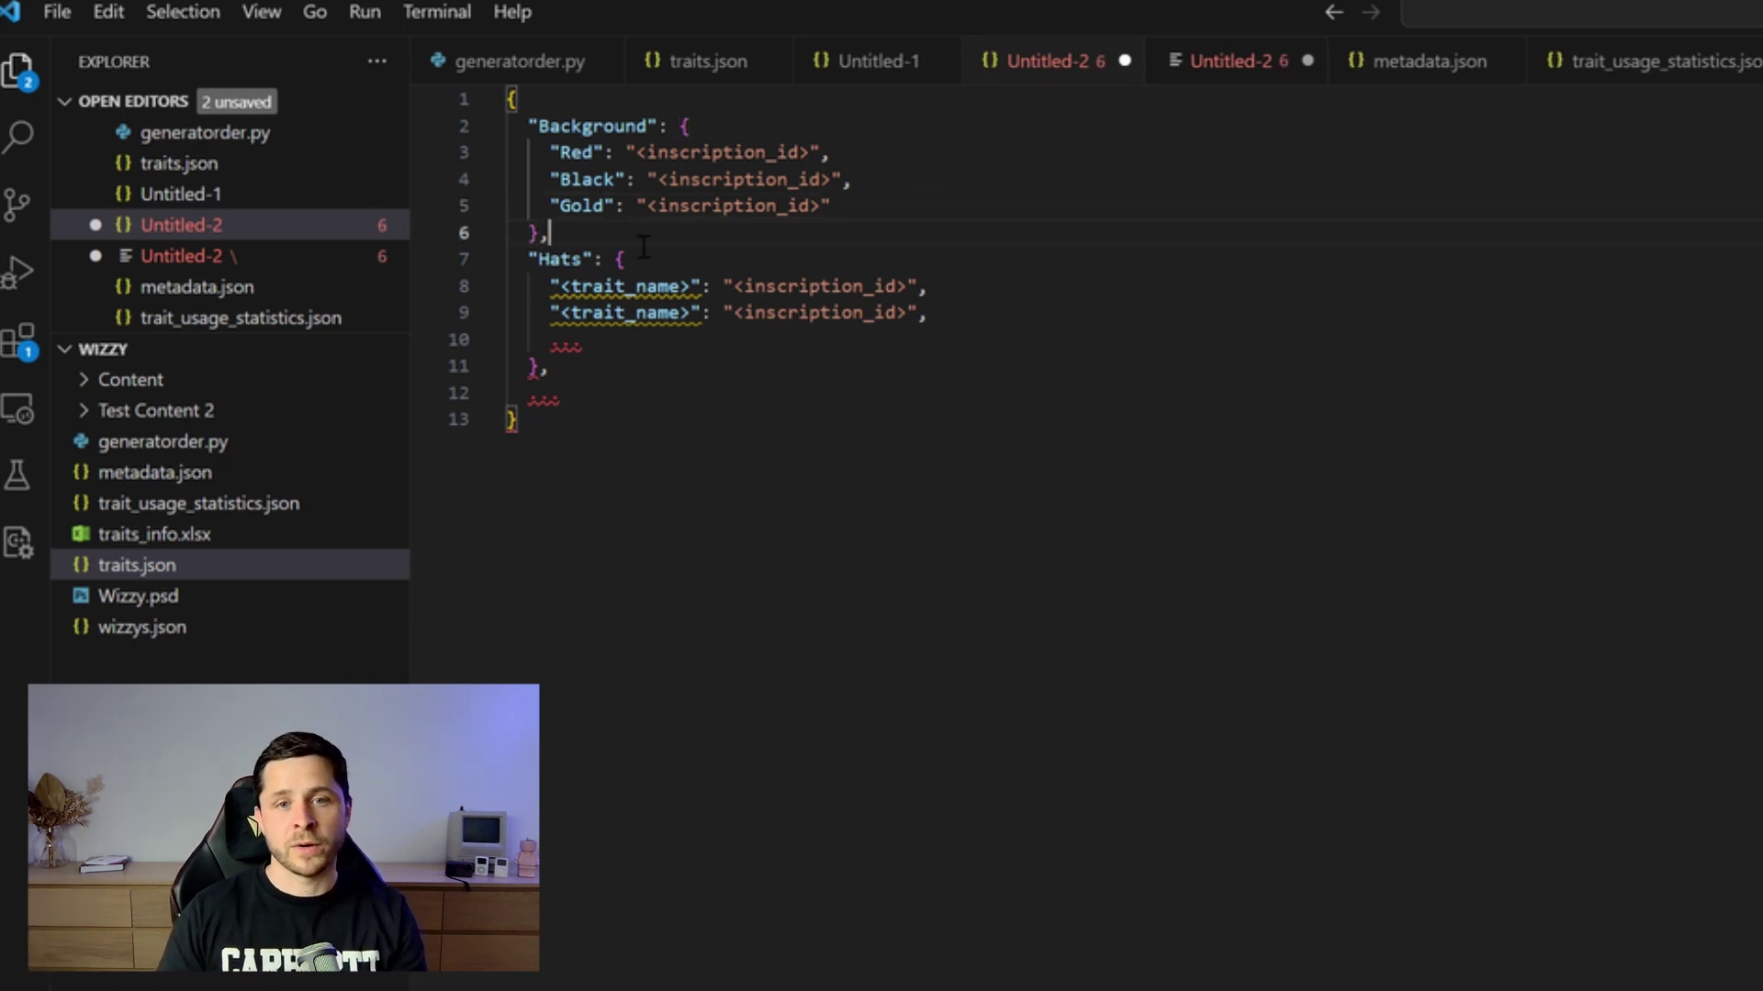
click(590, 481)
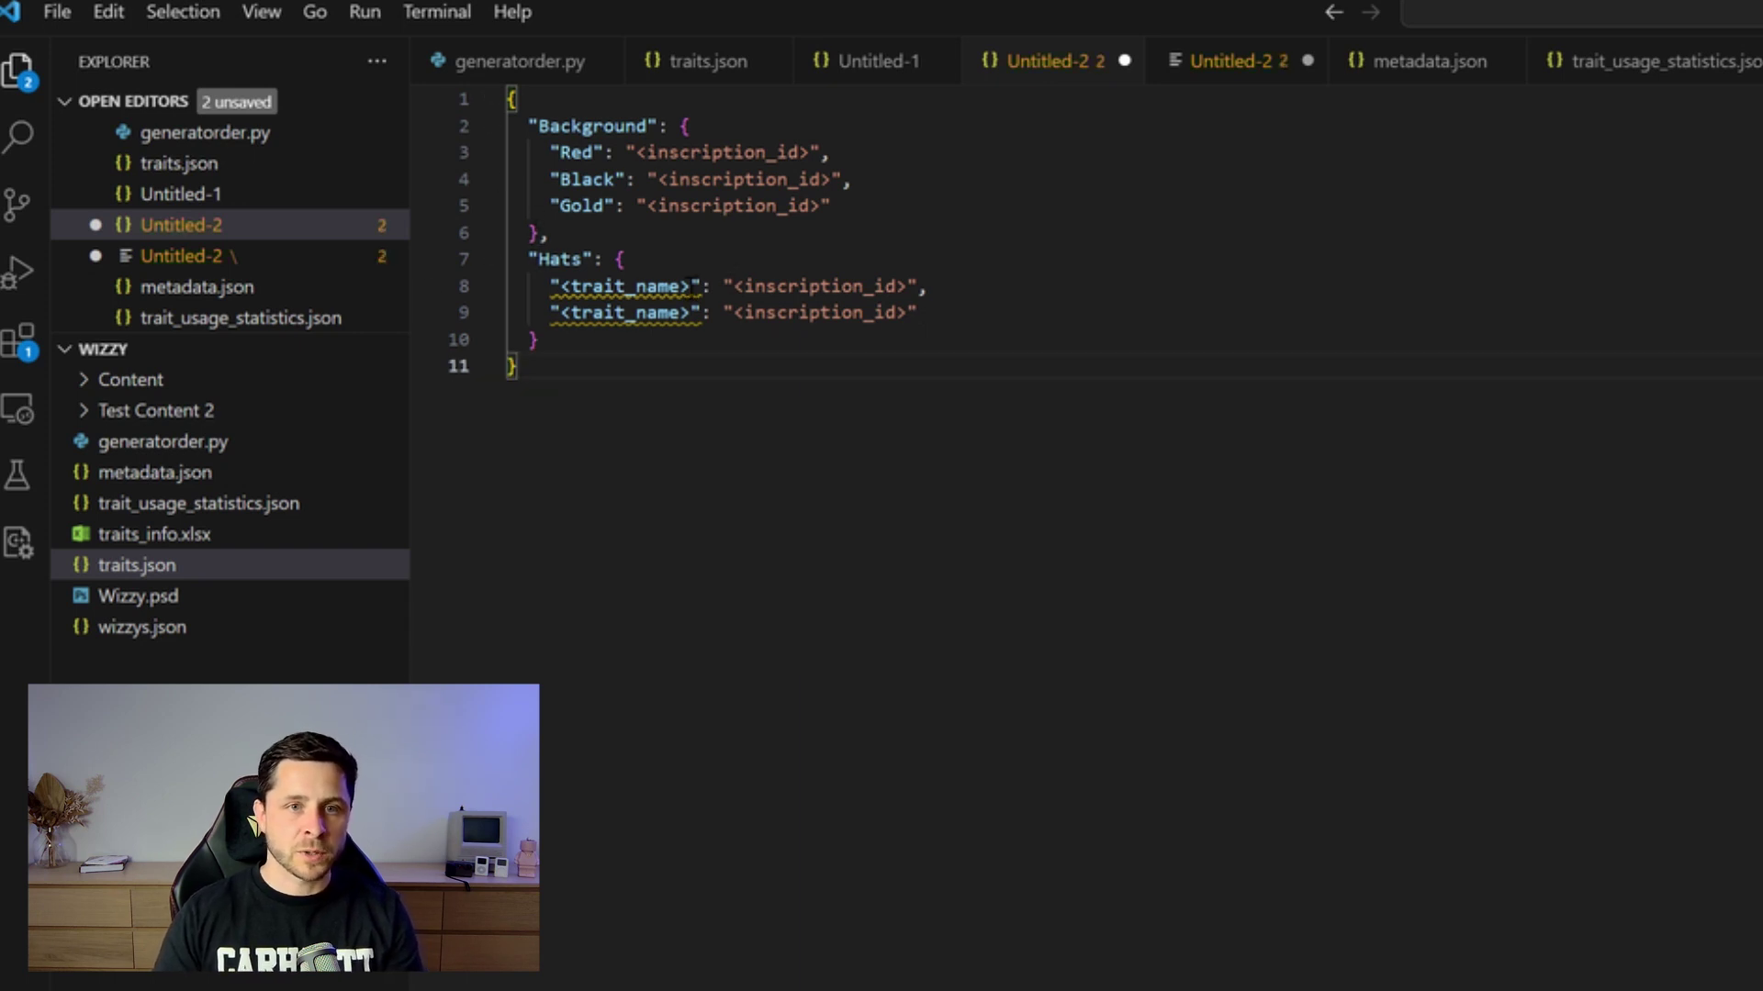
Rename the two Hats trait keys to 'red' and 'tophat'
drag(691, 289, 557, 292)
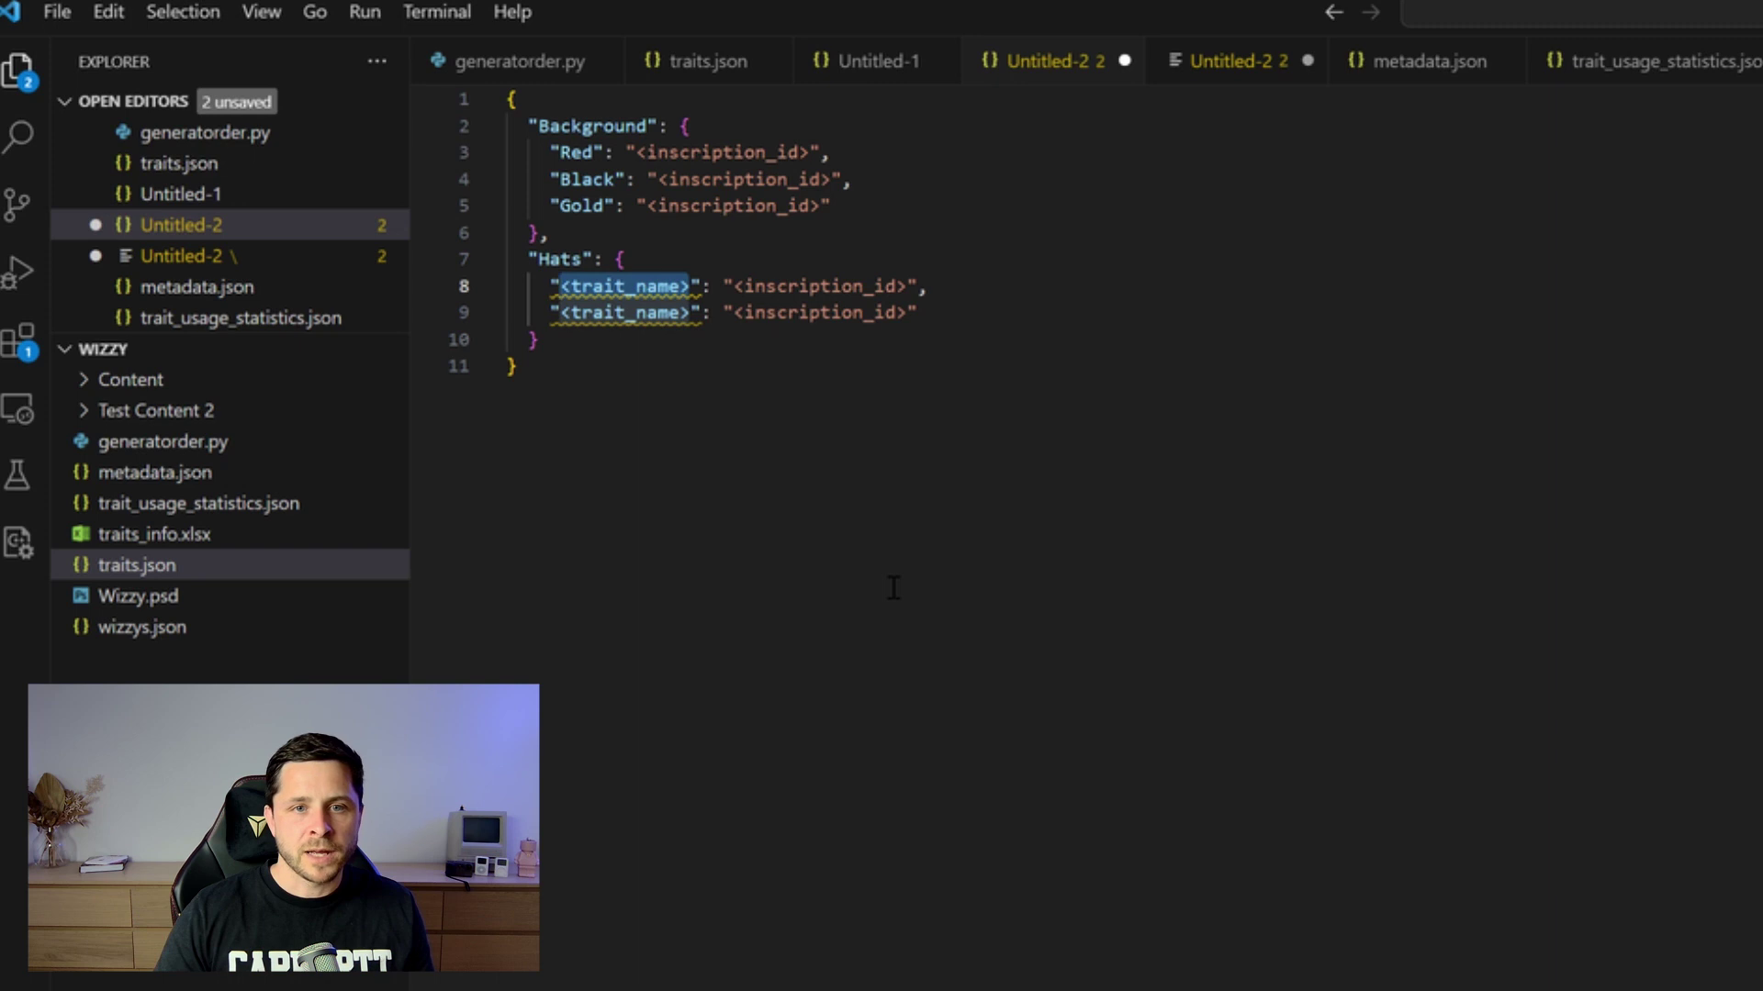
text(red)
click(496, 611)
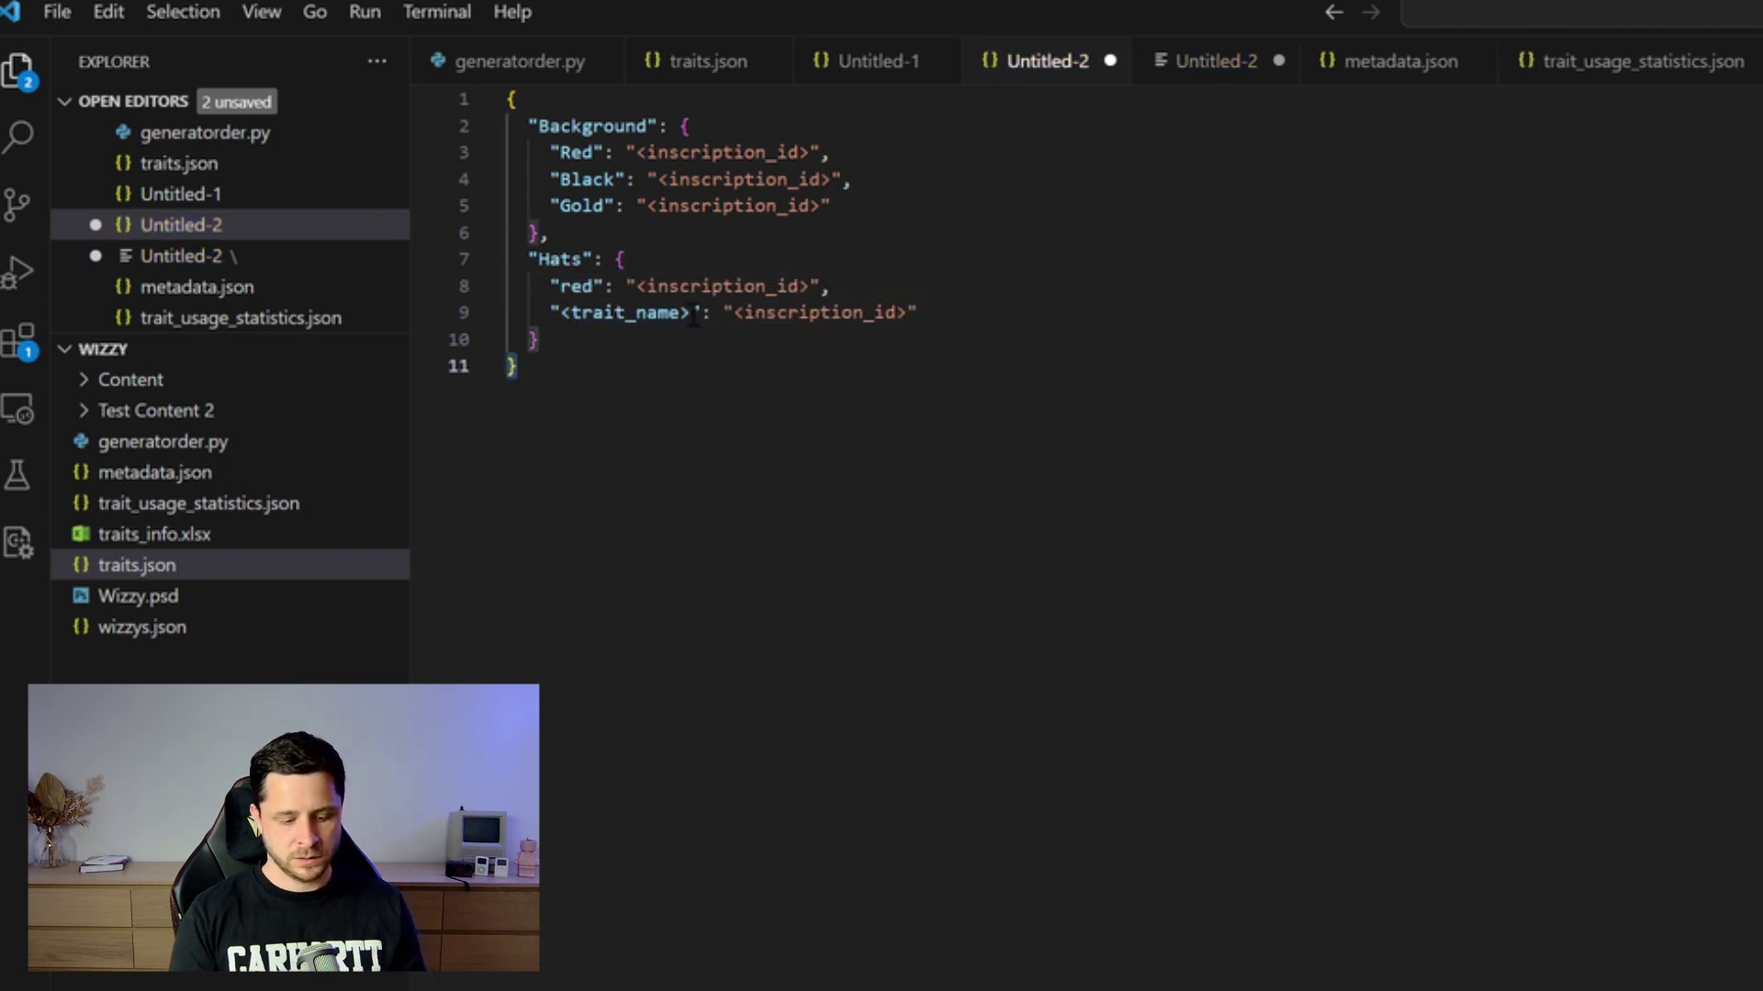
drag(690, 313, 558, 315)
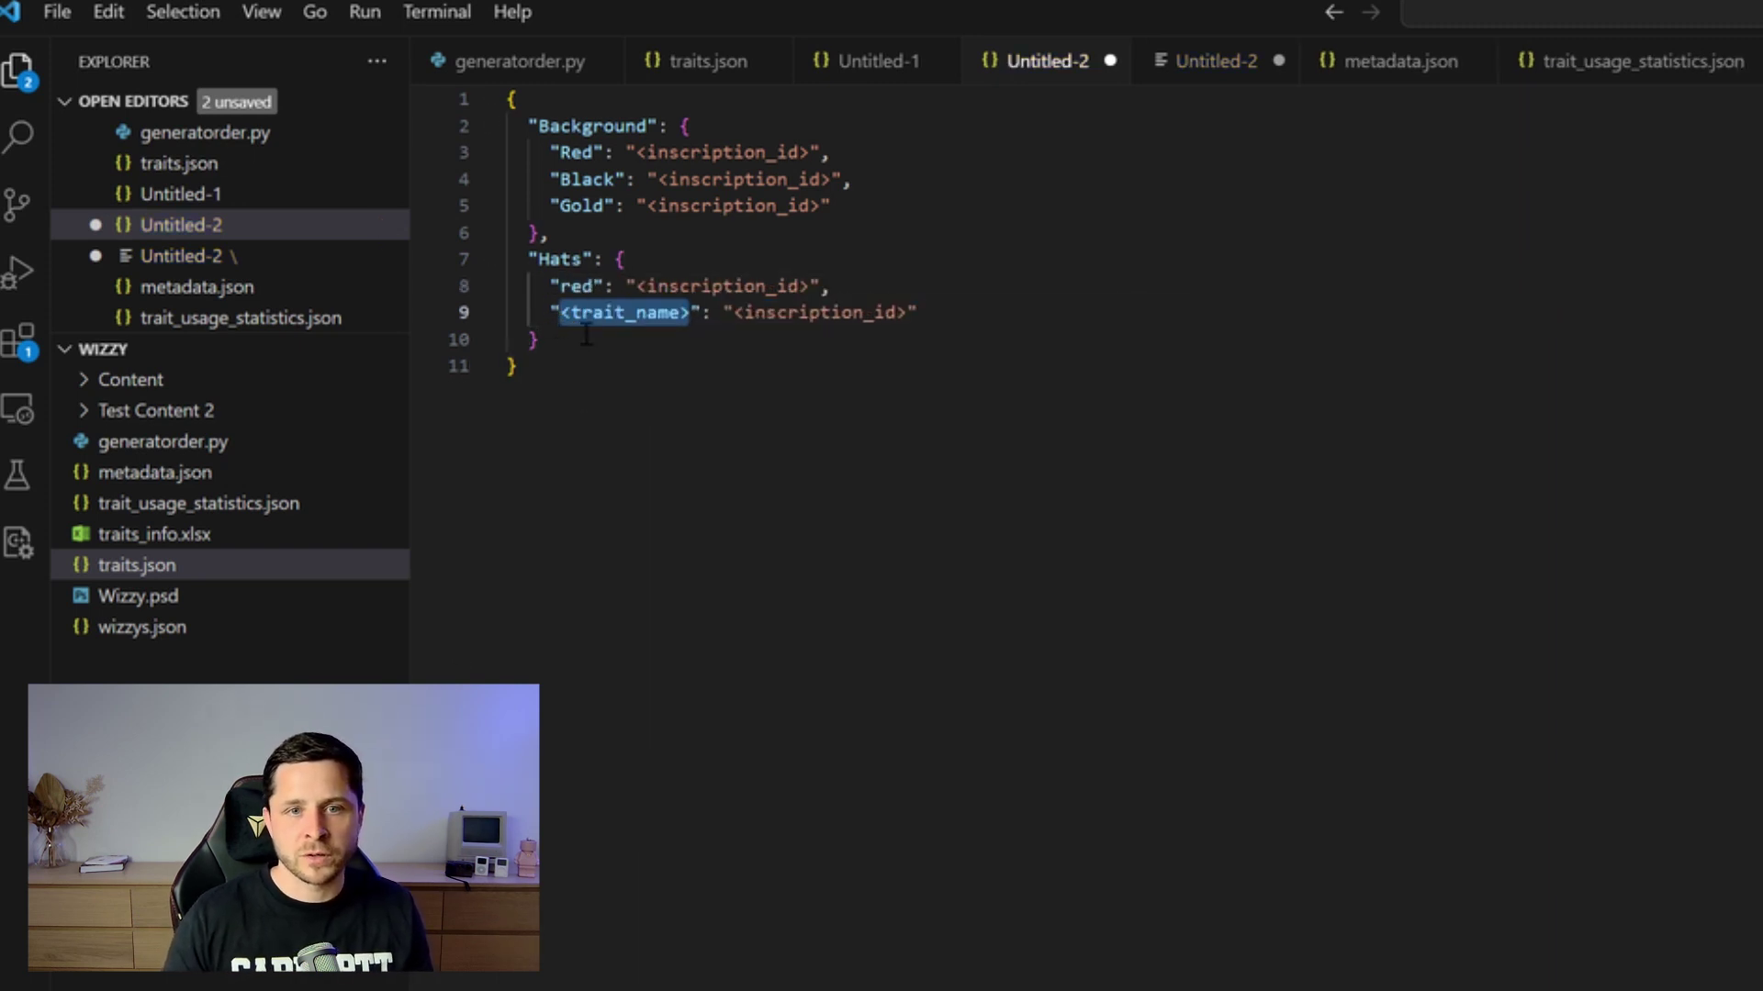
text(tophot)
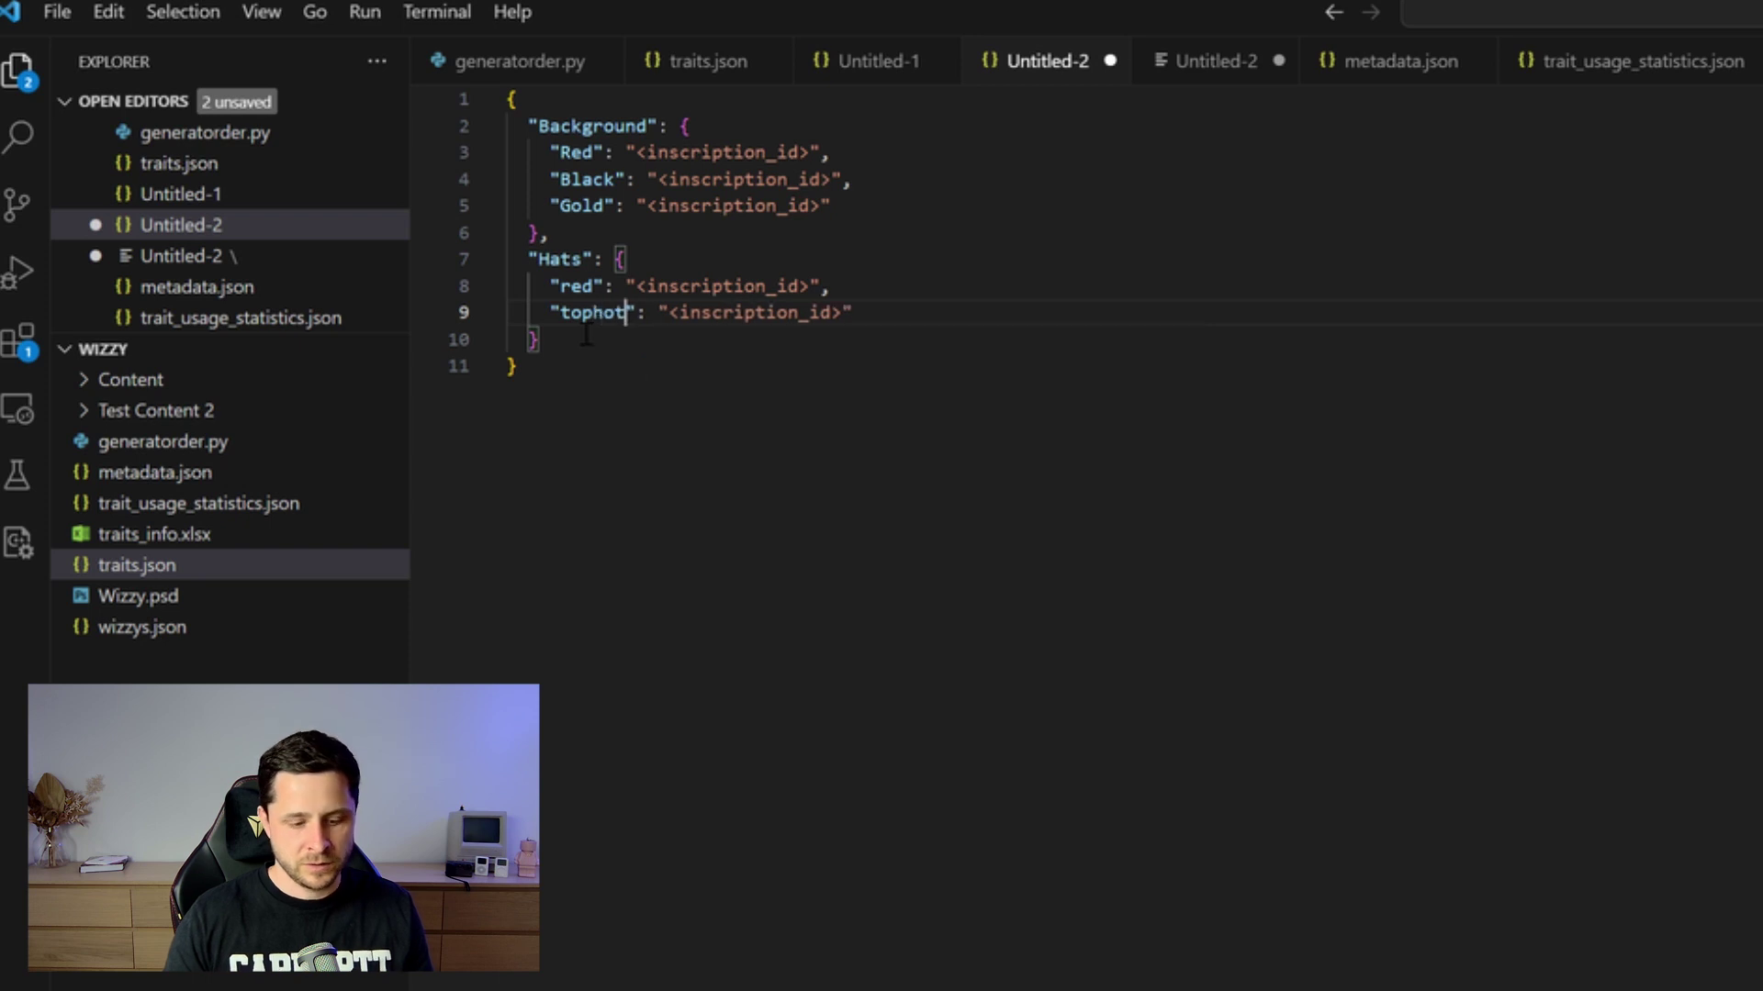
key(BackSpace)
key(BackSpace)
text(at)
click(987, 435)
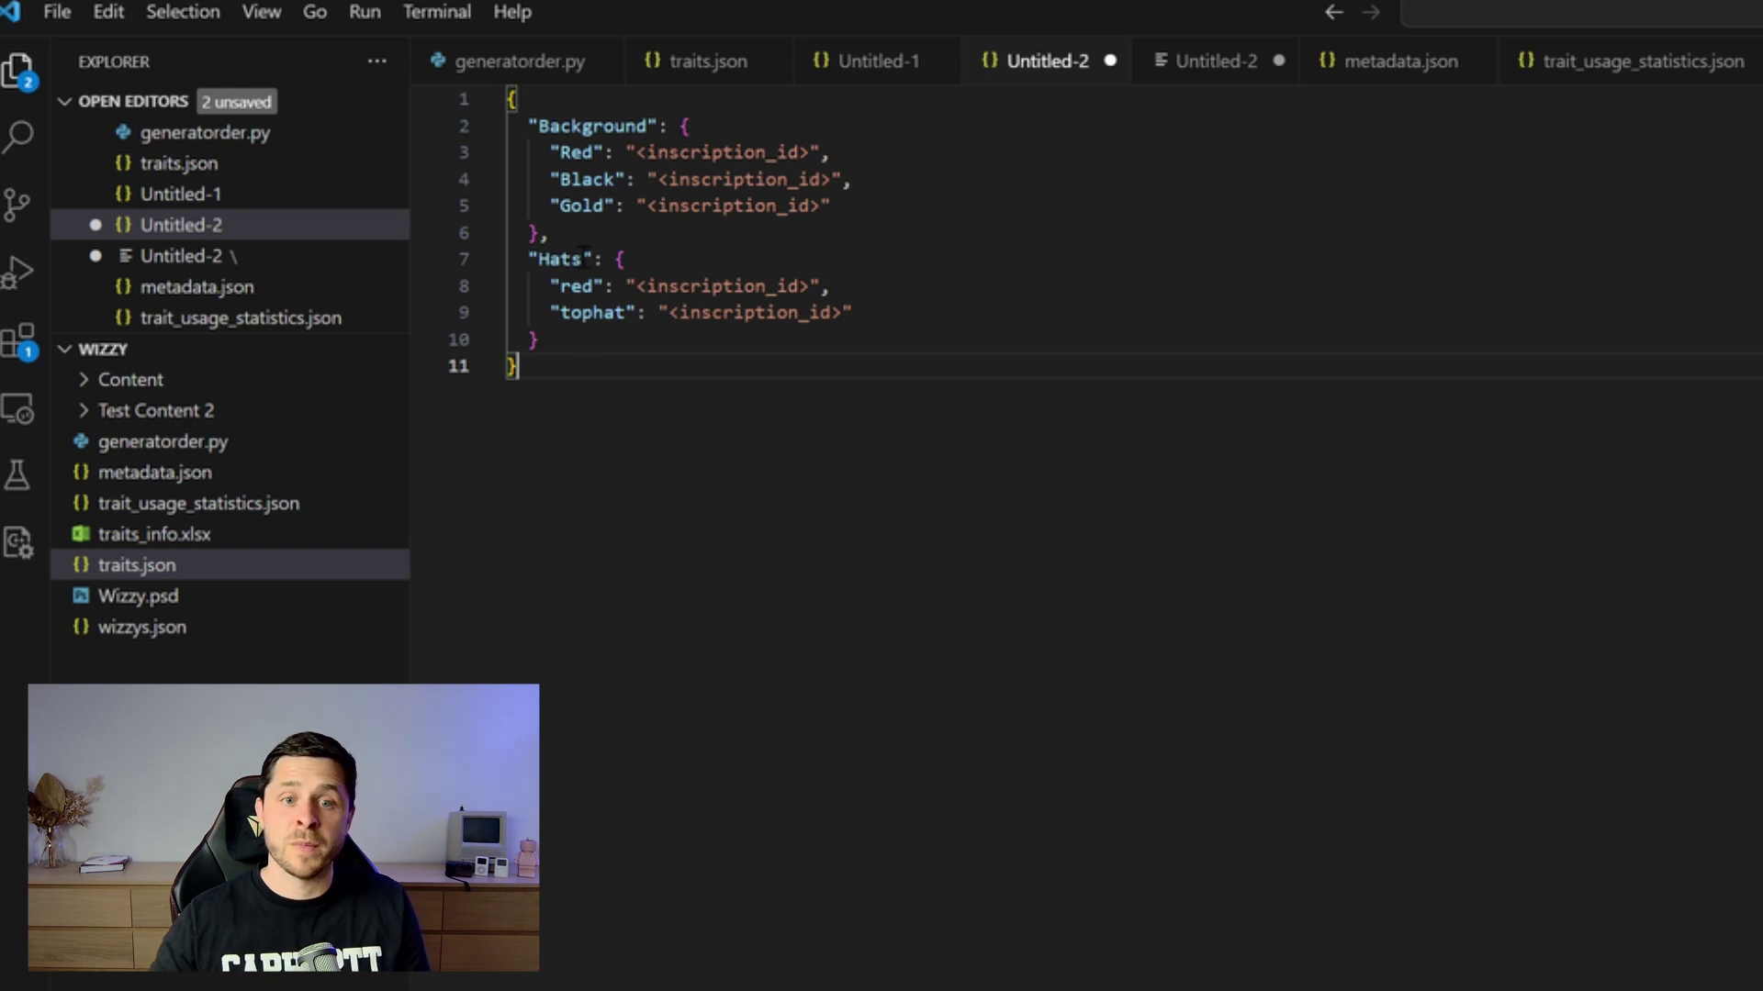
Add a comma after the Hats block's closing brace and start a new line
click(527, 260)
drag(613, 286, 540, 285)
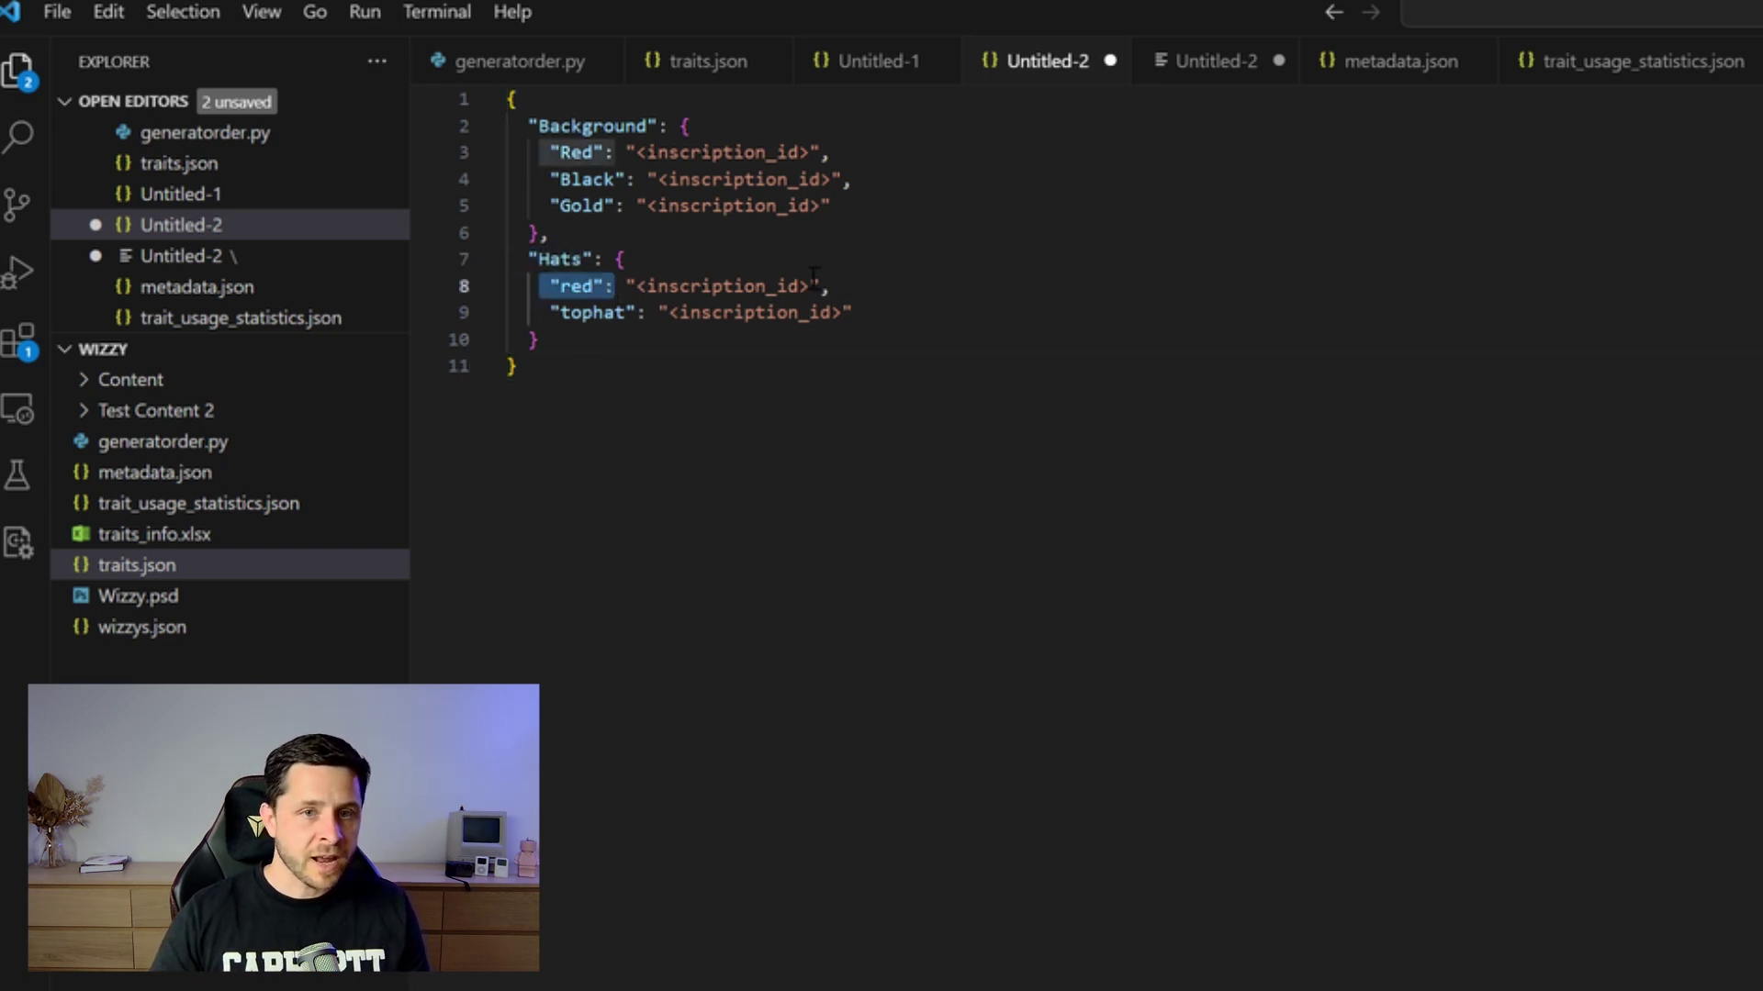
drag(813, 280, 632, 285)
click(613, 398)
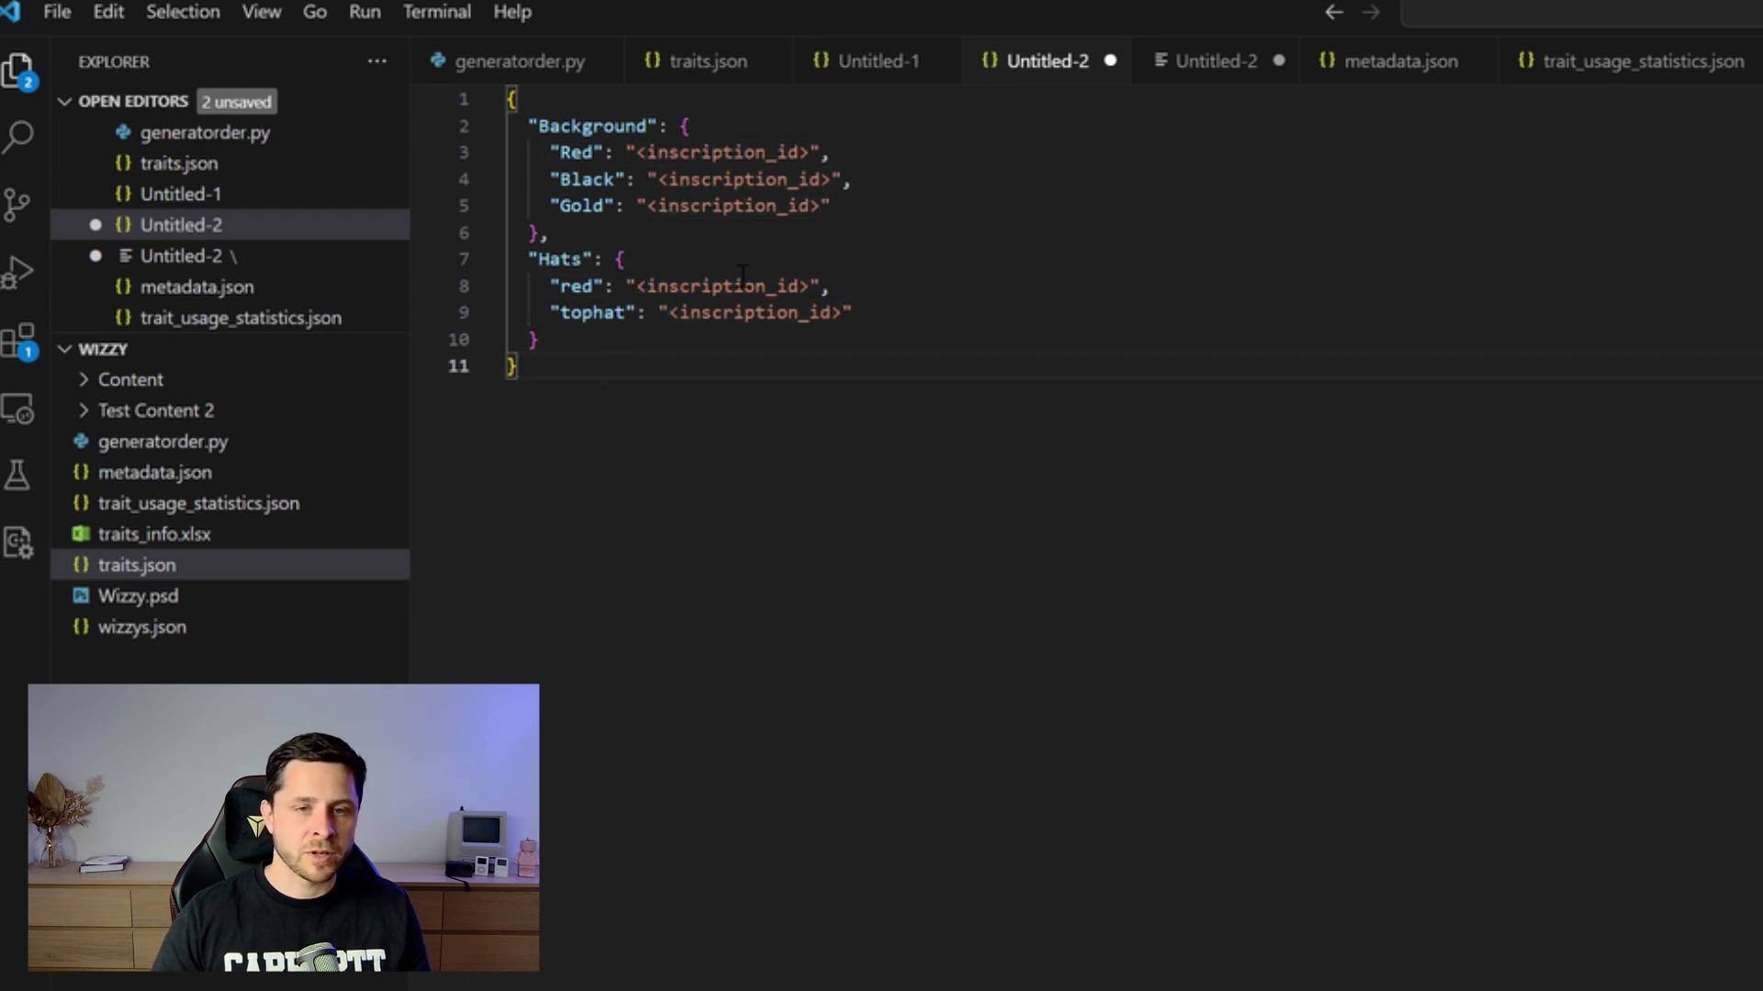
click(929, 323)
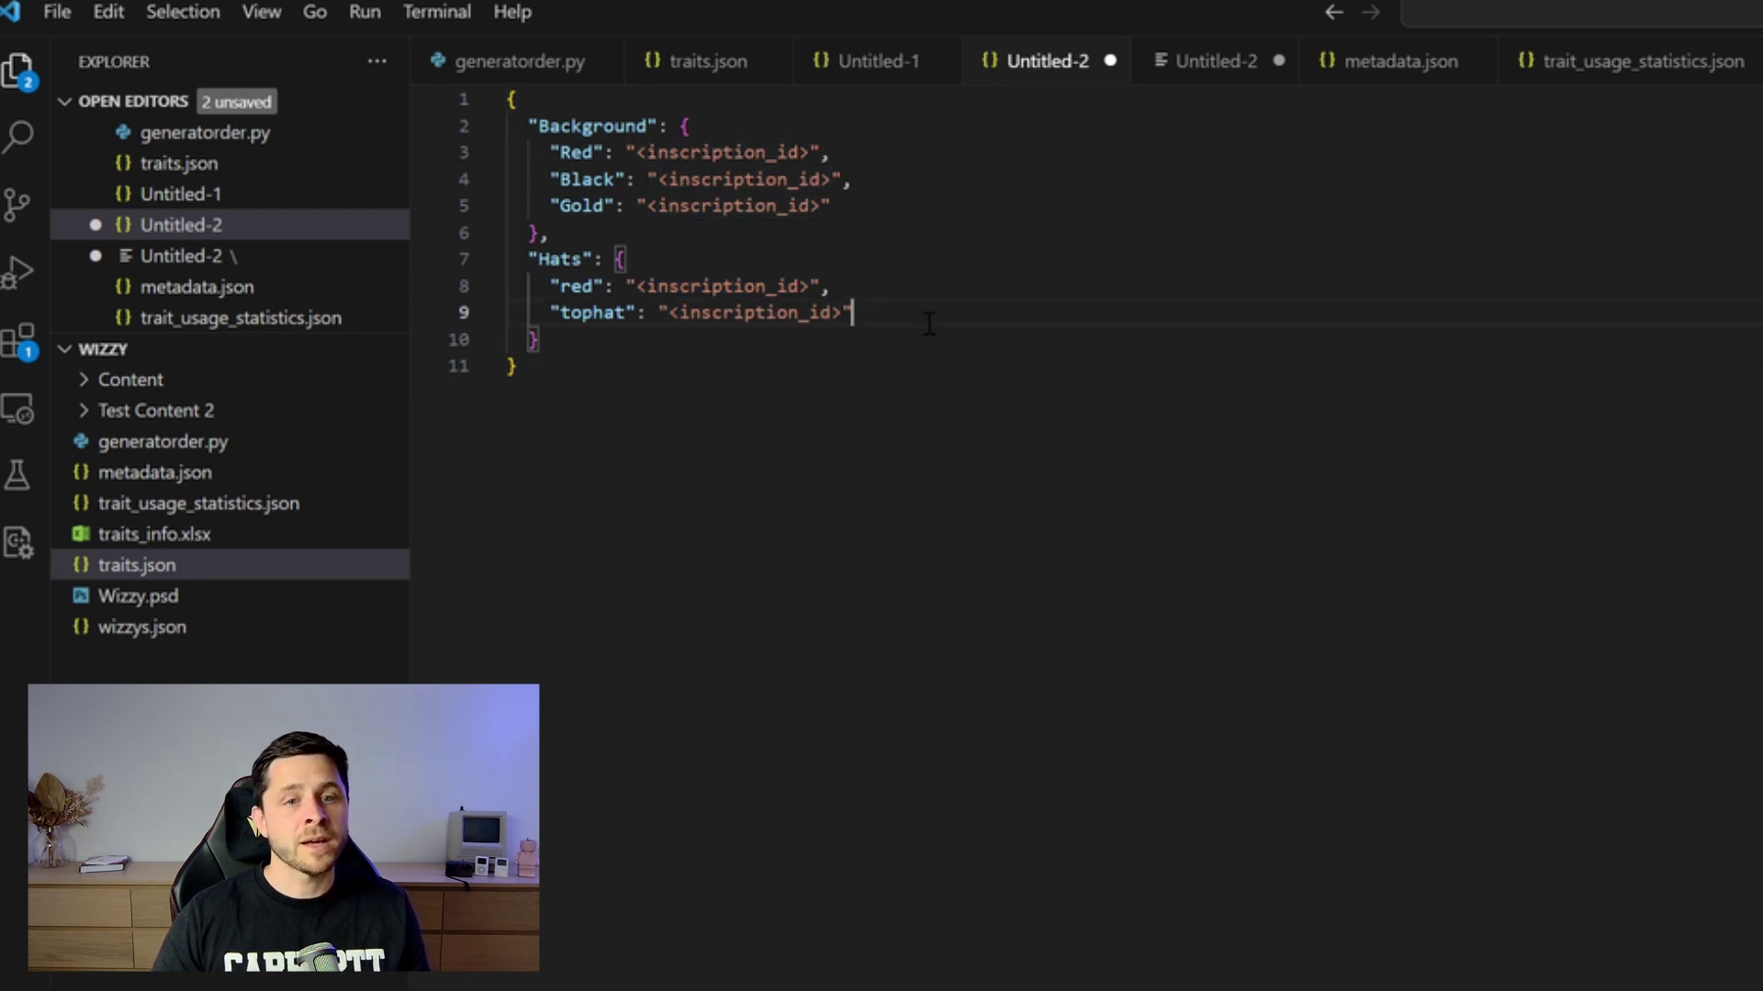
click(697, 342)
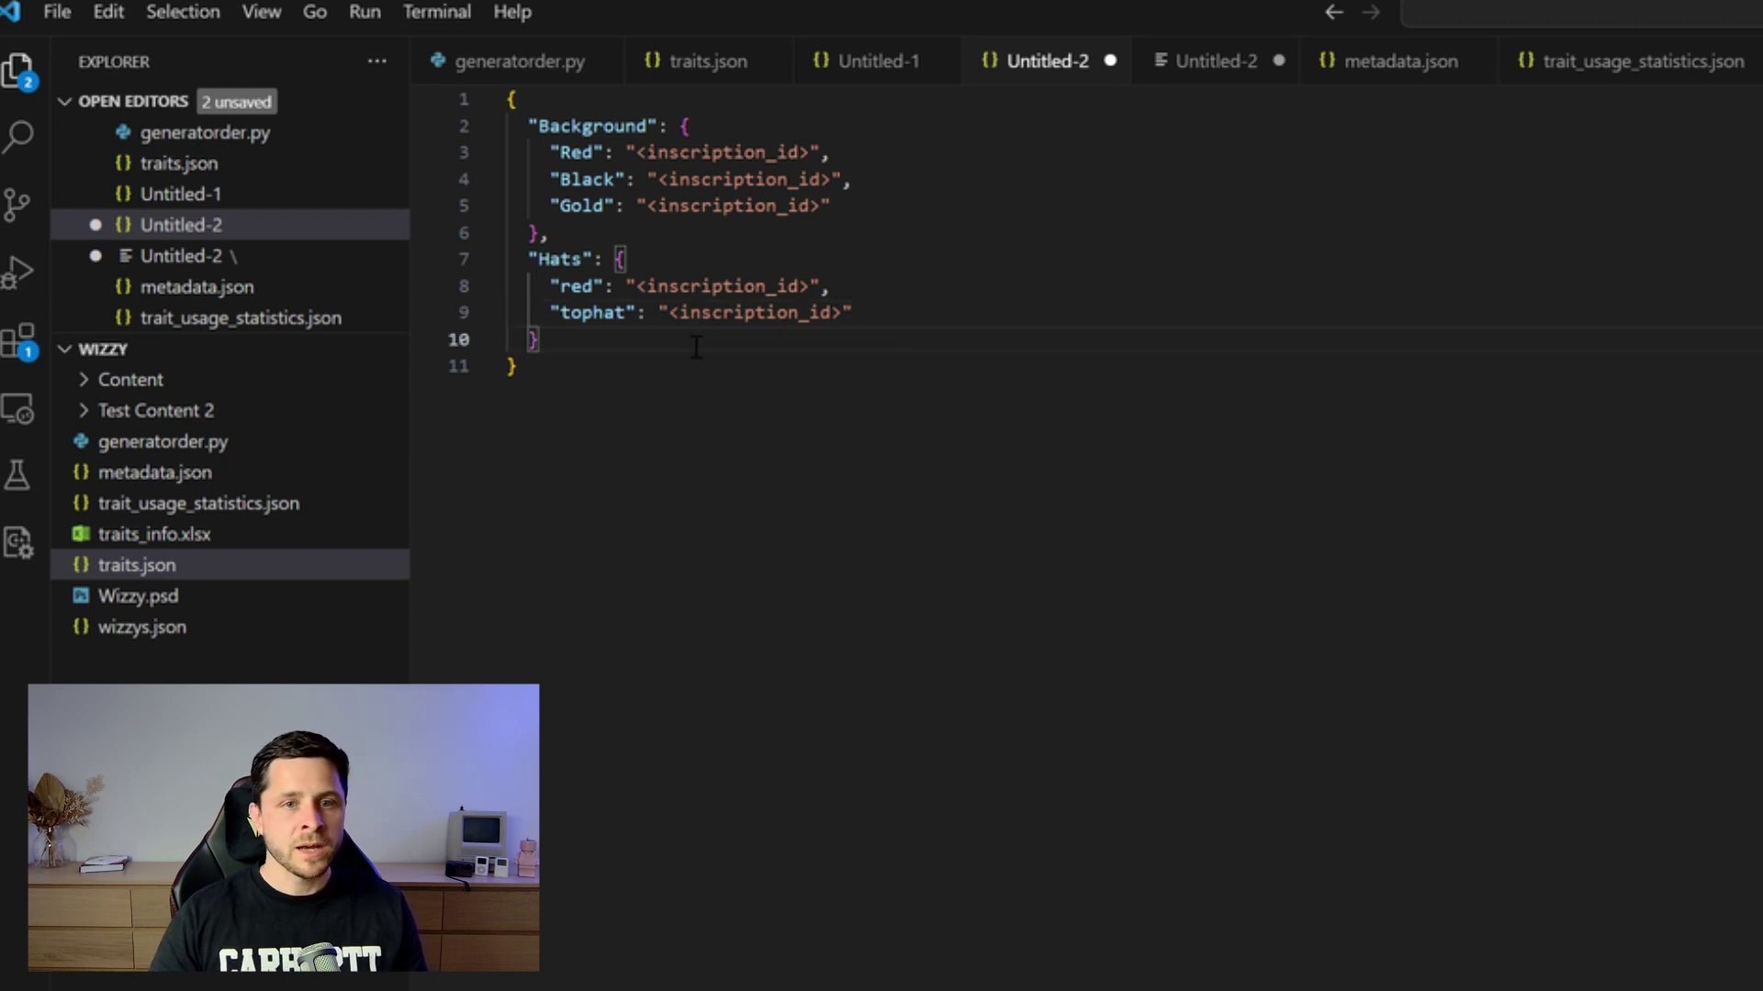
text(,)
key(Return)
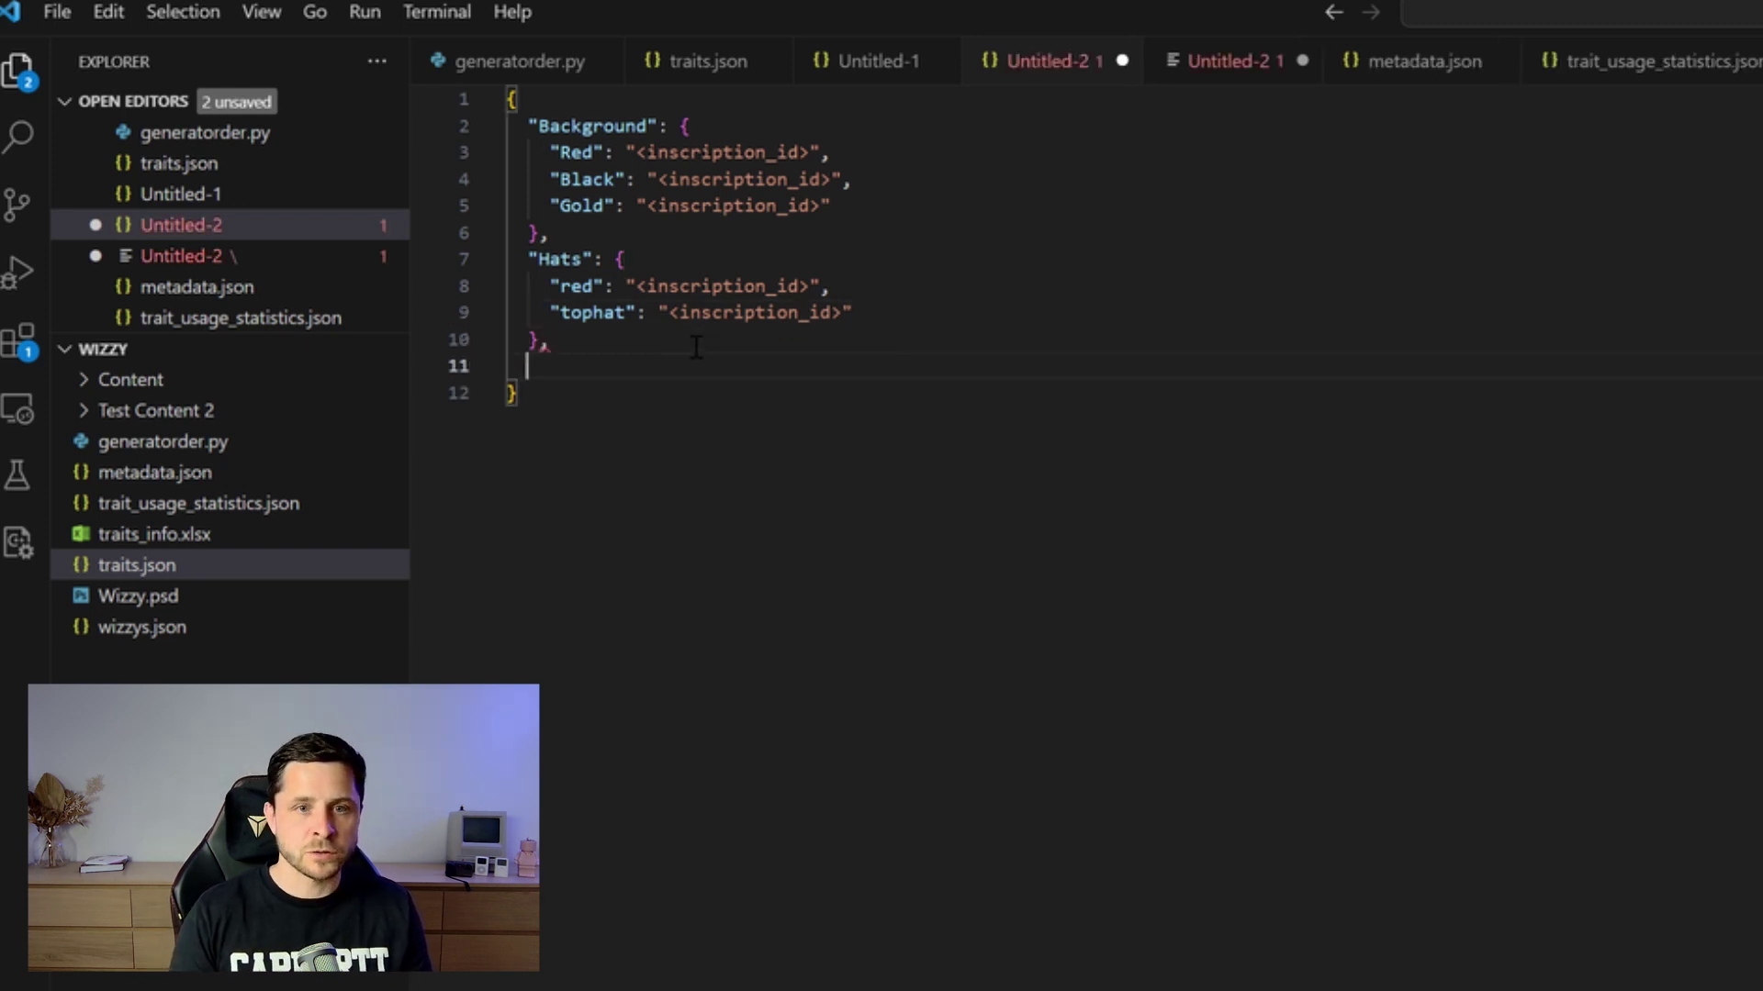
Duplicate the Hats block as a new category and rename its key to Left Object
drag(854, 313, 533, 266)
key(ctrl+c)
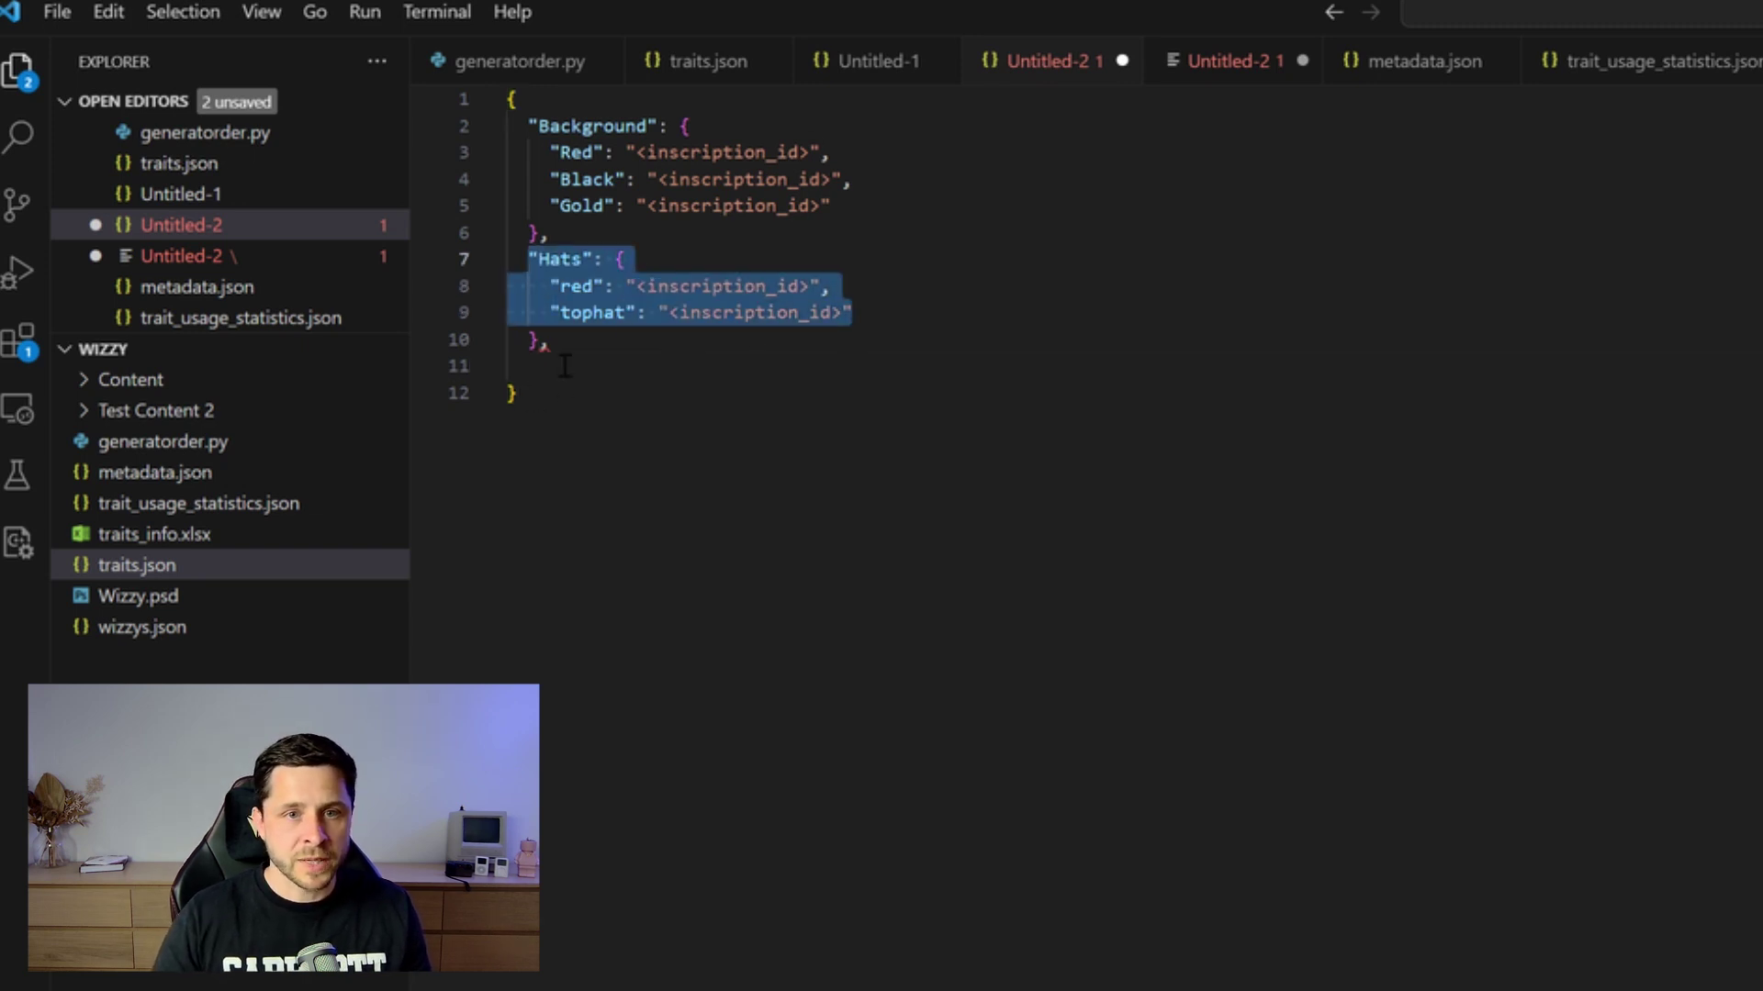
click(563, 366)
key(ctrl+v)
key(Return)
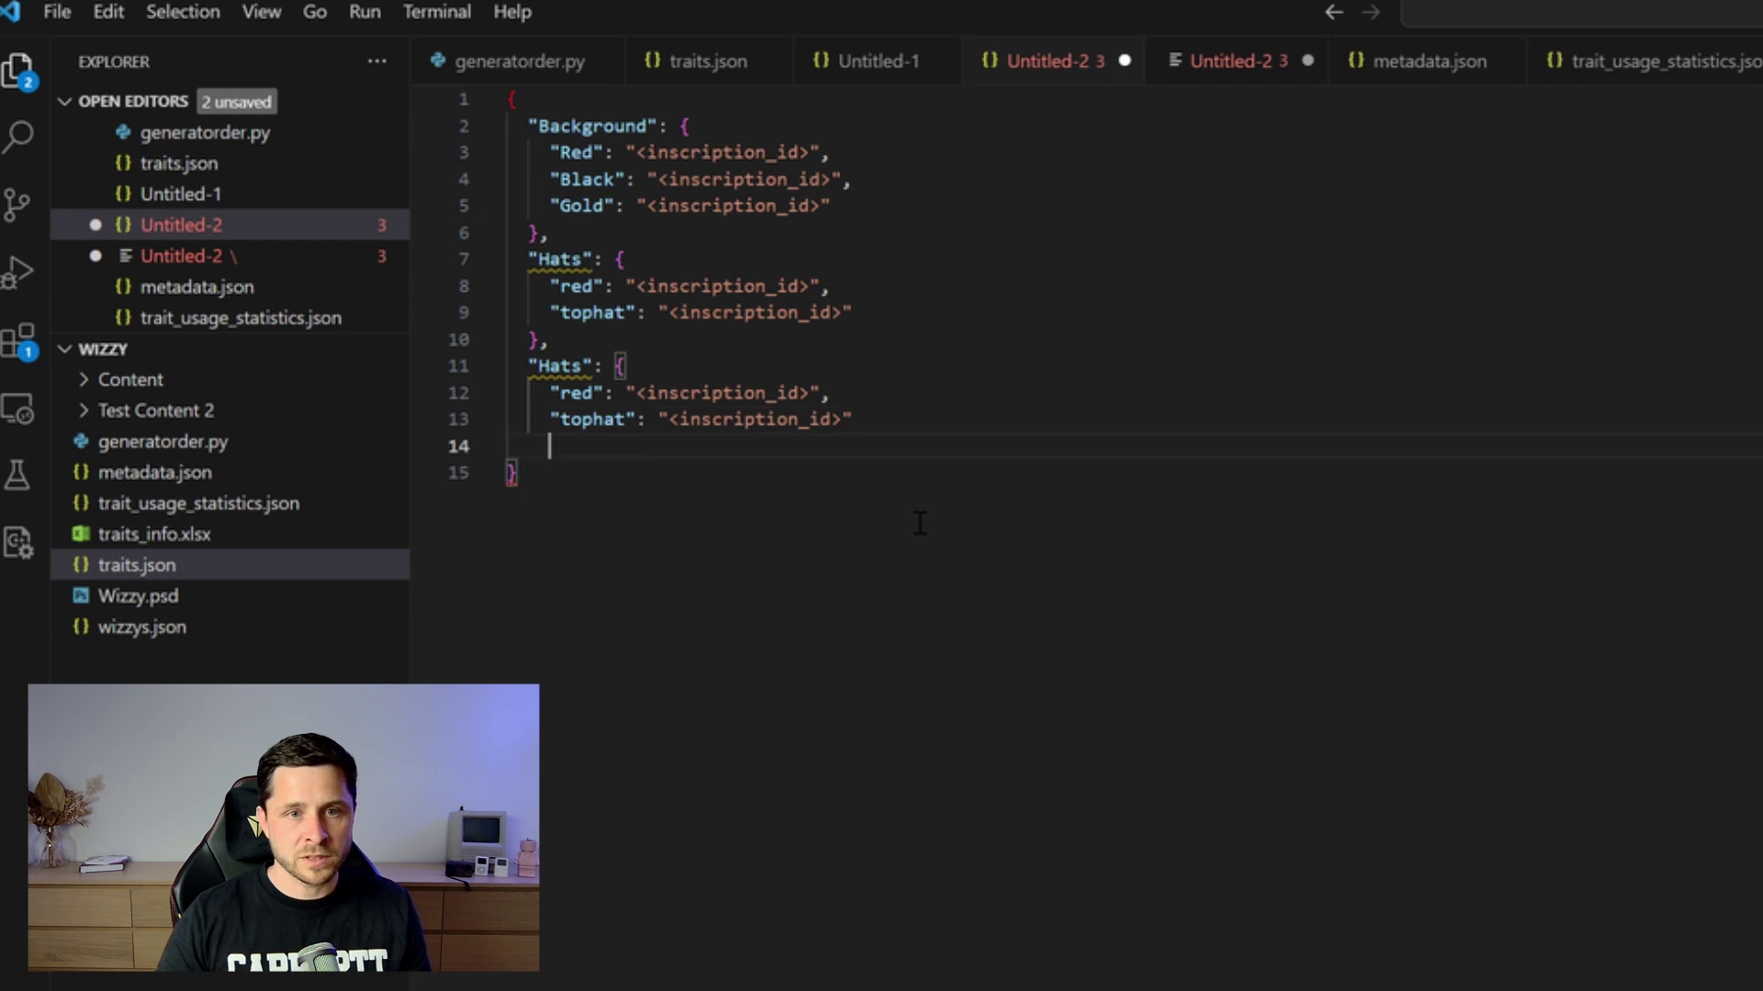
text(})
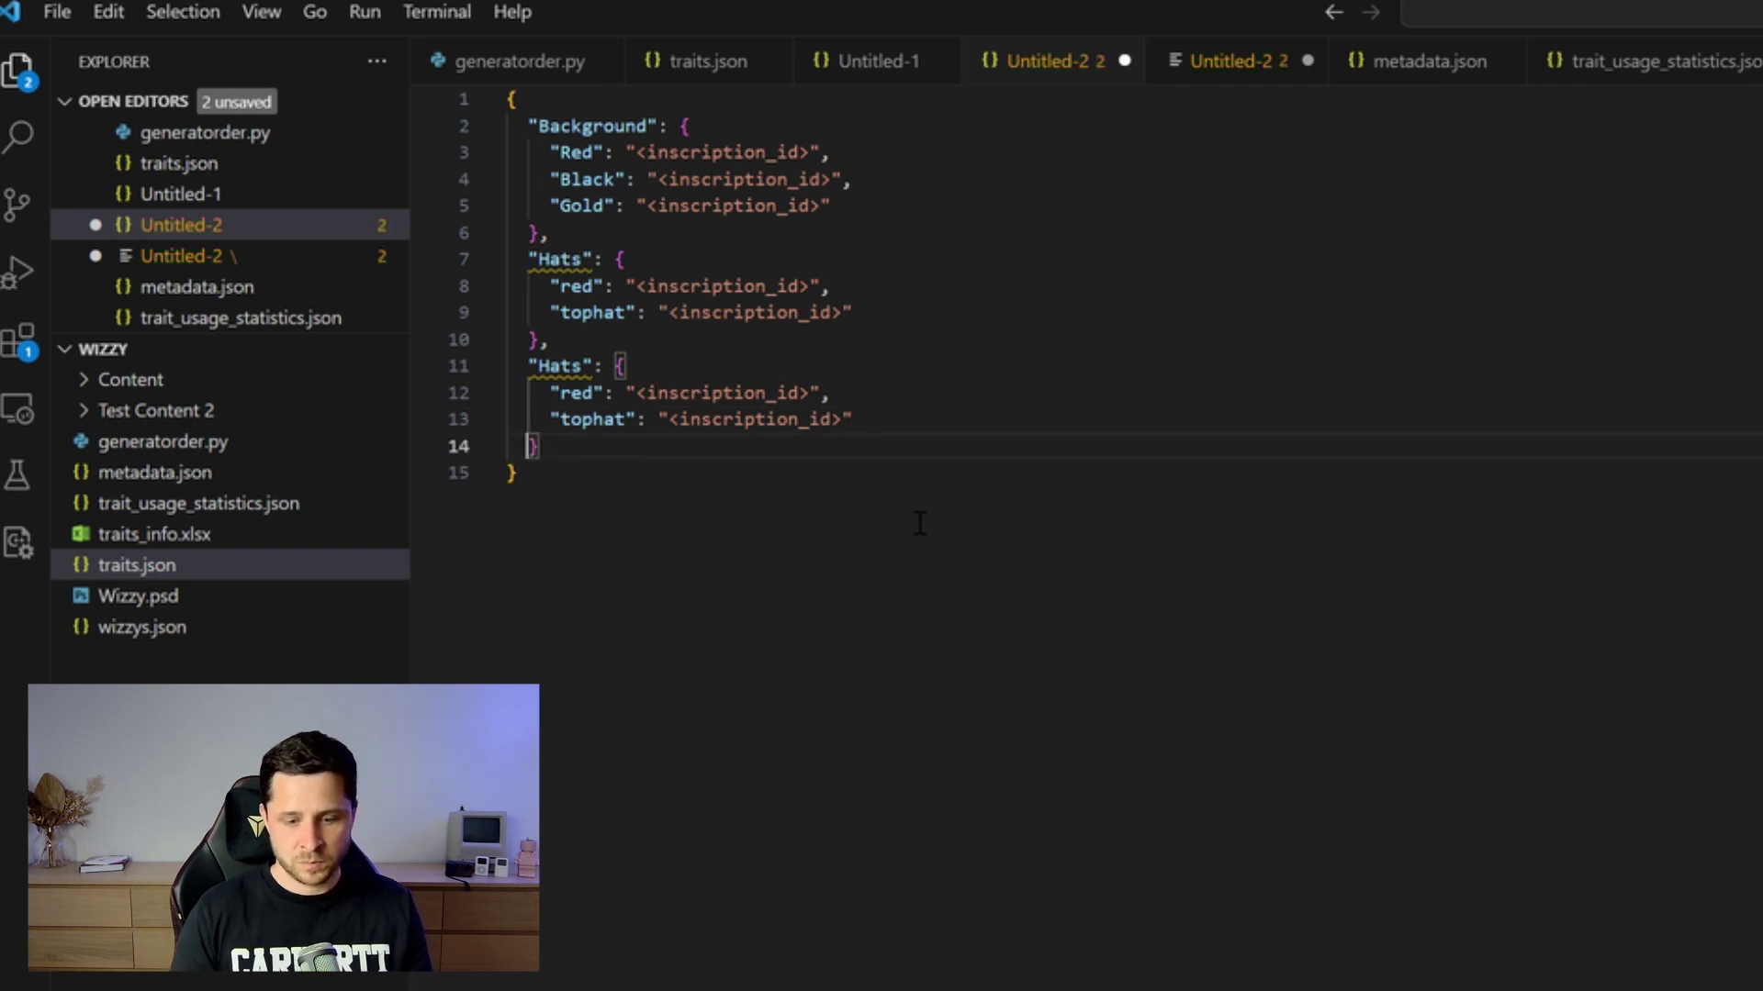
key(Return)
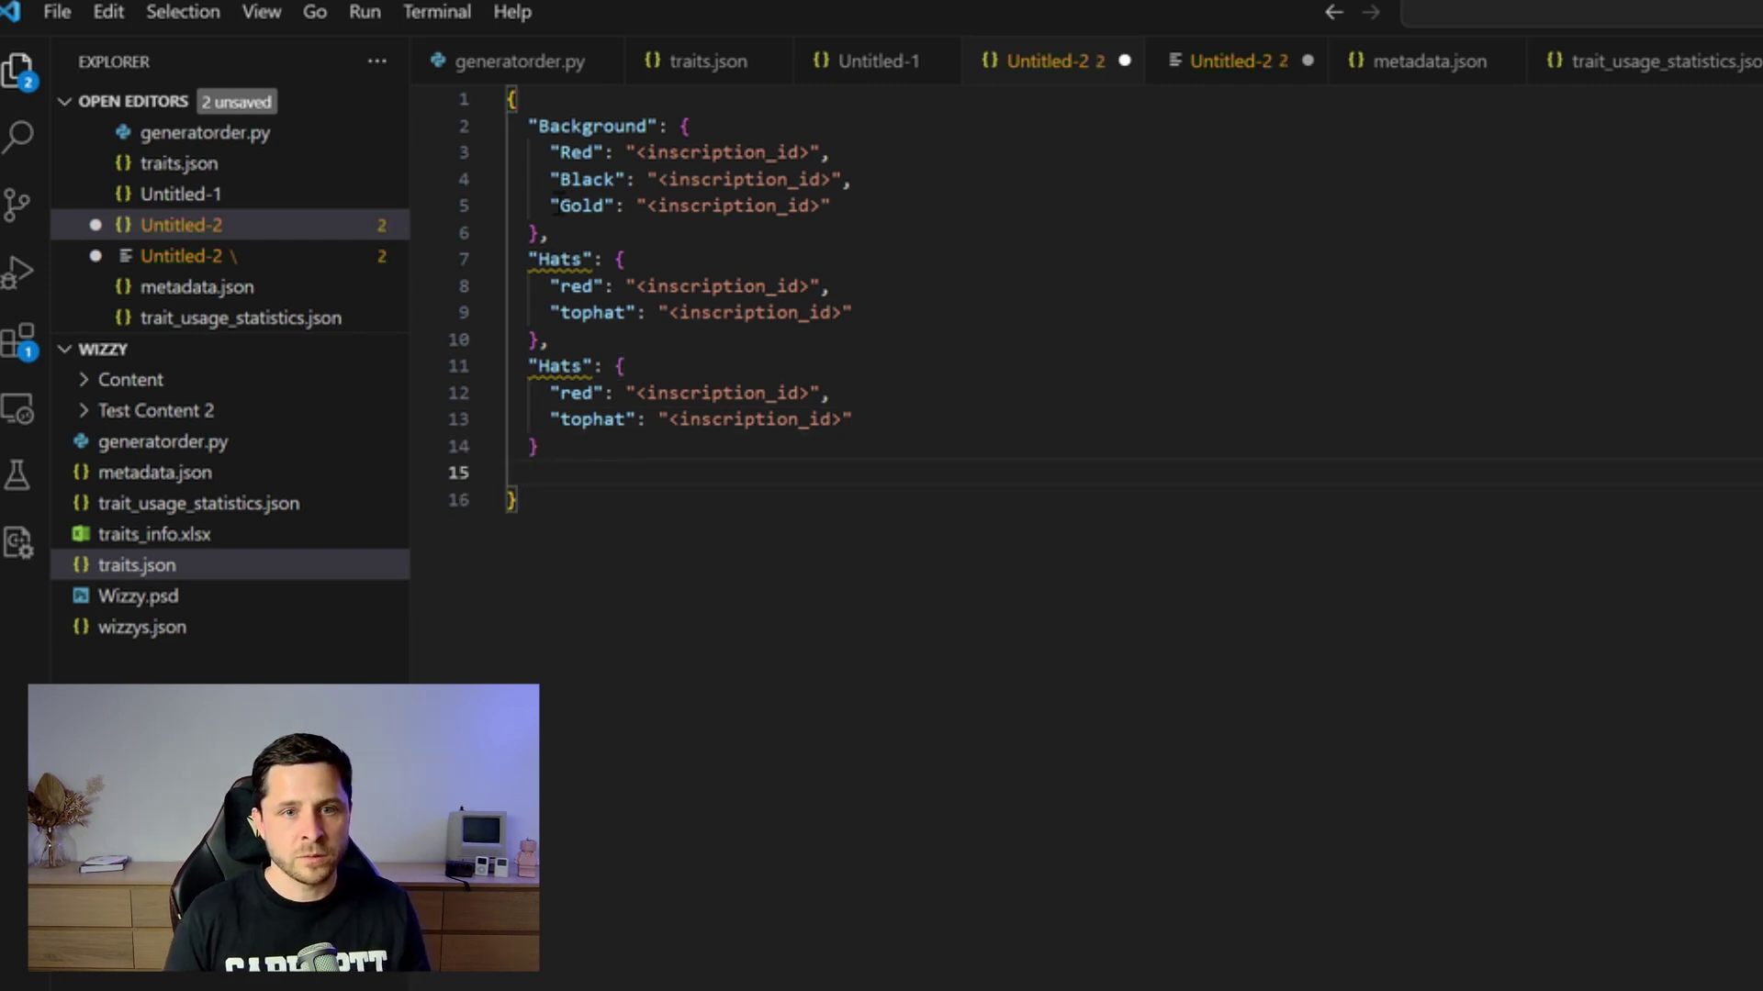
click(562, 365)
mouse_move(588, 368)
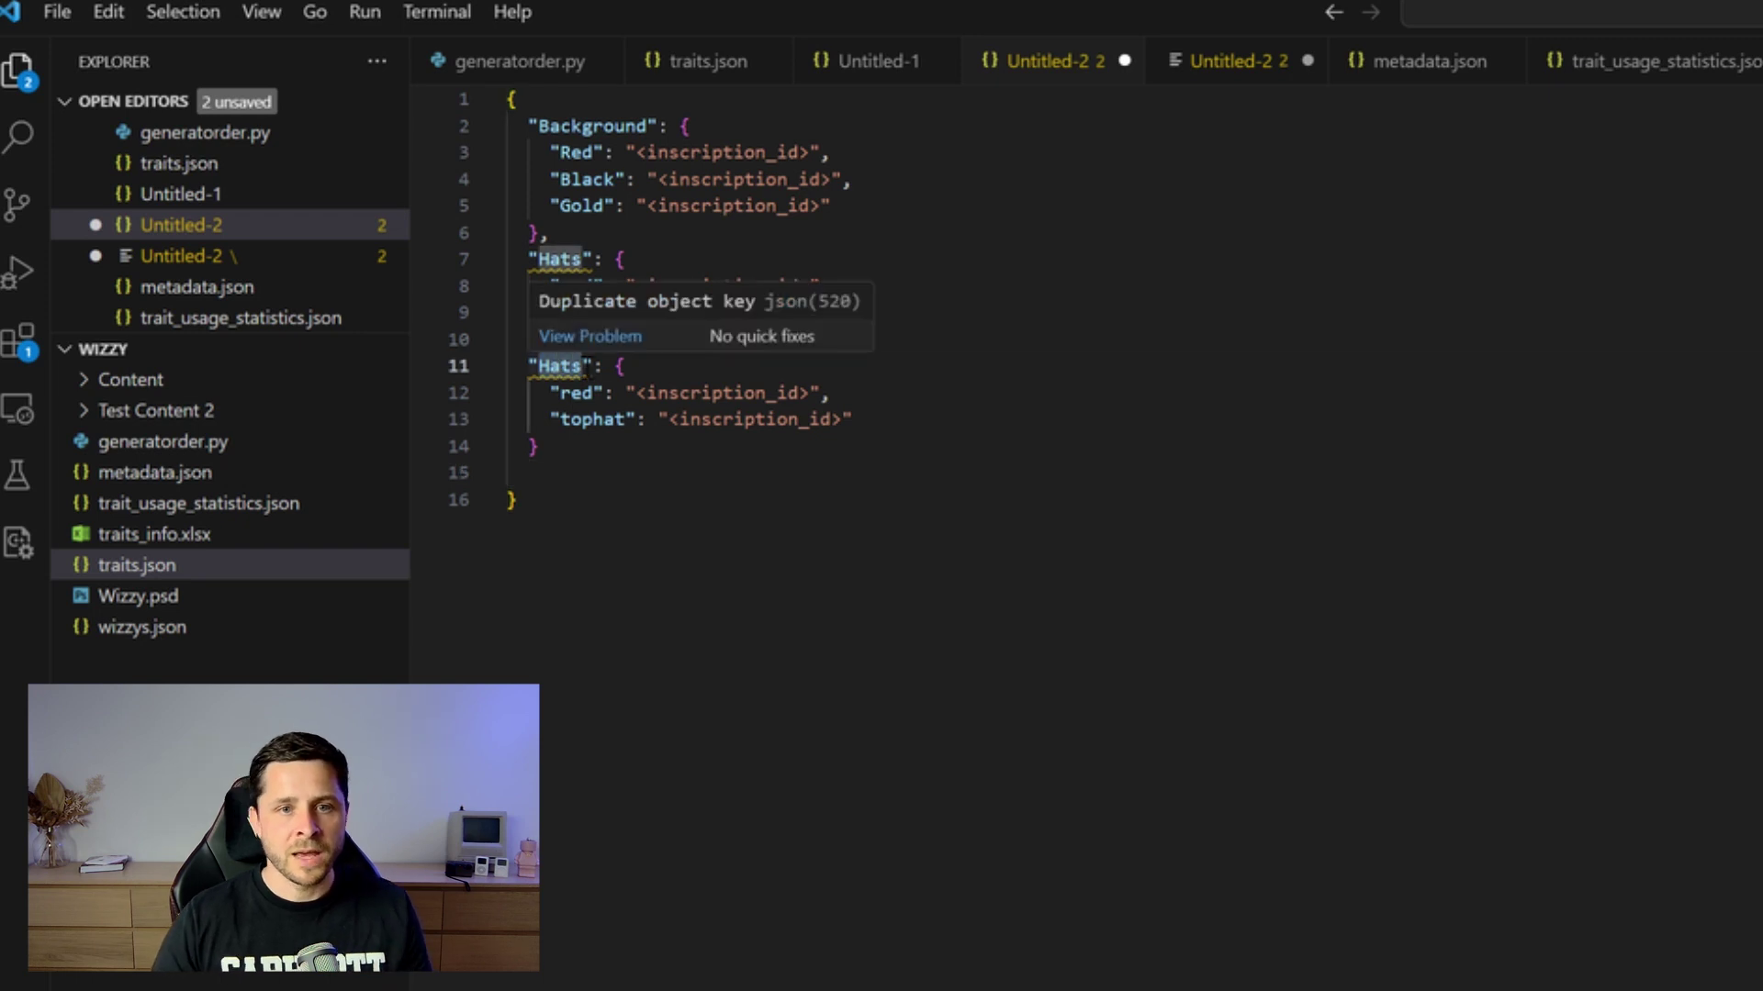
key(ctrl+BackSpace)
text(Left Ob)
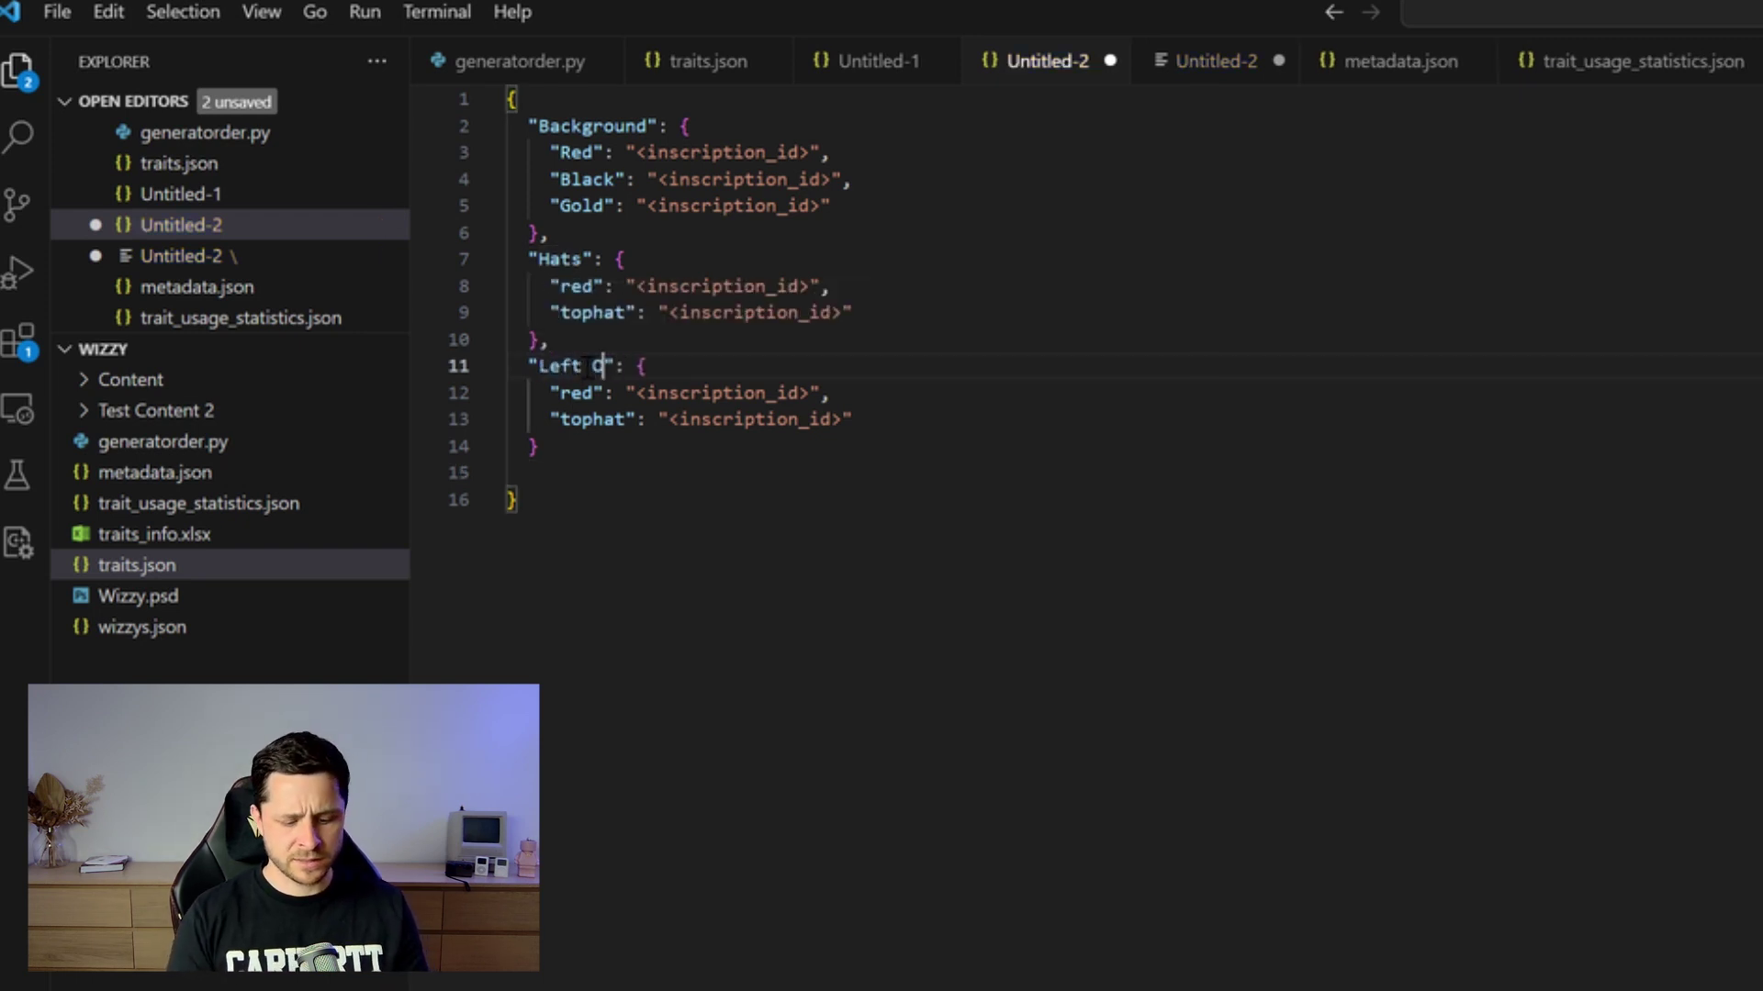
text(jk)
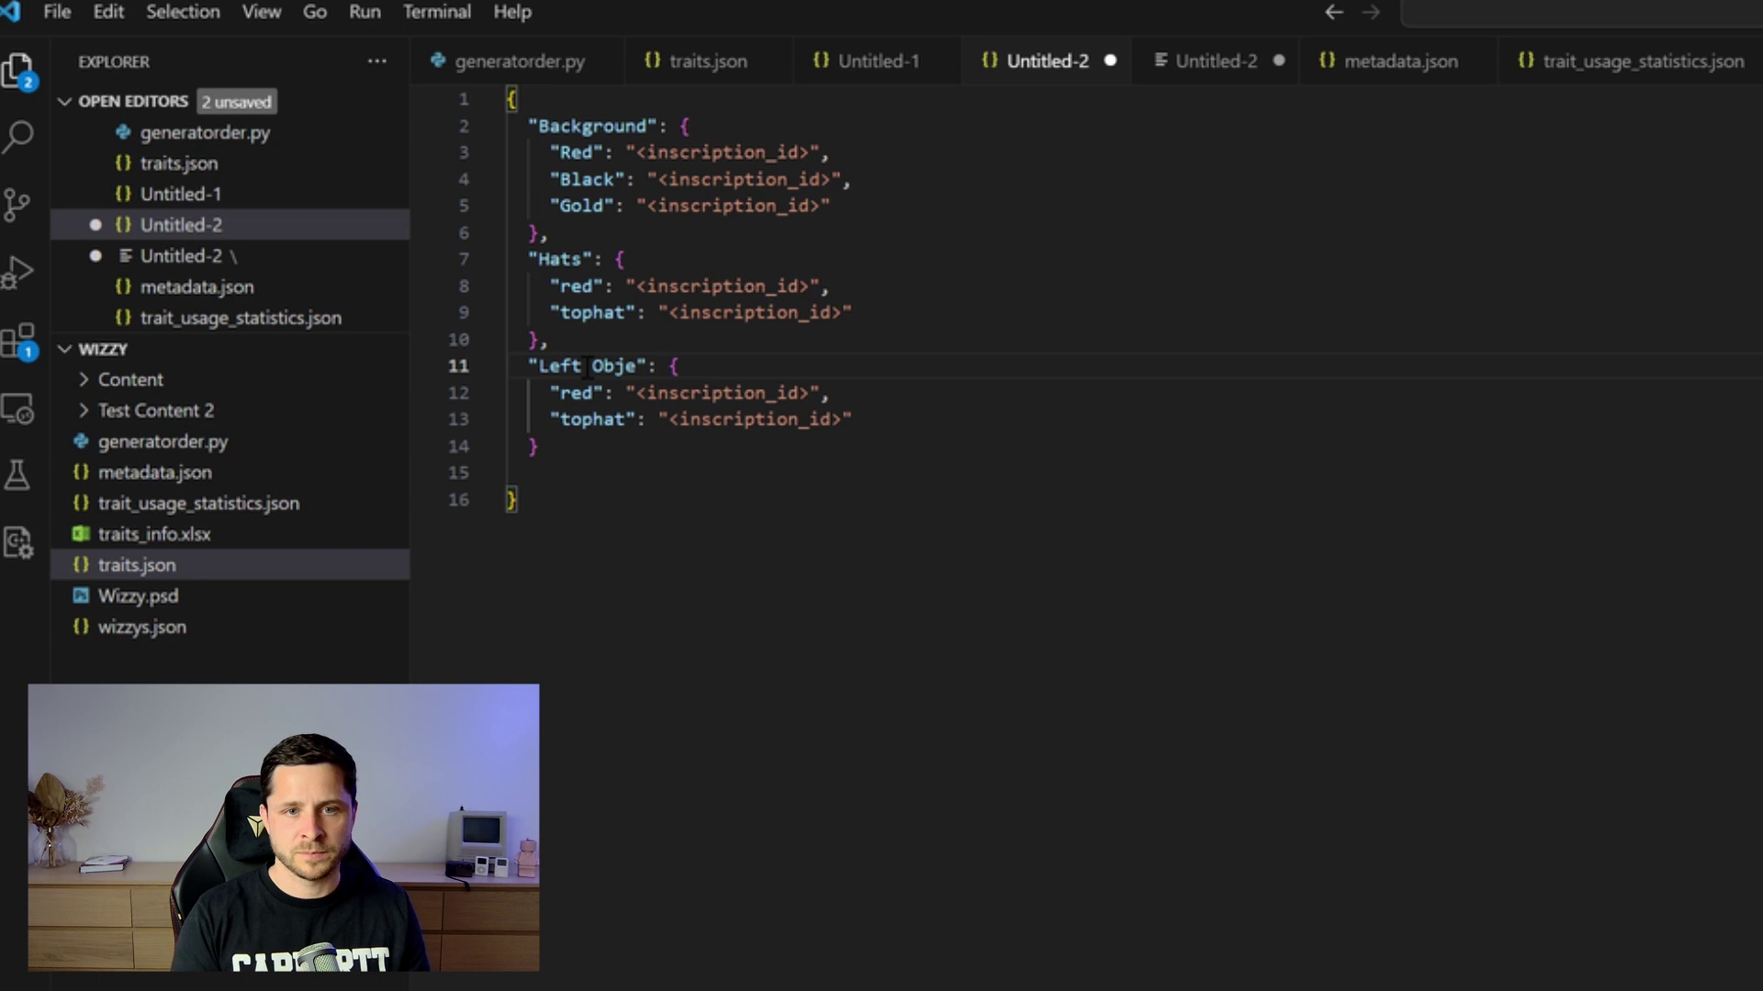
text(ct)
Rename the Left Object entries to wand and fork, keeping their inscription_id placeholders
double_click(586, 394)
text(wa)
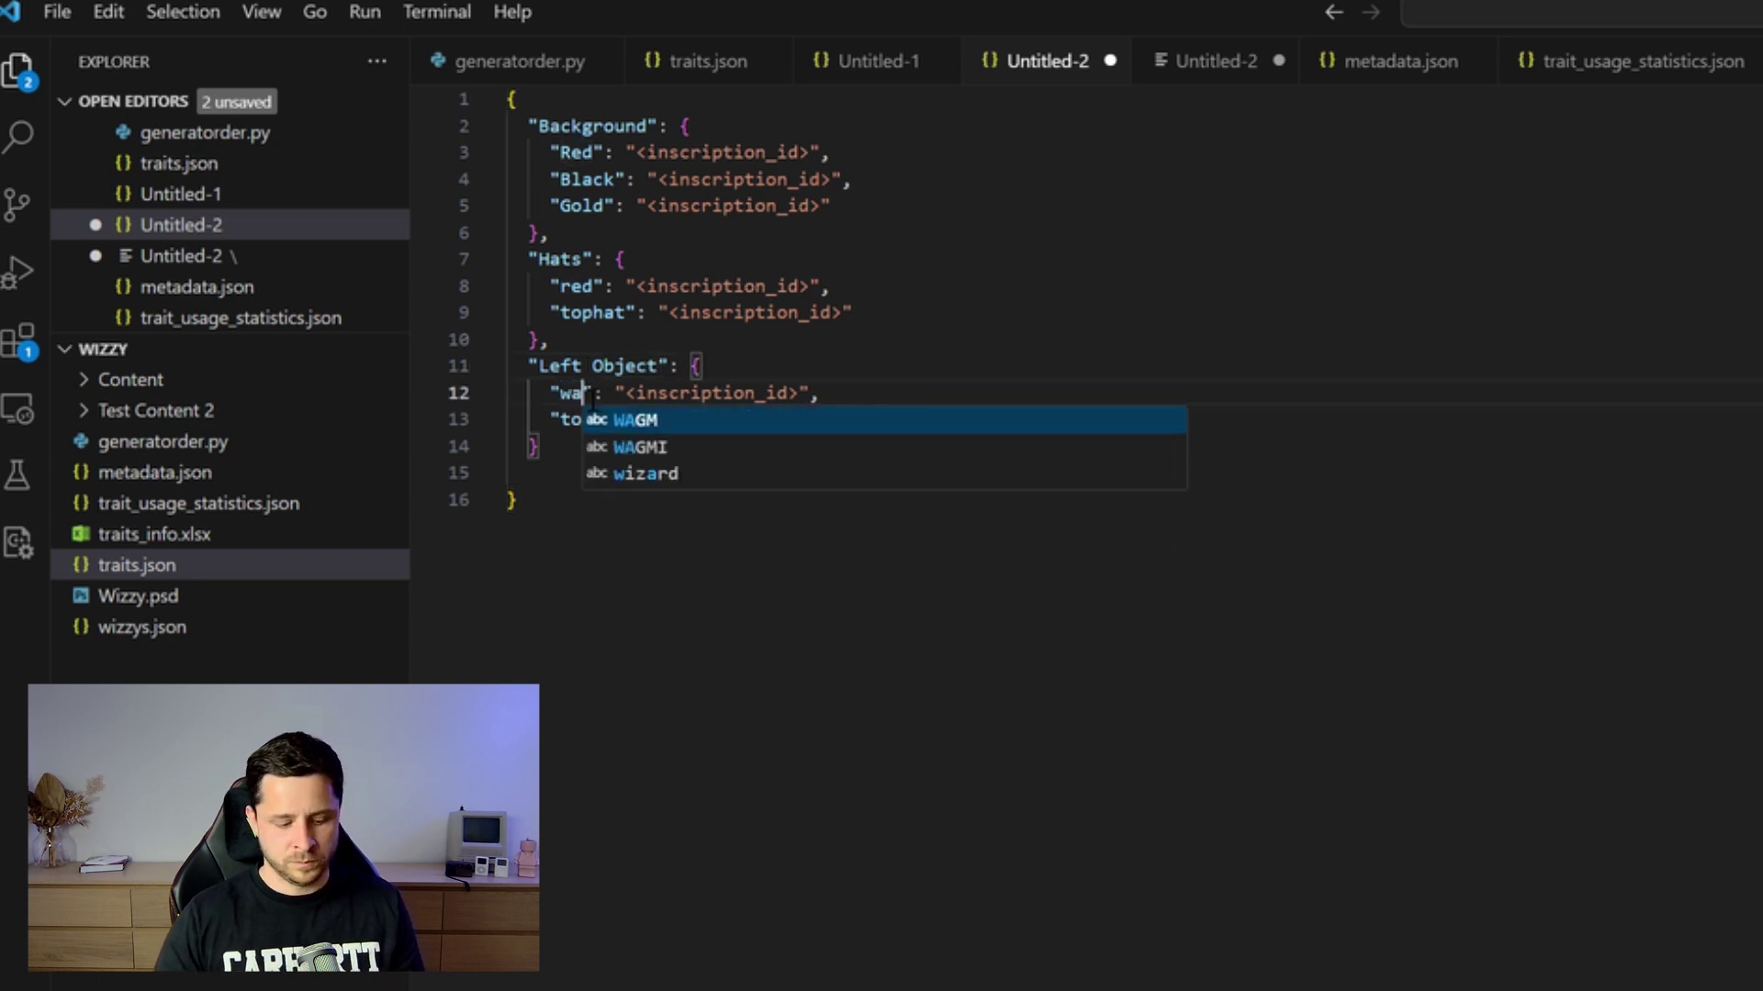
text(nd)
double_click(599, 421)
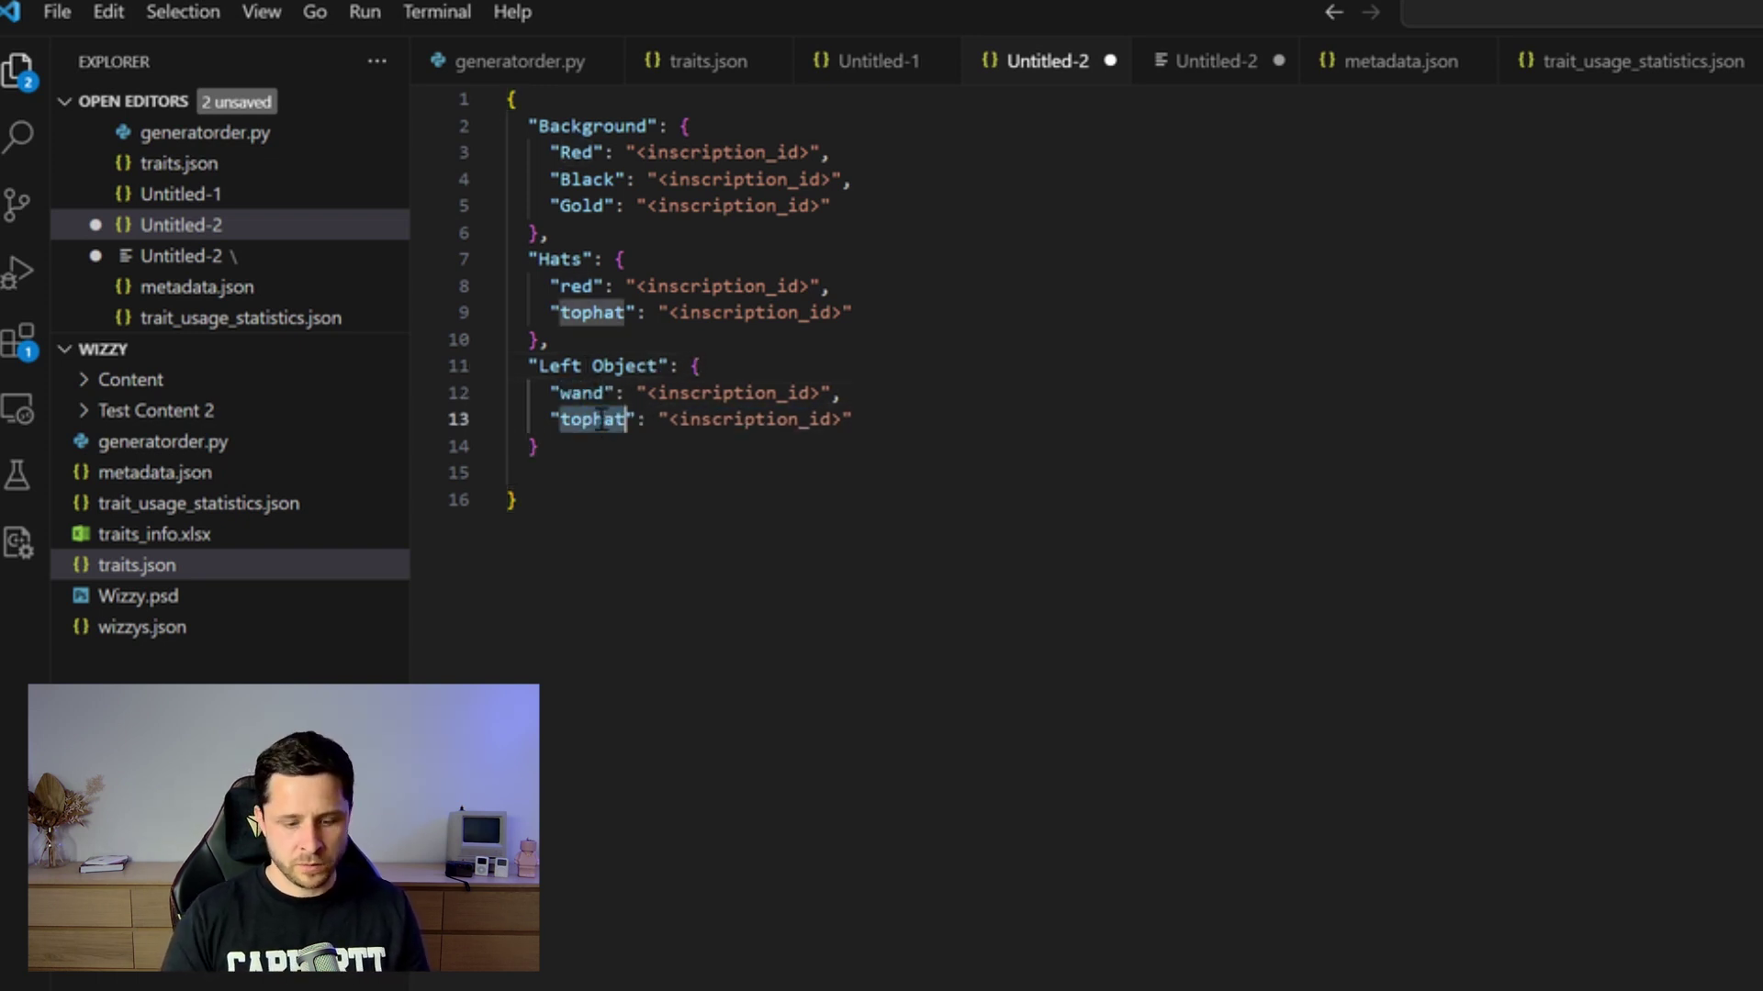
text(fork)
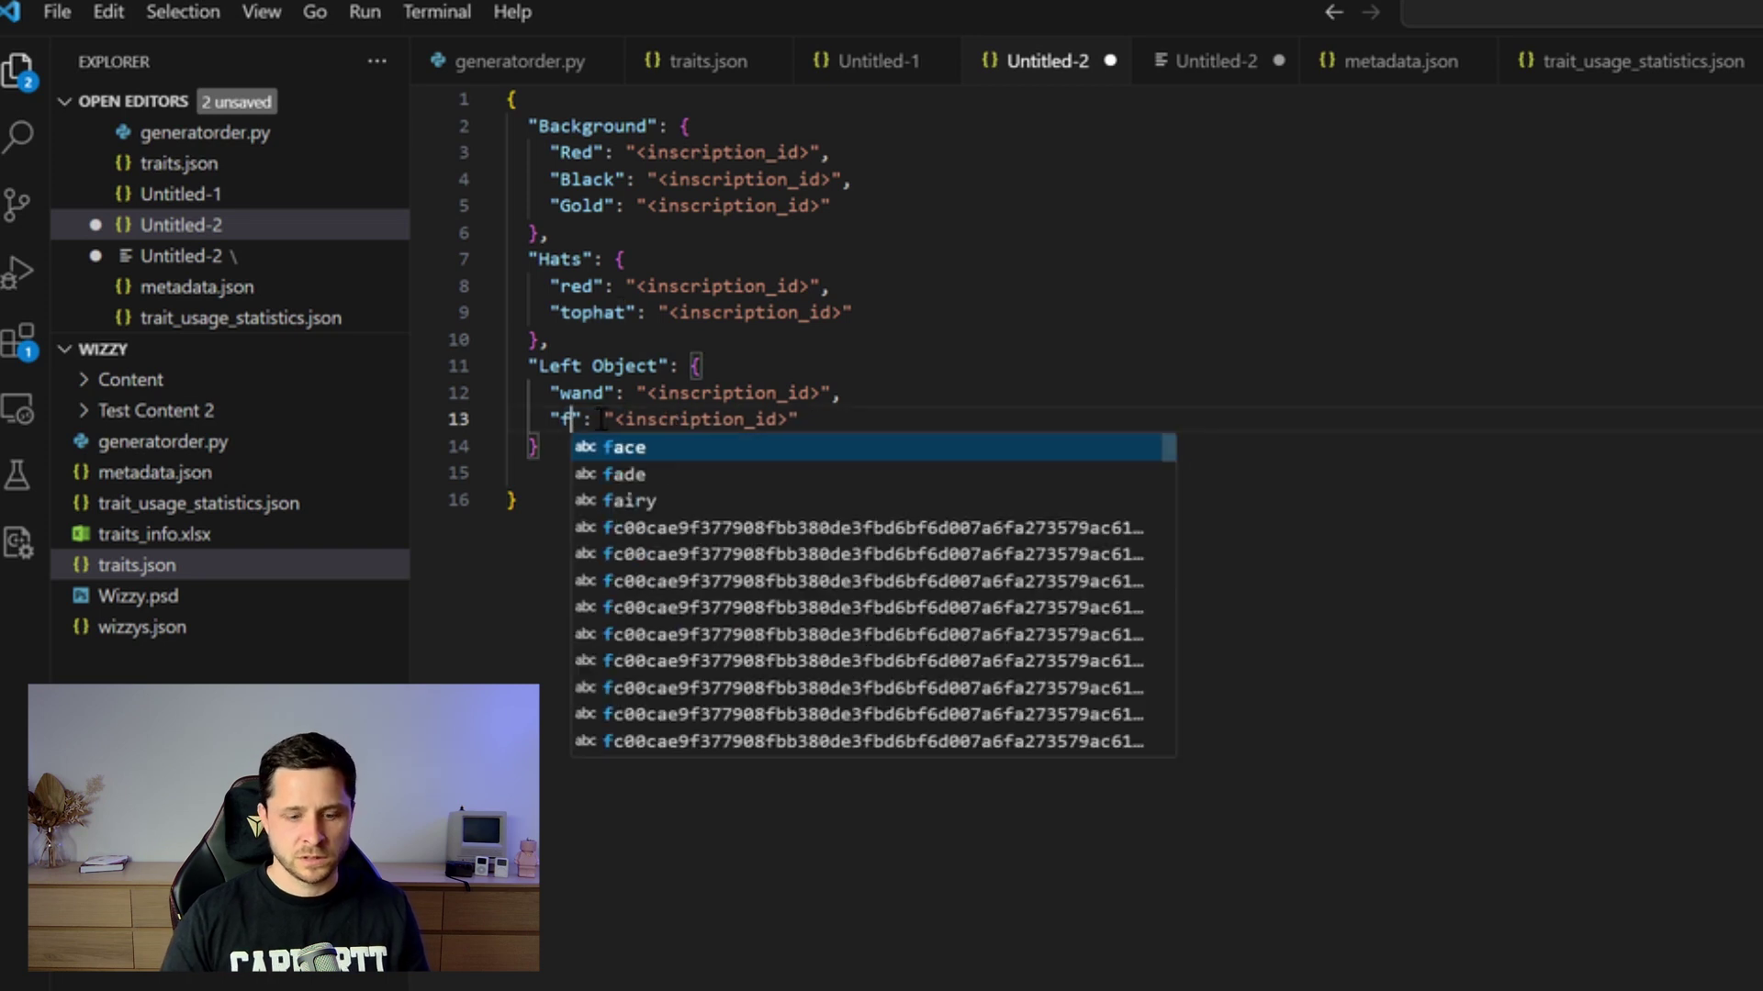
click(767, 586)
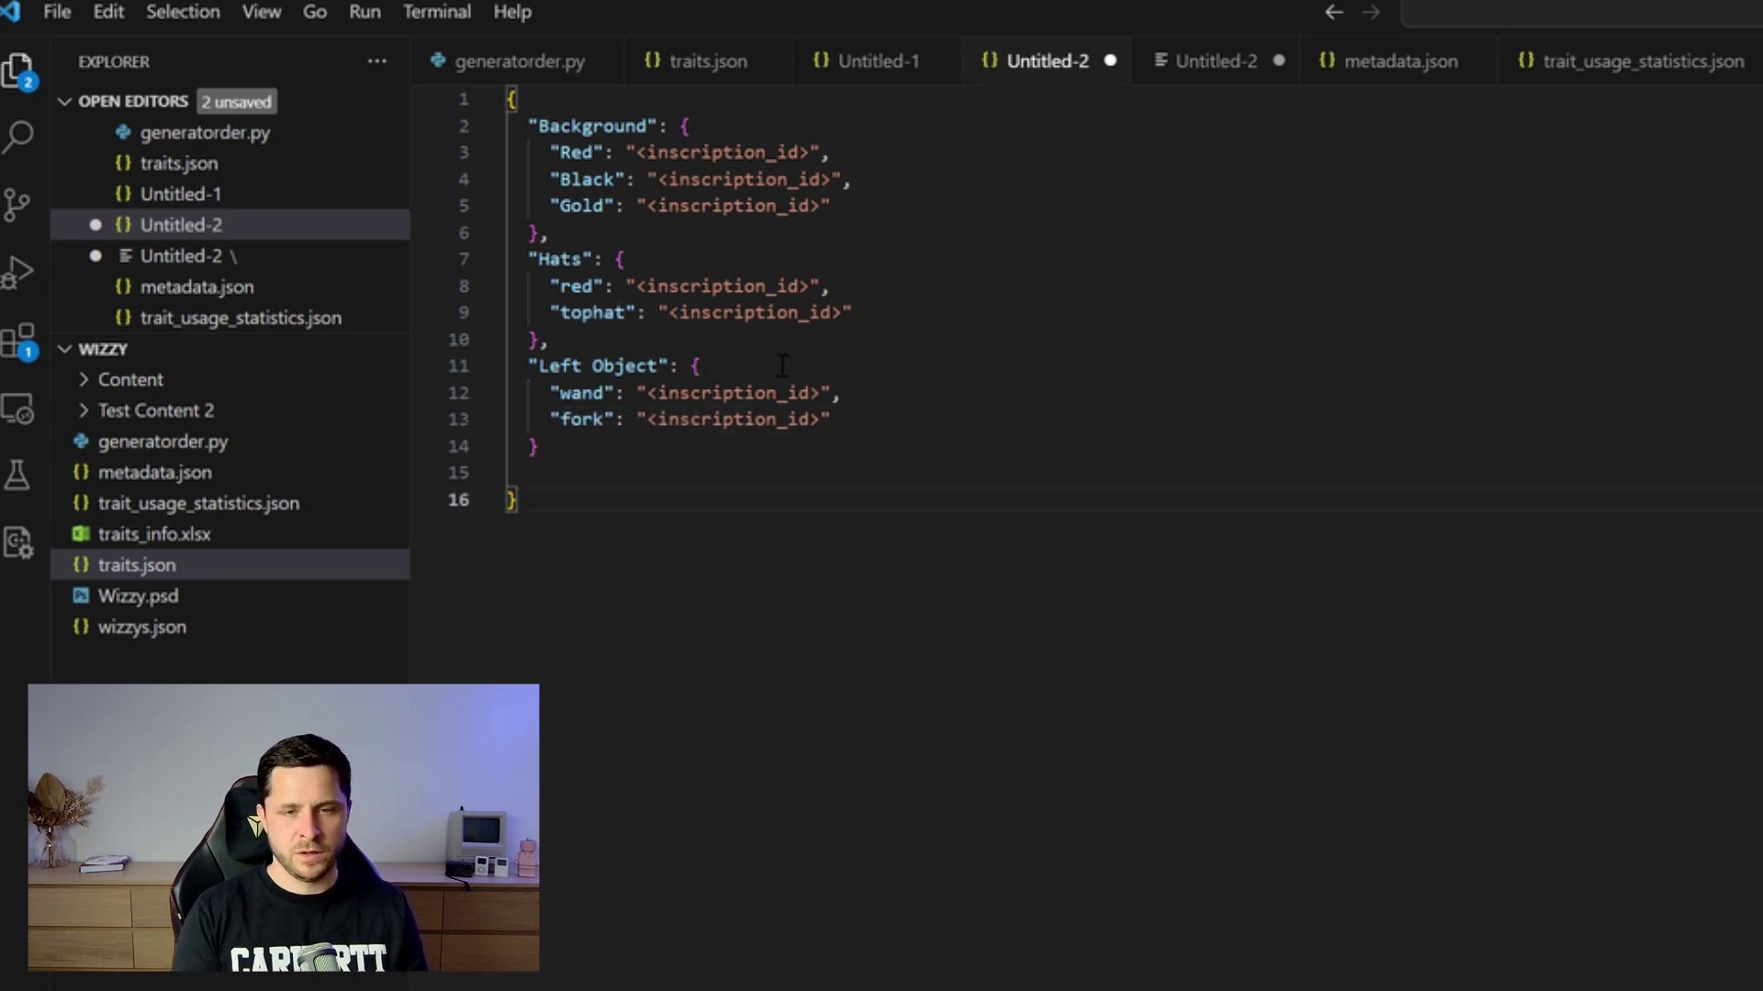
drag(820, 393, 657, 393)
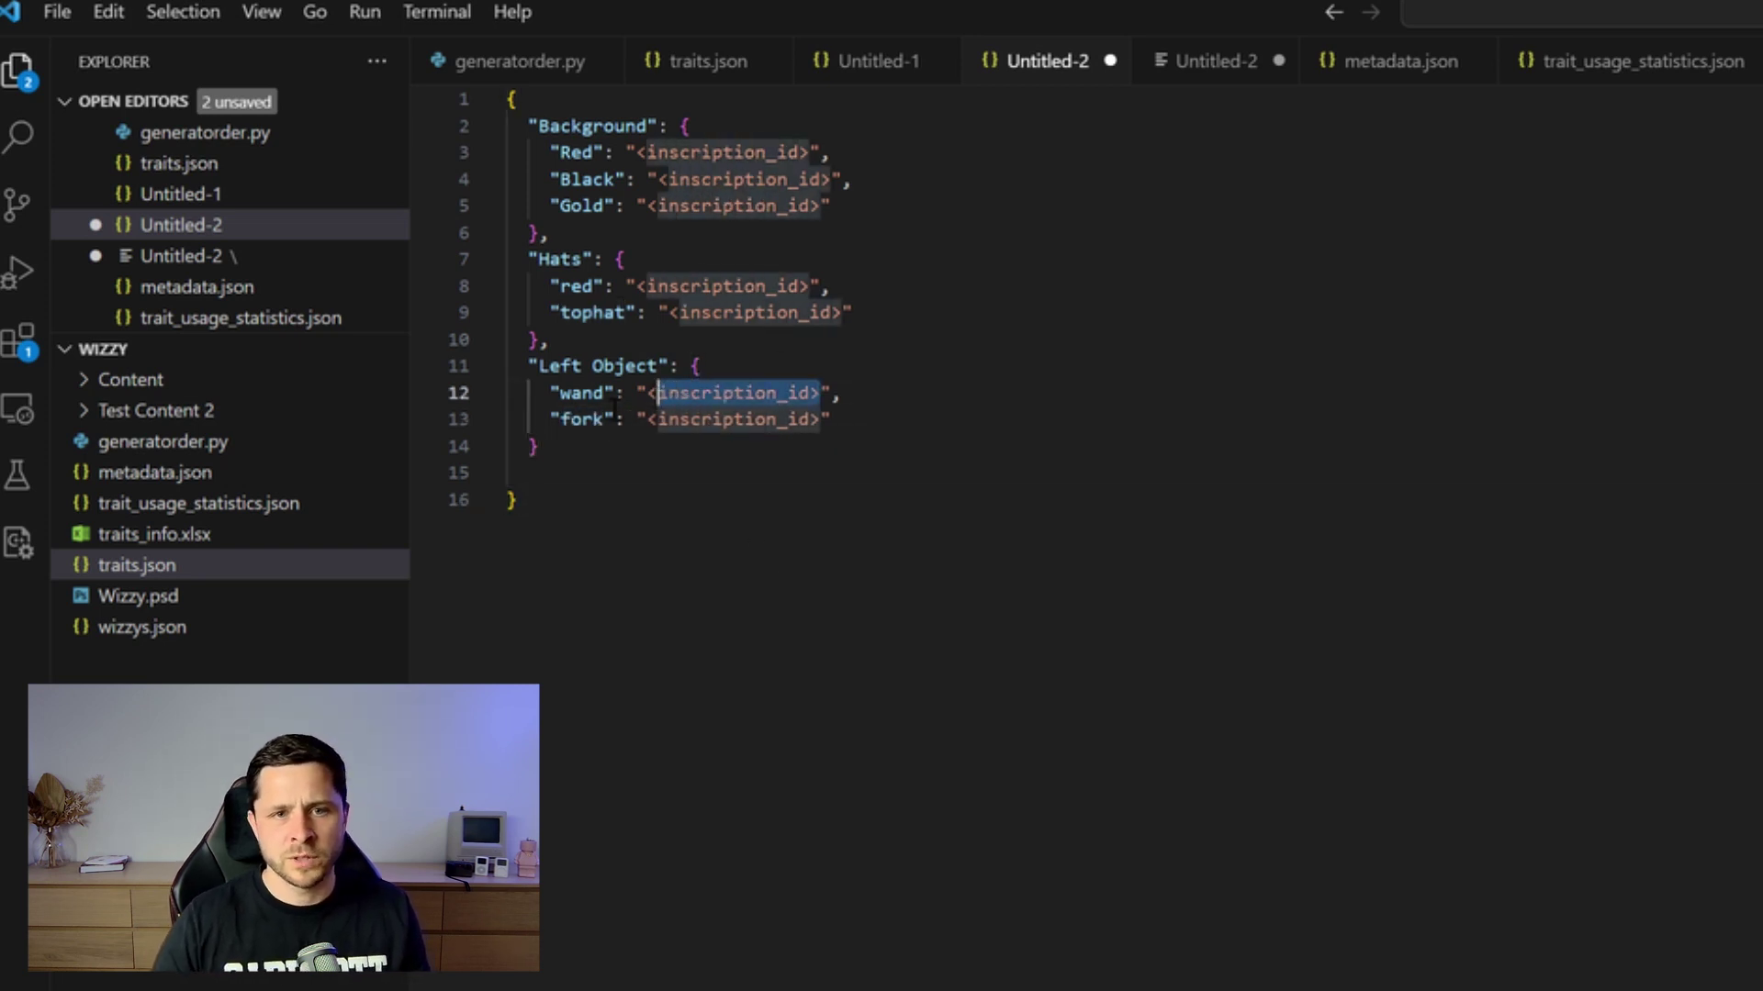
click(712, 499)
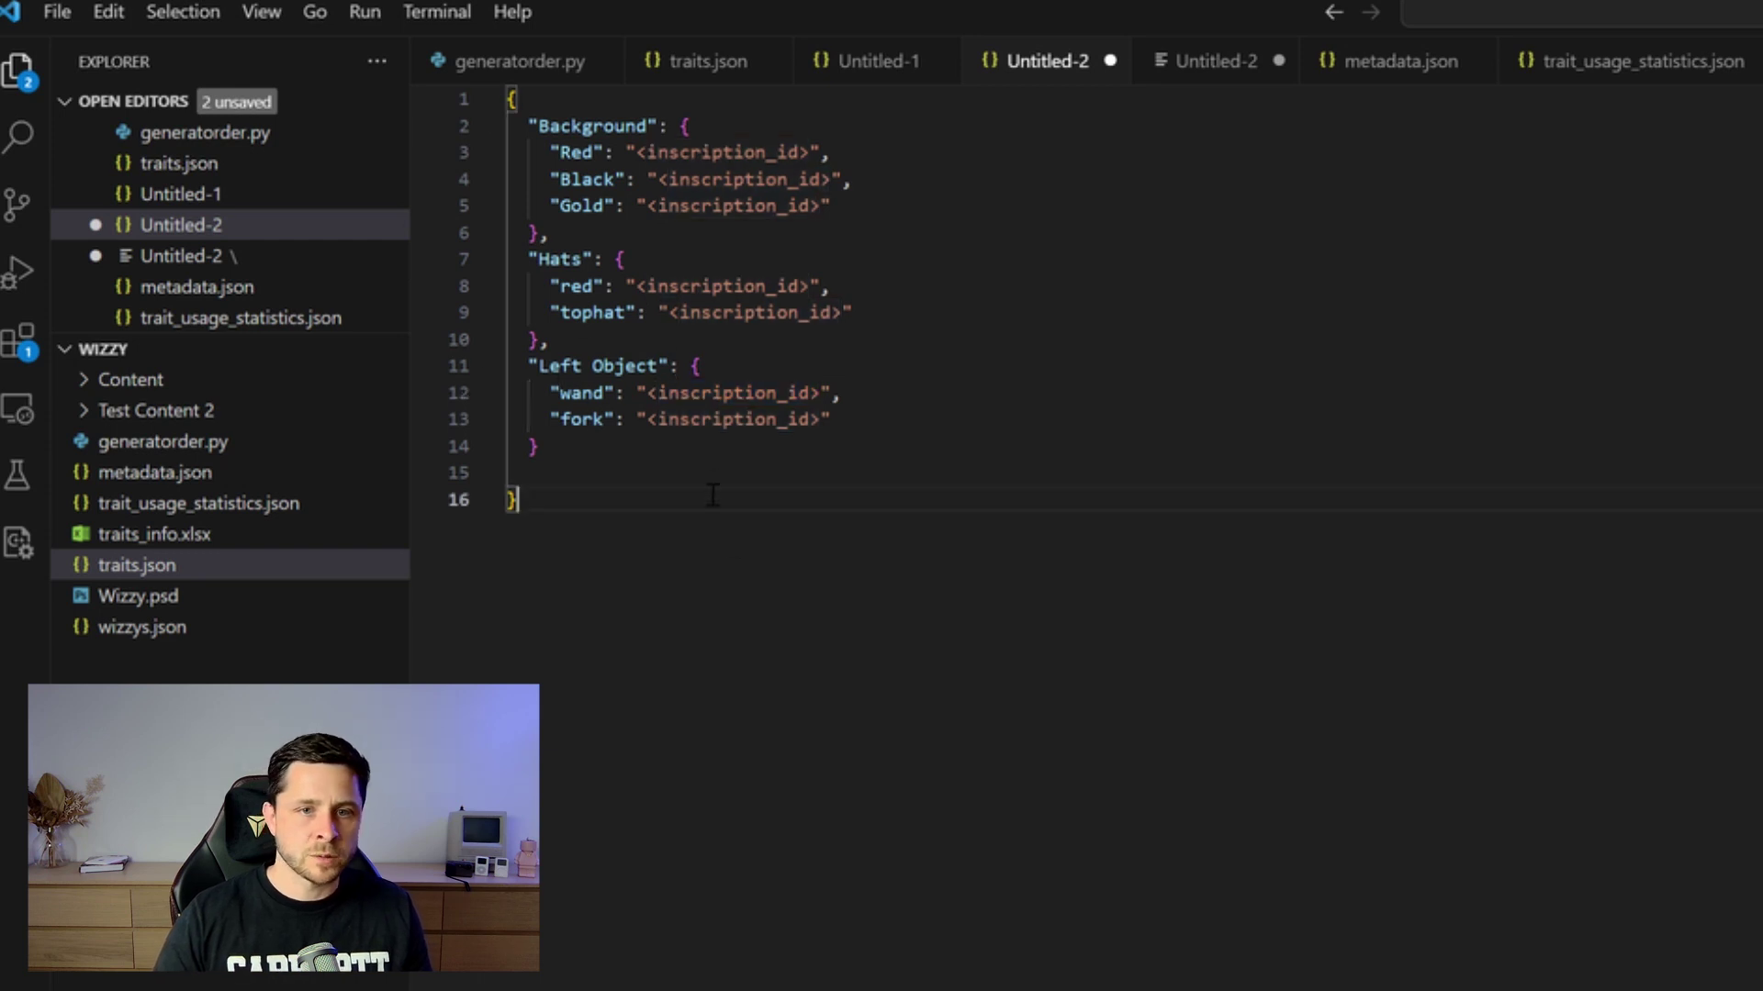
click(554, 468)
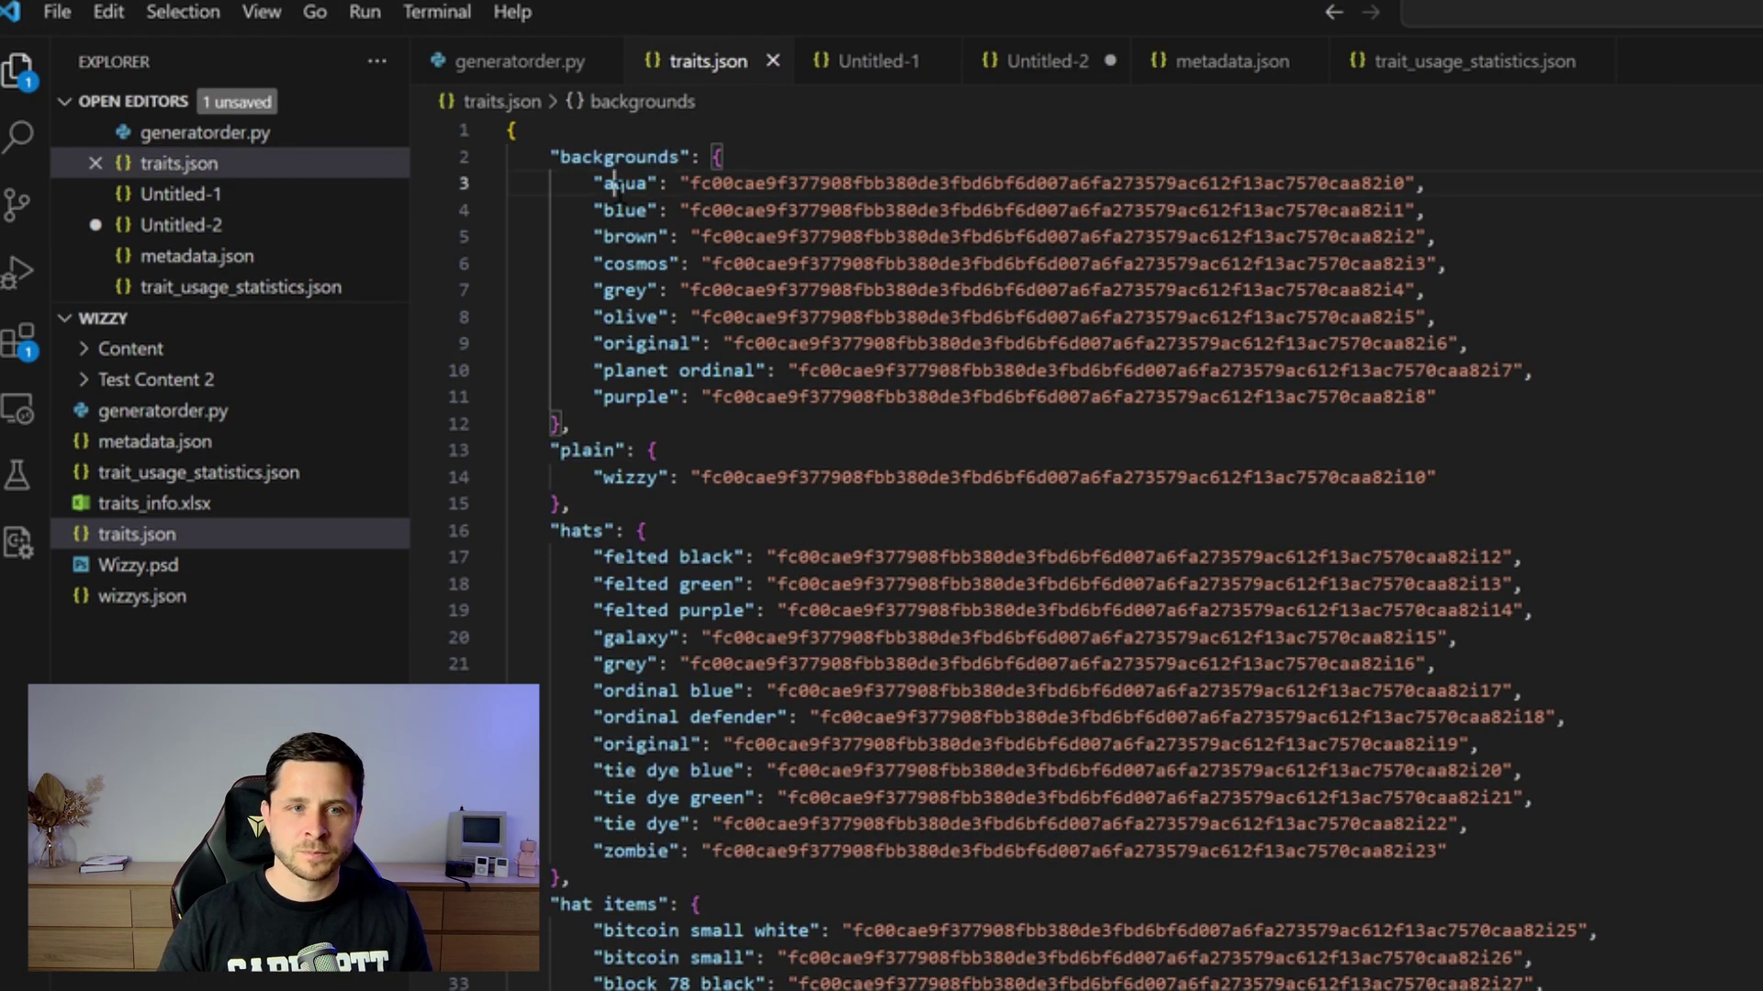
Inspect the aqua, blue, brown, cosmos, grey and planet ordinal inscription IDs in traits.json
drag(581, 183, 702, 290)
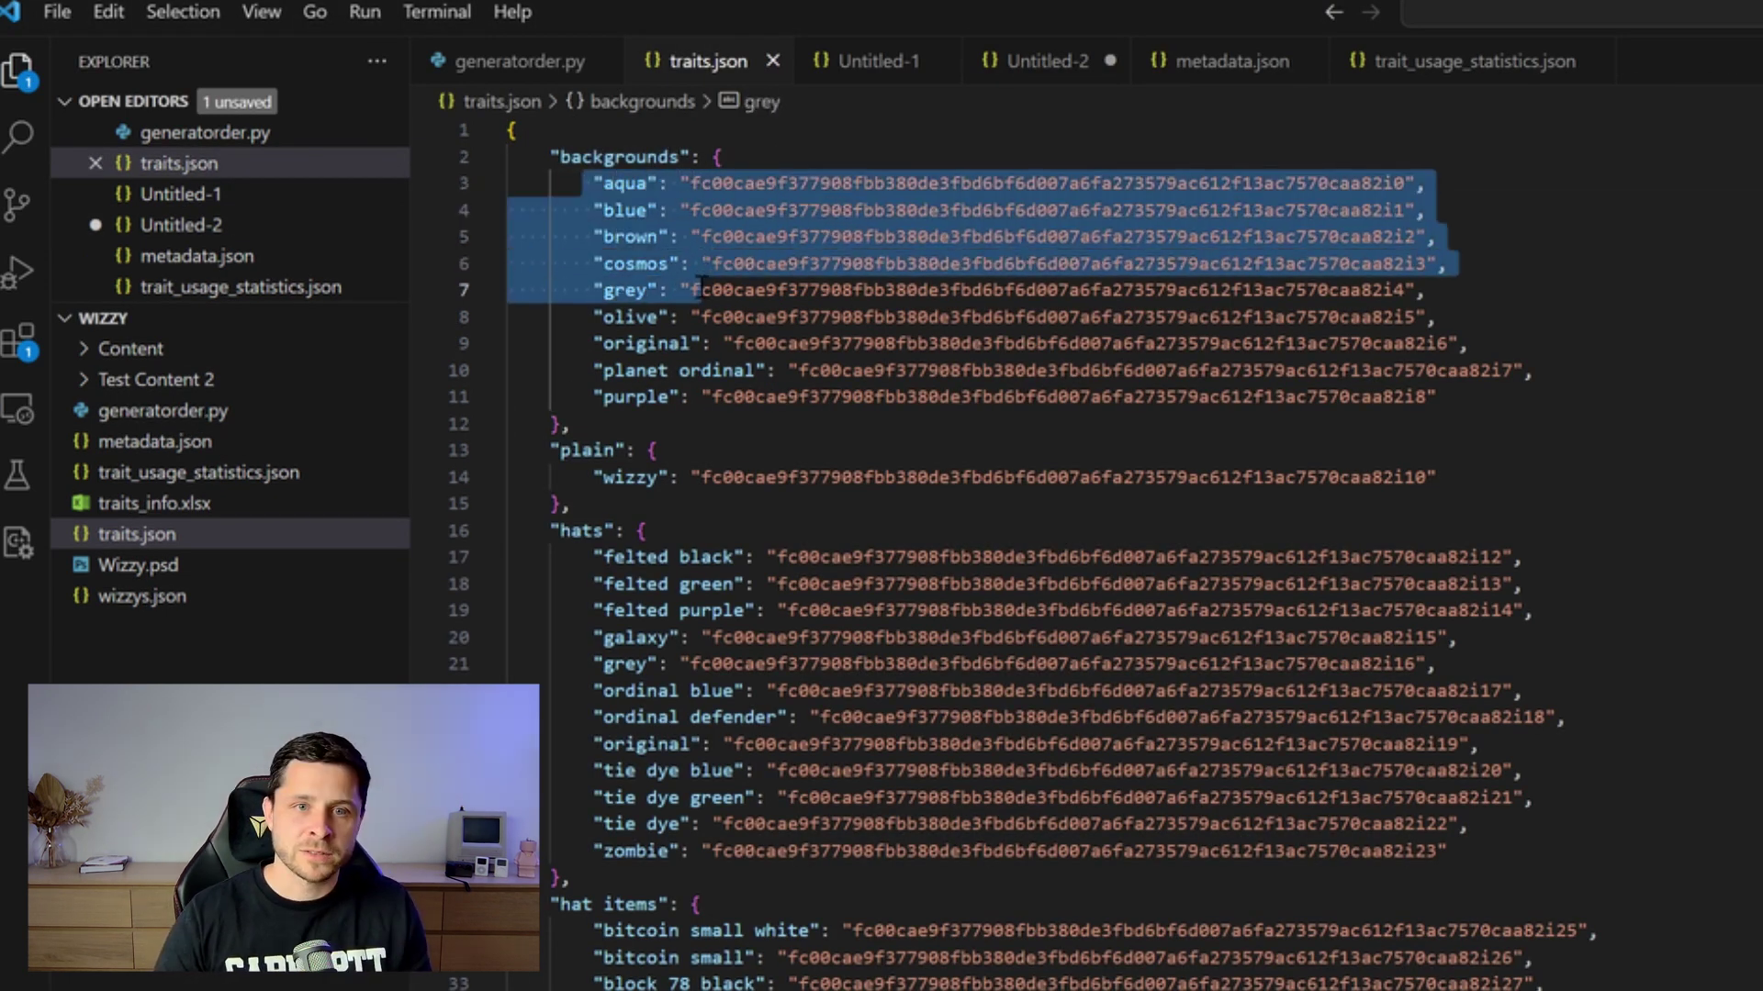
click(959, 183)
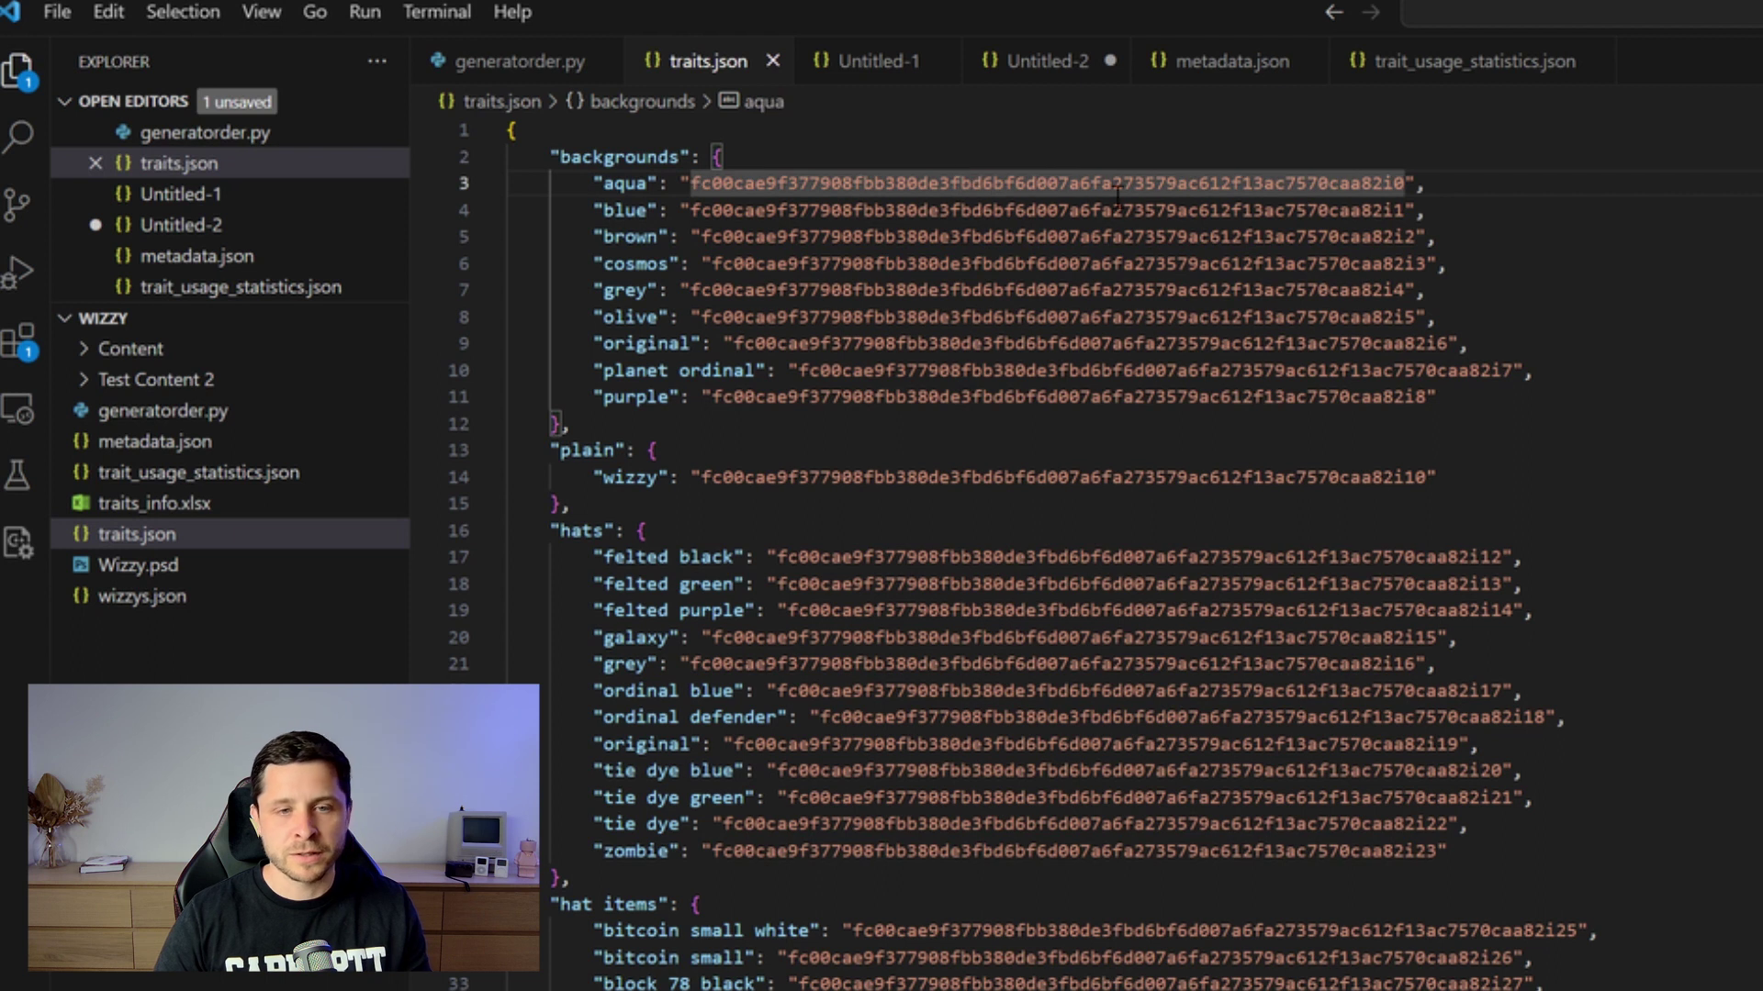
click(1186, 211)
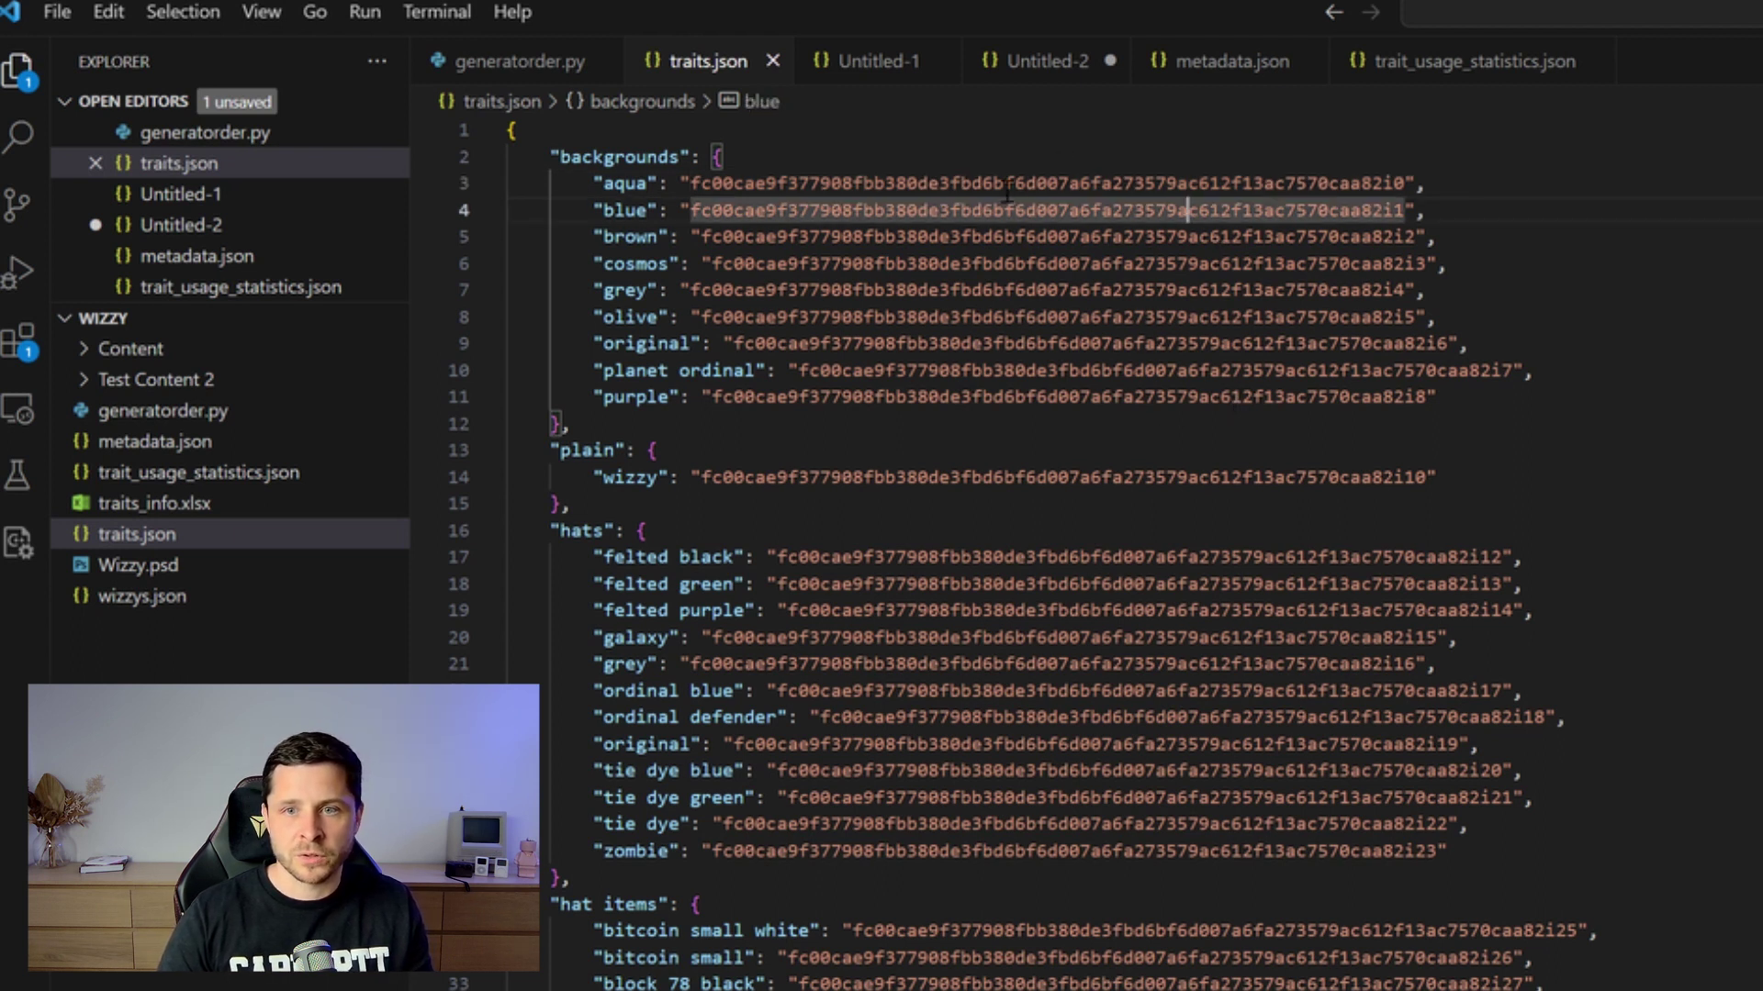
double_click(980, 237)
double_click(1010, 264)
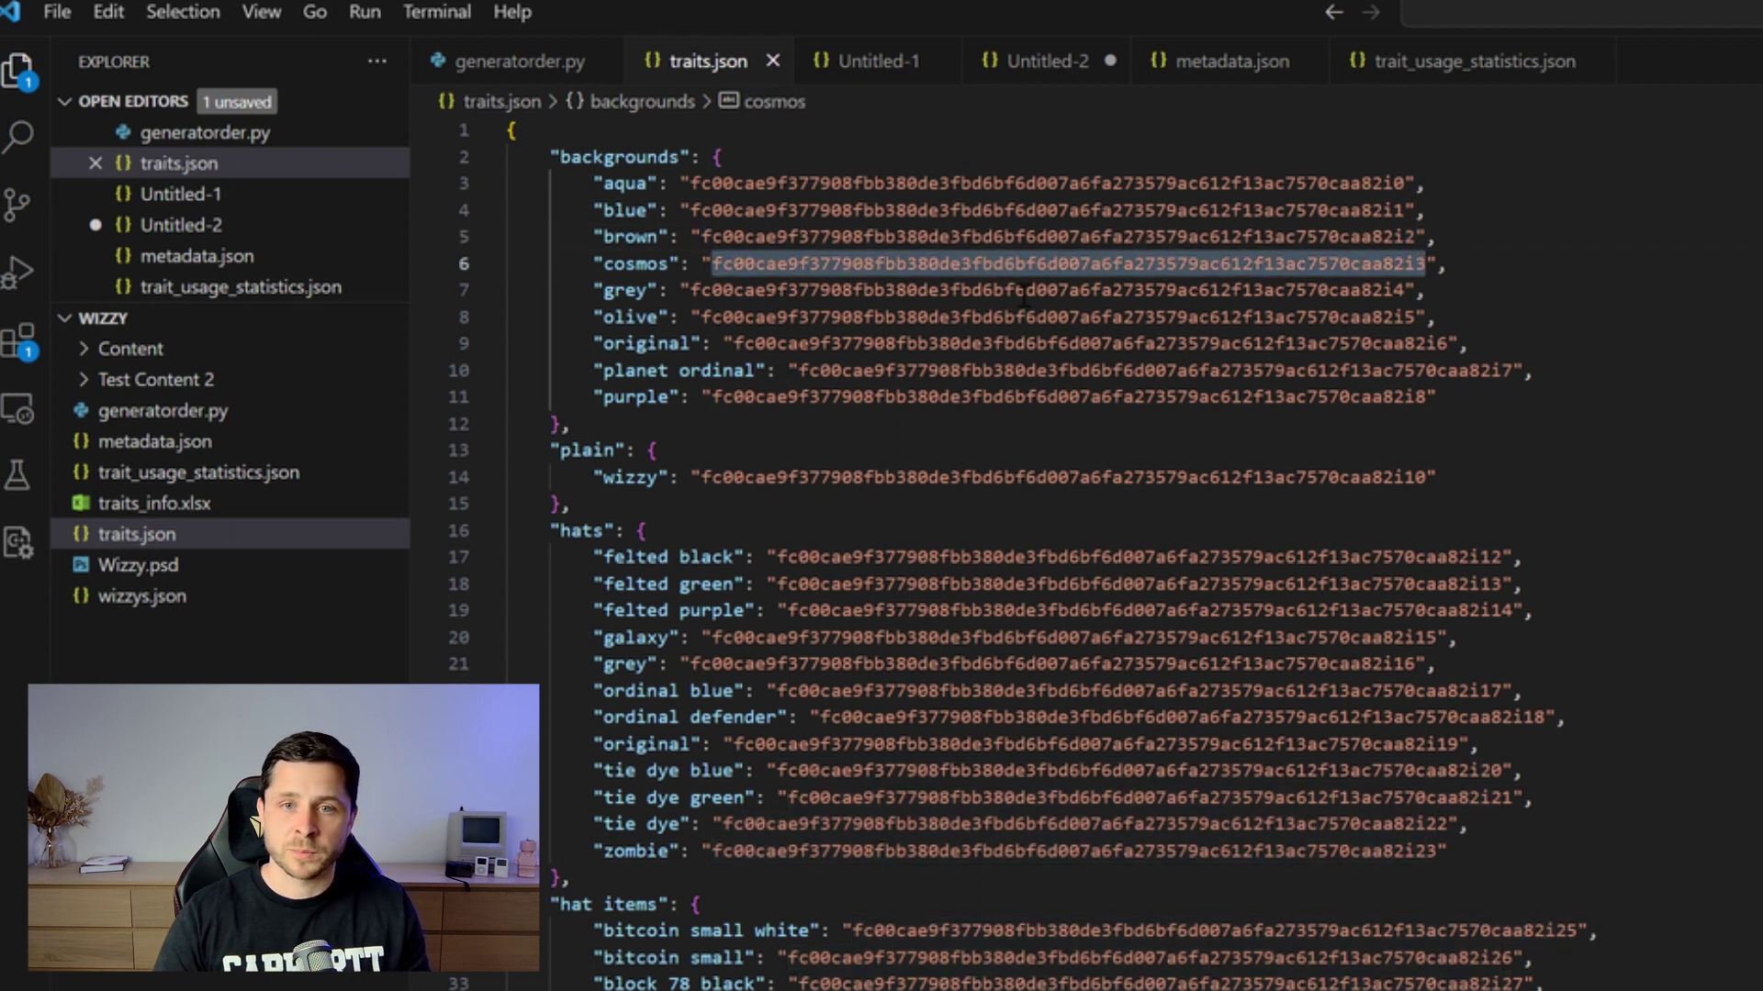
double_click(1024, 290)
click(1024, 290)
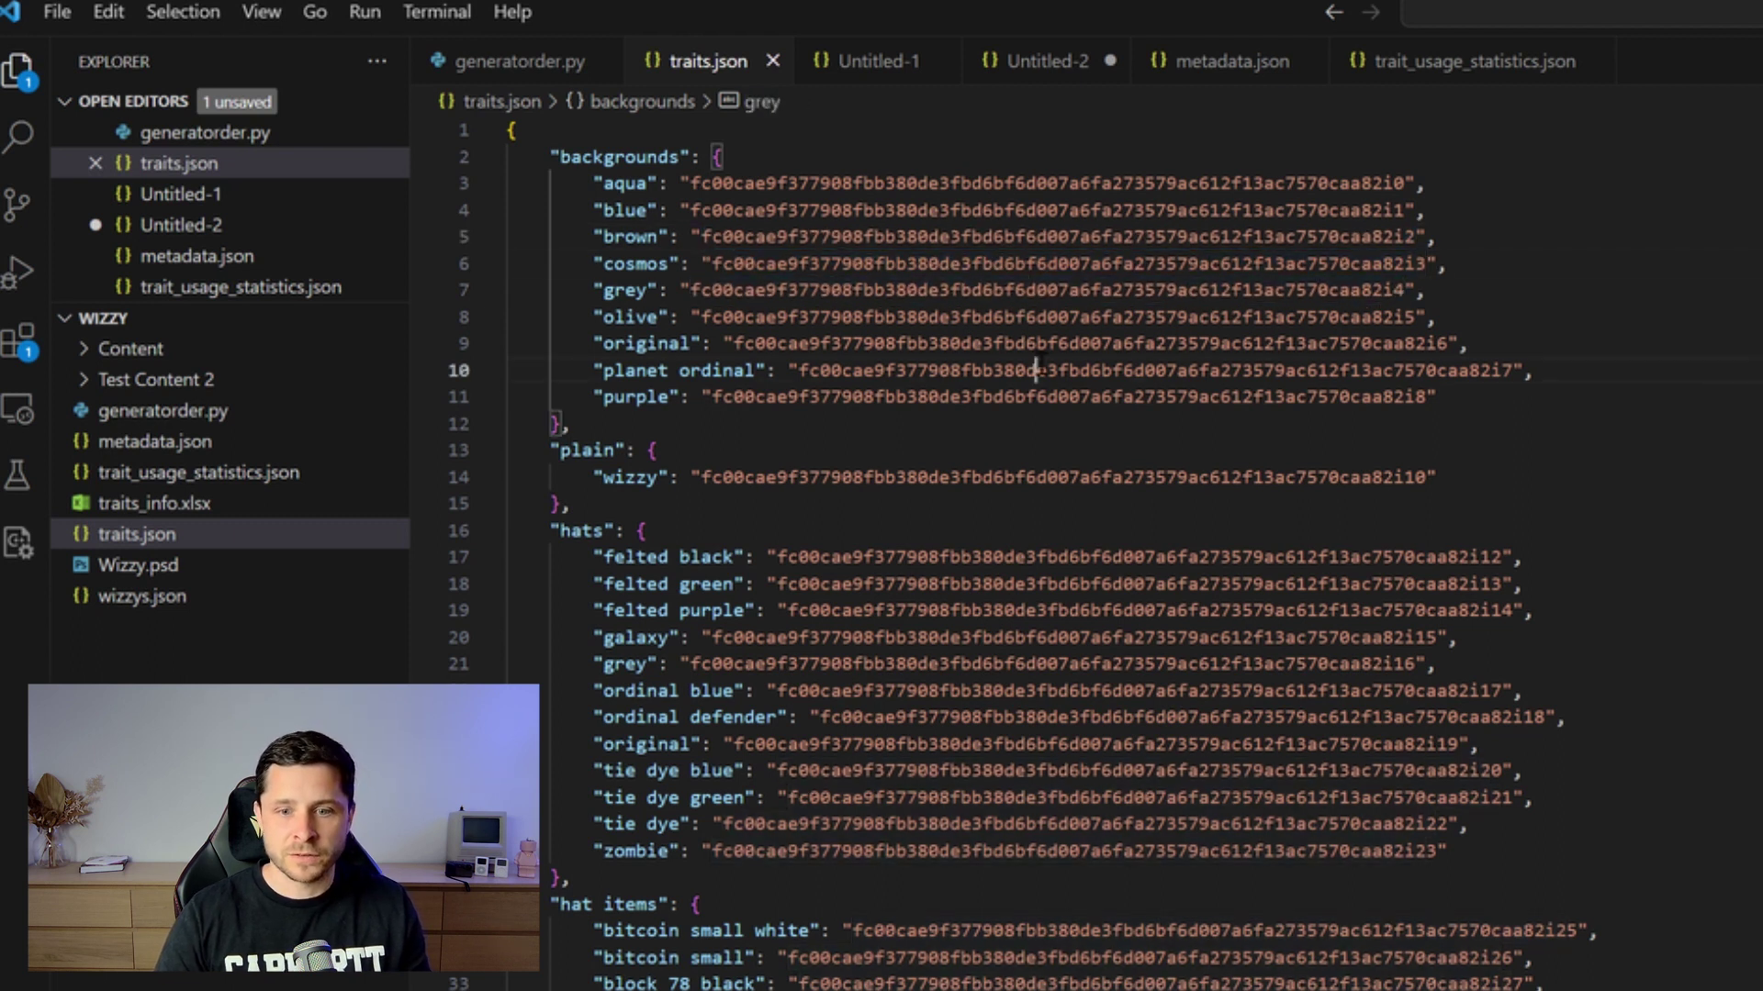
double_click(1019, 370)
double_click(1068, 236)
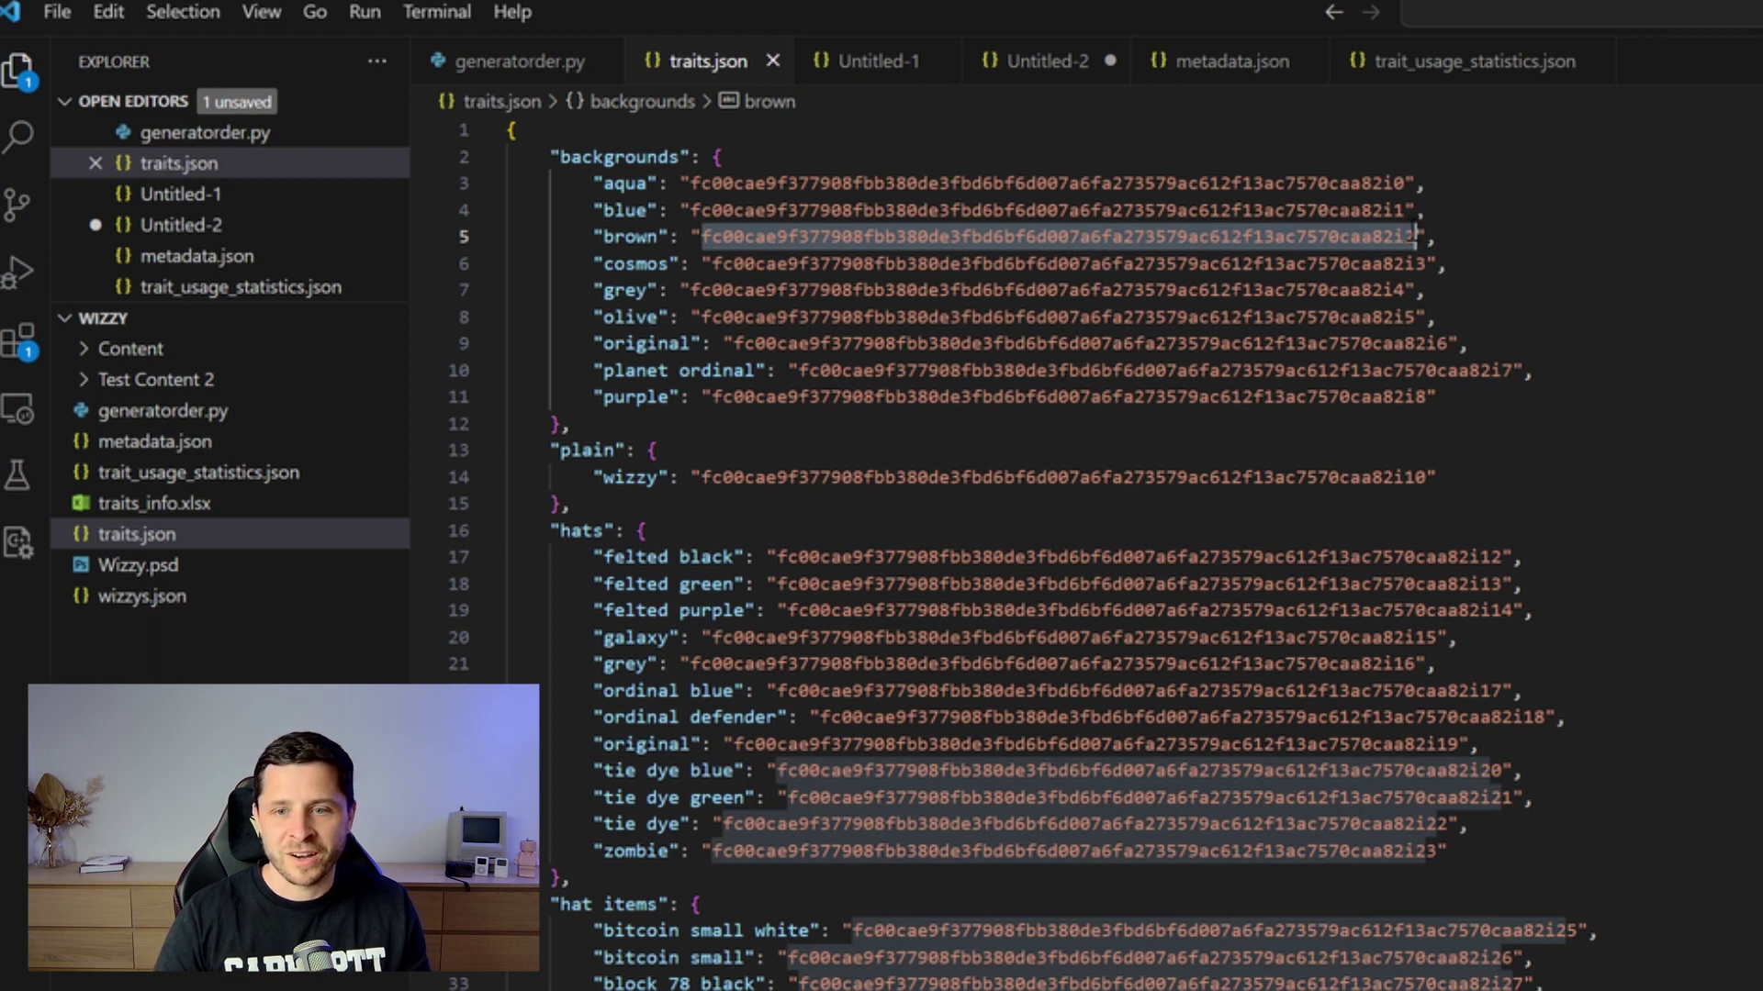
double_click(901, 290)
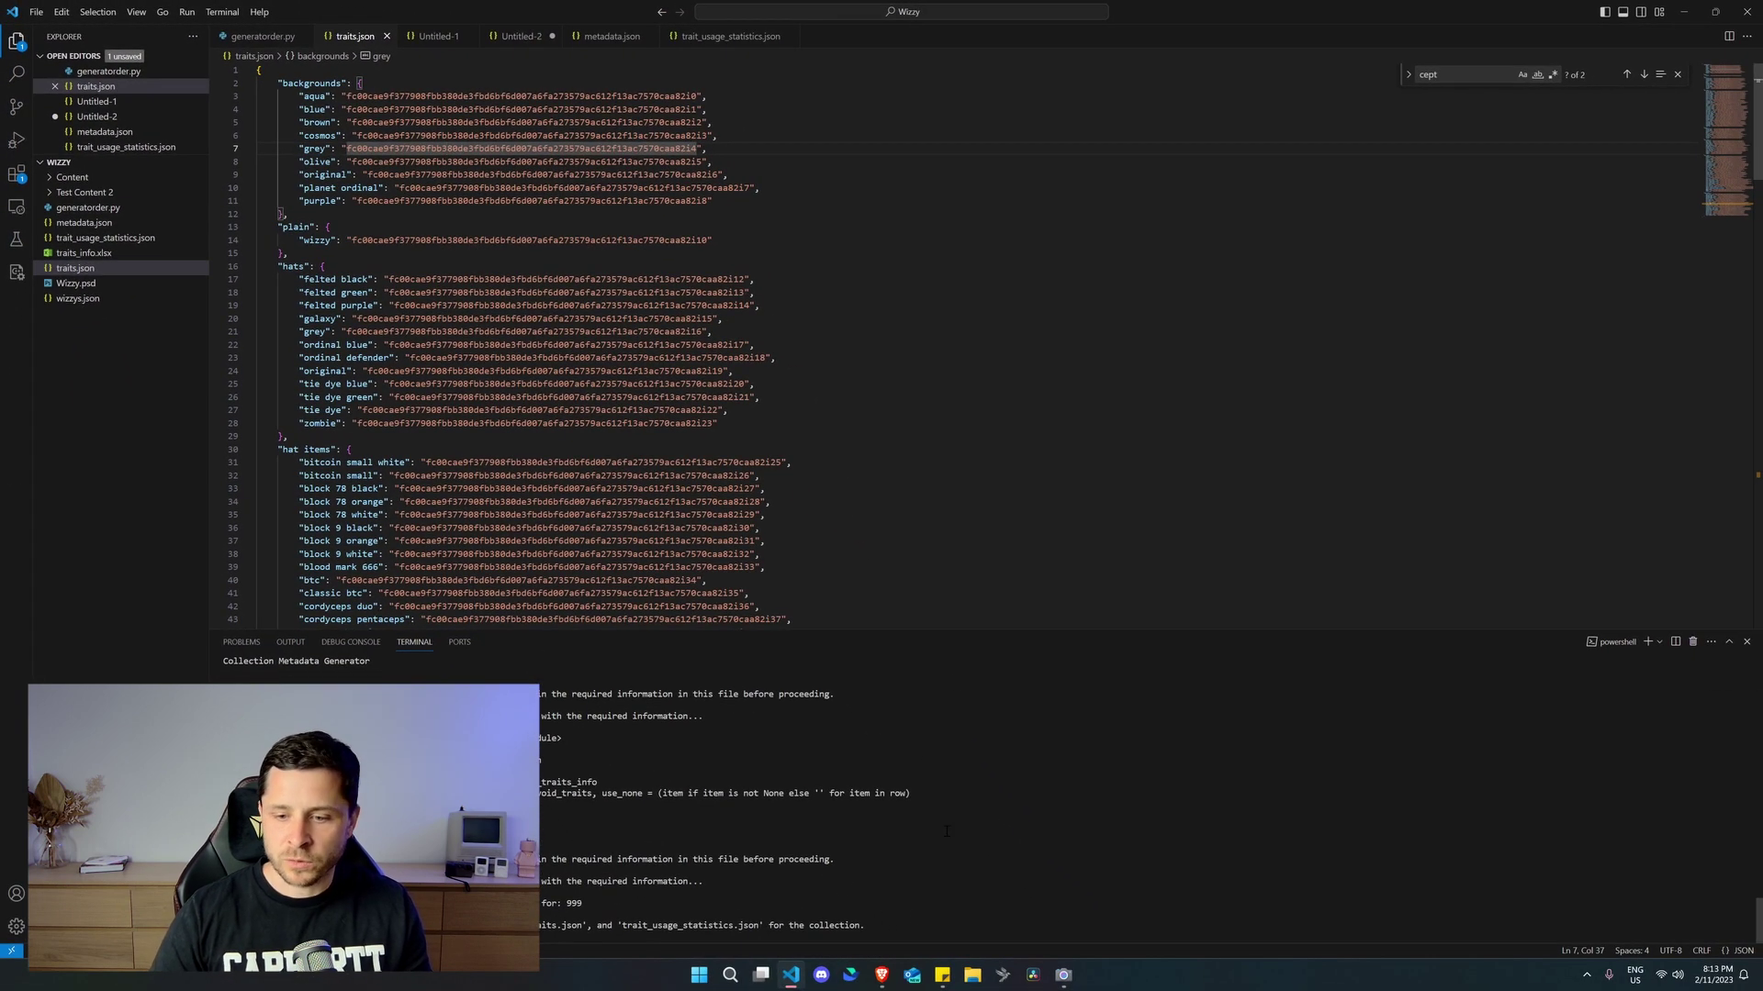
Upload and save wizzys.json as the collection's traits file, then expand backgrounds
mouse_move(881, 975)
click(896, 895)
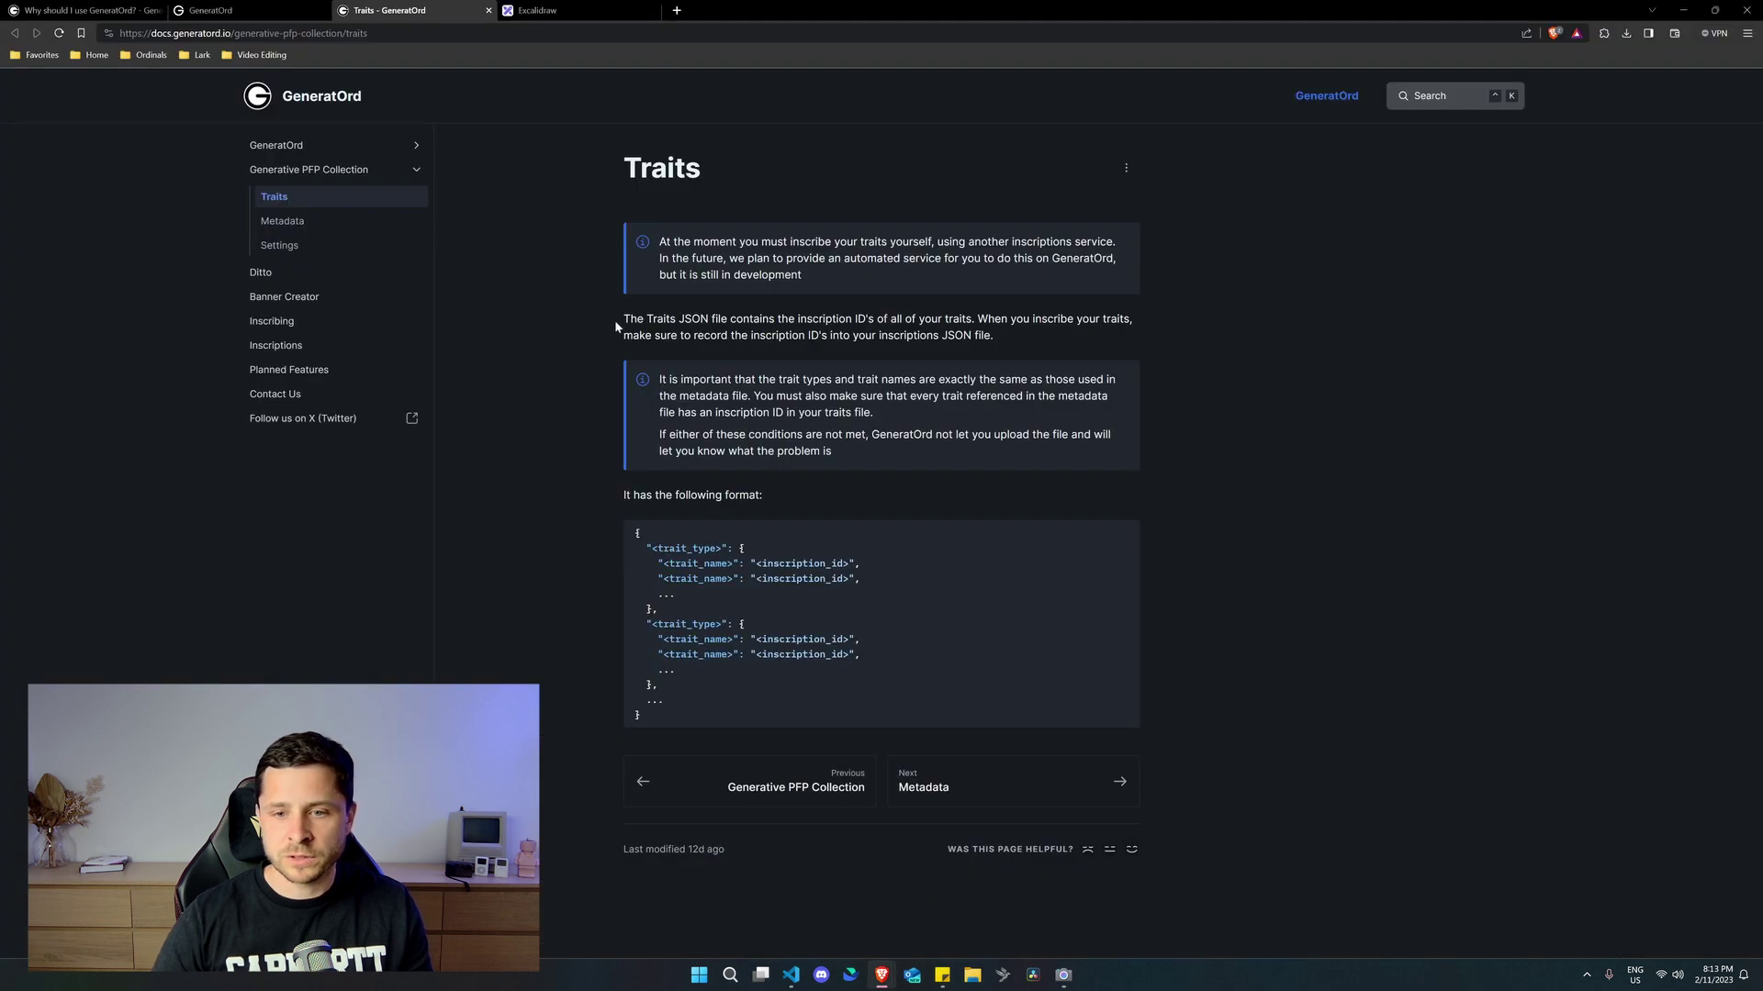
click(227, 12)
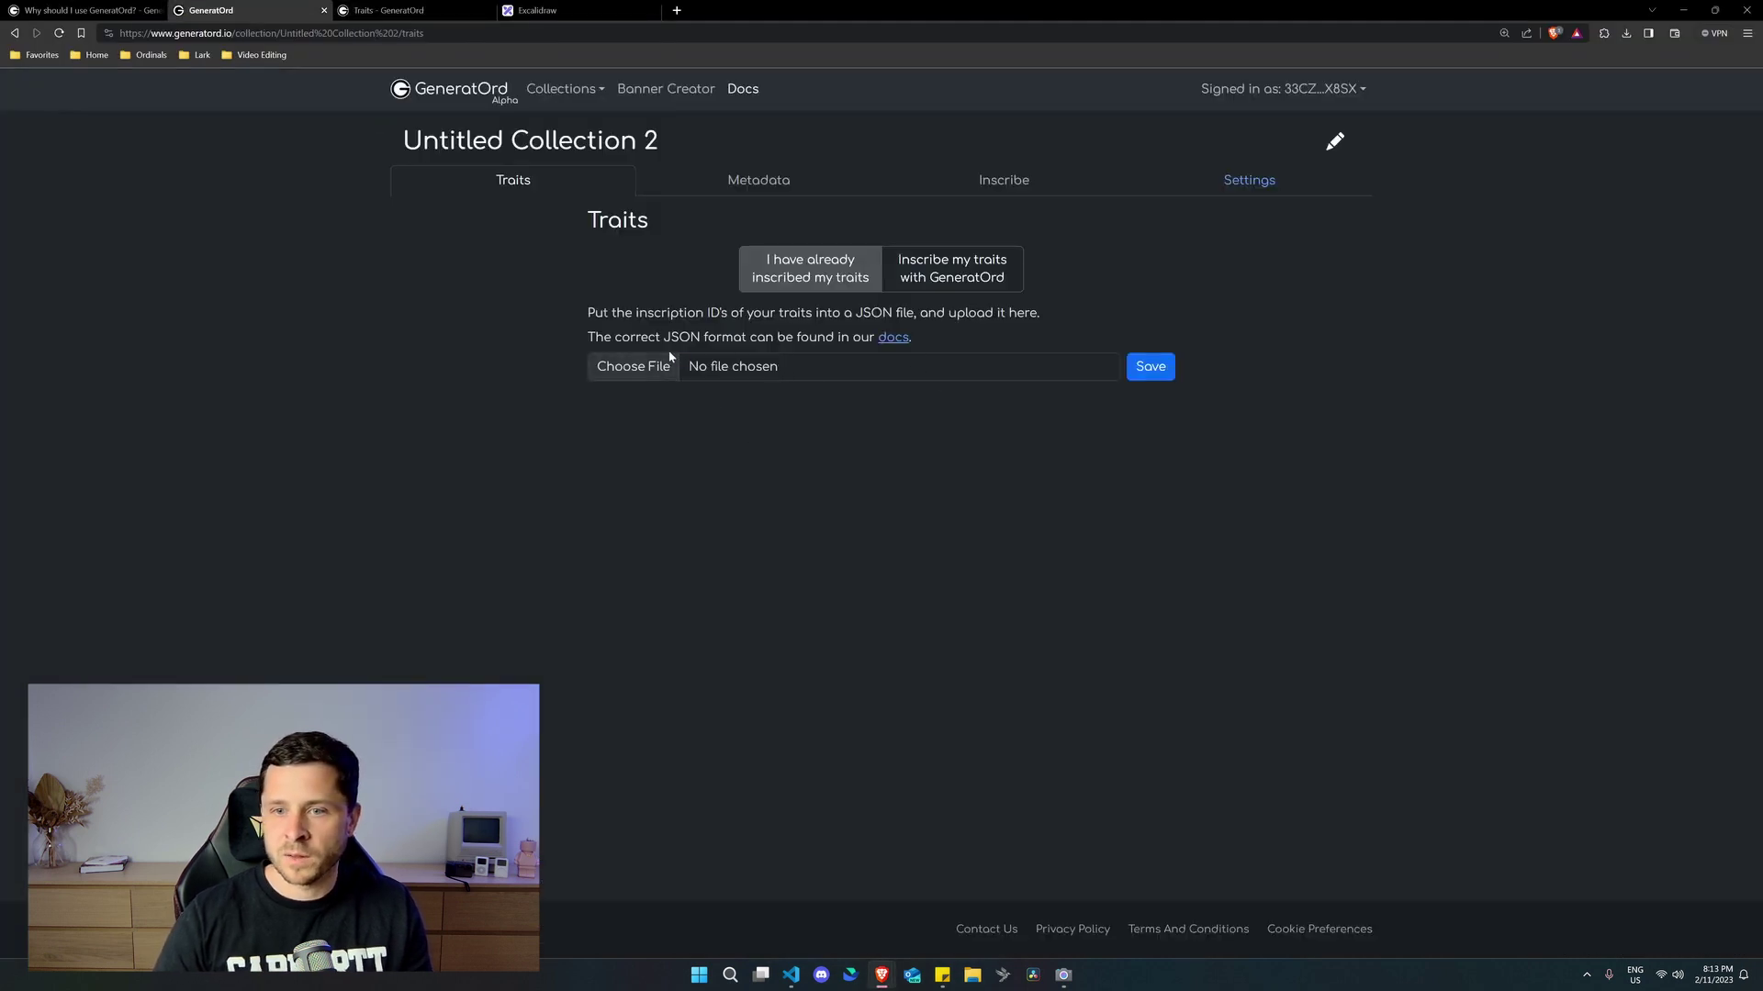
click(637, 365)
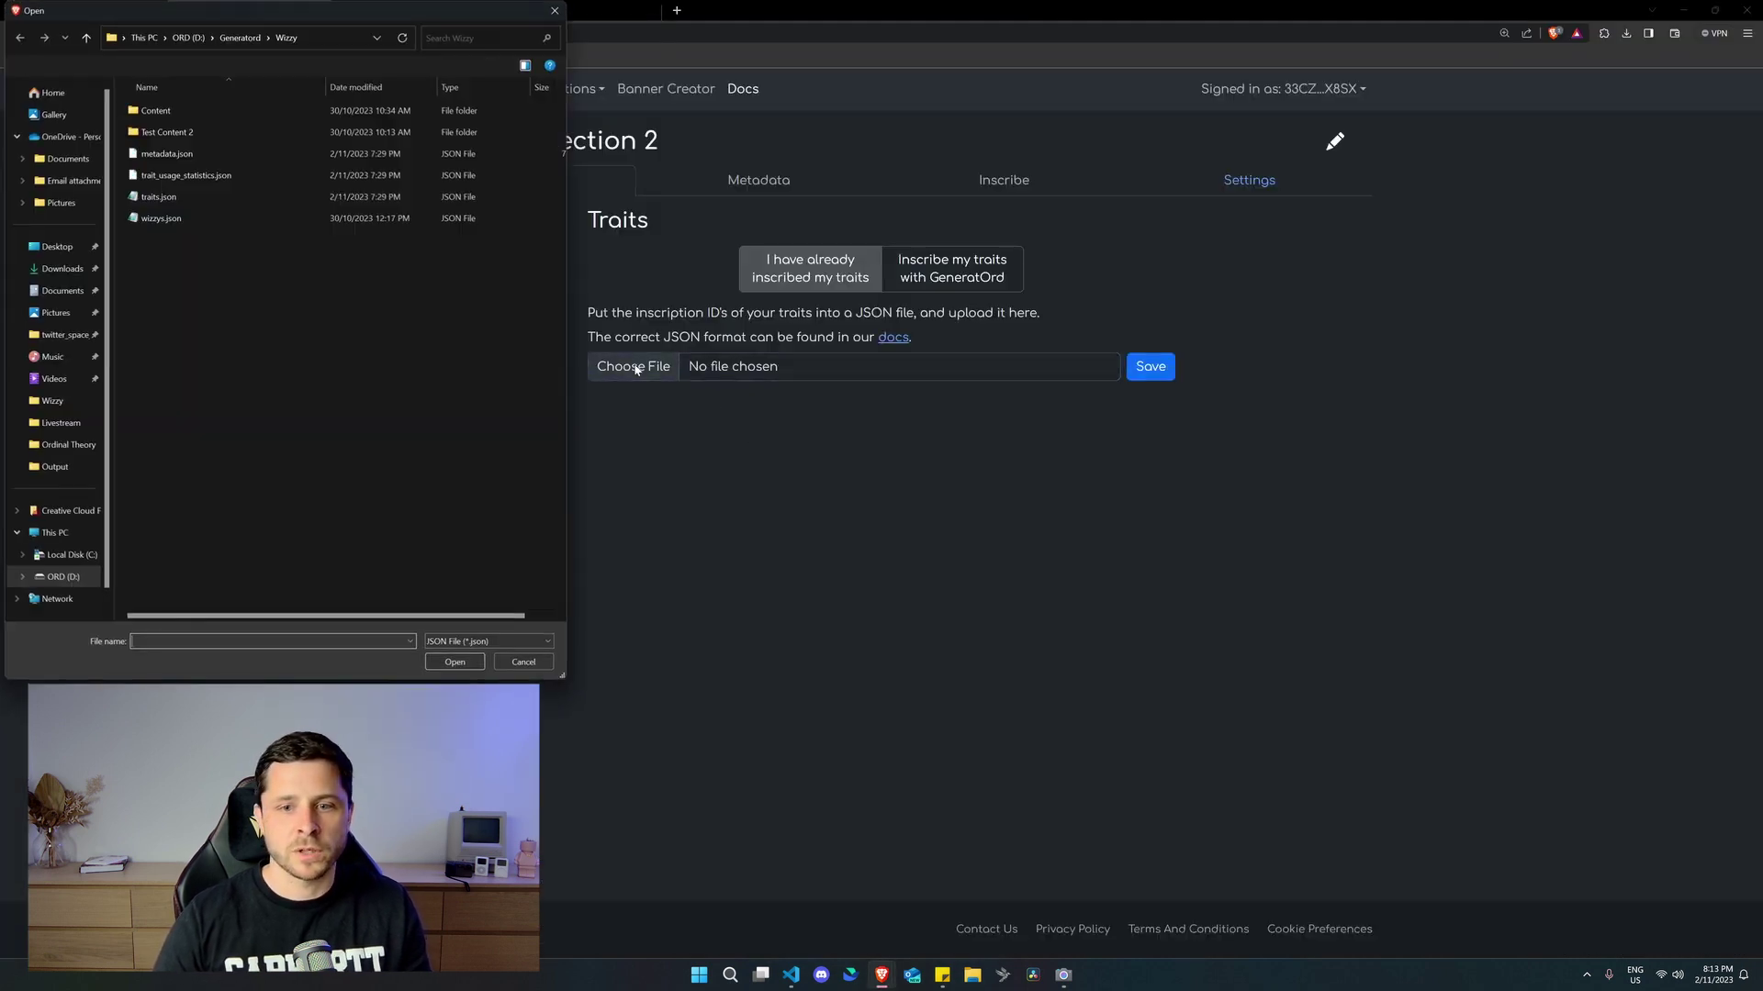
click(203, 219)
click(455, 662)
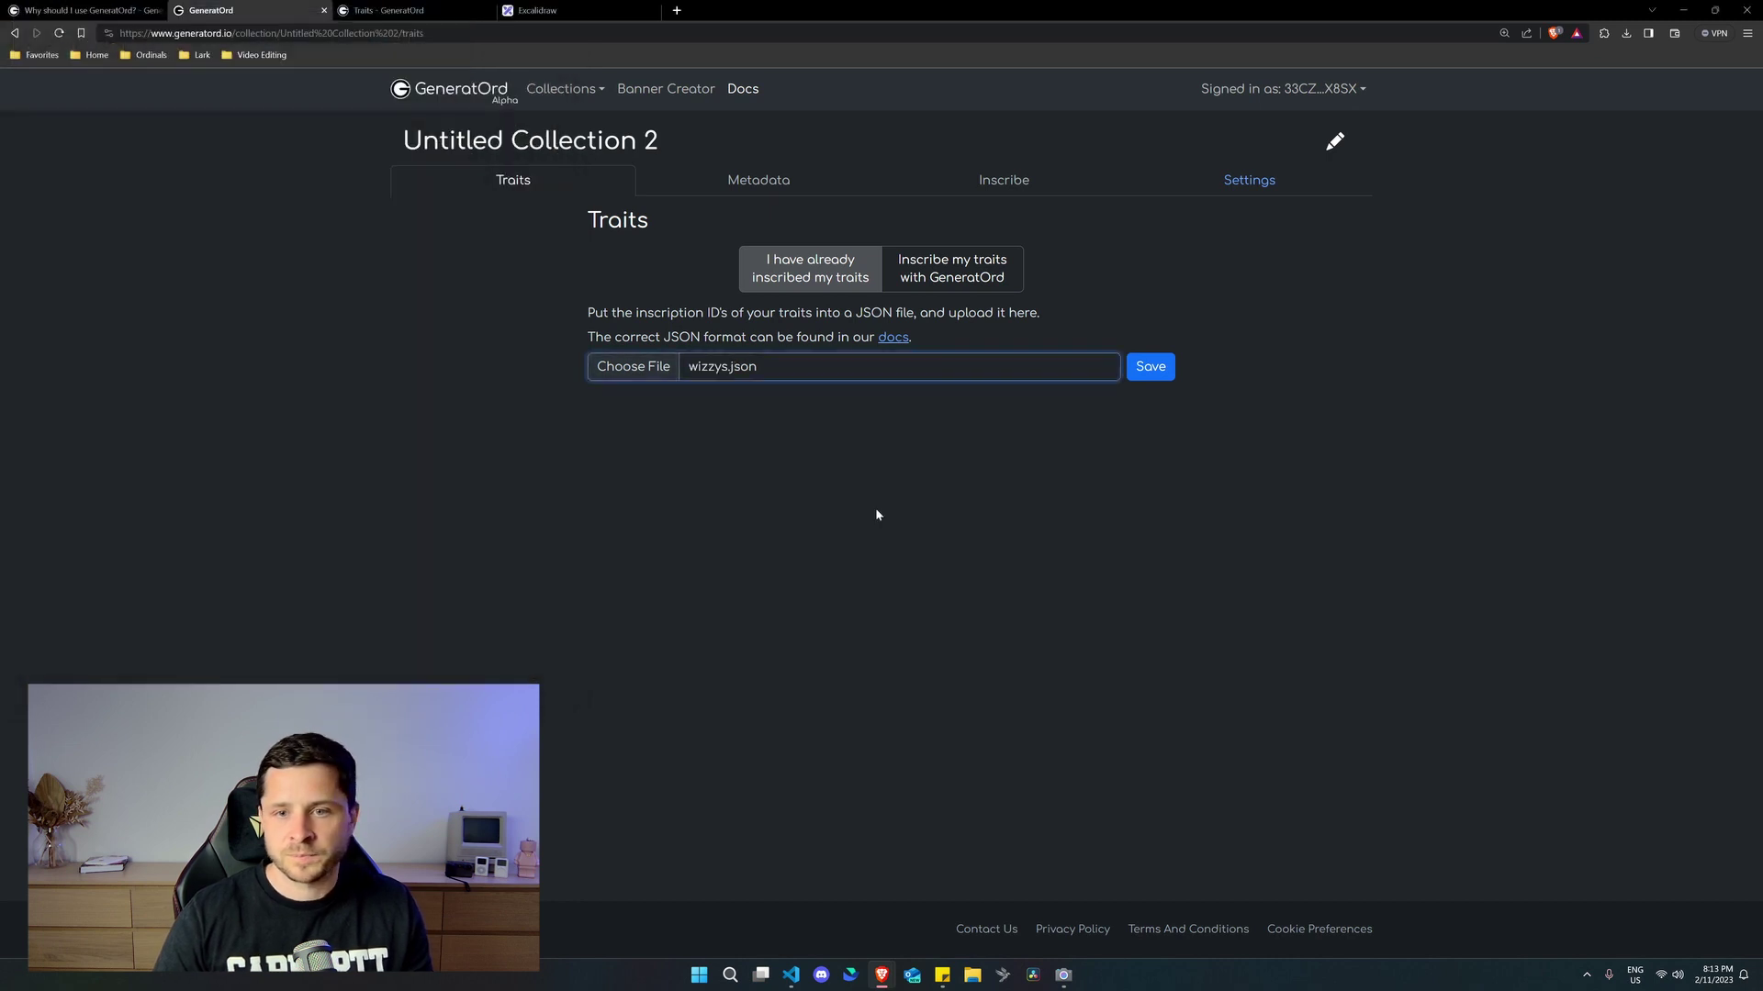
click(1136, 370)
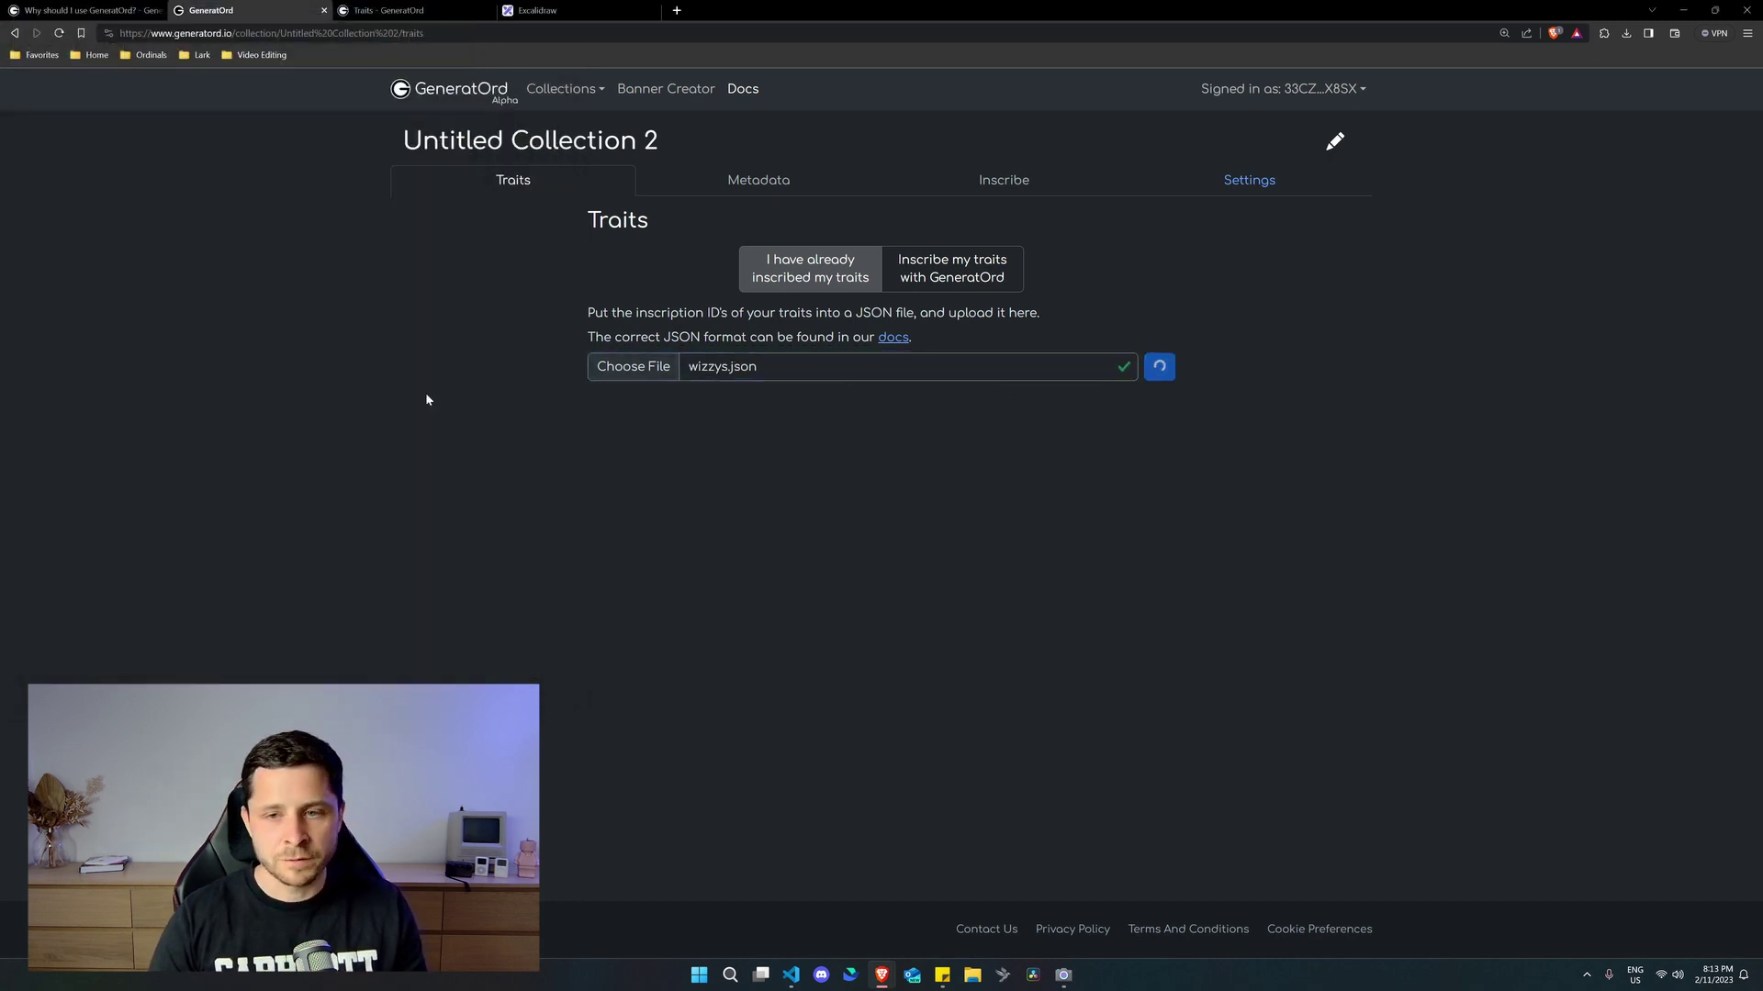
click(590, 329)
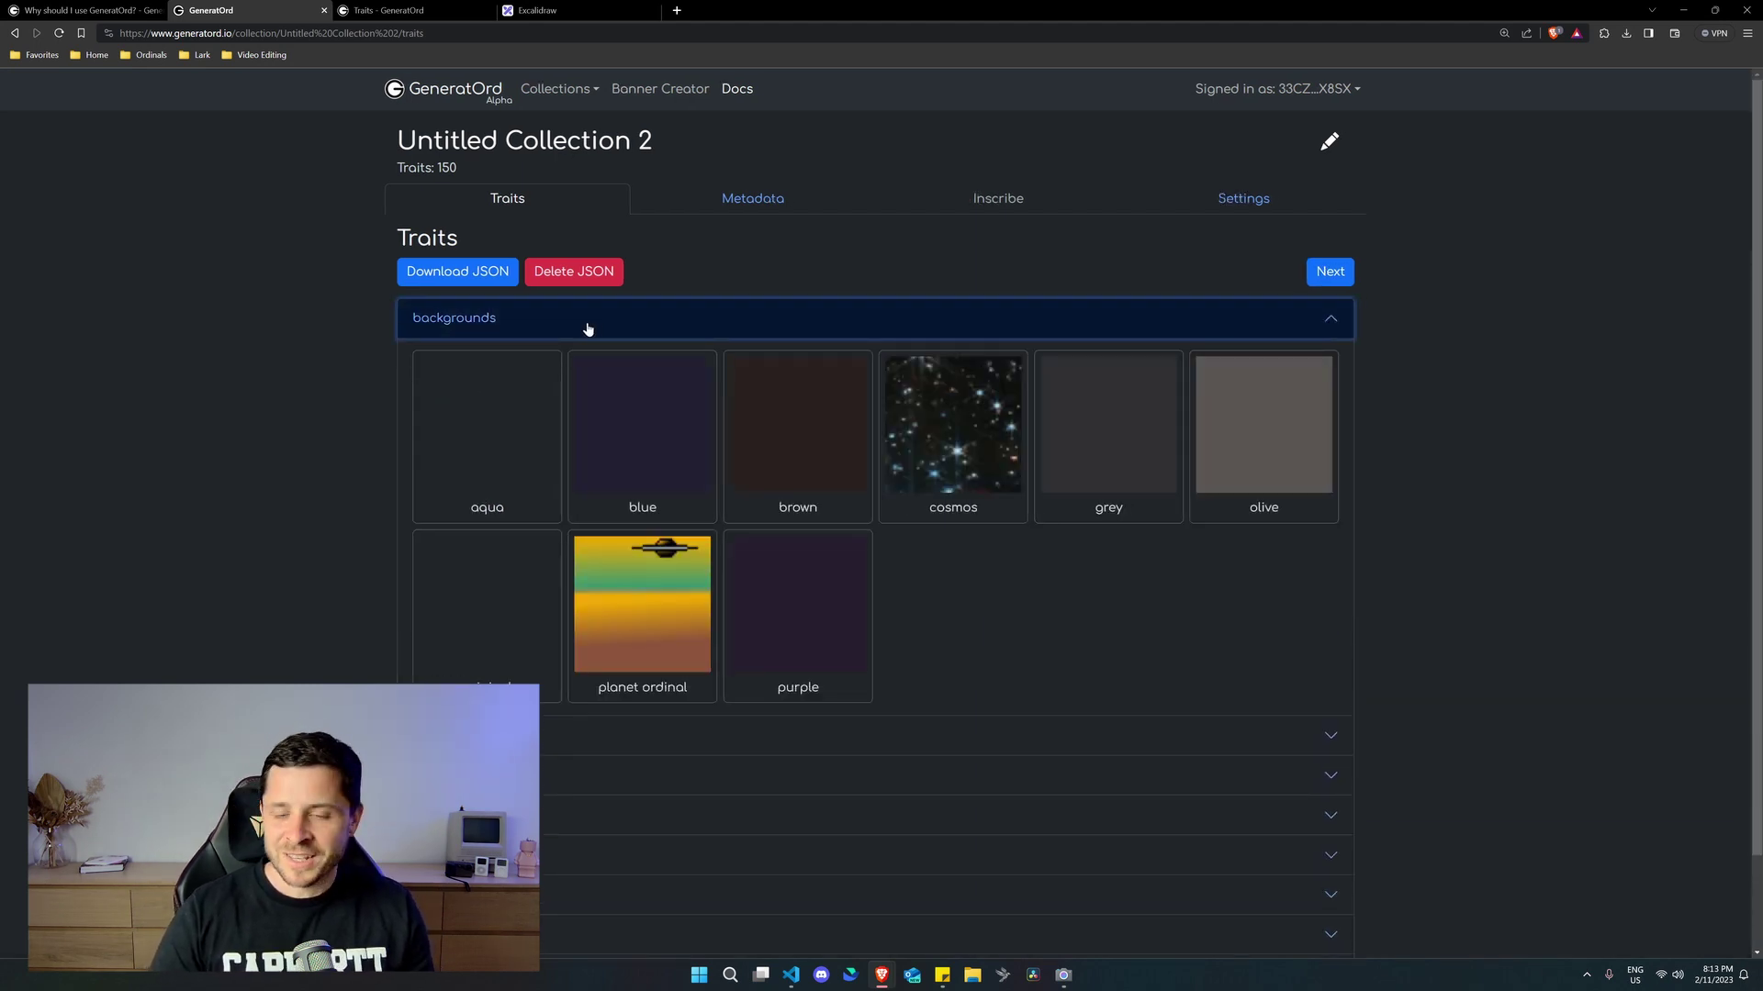
Review the backgrounds and face items trait categories, then go to the Metadata page
click(587, 328)
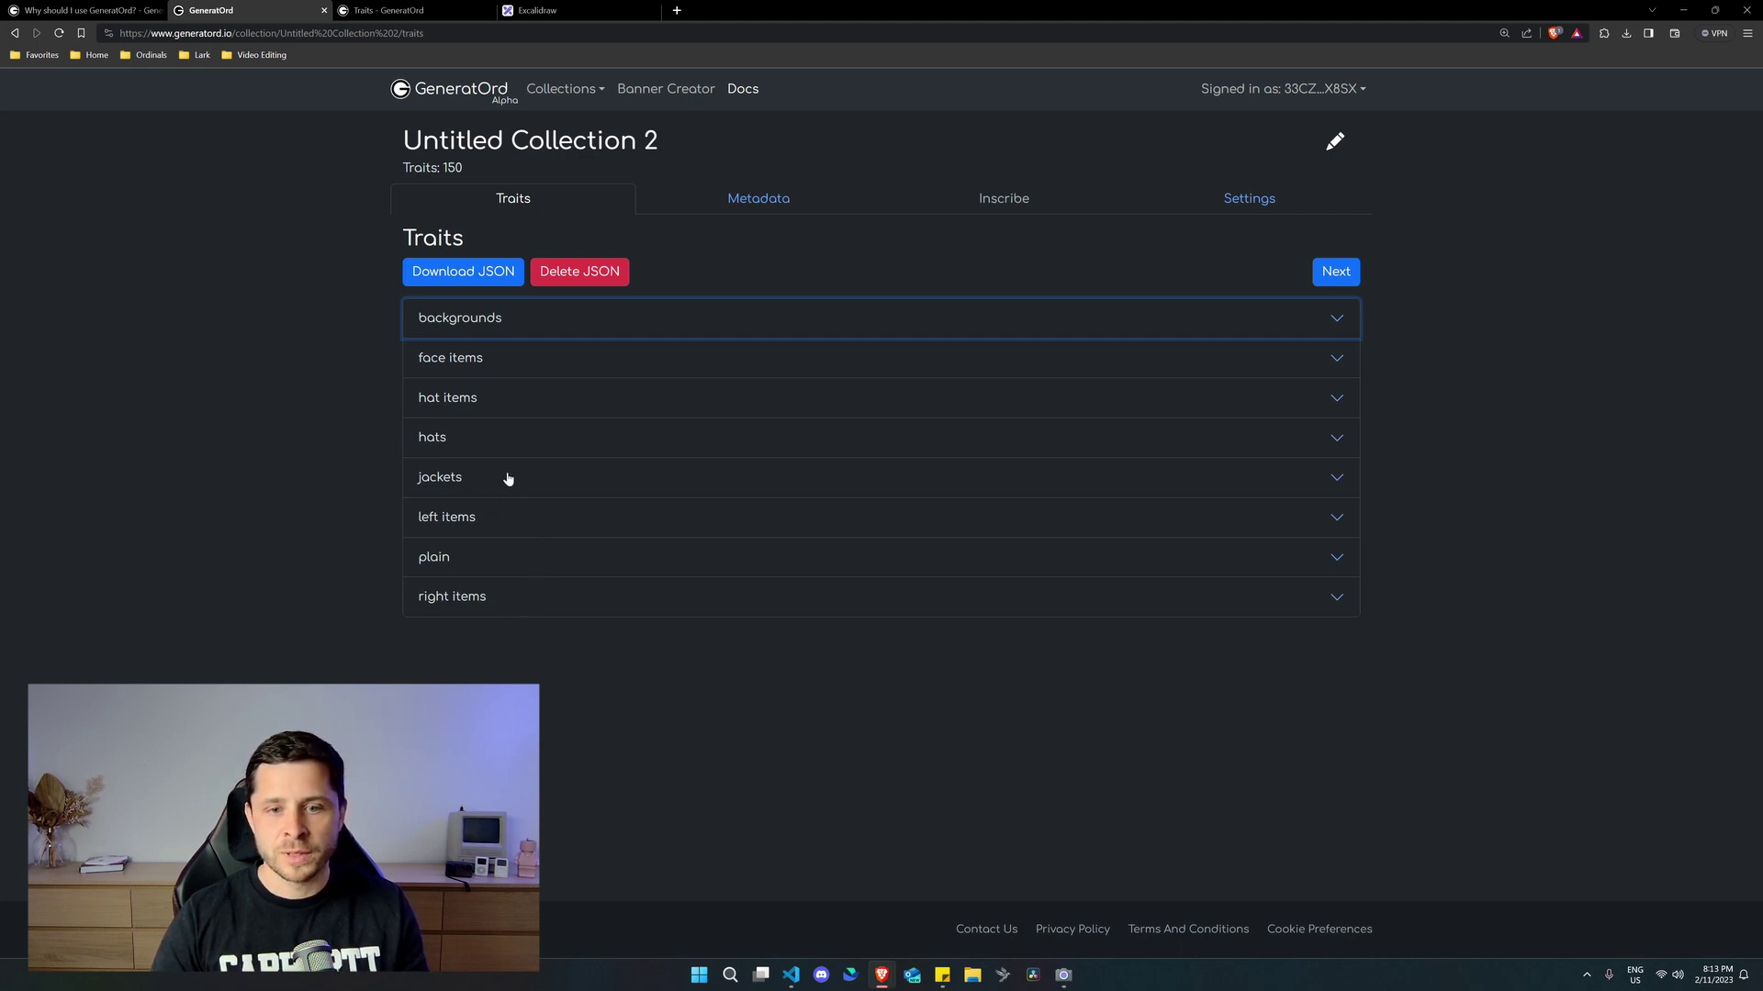
click(552, 366)
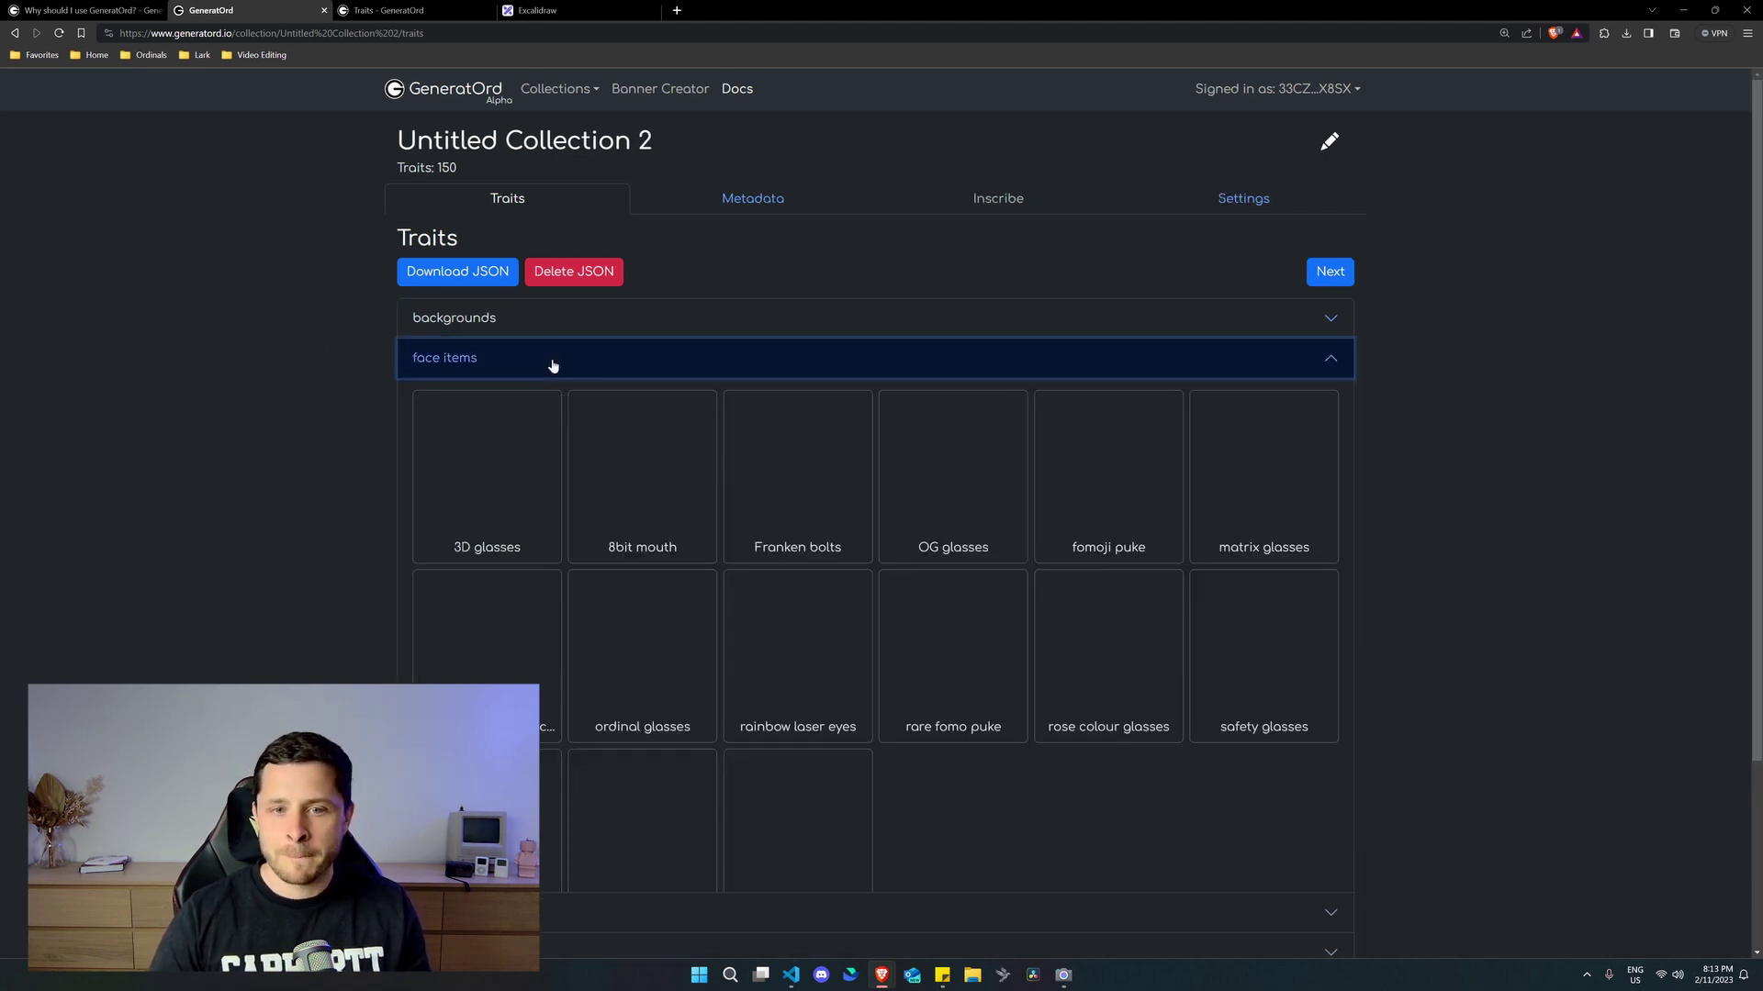
scroll(578, 427, down, 3)
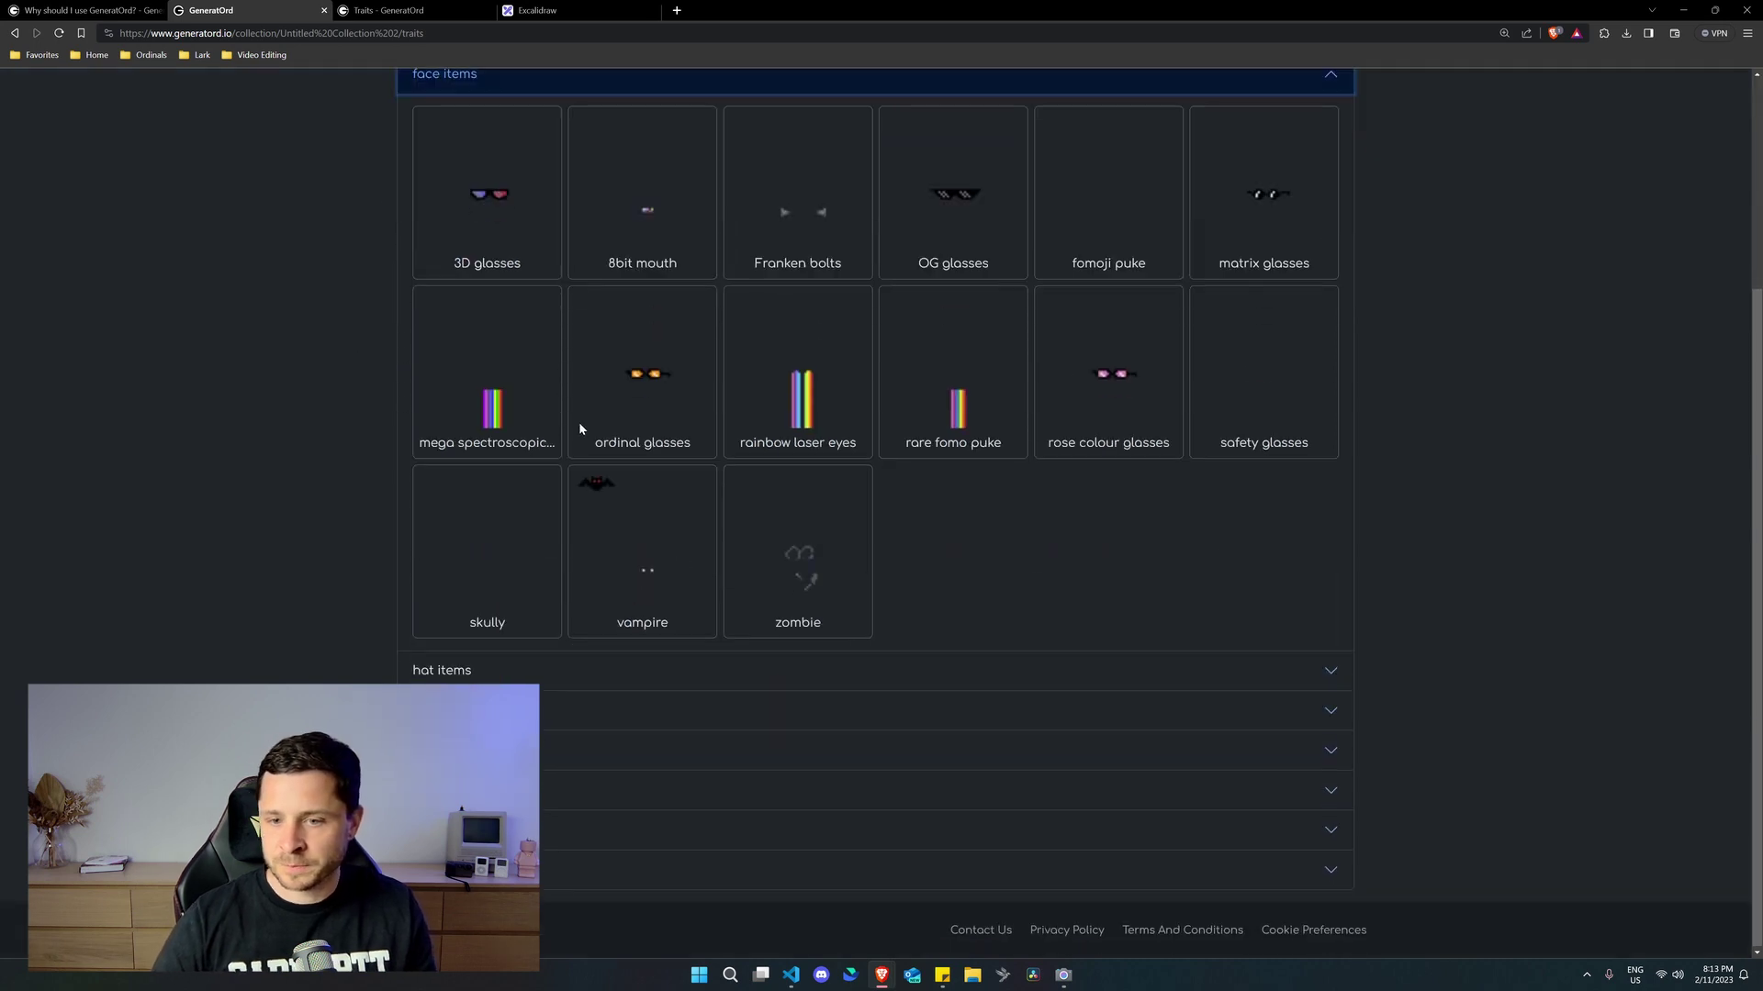
scroll(579, 468, up, 3)
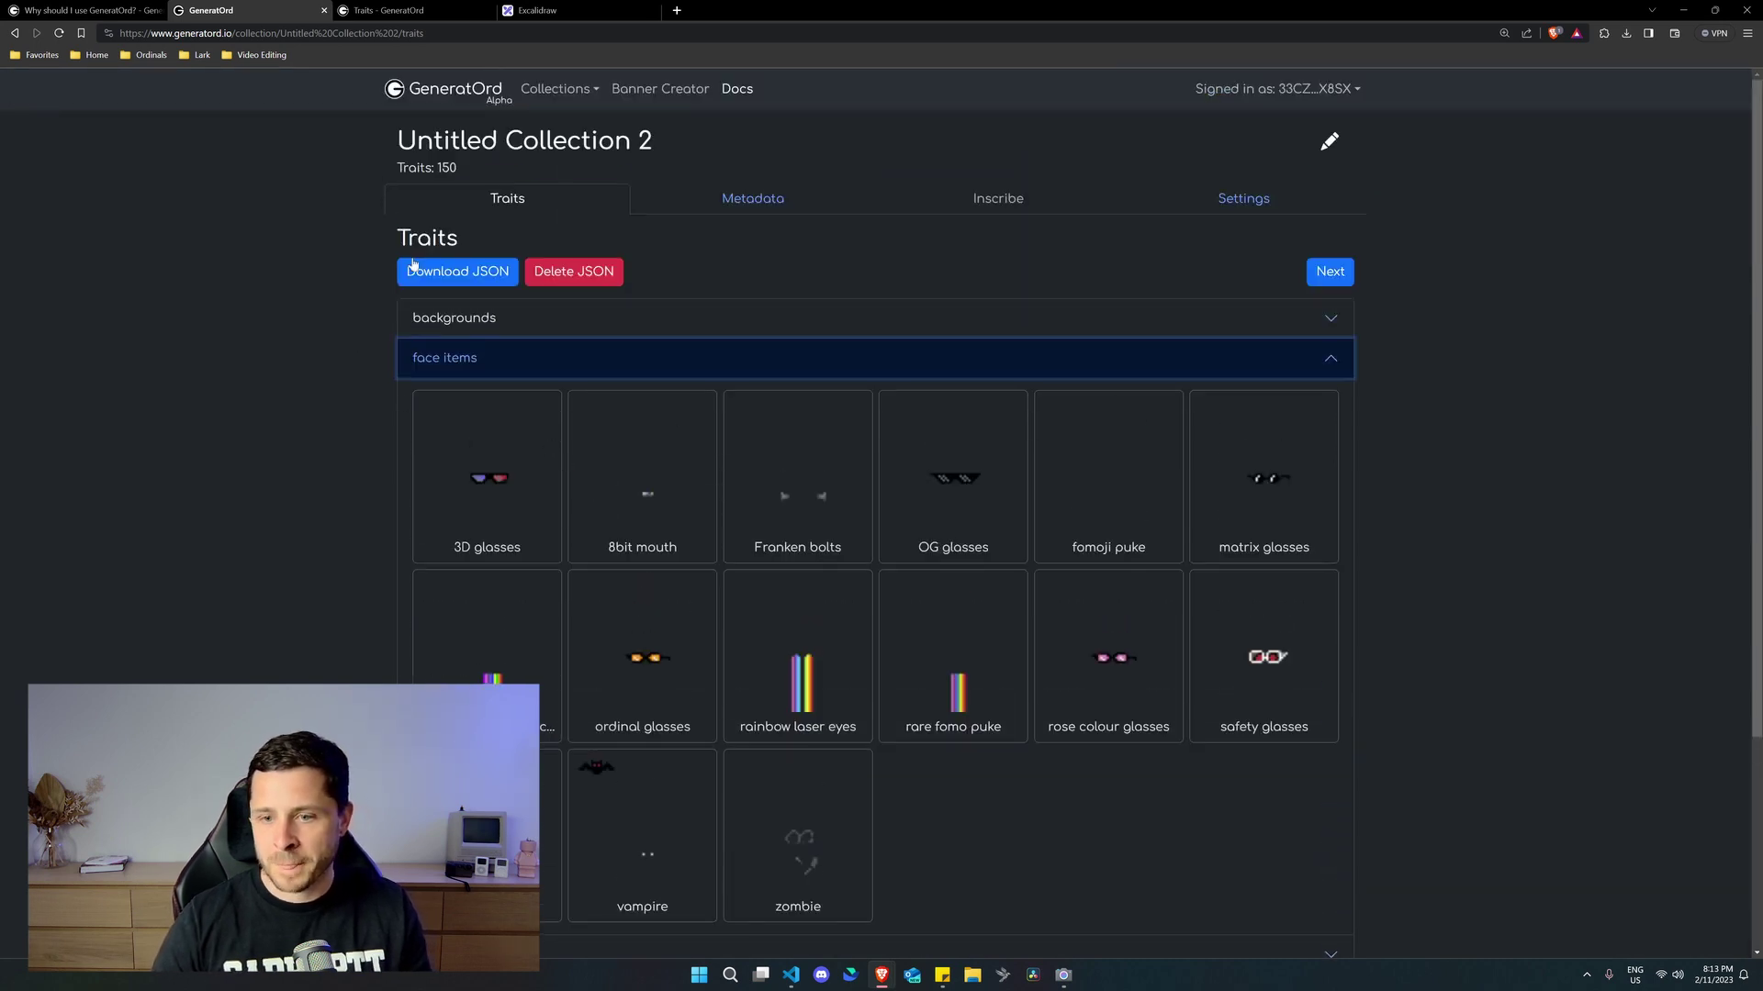
click(499, 364)
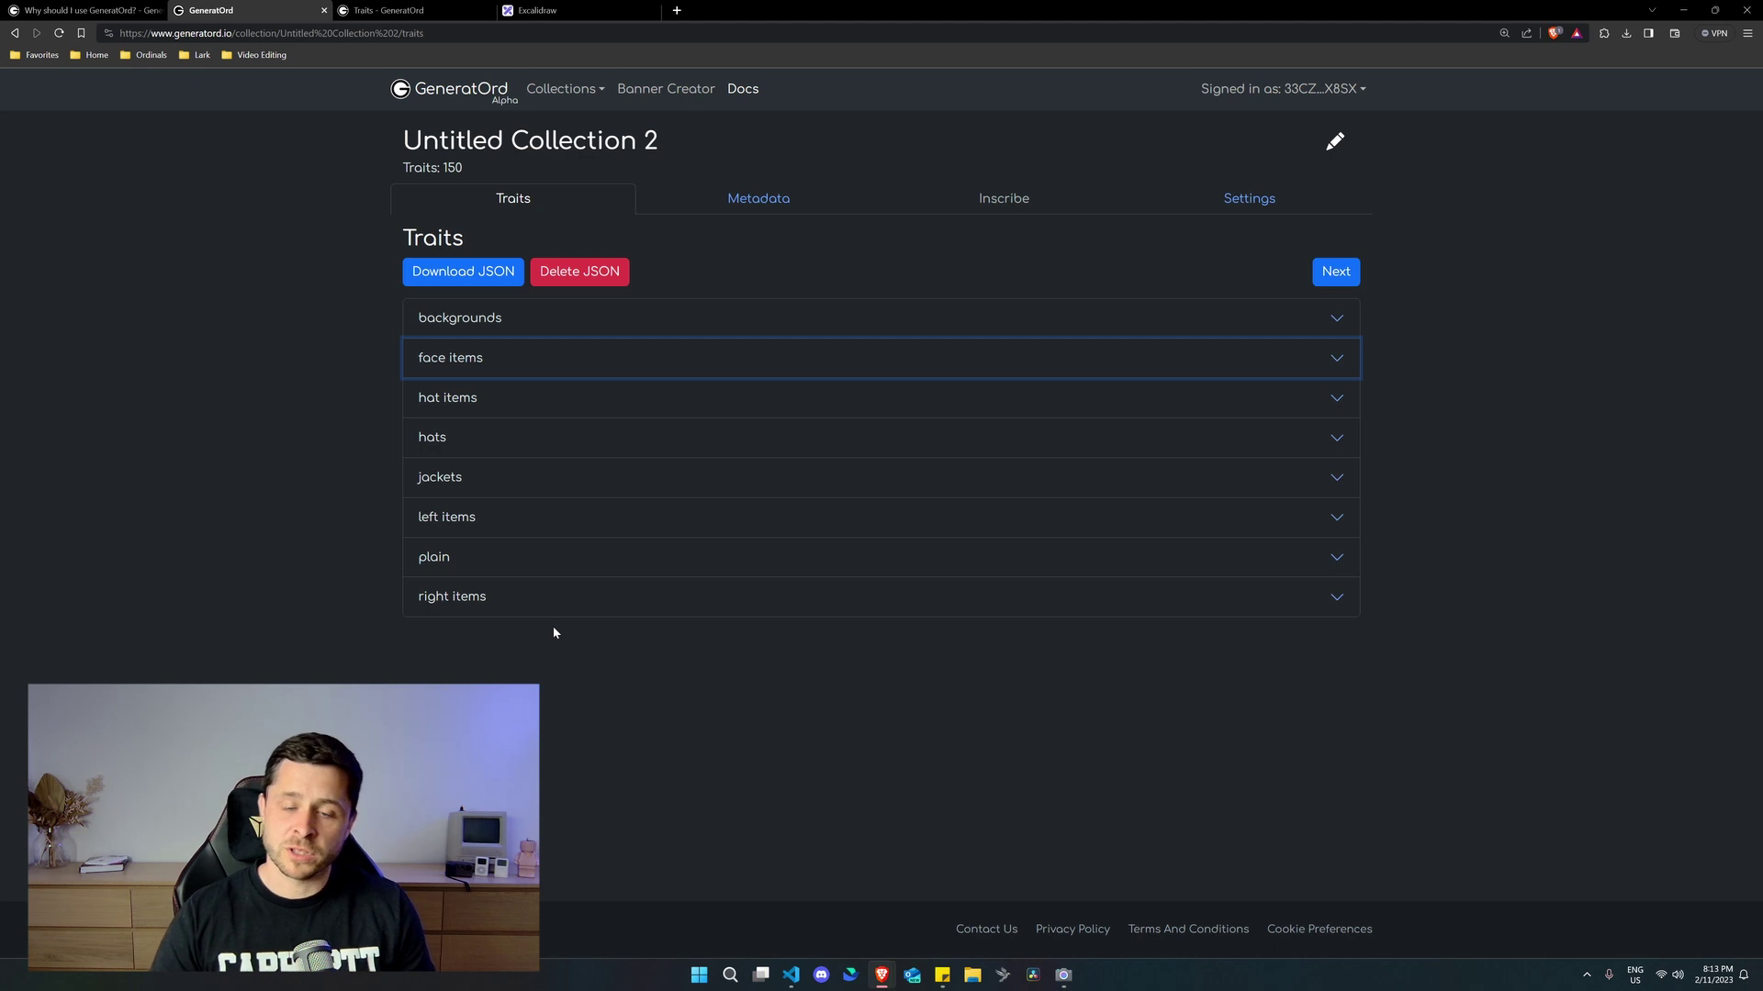
click(756, 202)
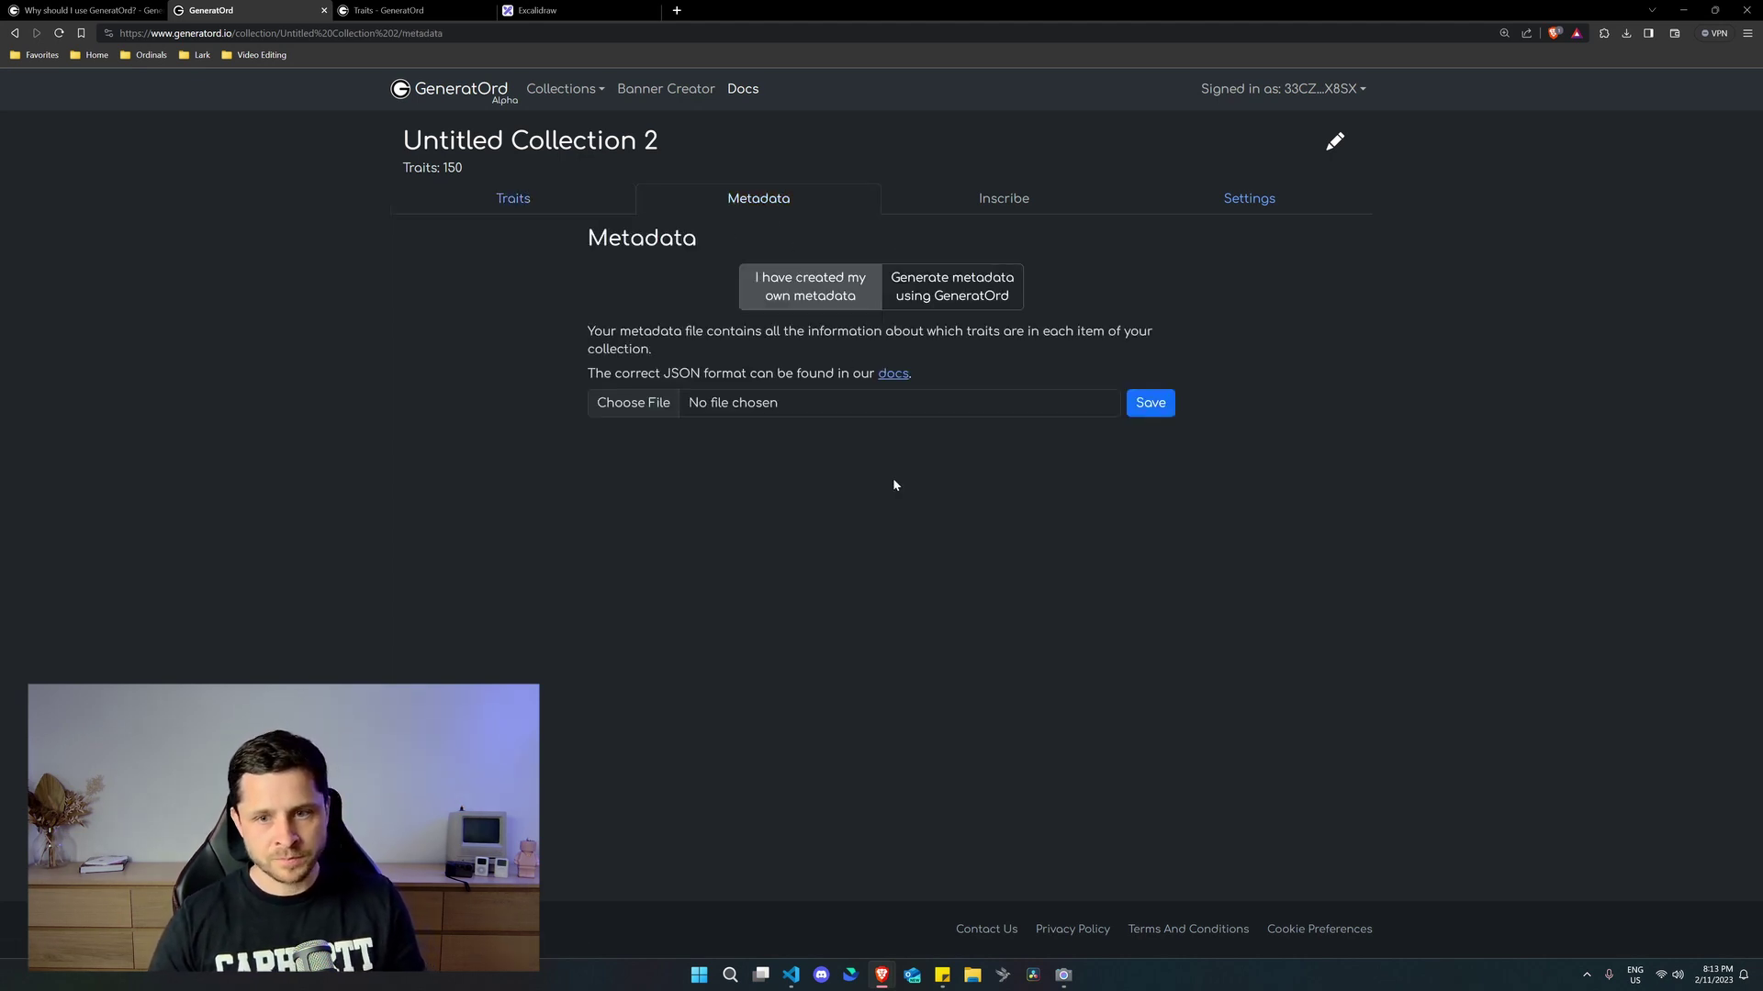
Copy the docs' example metadata JSON into a new untitled Visual Studio Code file
click(883, 377)
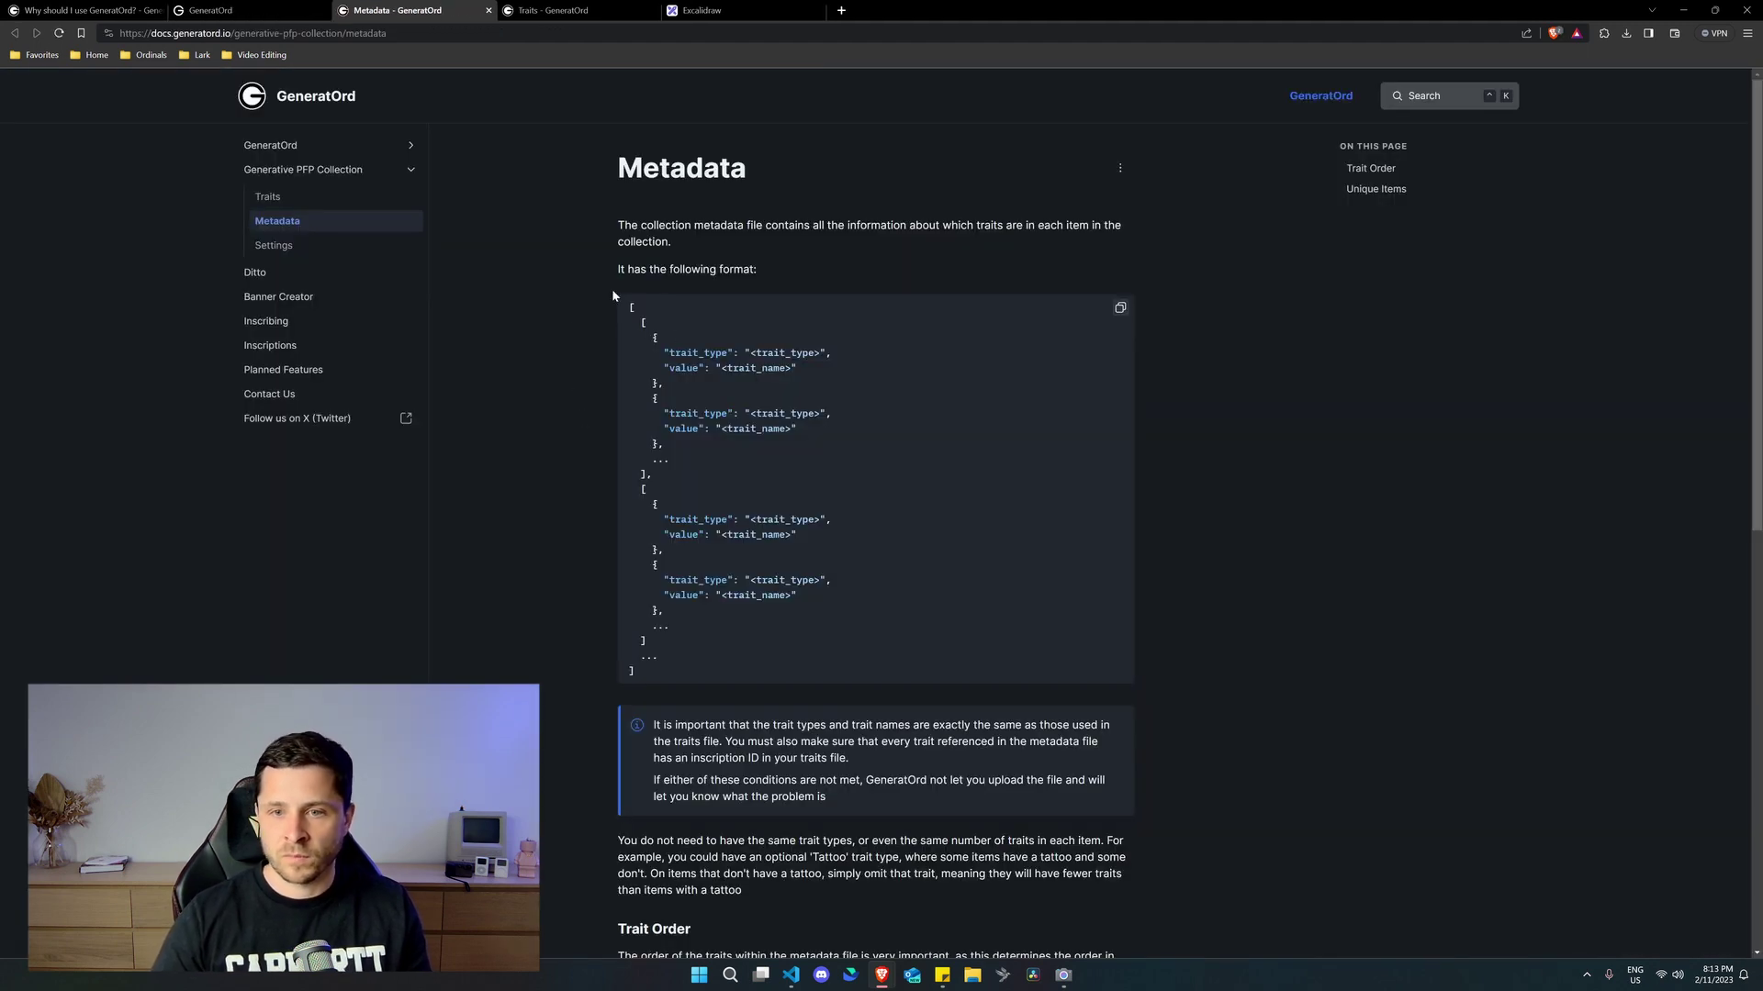
drag(630, 306, 712, 680)
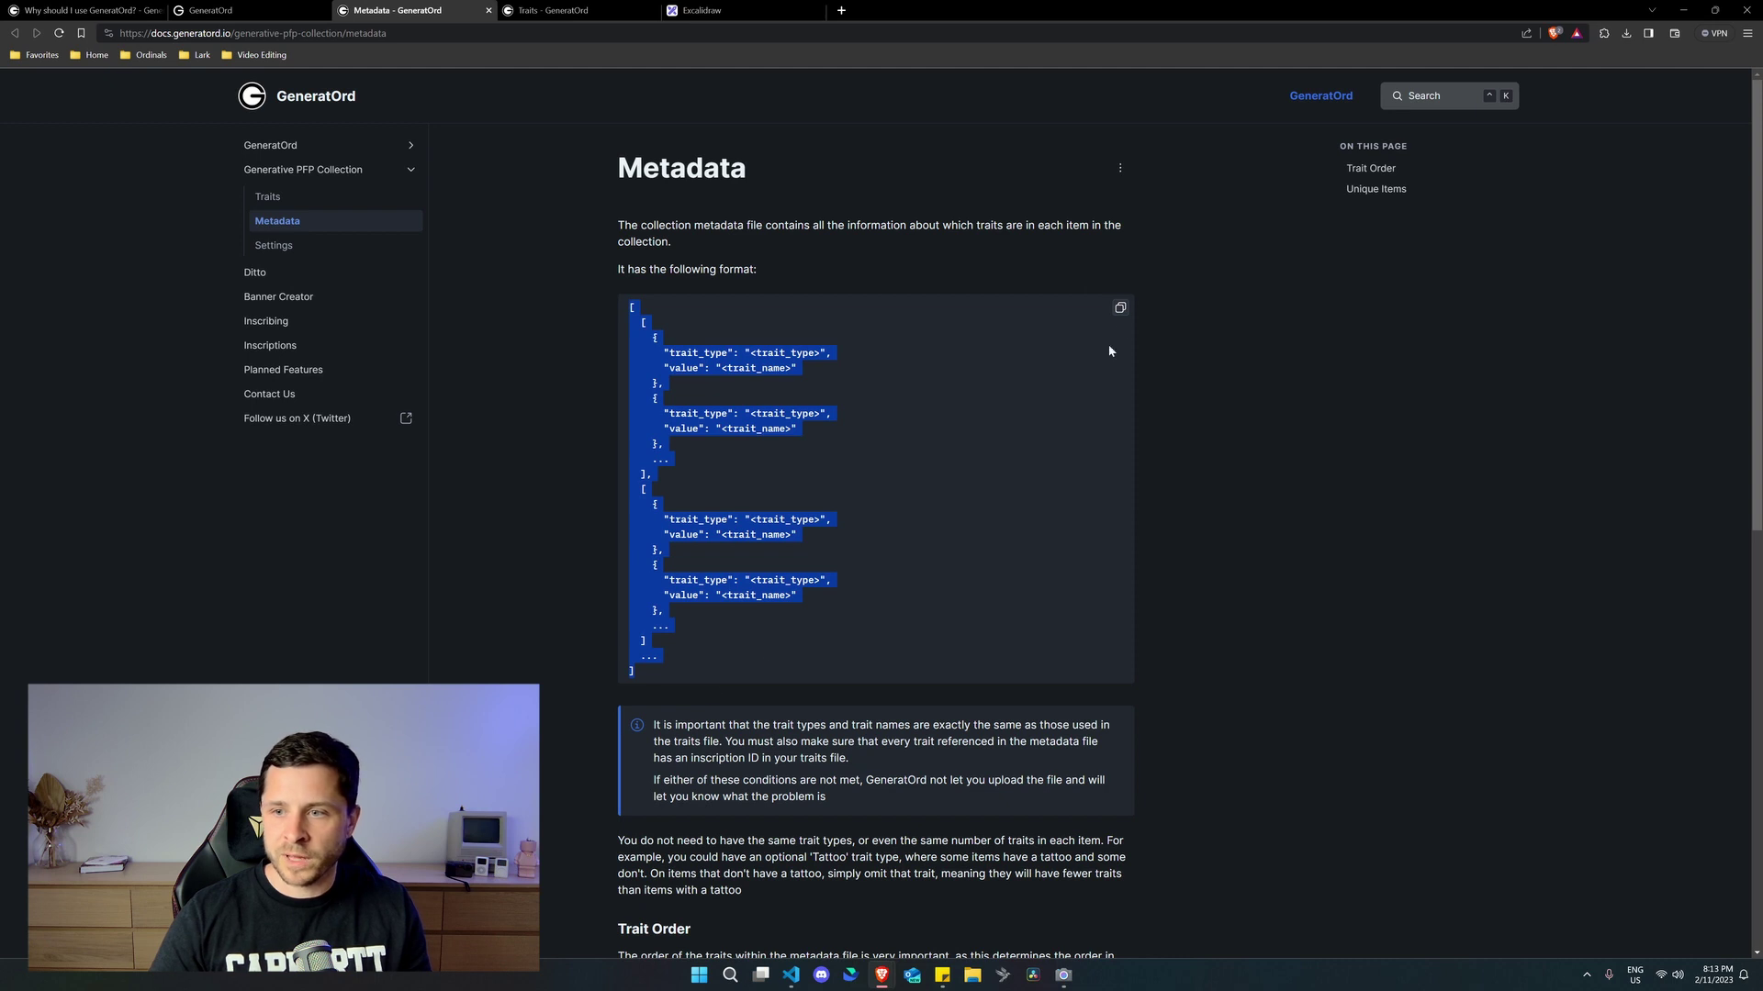
click(1120, 308)
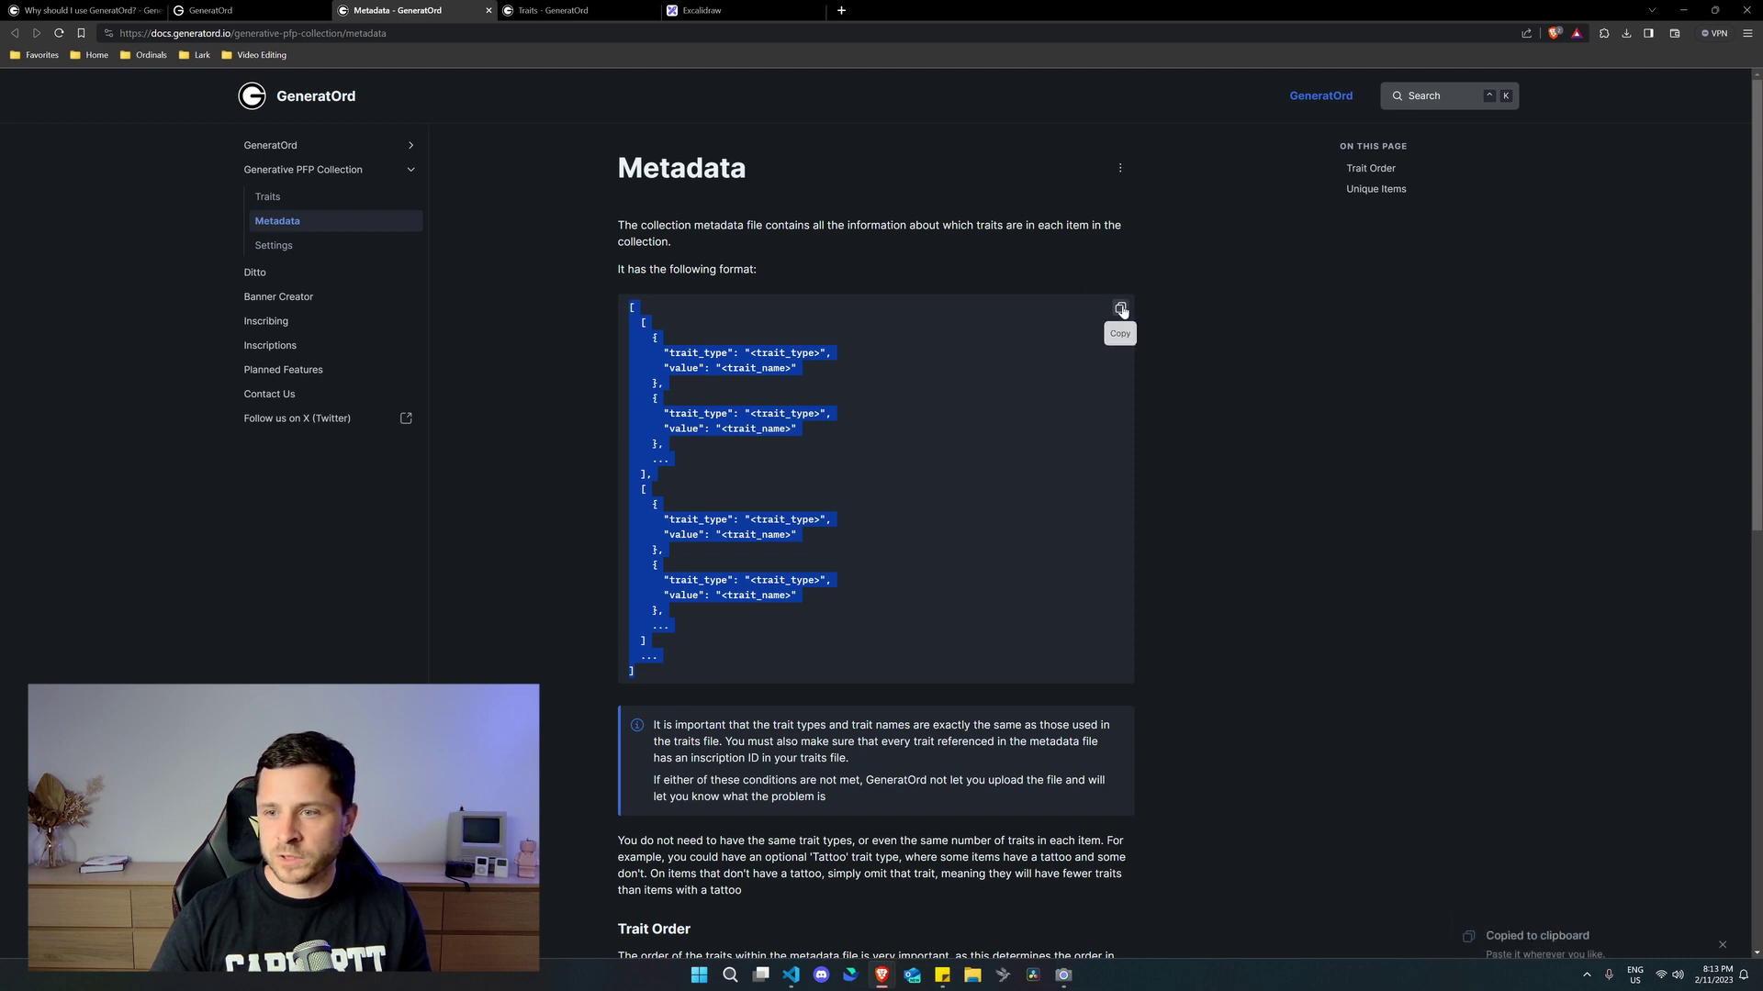
click(790, 975)
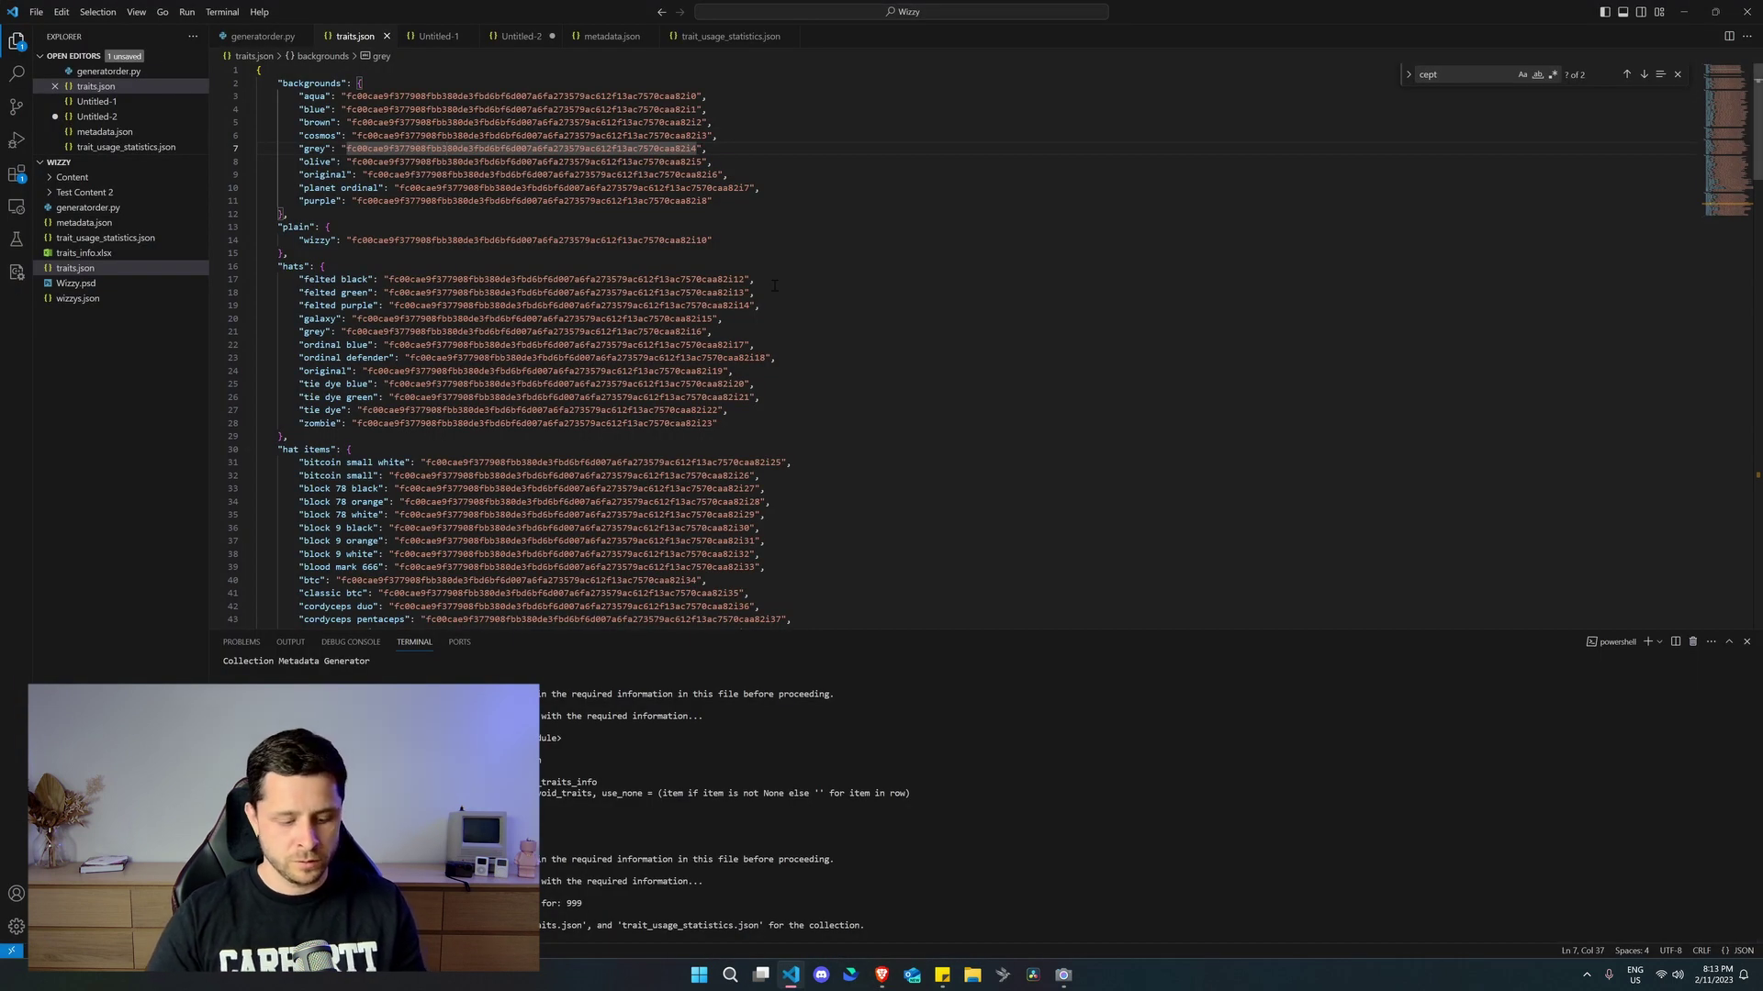
key(ctrl+n)
key(ctrl+v)
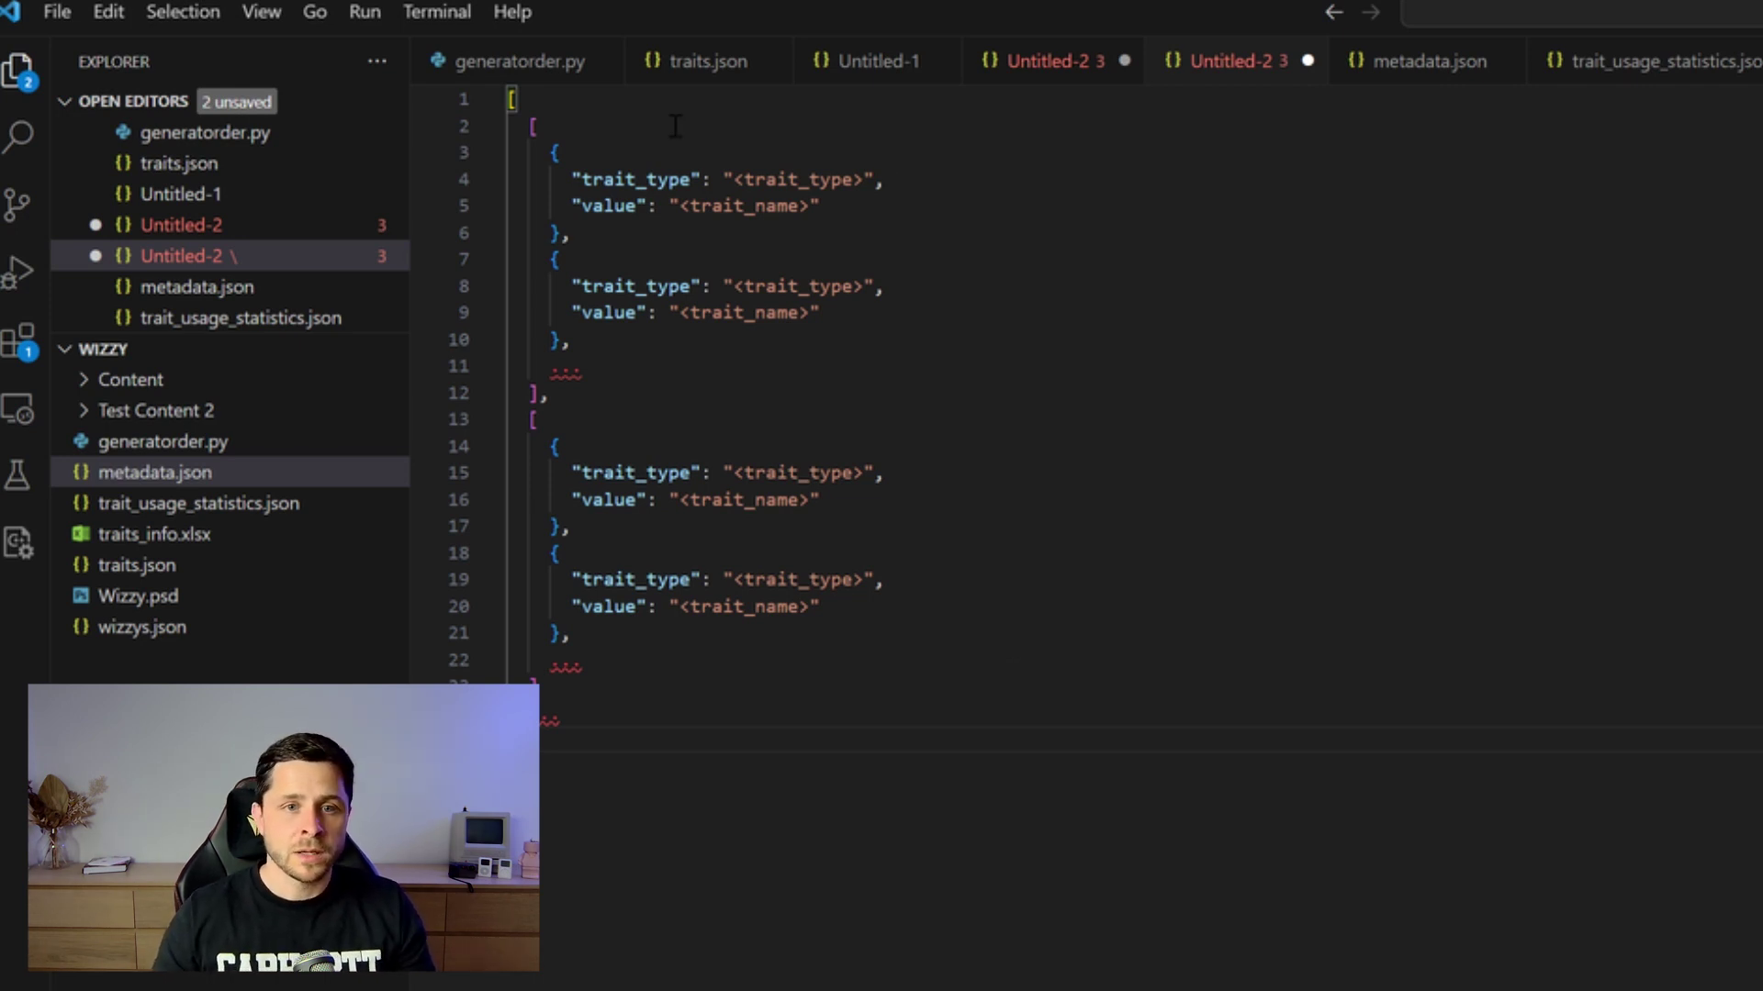
Replace the first trait's placeholders with trait_type Background and value red
drag(563, 395, 457, 128)
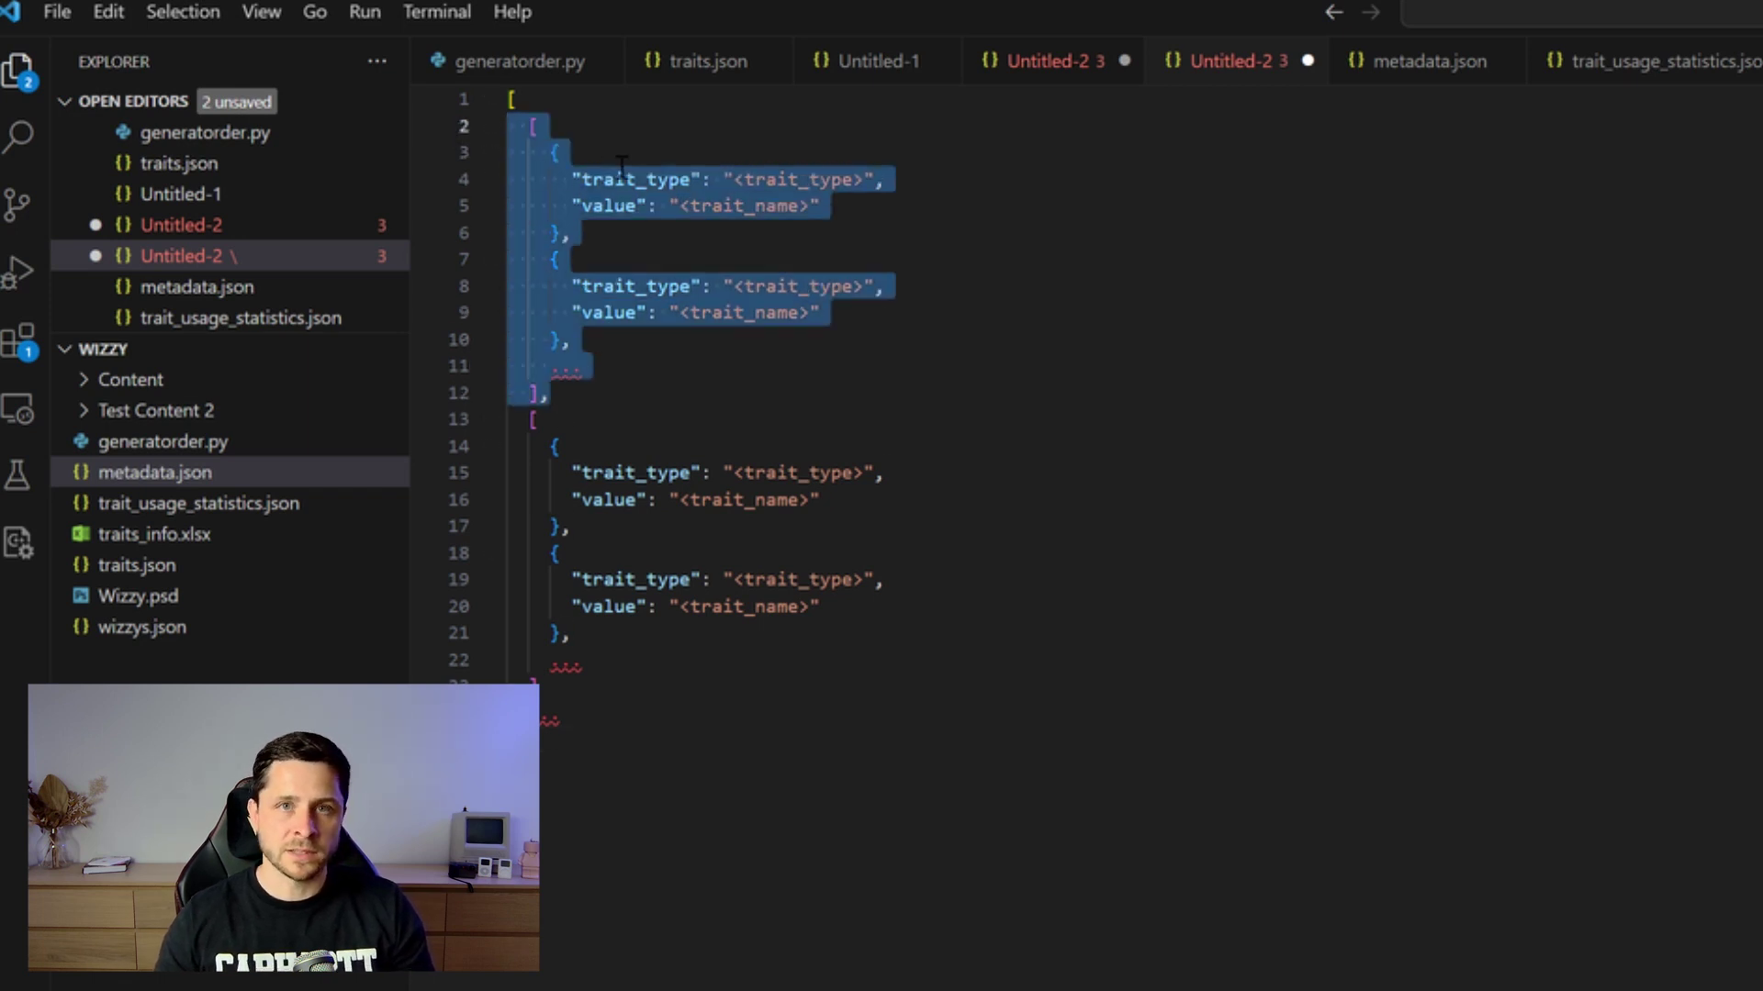
click(691, 180)
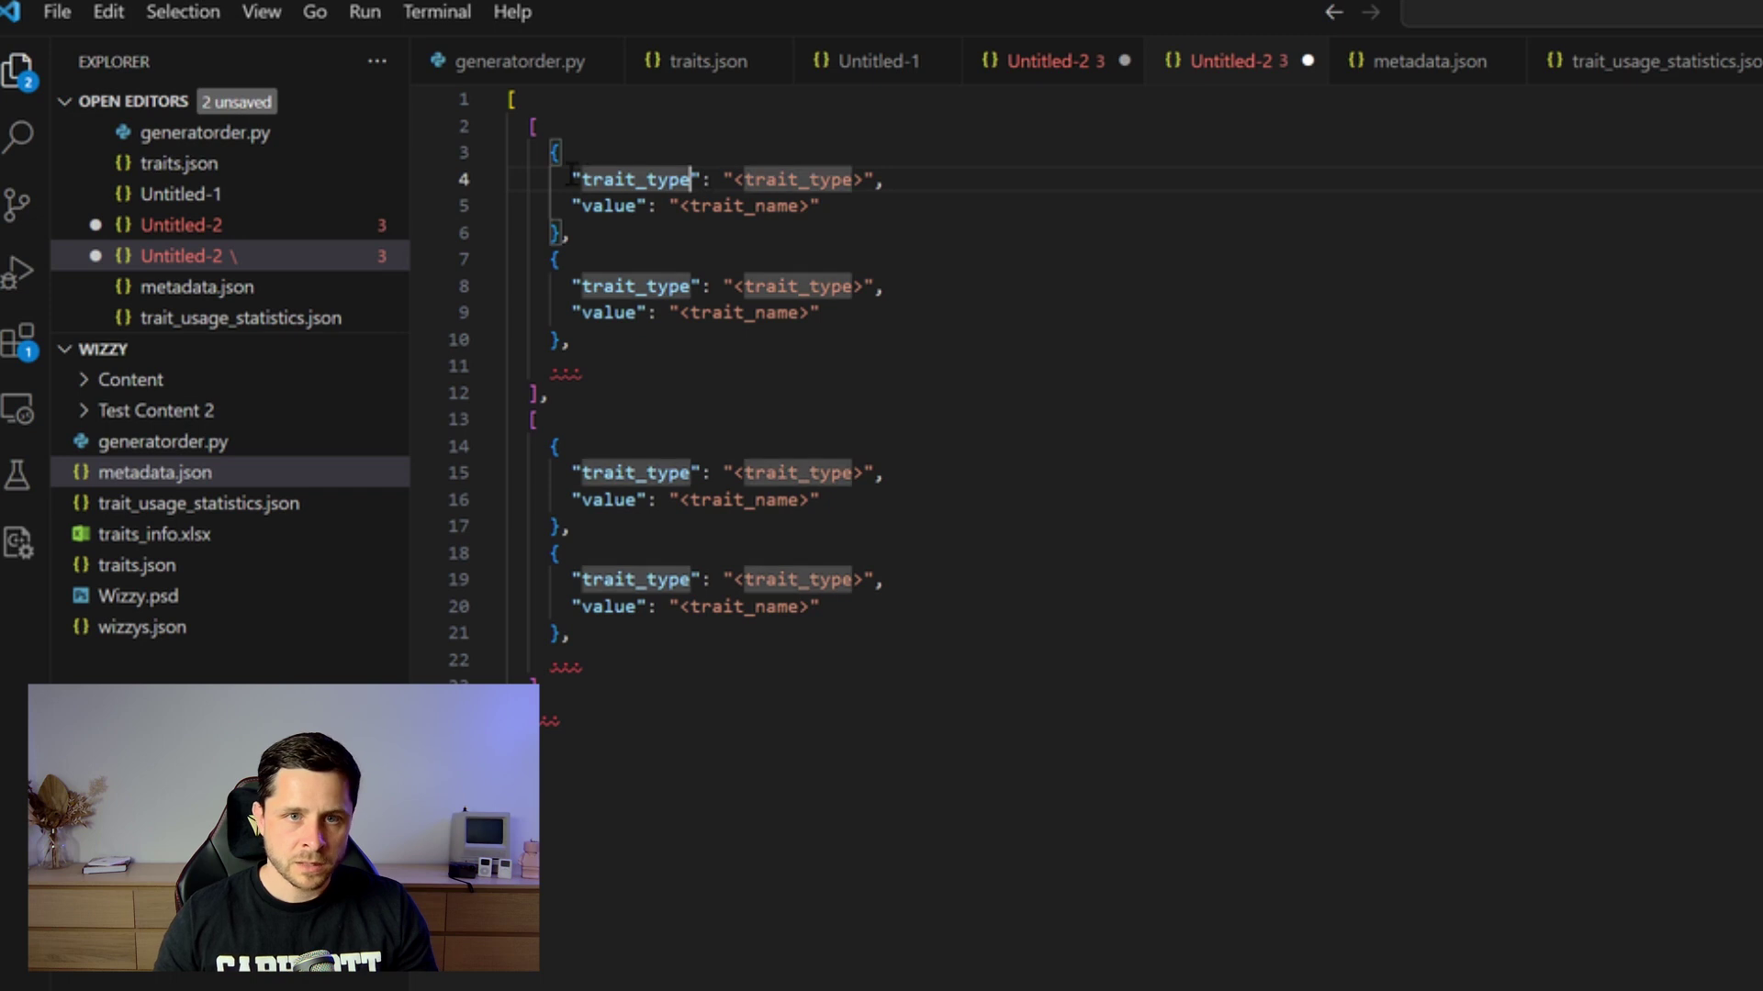
drag(868, 180, 731, 181)
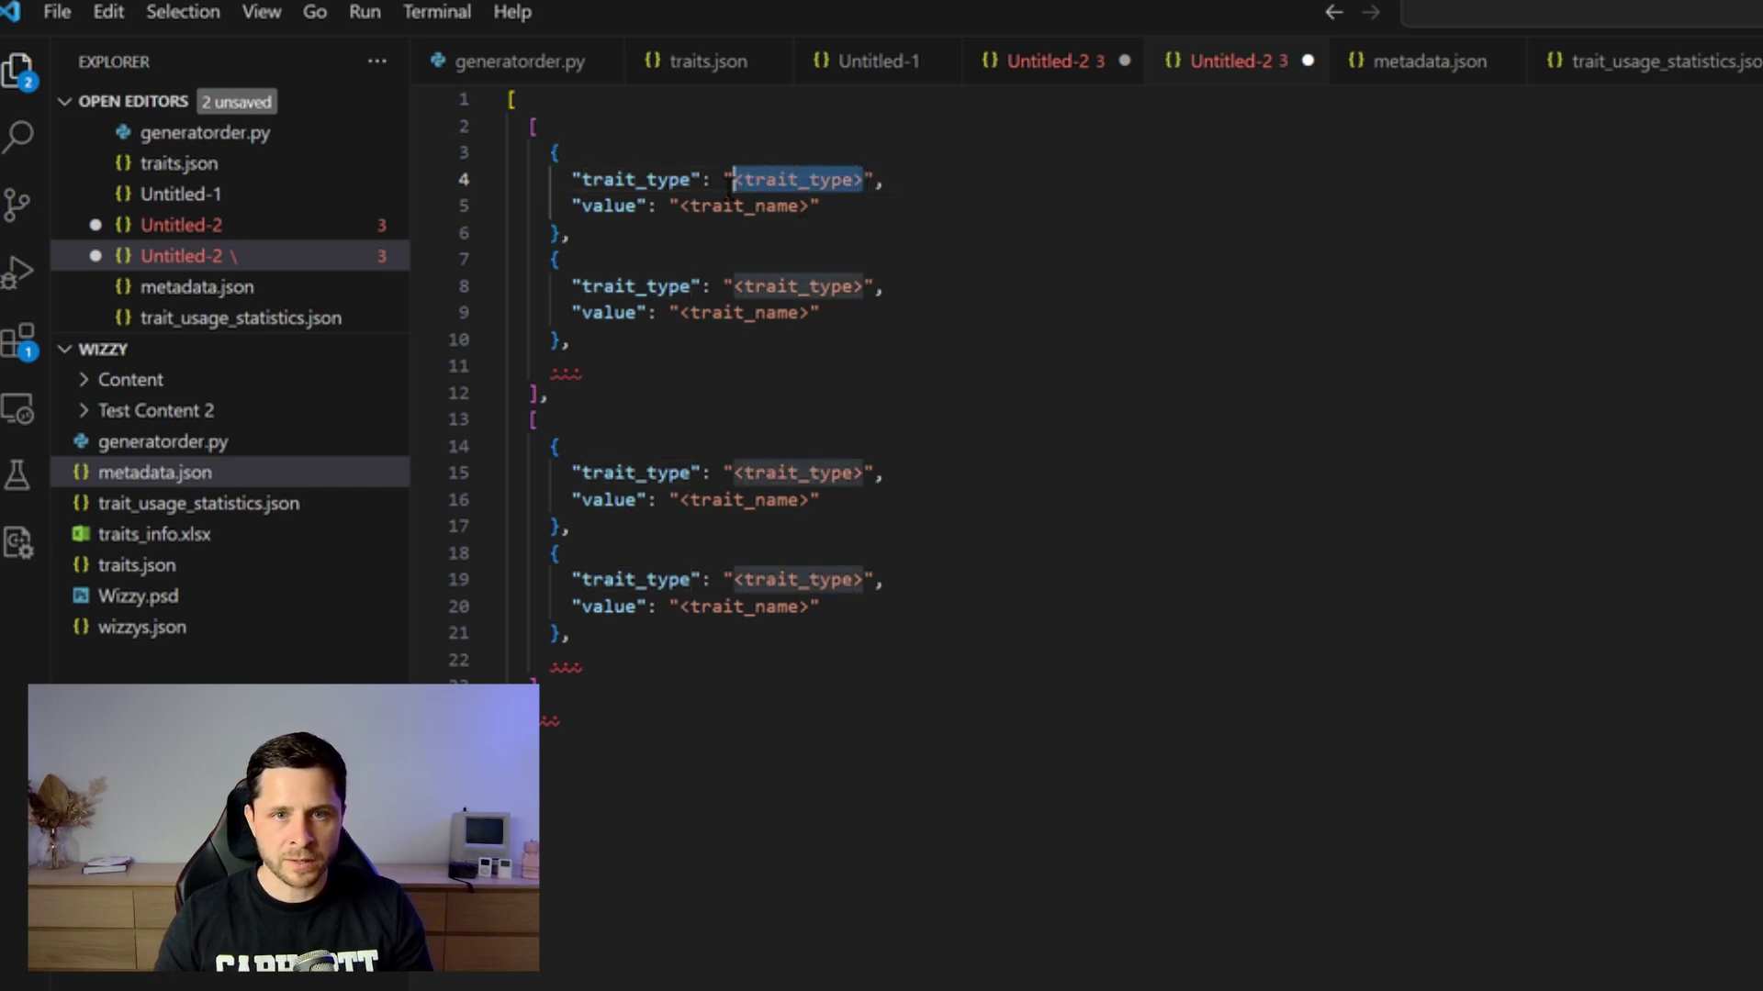
text(Background)
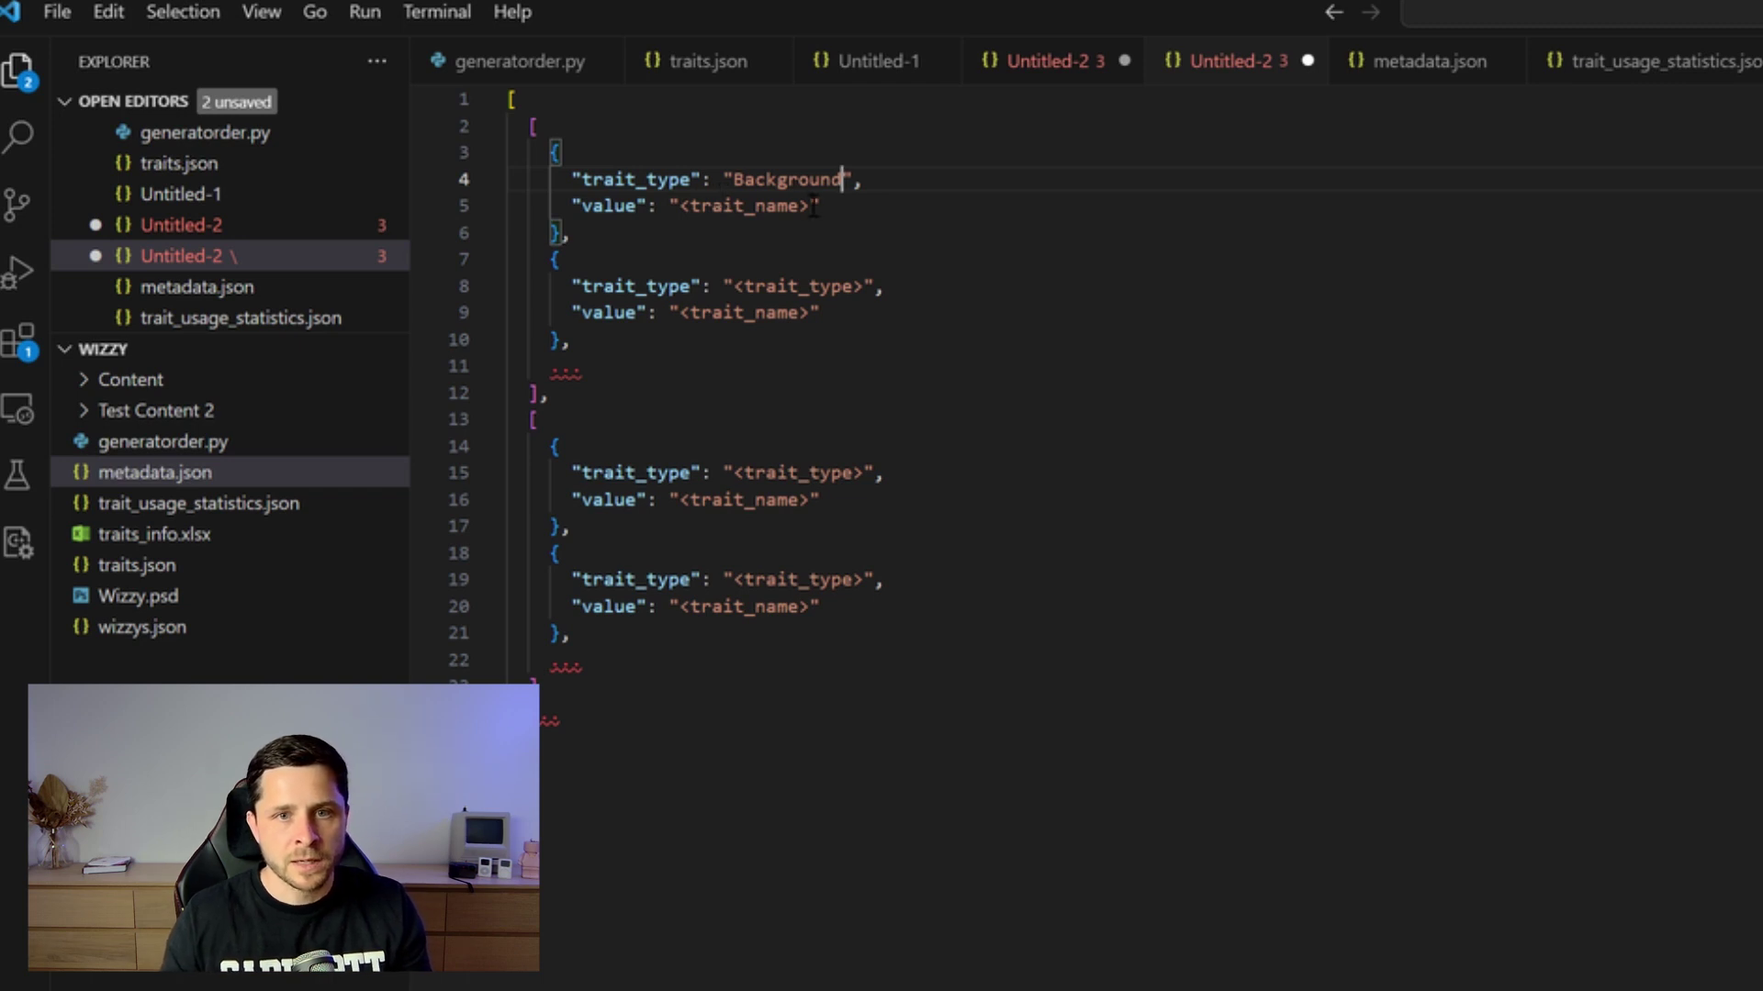
drag(813, 208, 680, 208)
text(red)
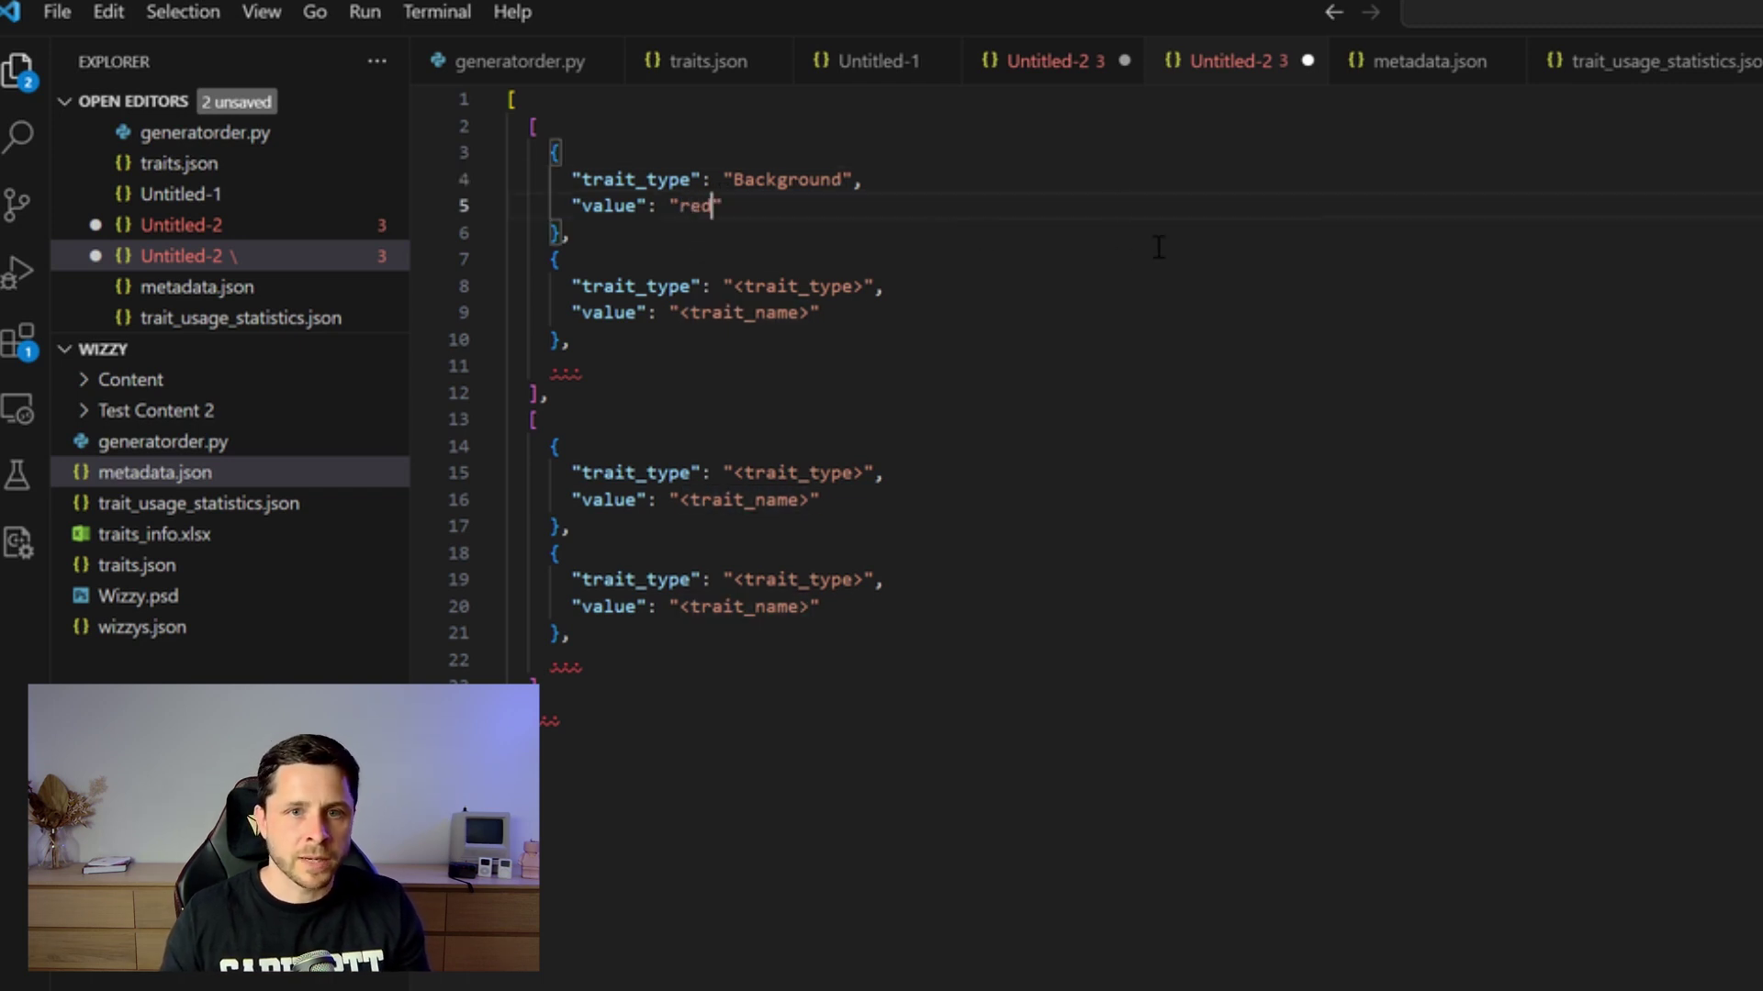
click(1100, 64)
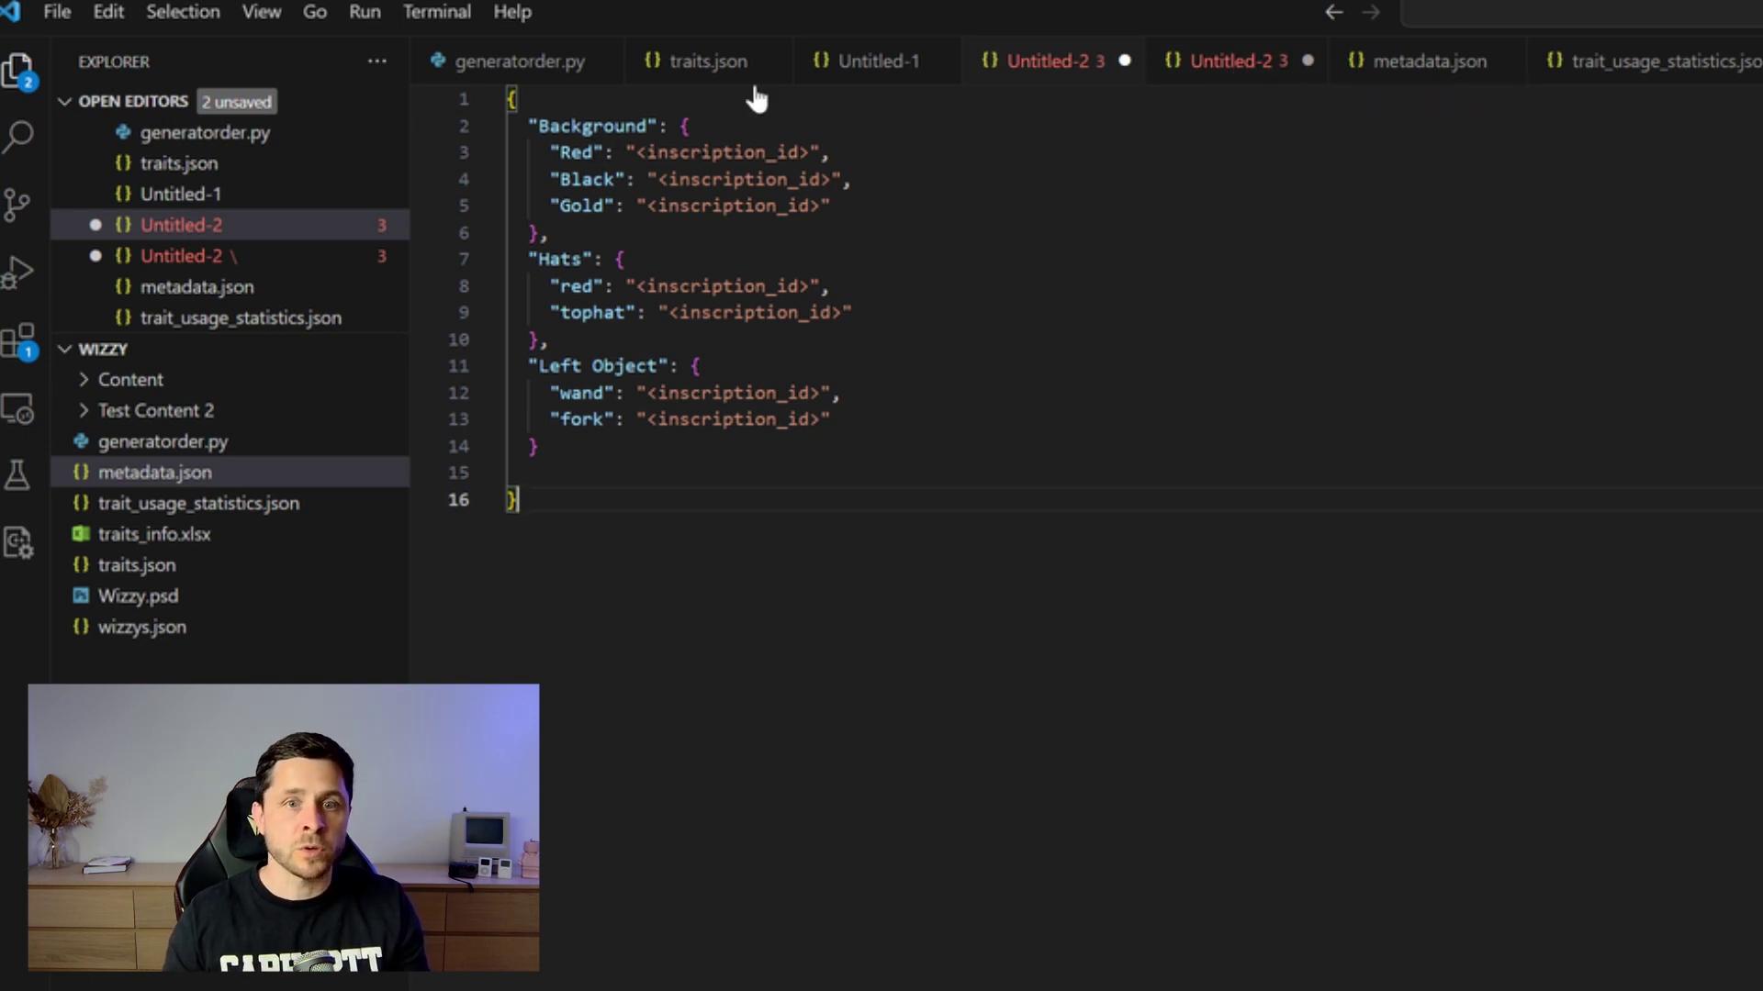
click(1207, 77)
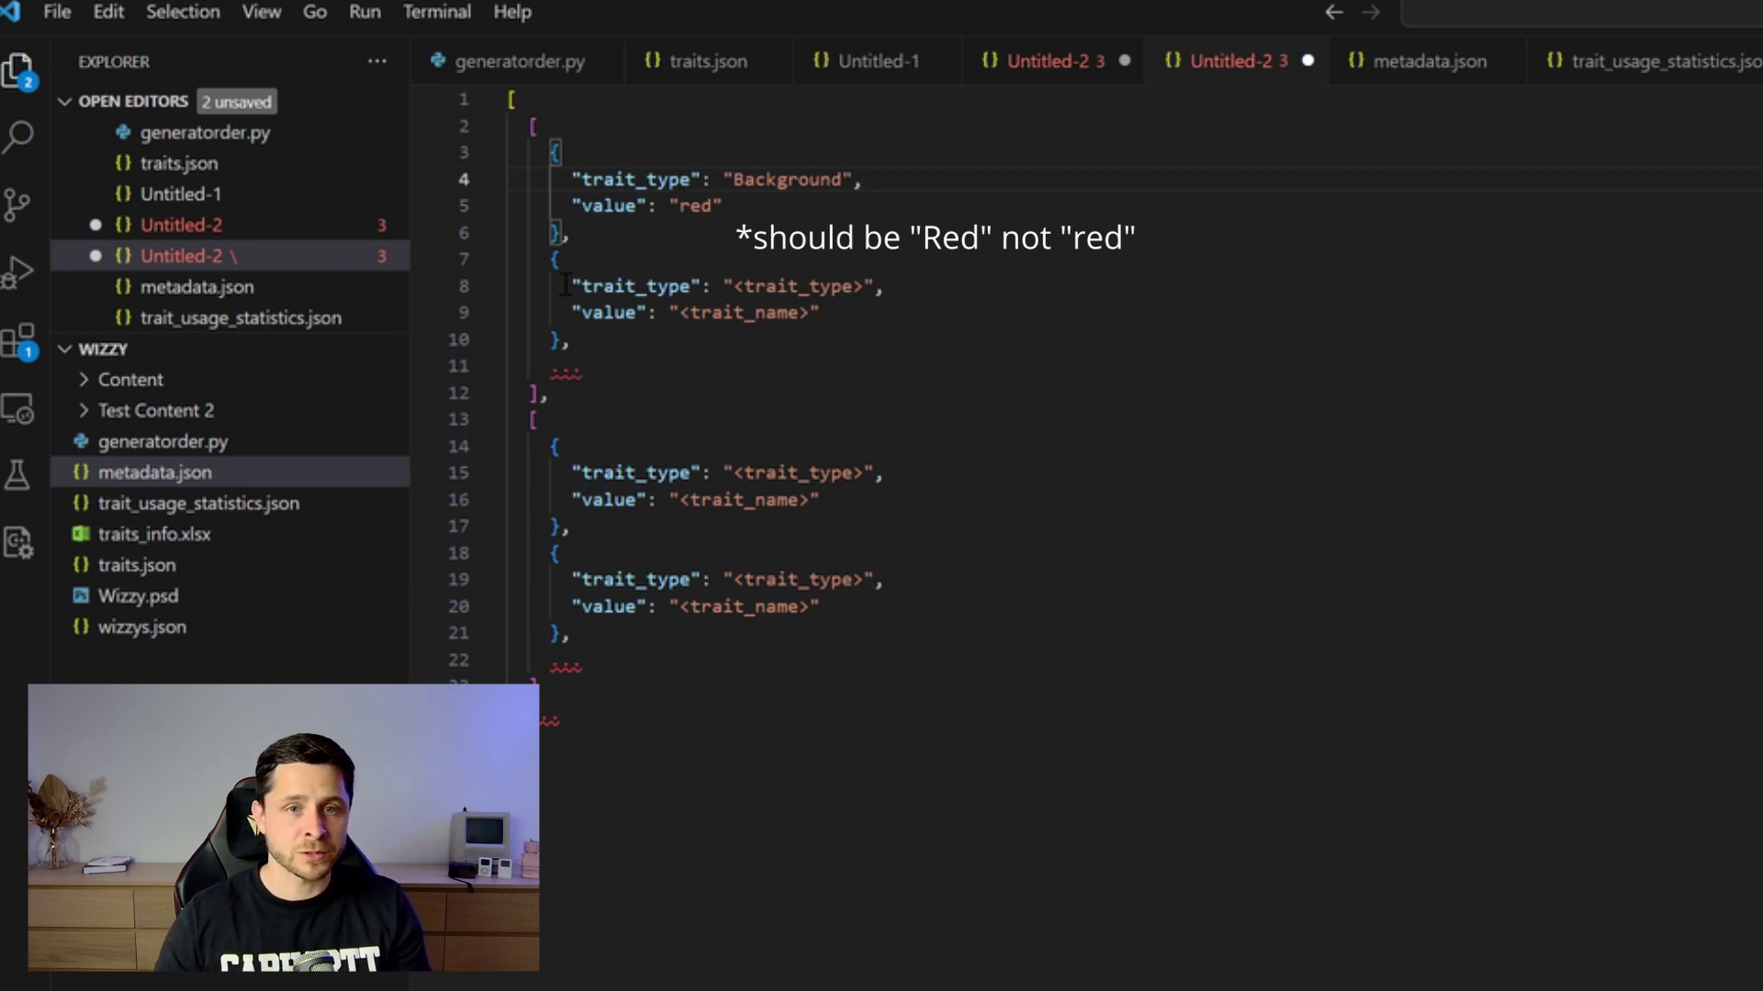
Fill the second trait as Hats: red and remove its trailing comma and blank line
drag(863, 285, 733, 285)
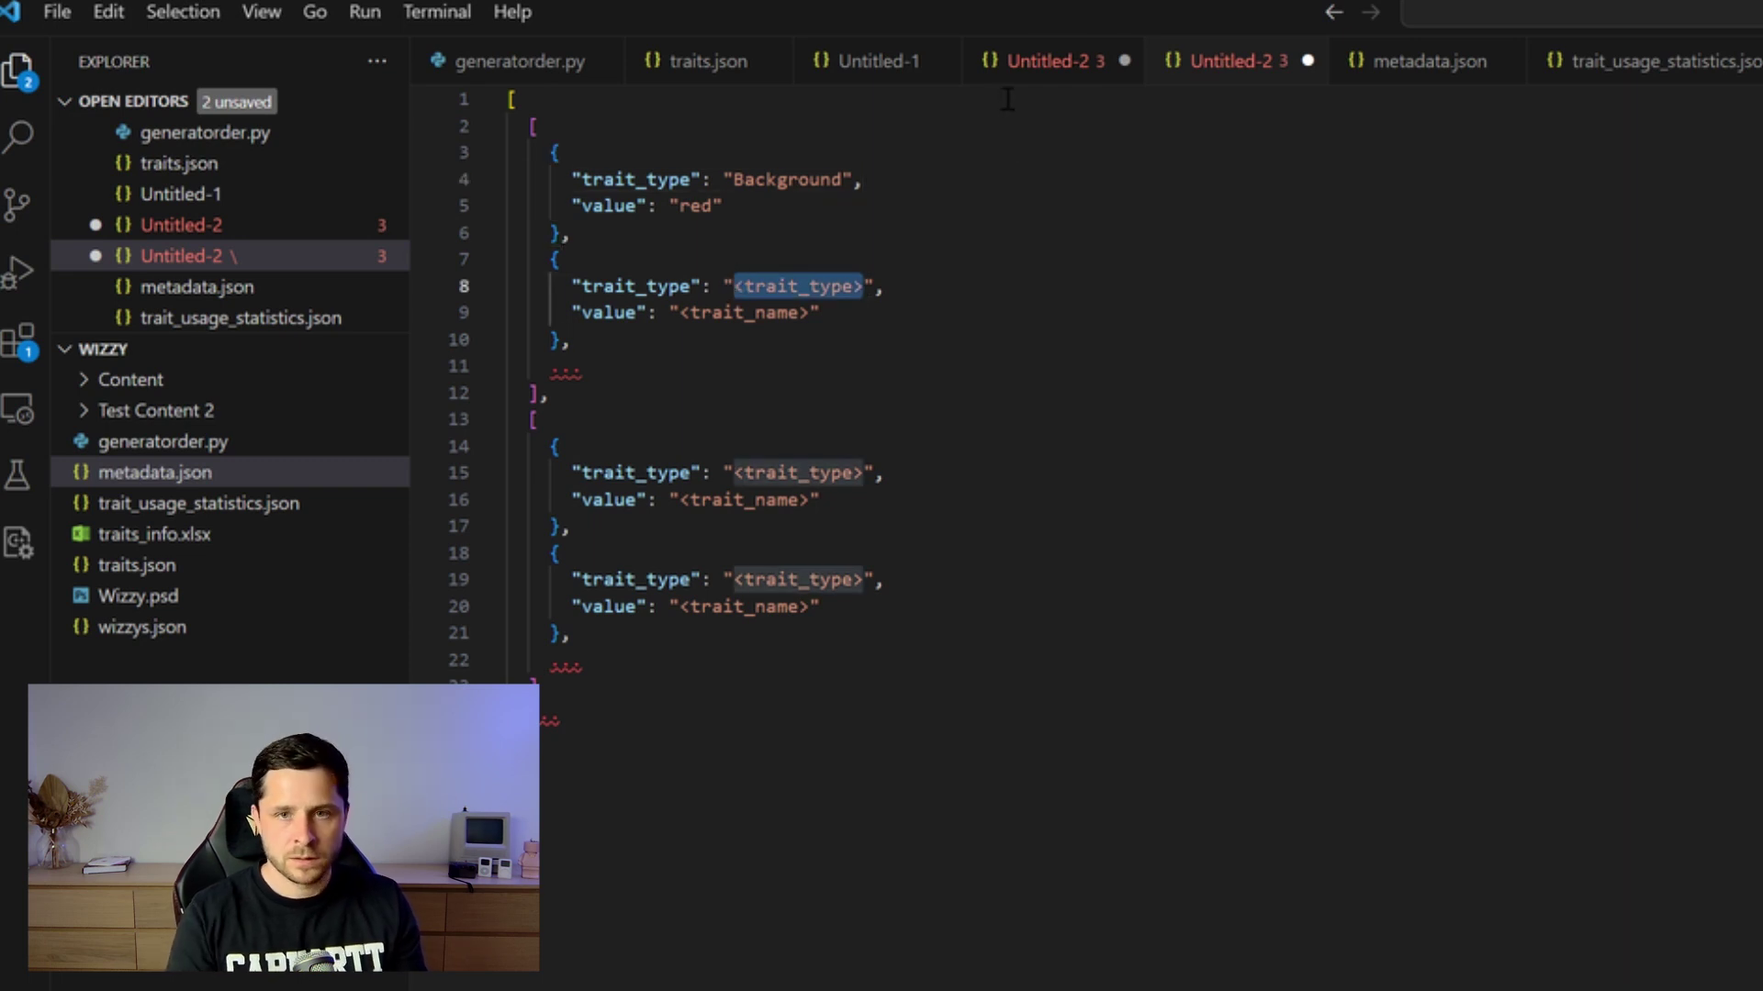
click(1045, 60)
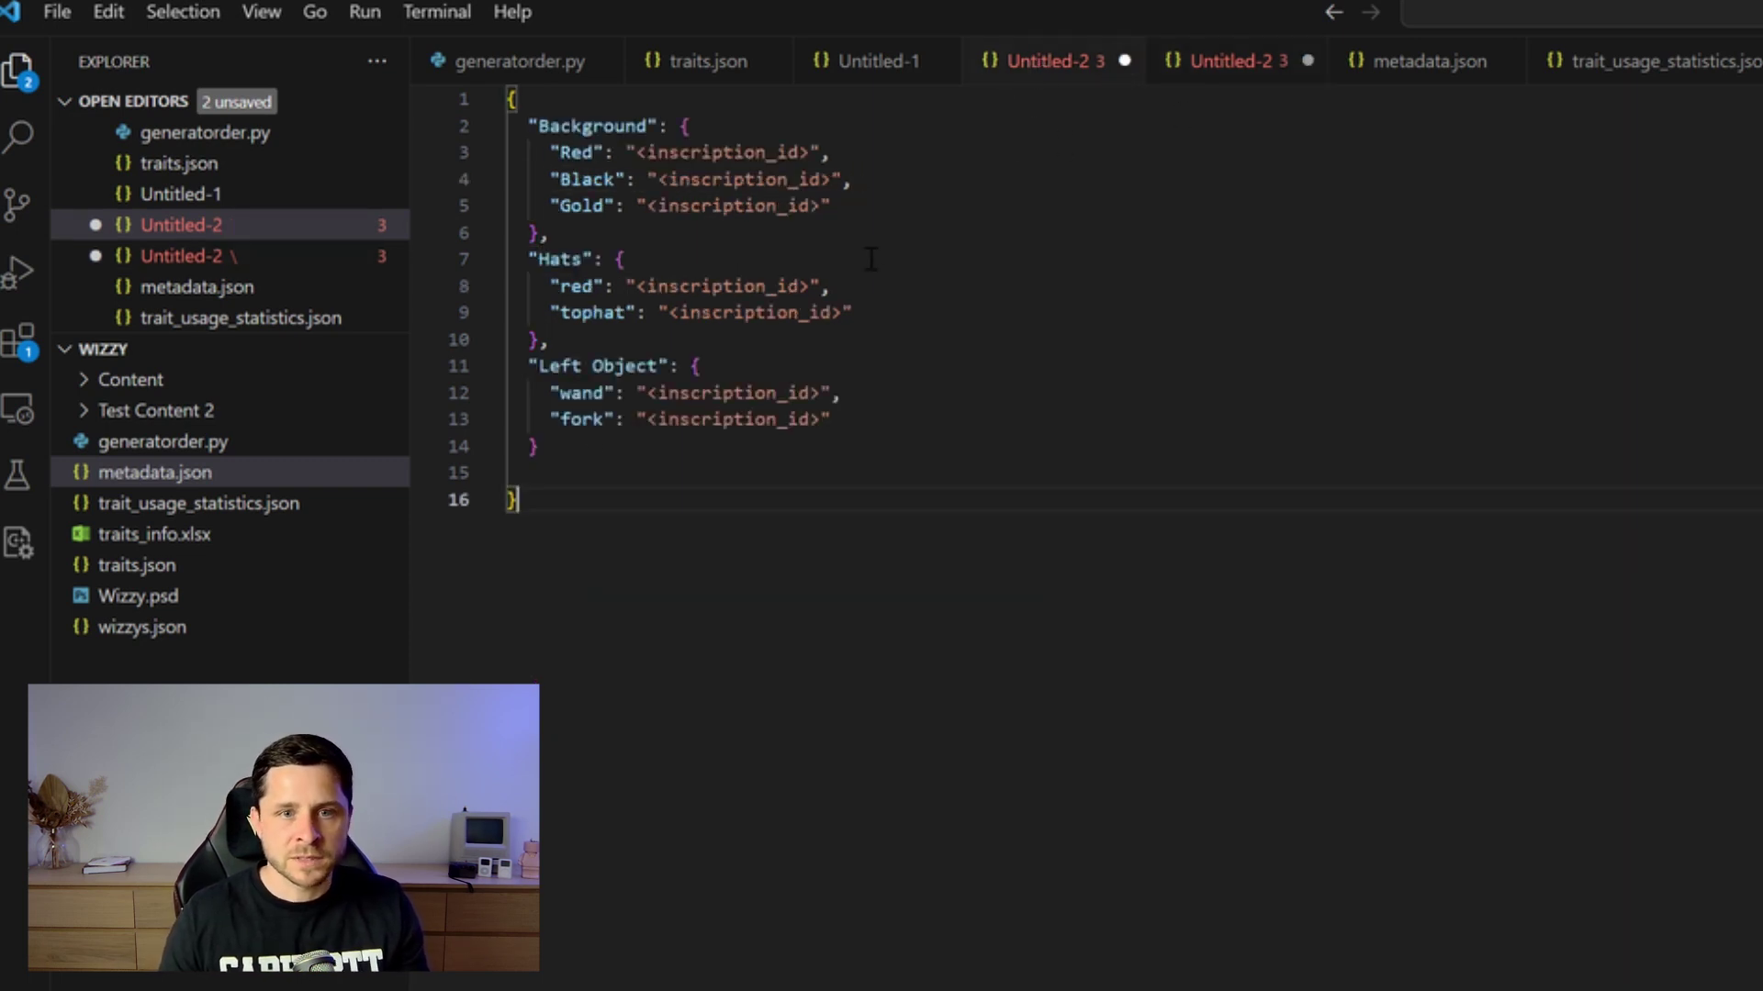
click(1184, 64)
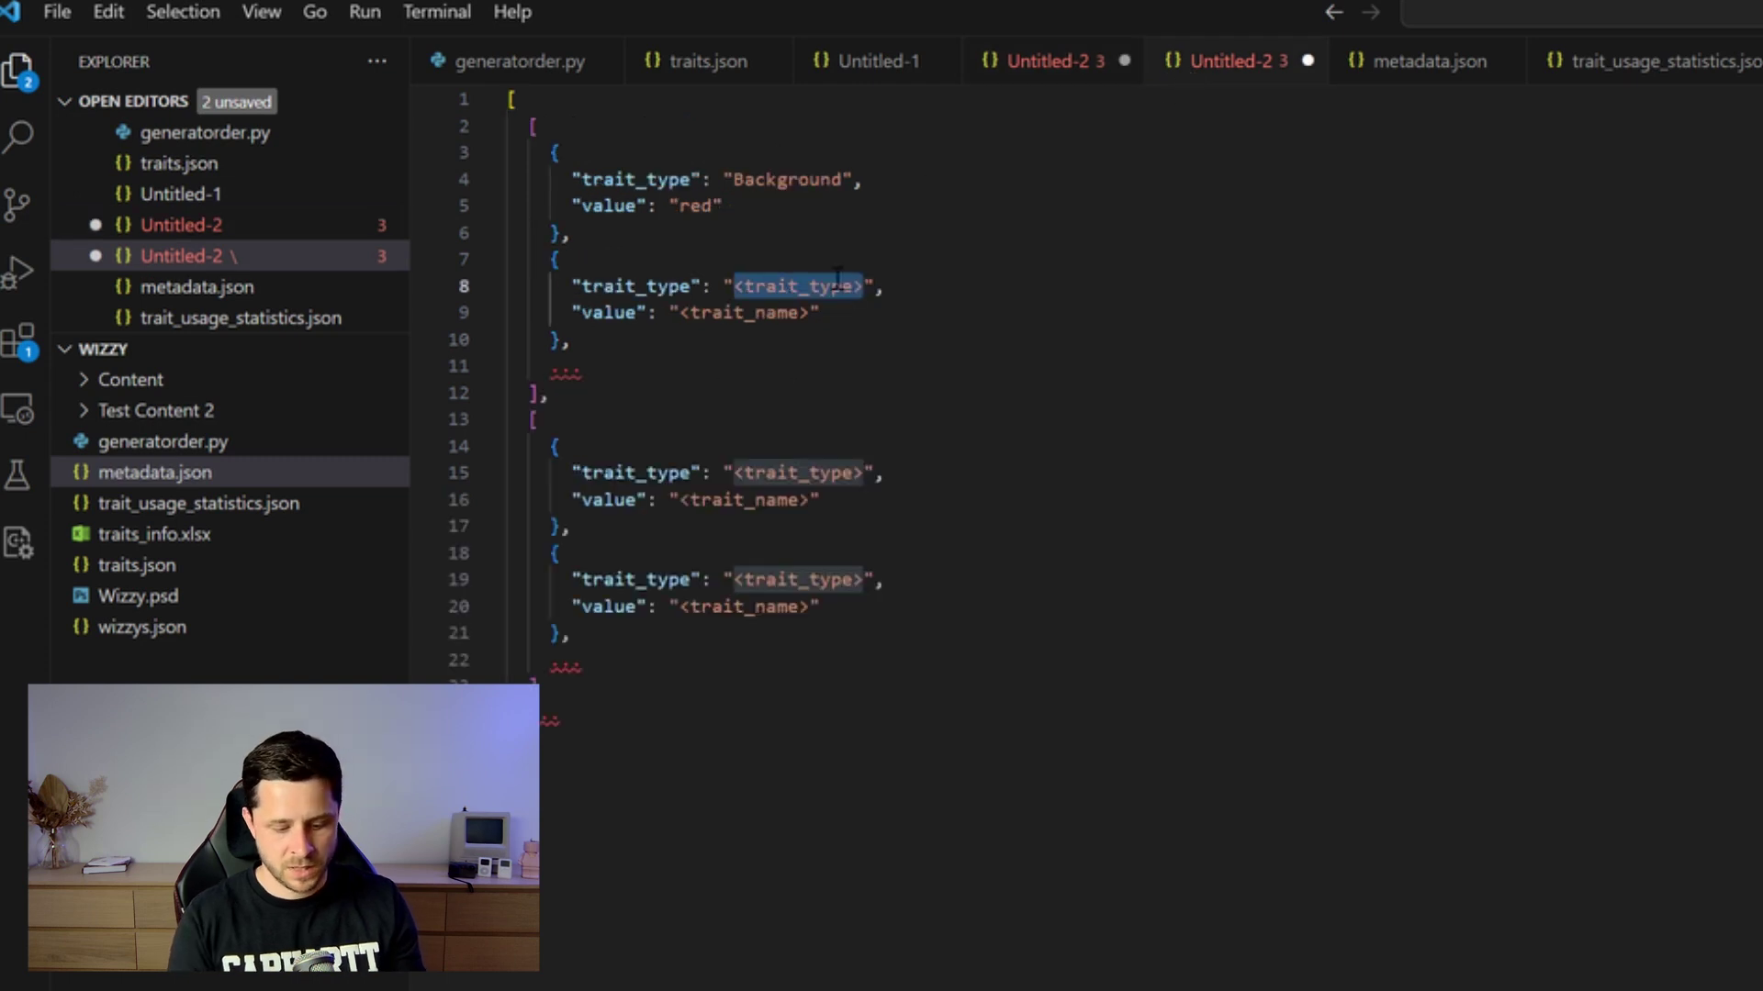
text(Hats)
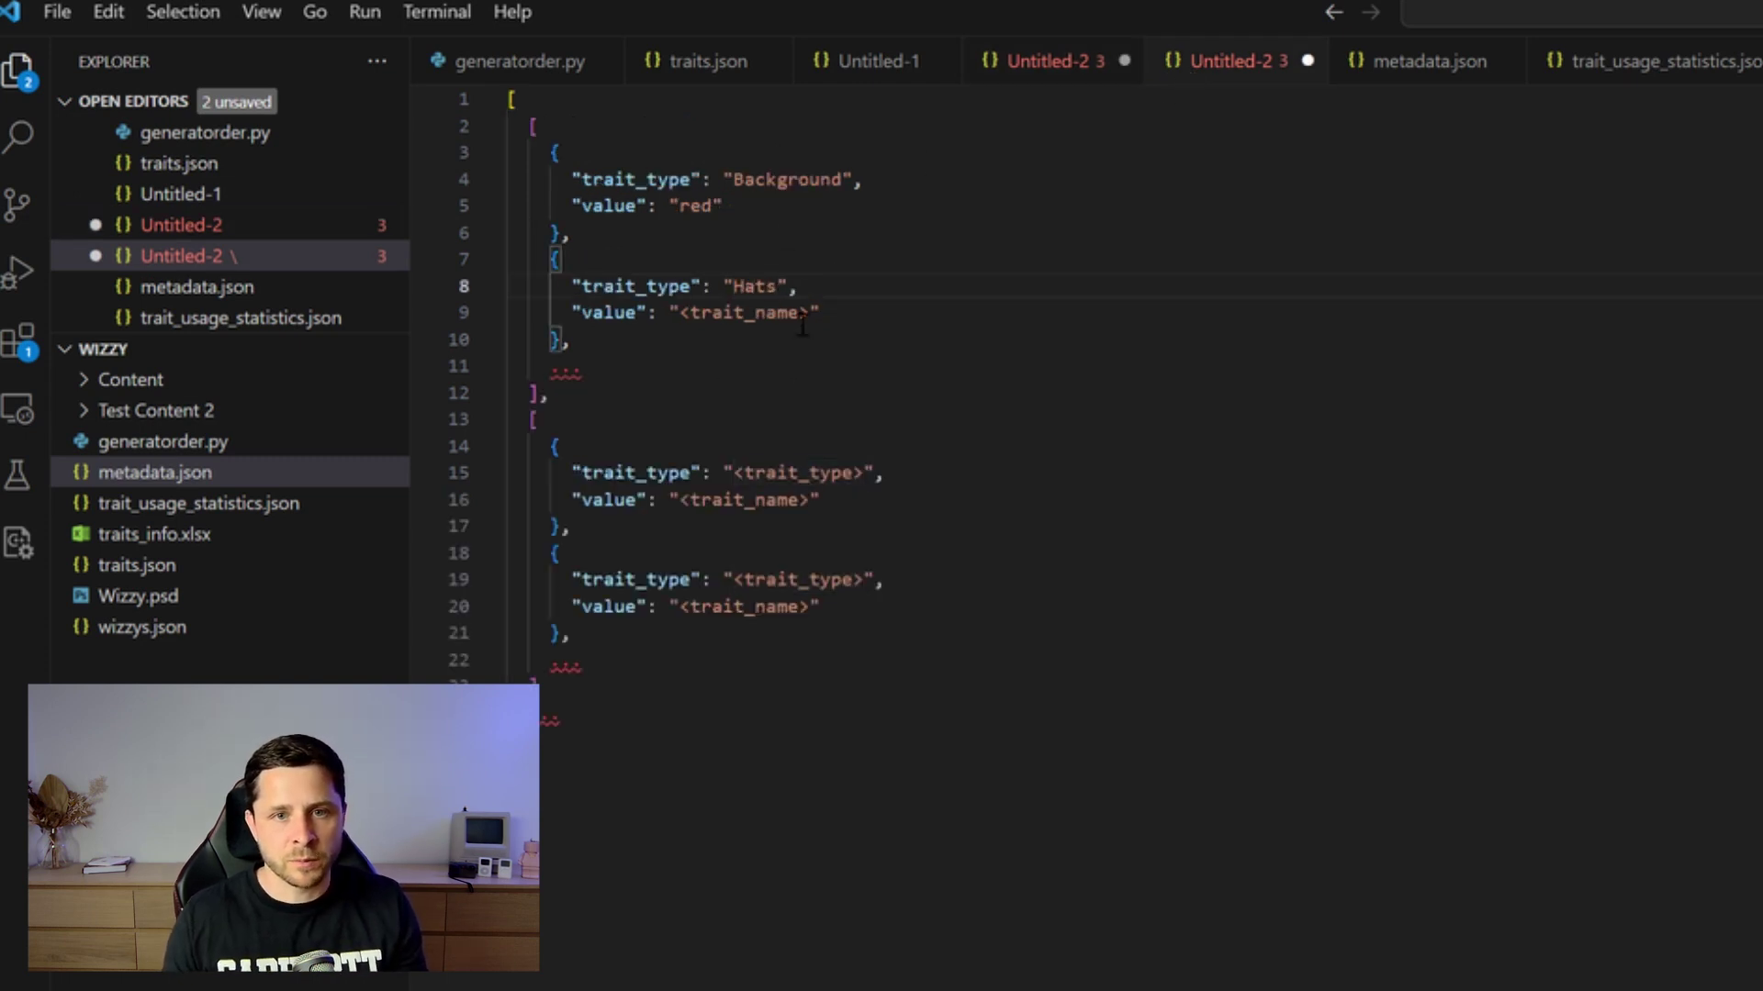
drag(810, 314, 679, 314)
text(red)
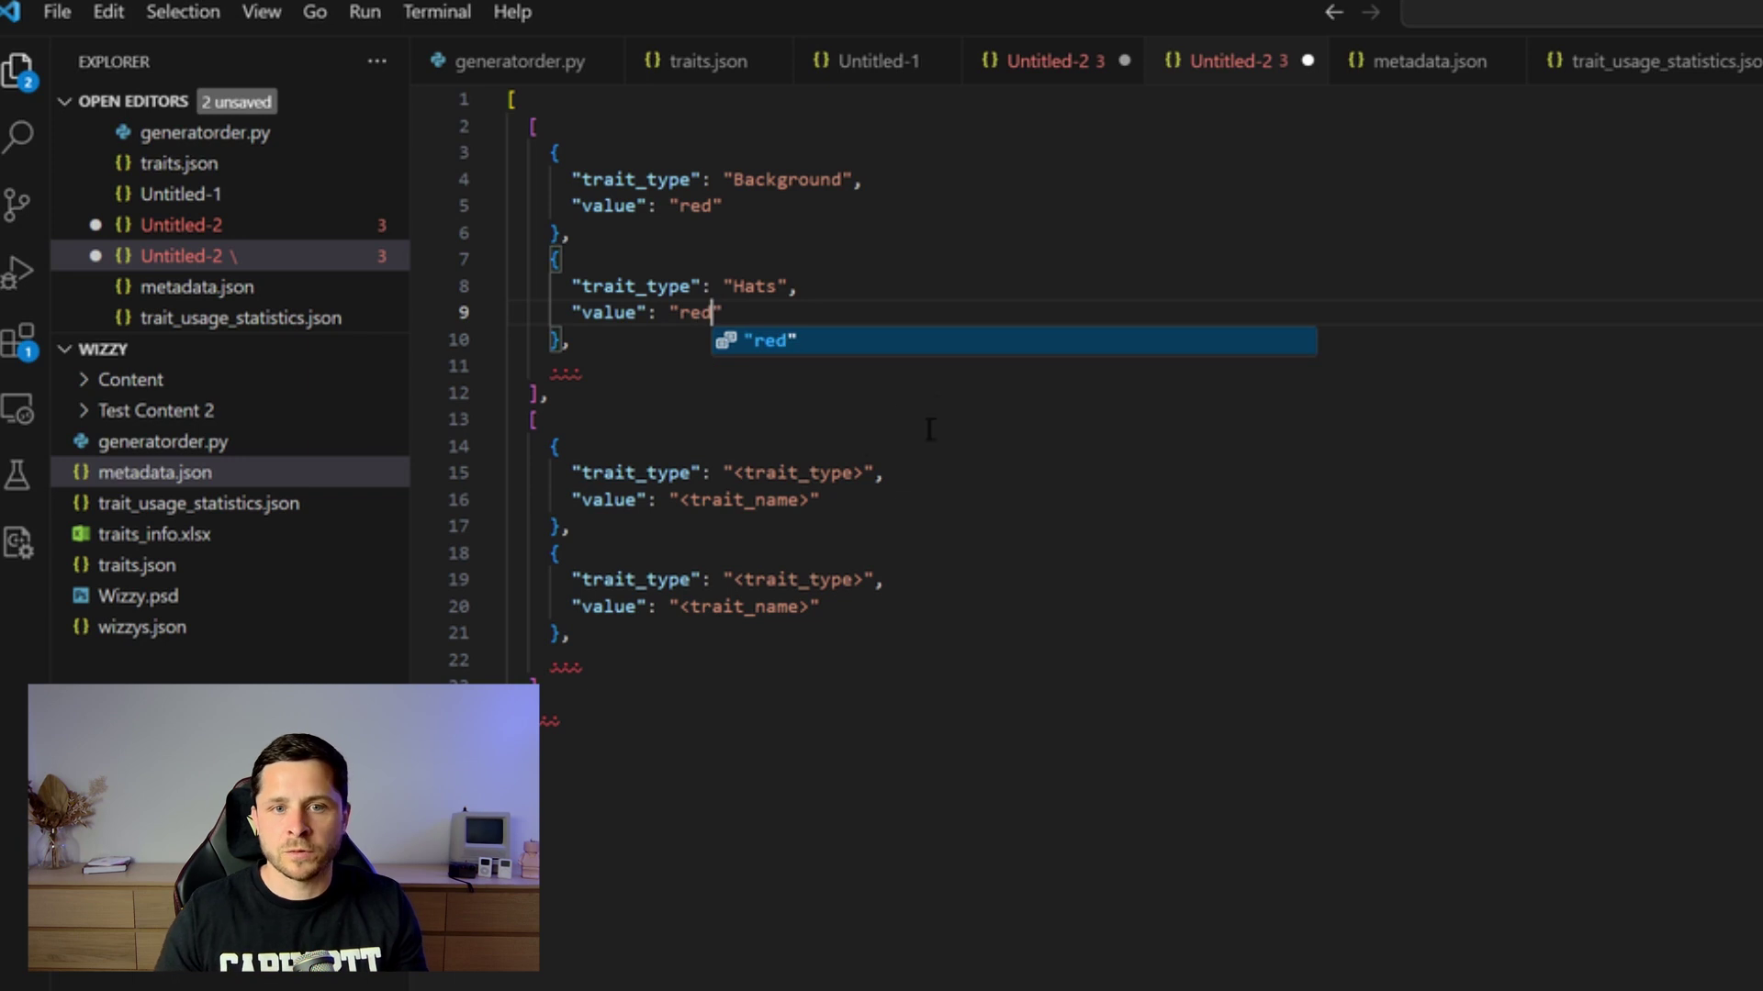
click(935, 410)
click(672, 340)
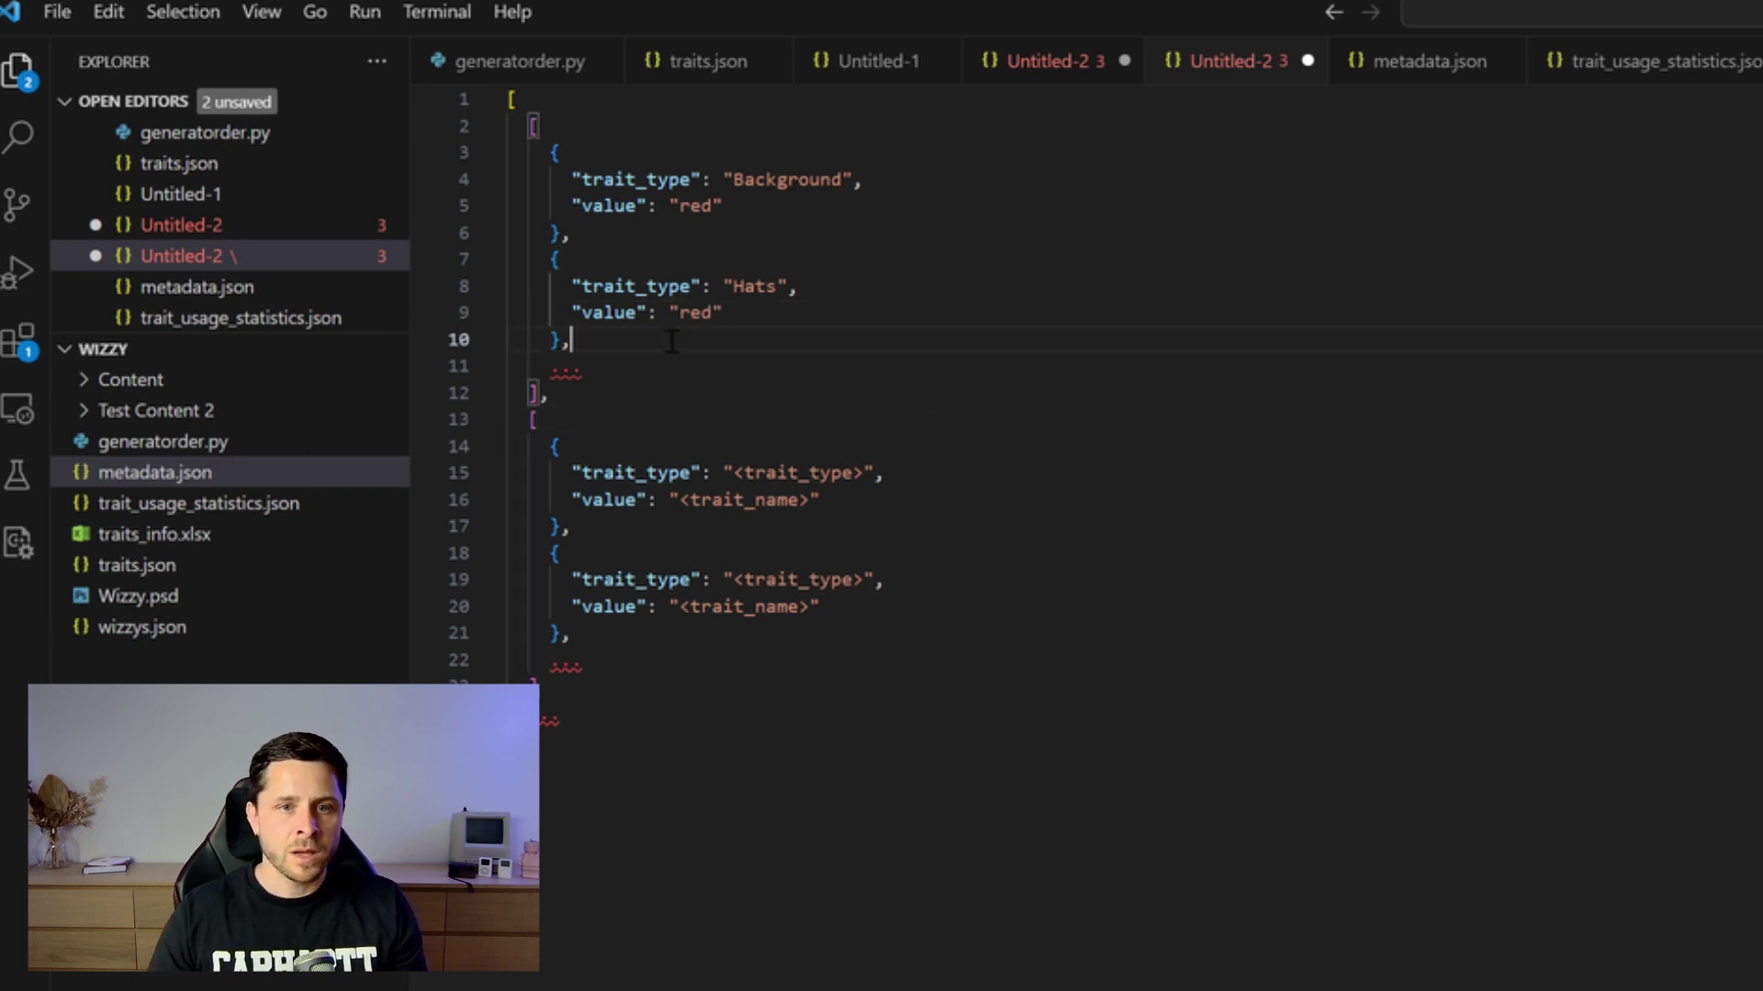
key(BackSpace)
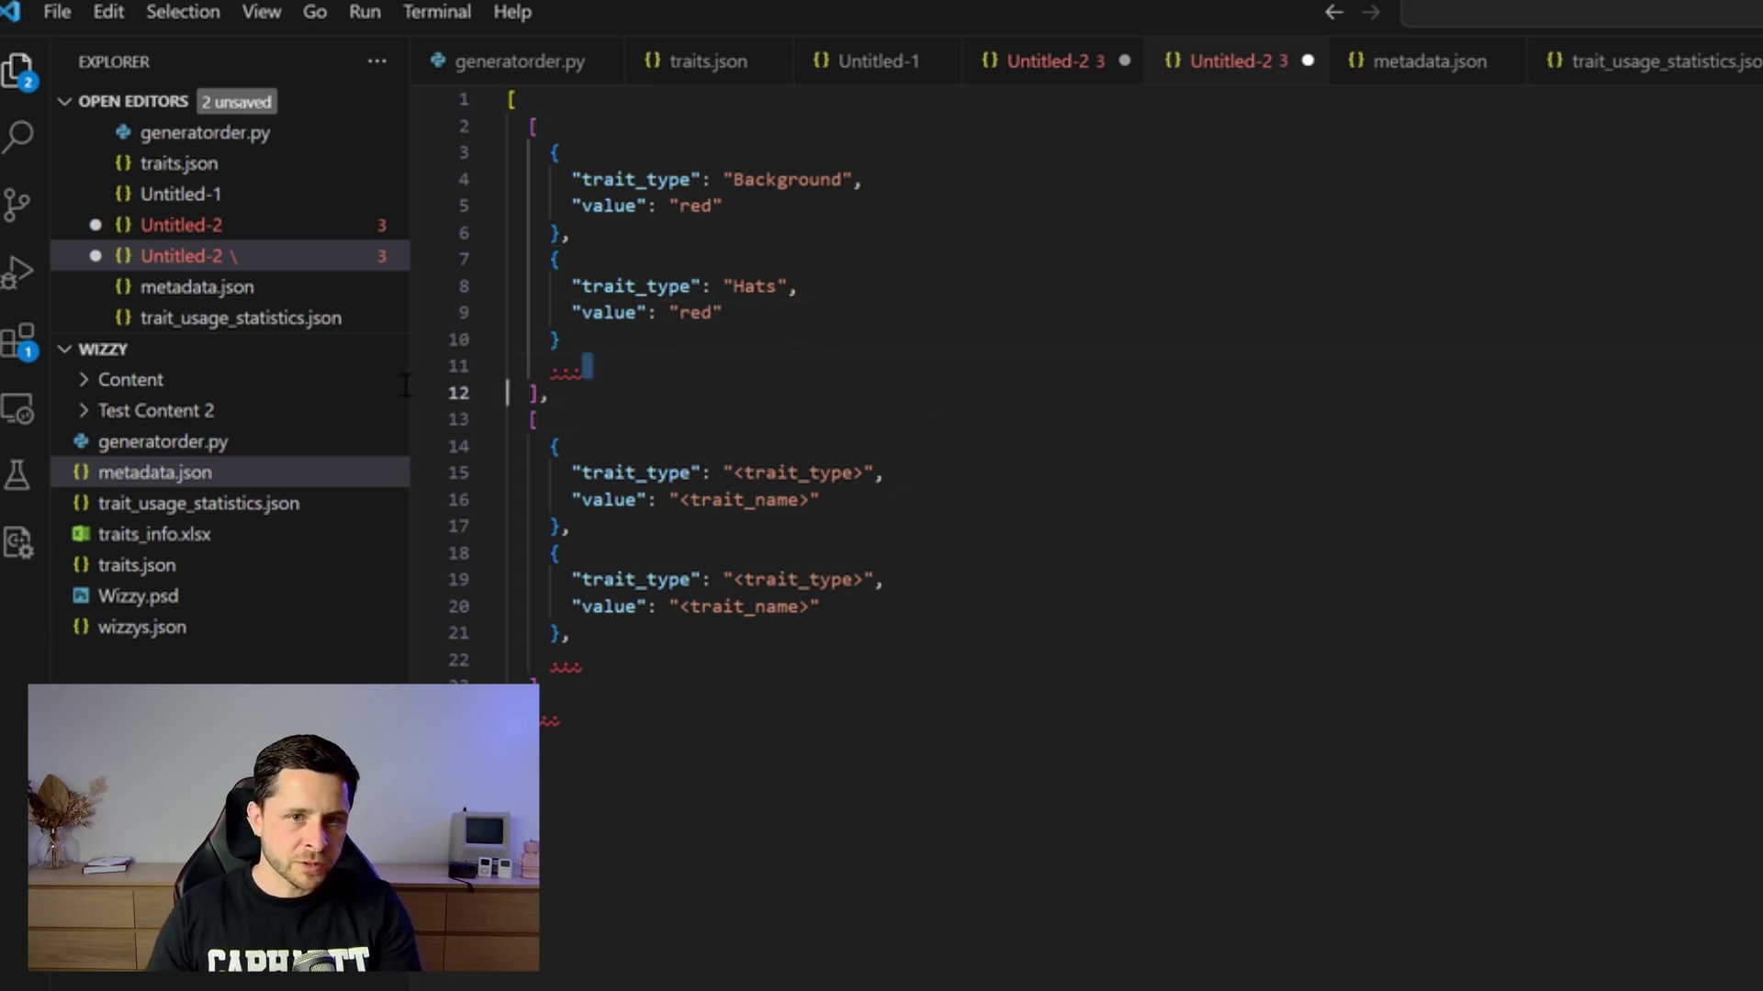
key(shift+Down)
key(Delete)
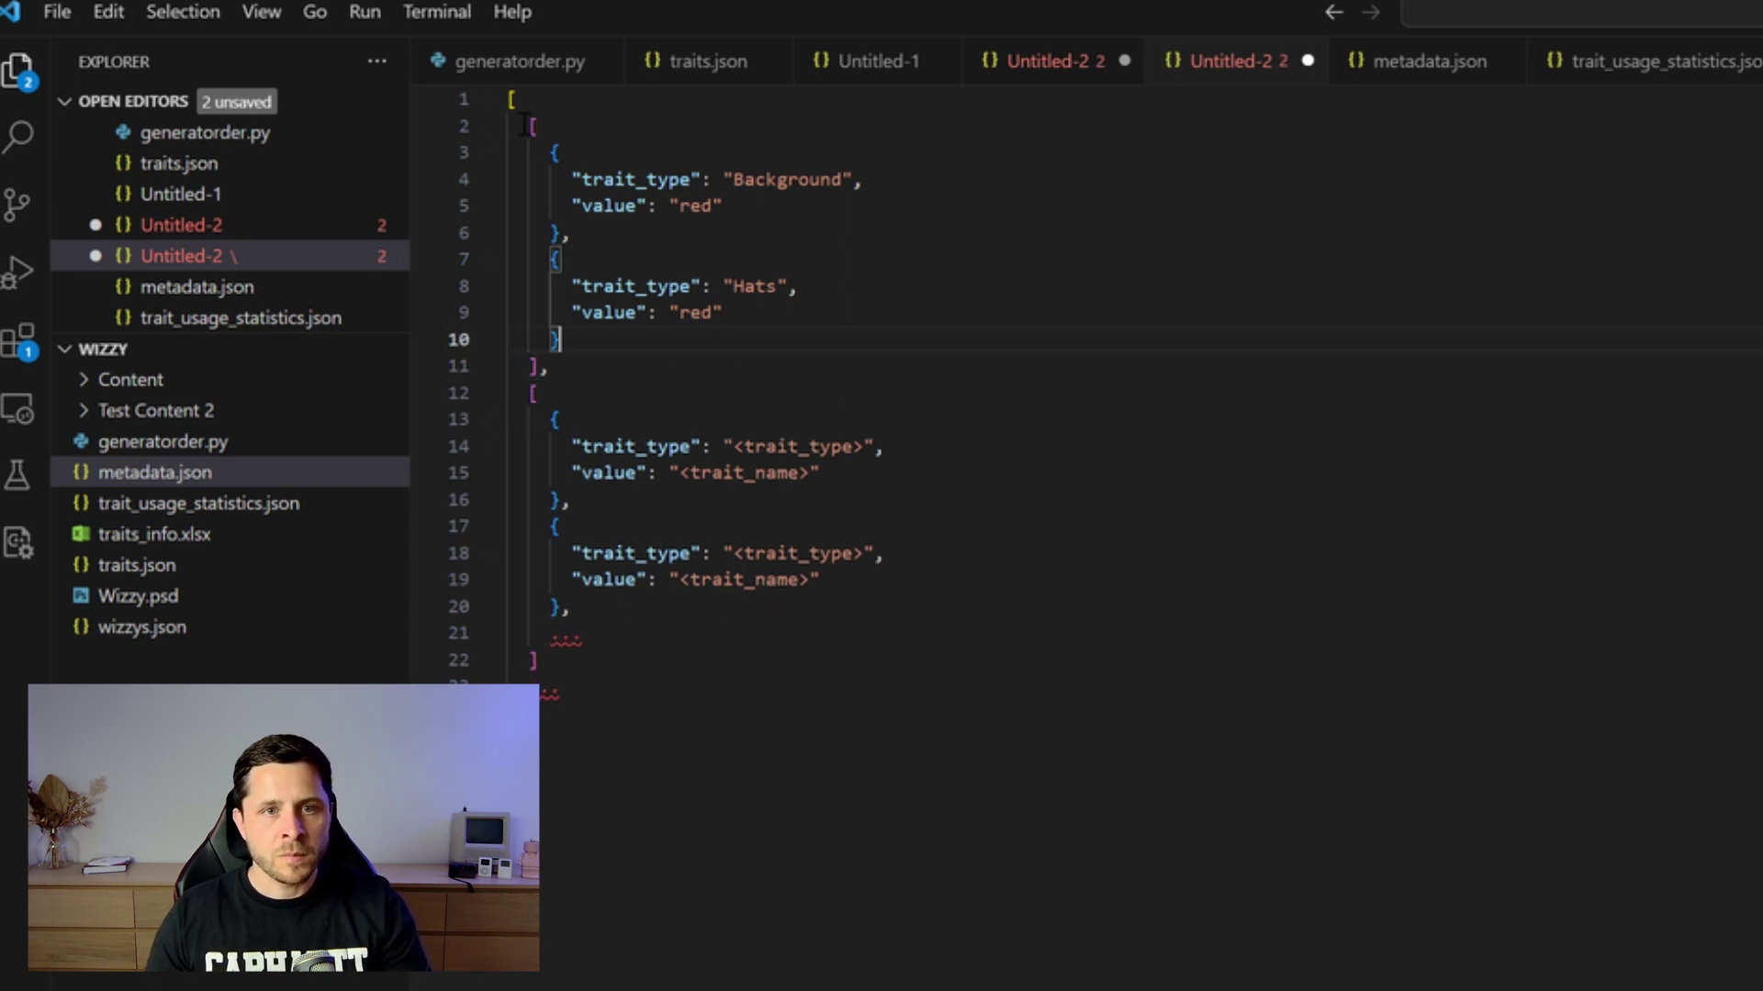
drag(573, 380, 517, 115)
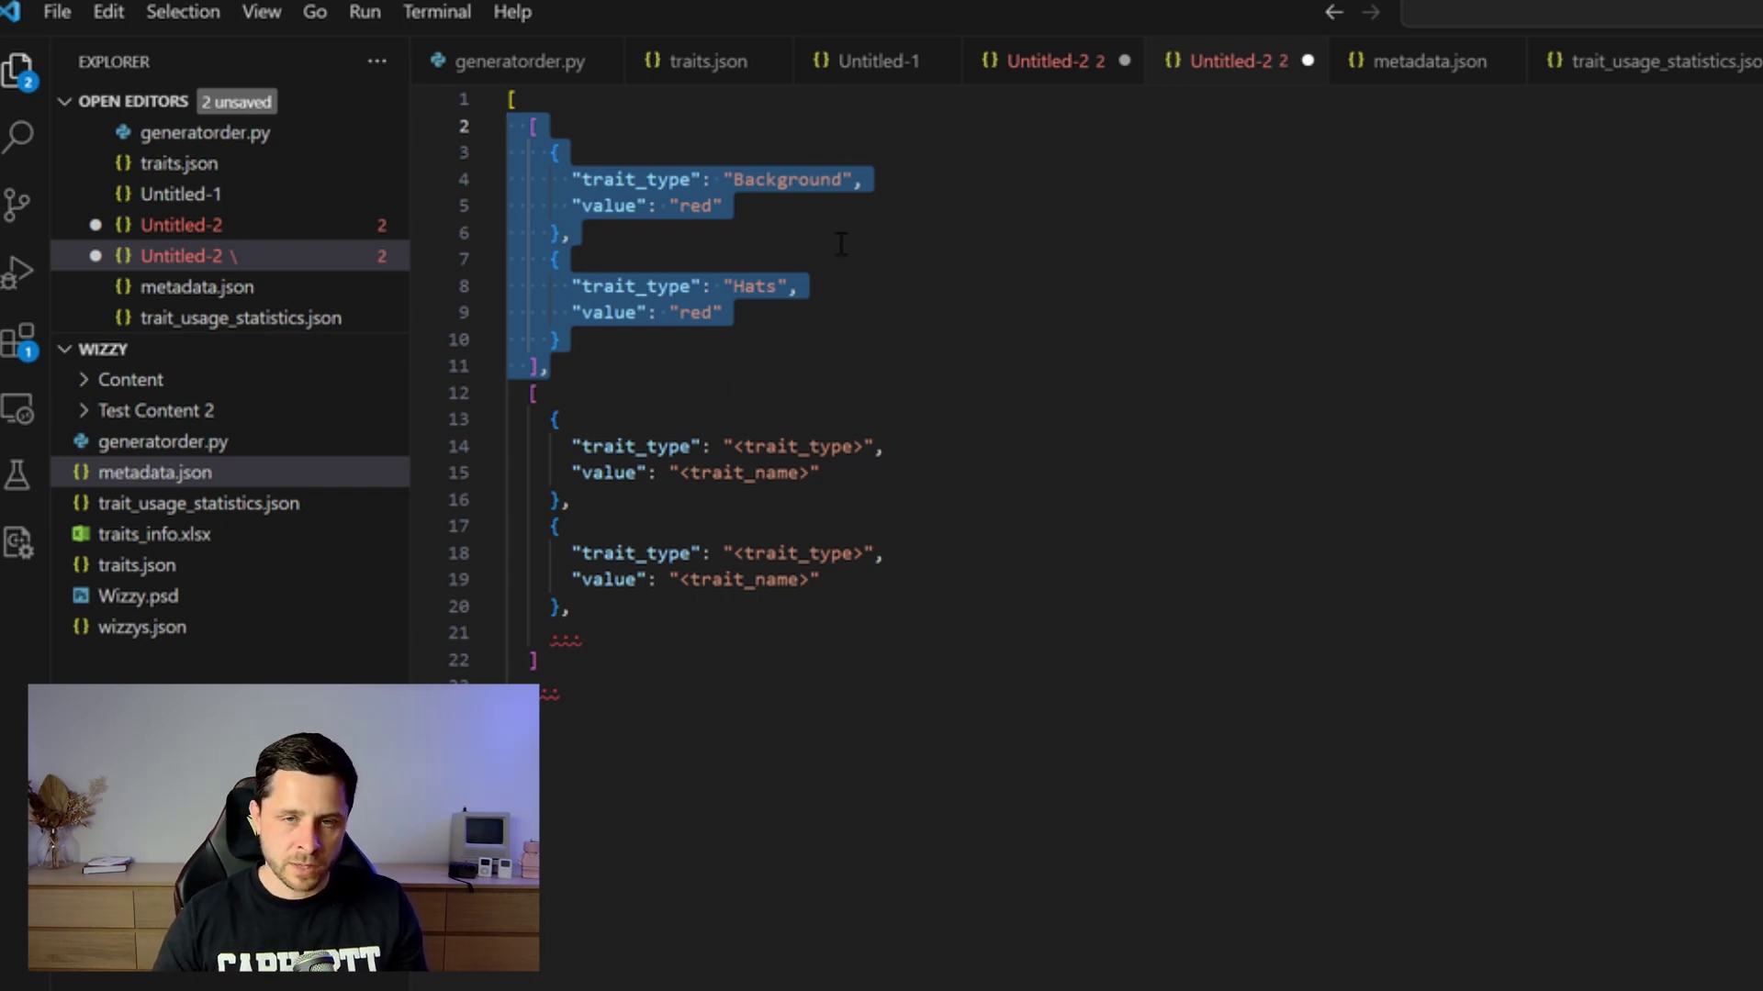
Add a comma after the Hats entry and paste a copy of it below
click(594, 341)
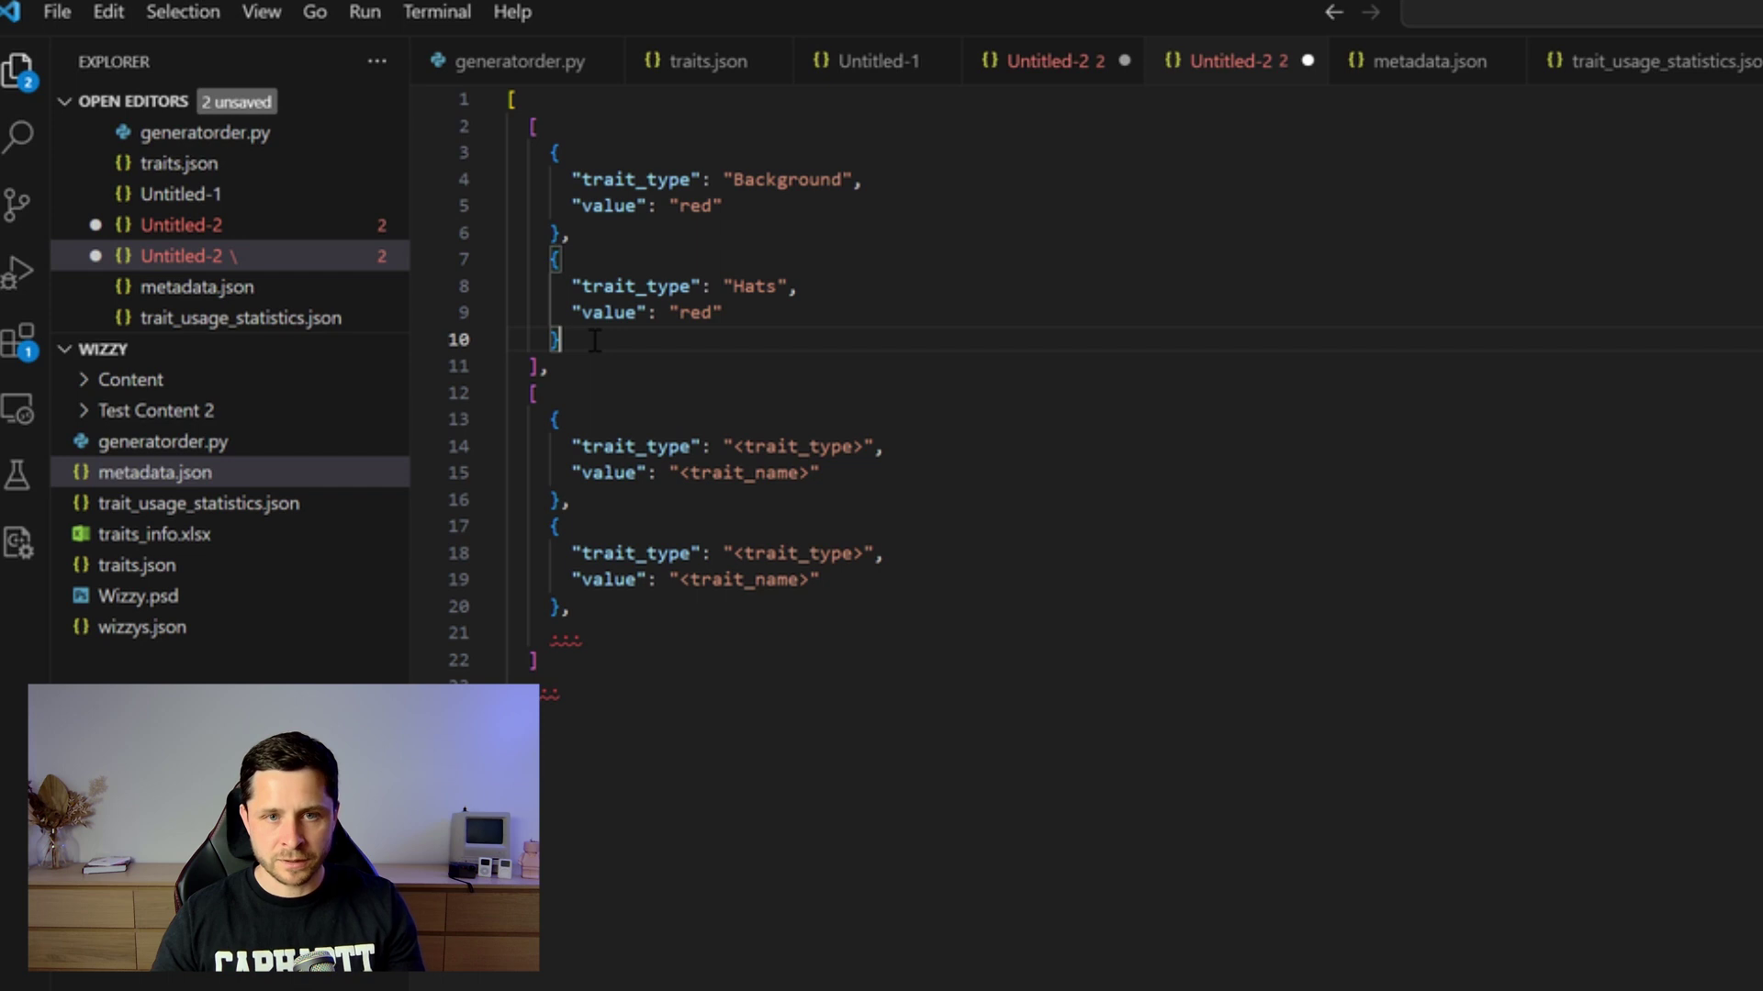
text(,)
key(Return)
key(Return)
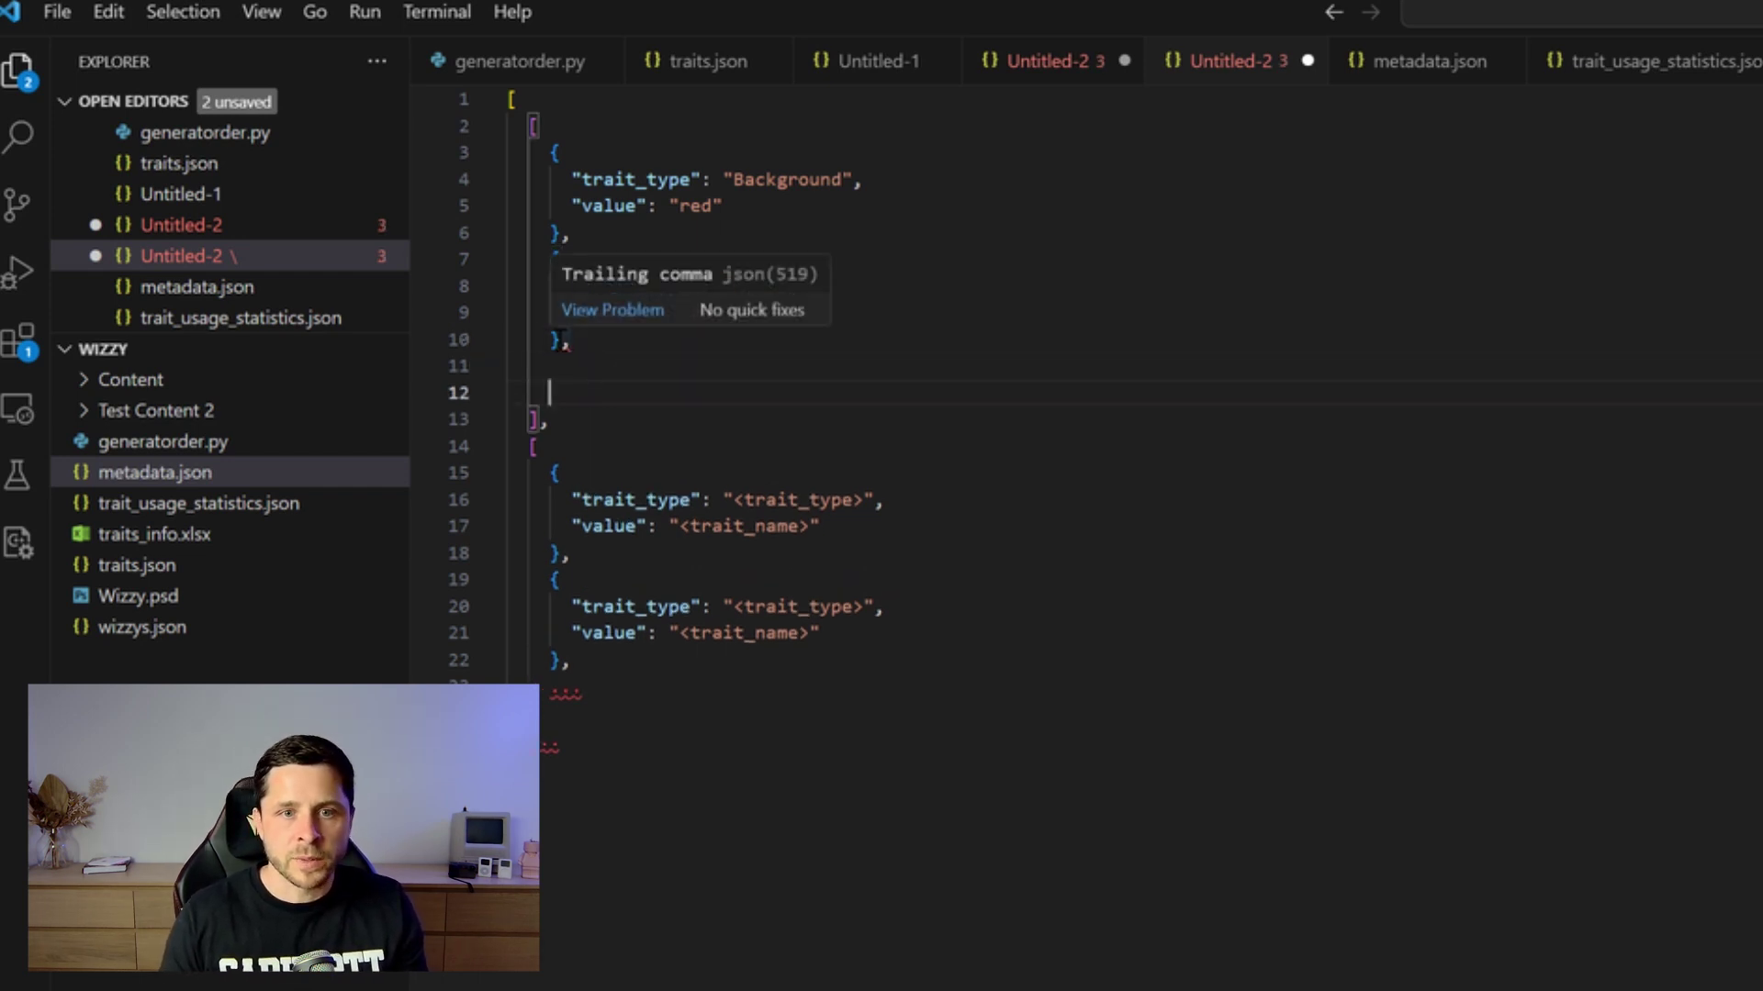
drag(562, 342, 507, 259)
key(ctrl+c)
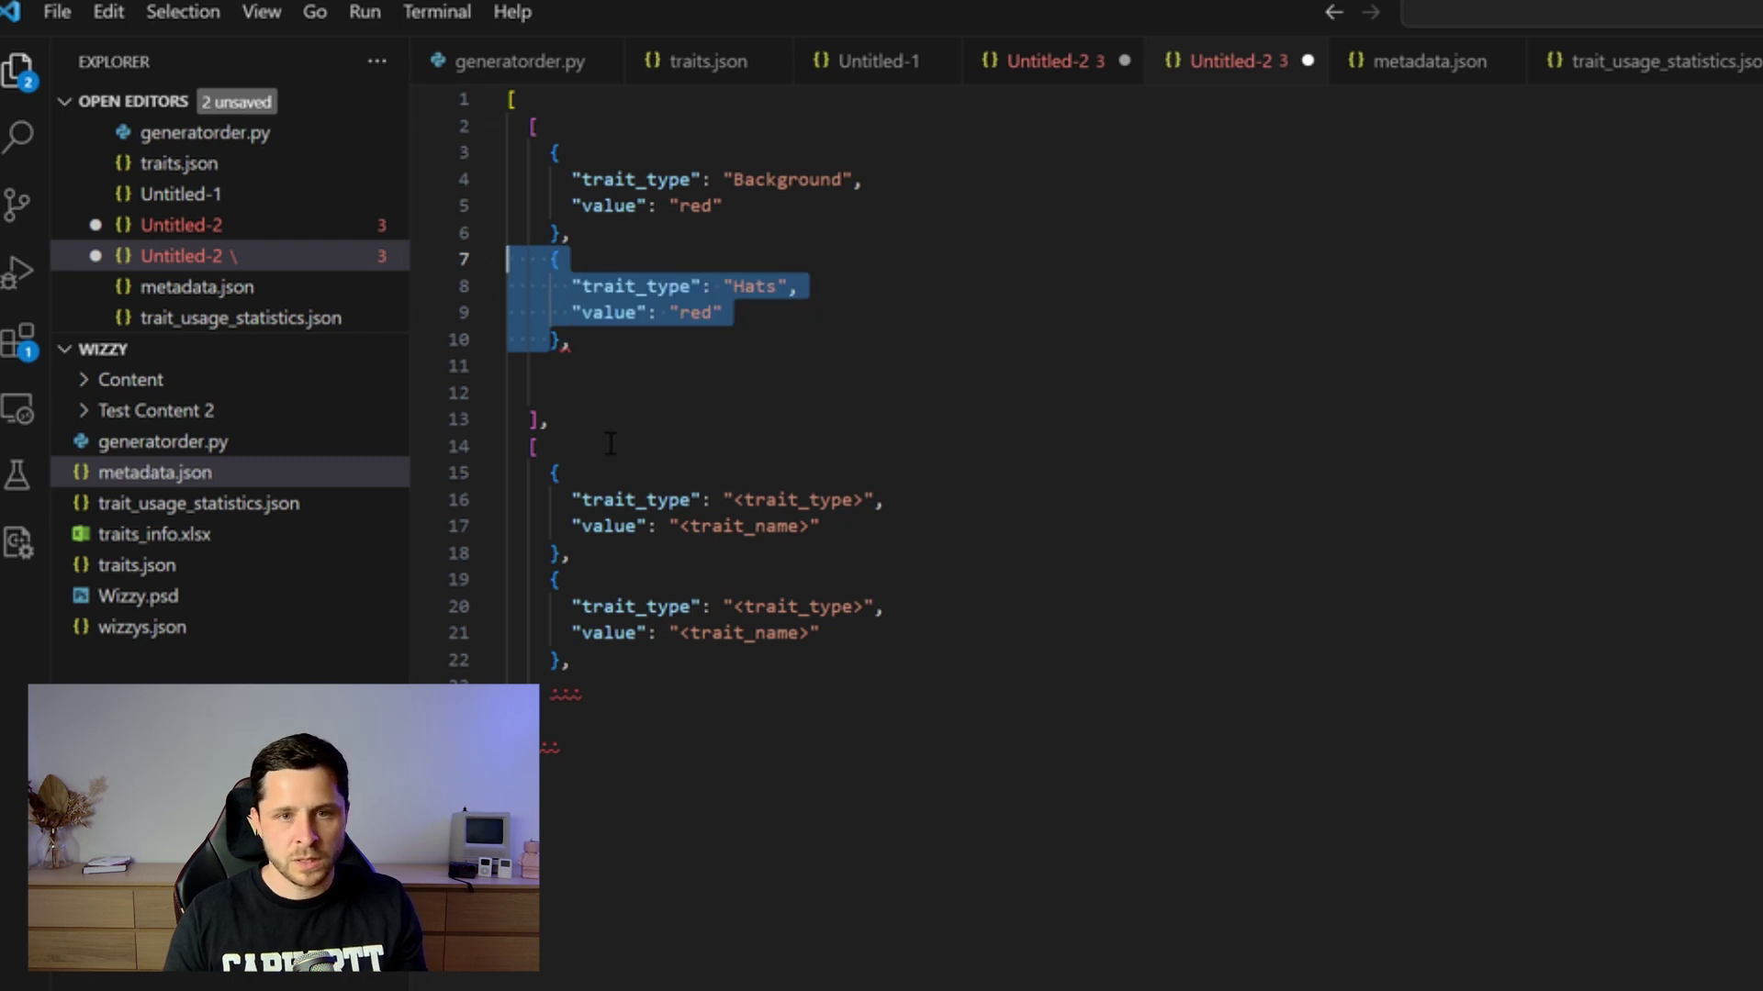
click(561, 366)
key(ctrl+v)
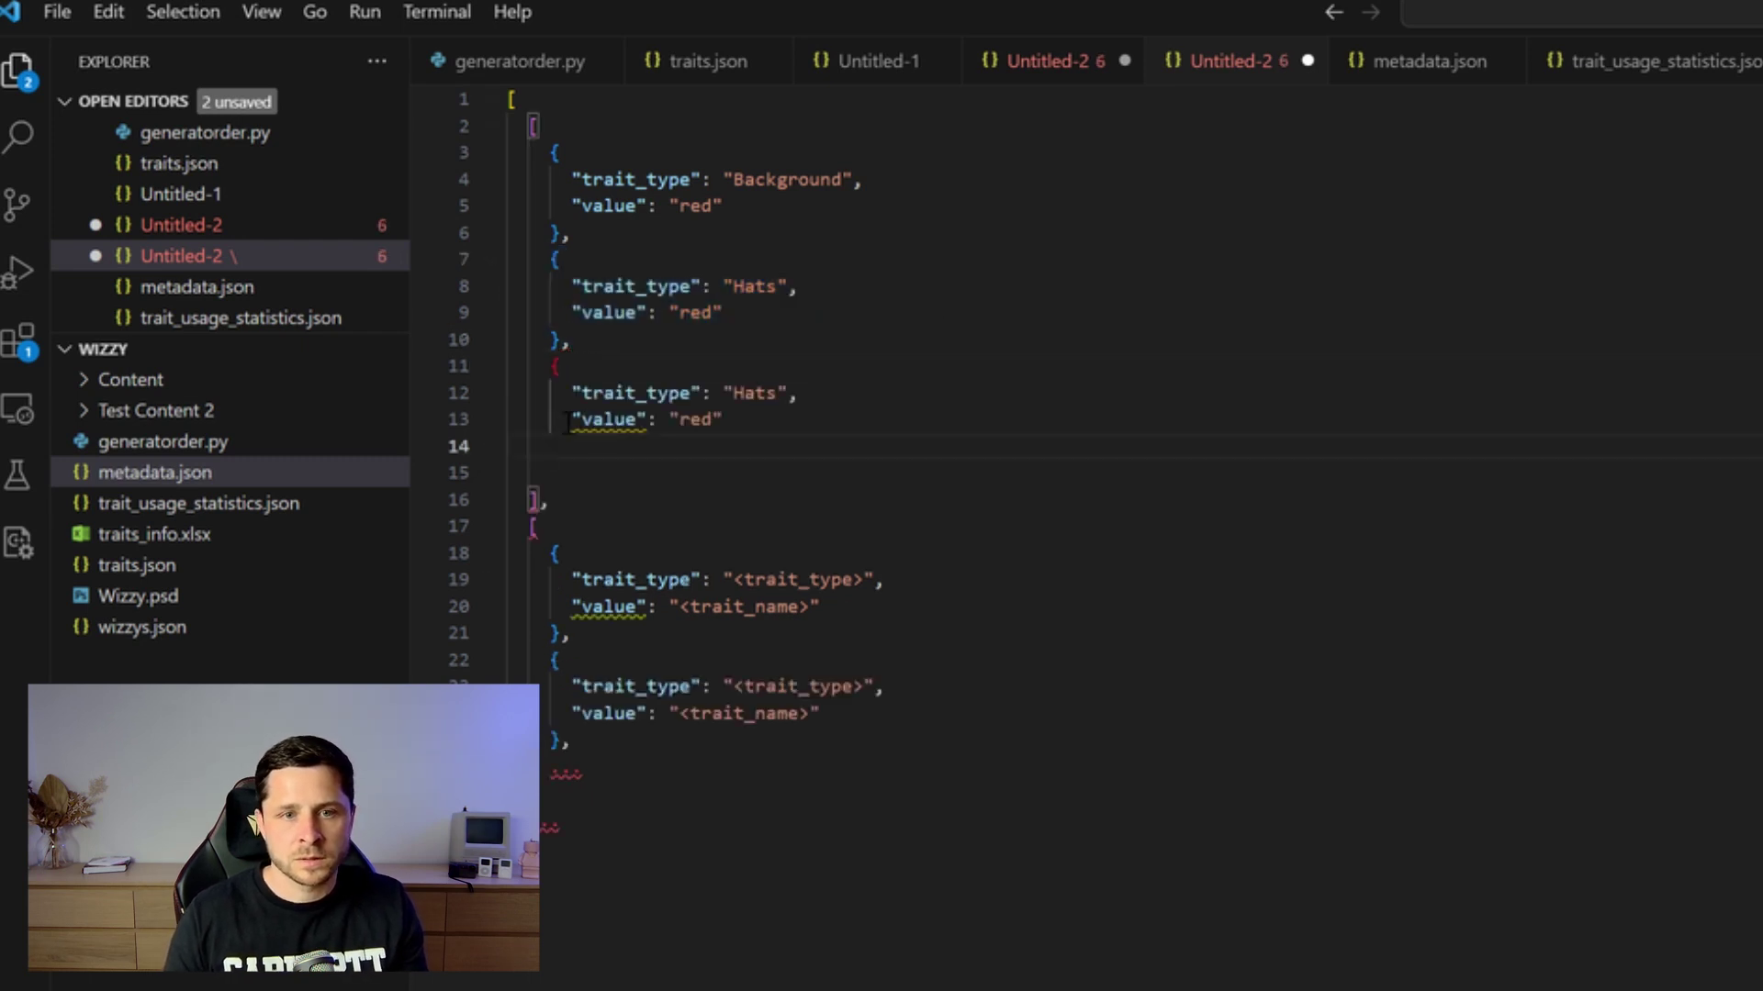
text(})
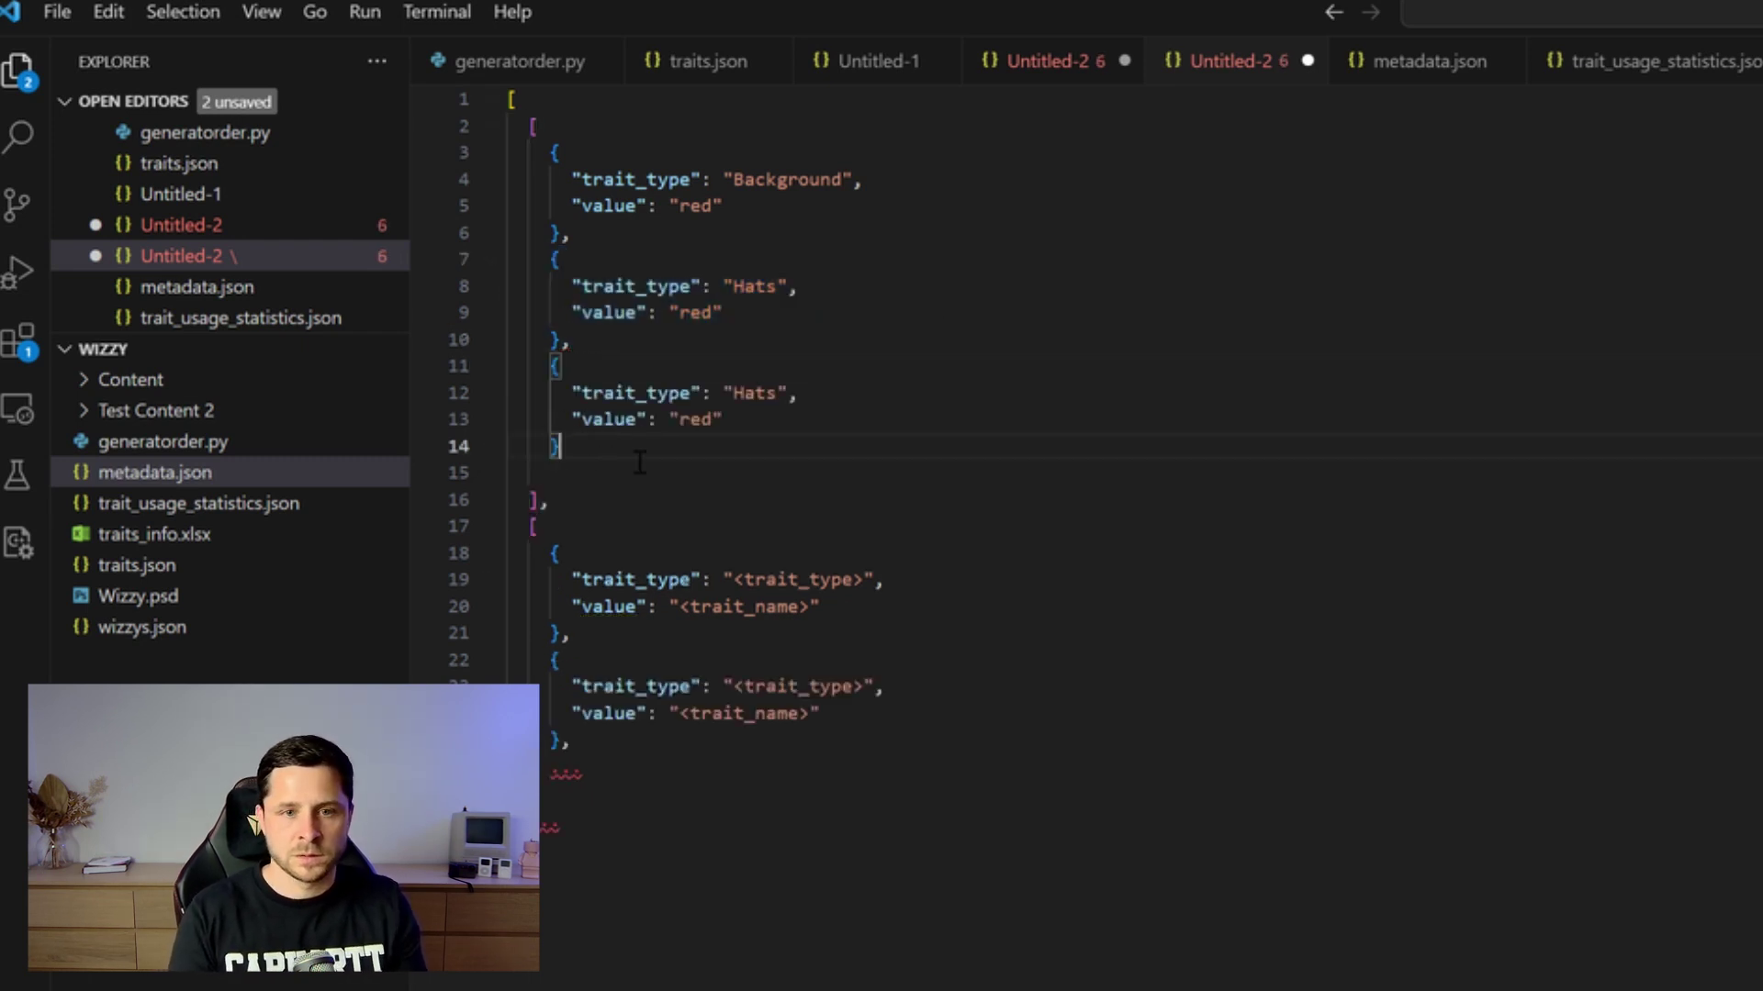
key(Down)
key(BackSpace)
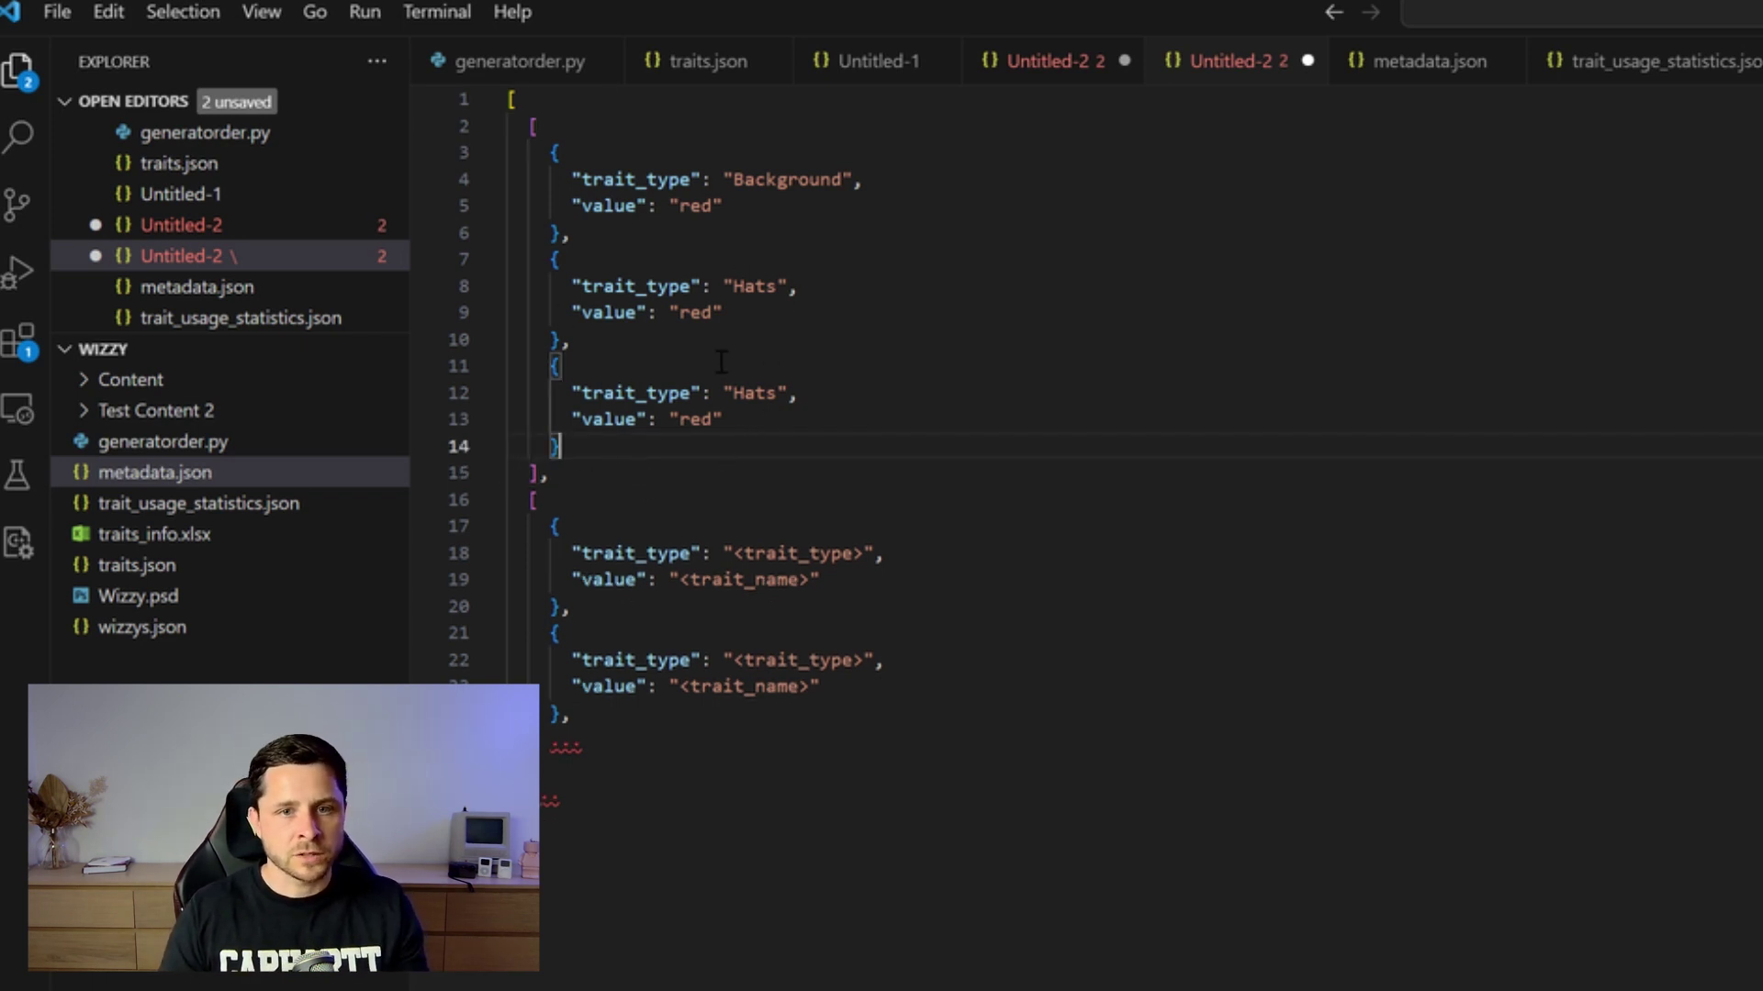
Rename the copied trait to Left Object with value fork
double_click(755, 393)
text(Left)
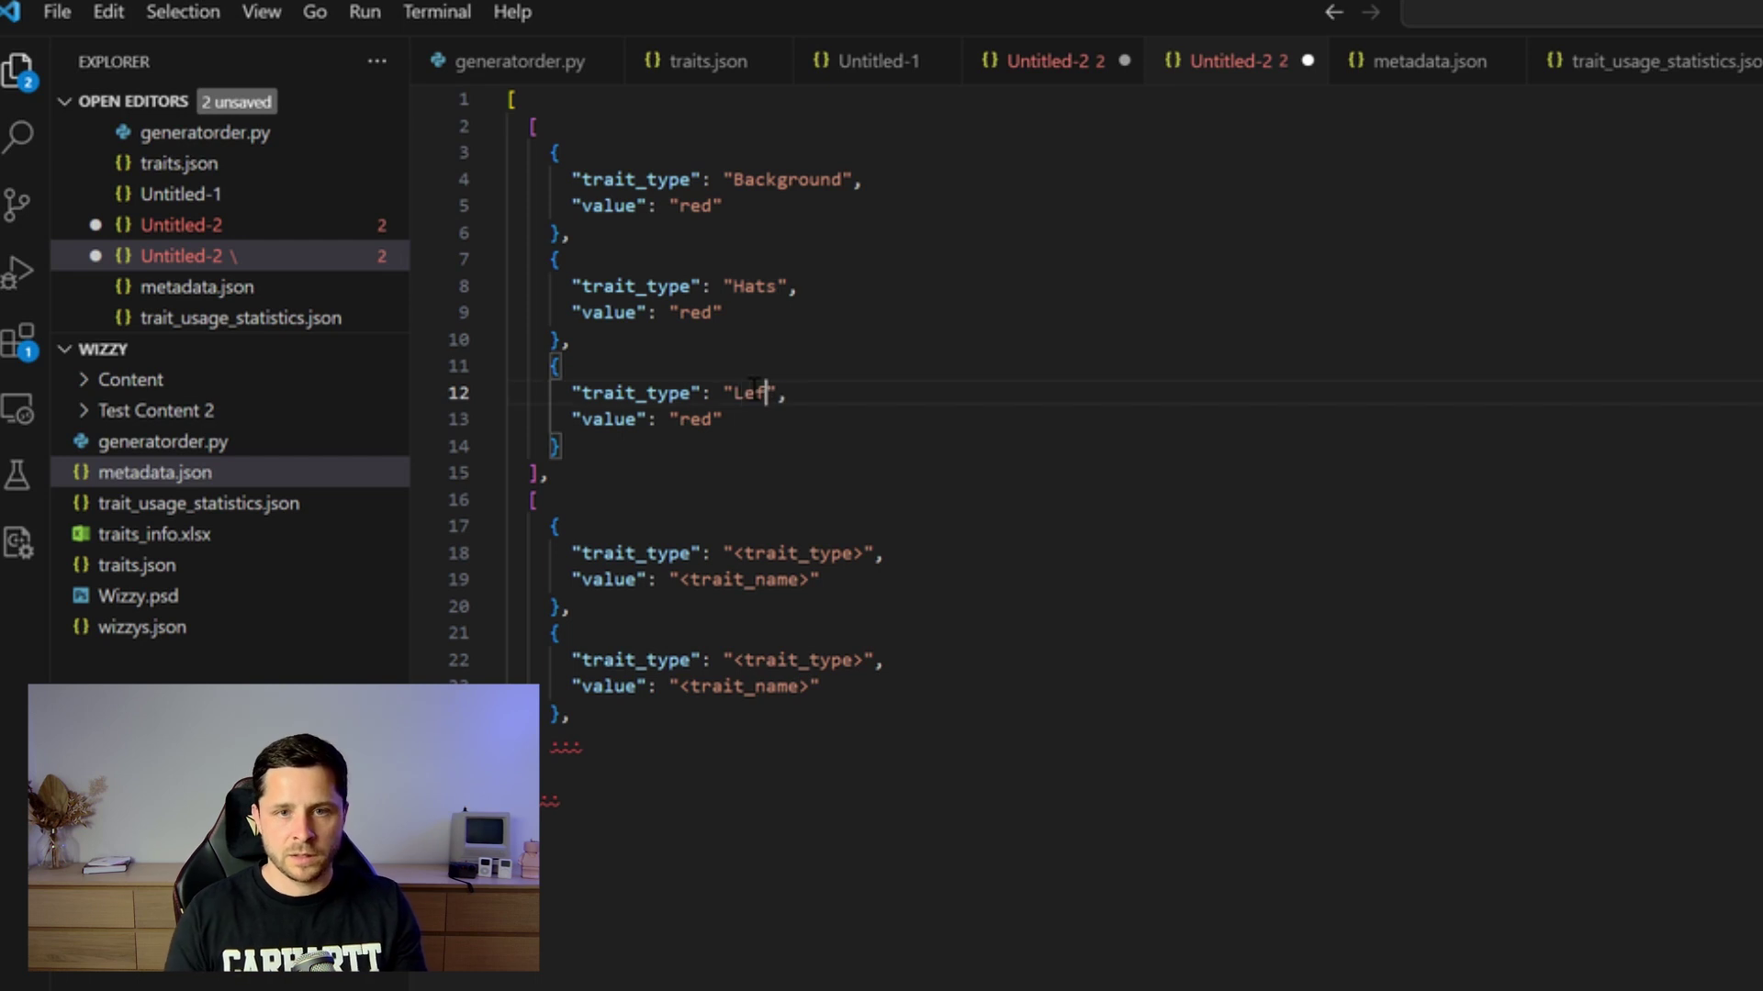
click(1043, 61)
click(1224, 62)
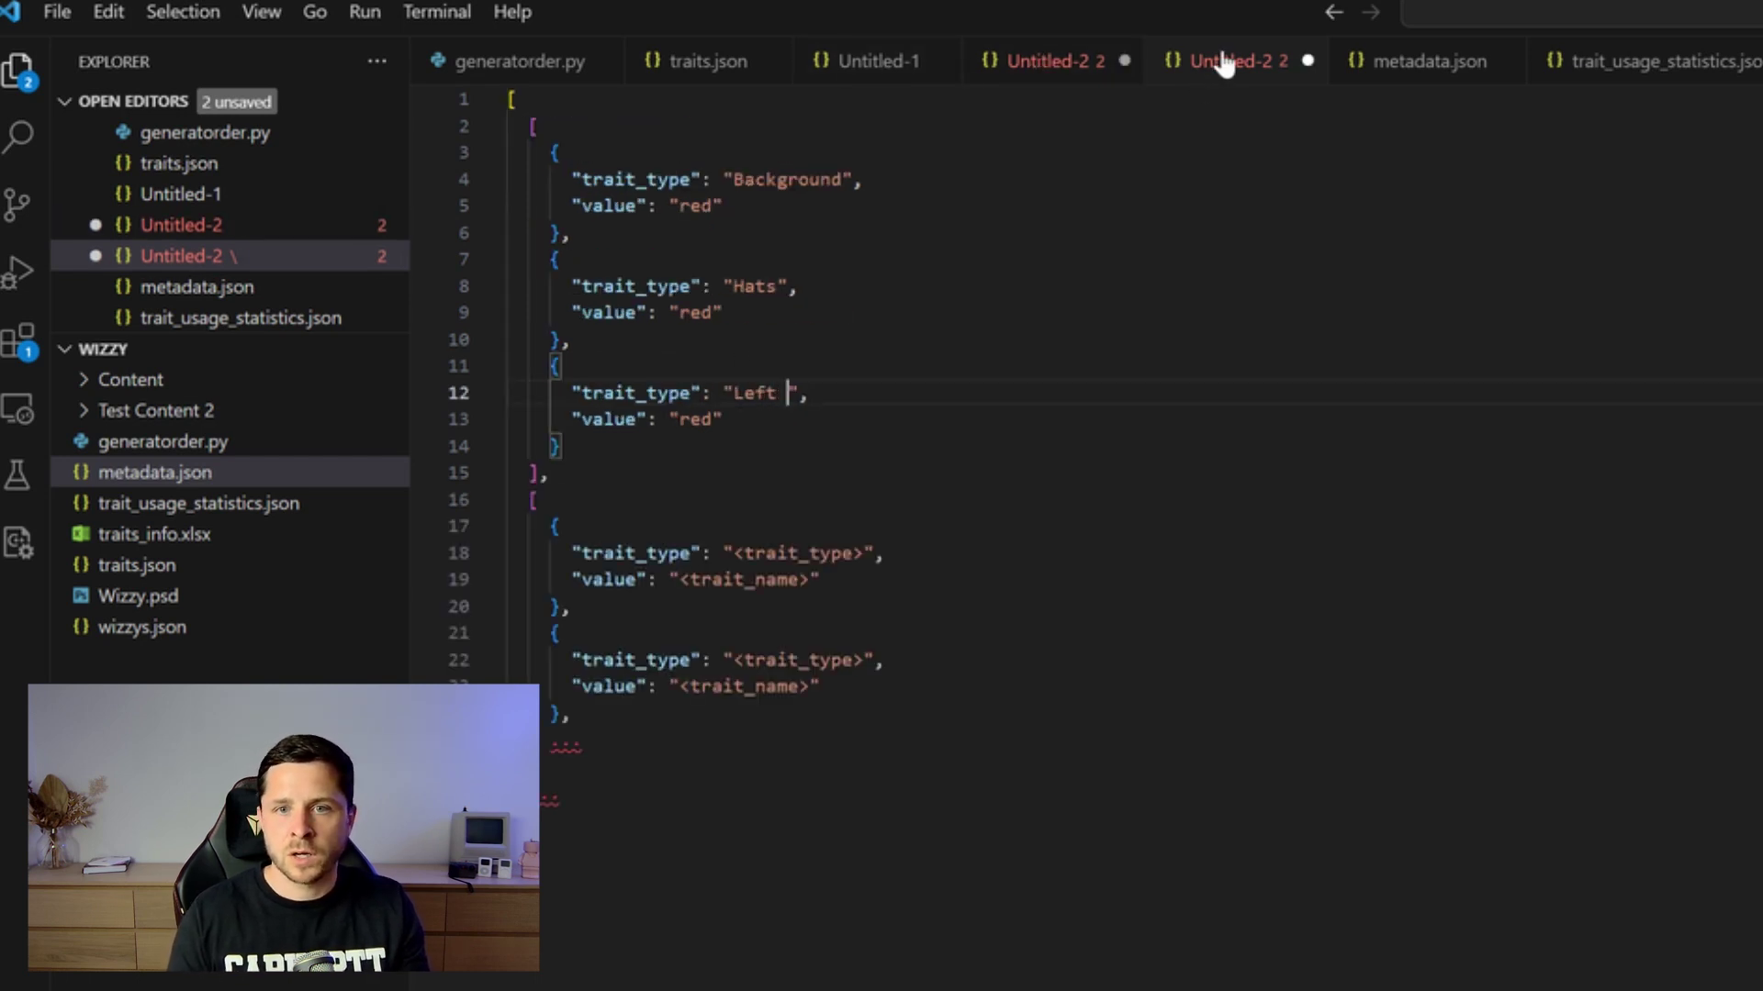
text(Object)
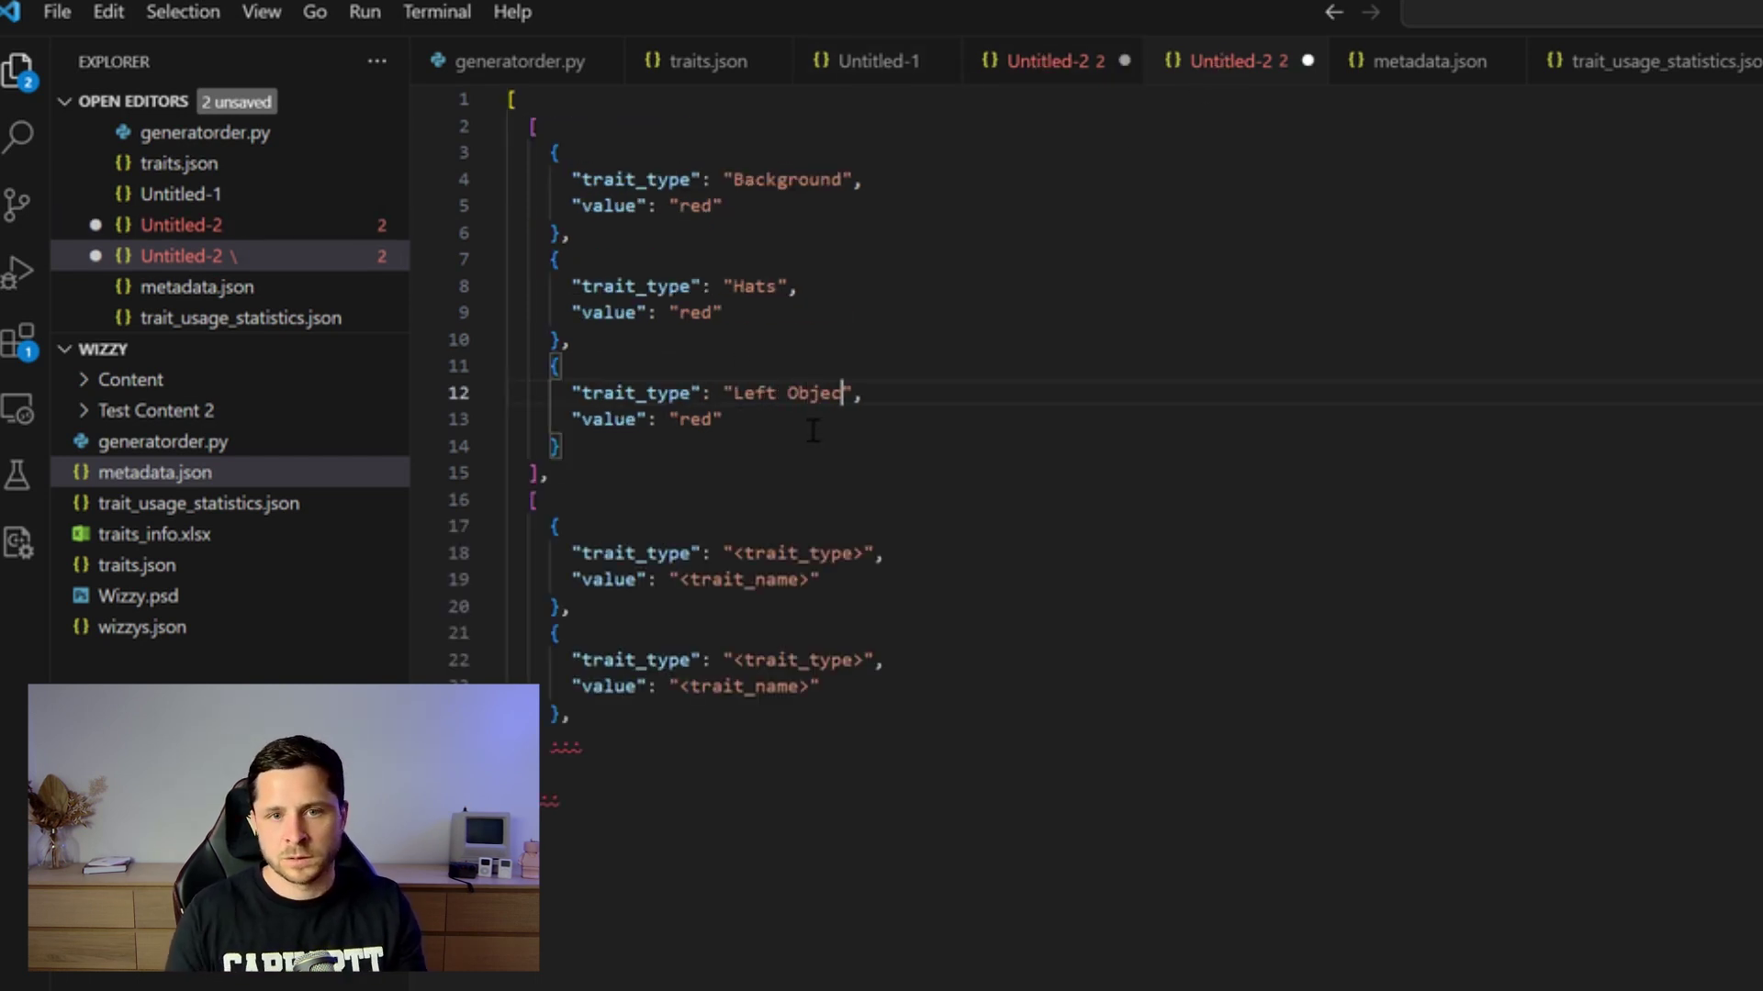
double_click(696, 420)
click(1138, 60)
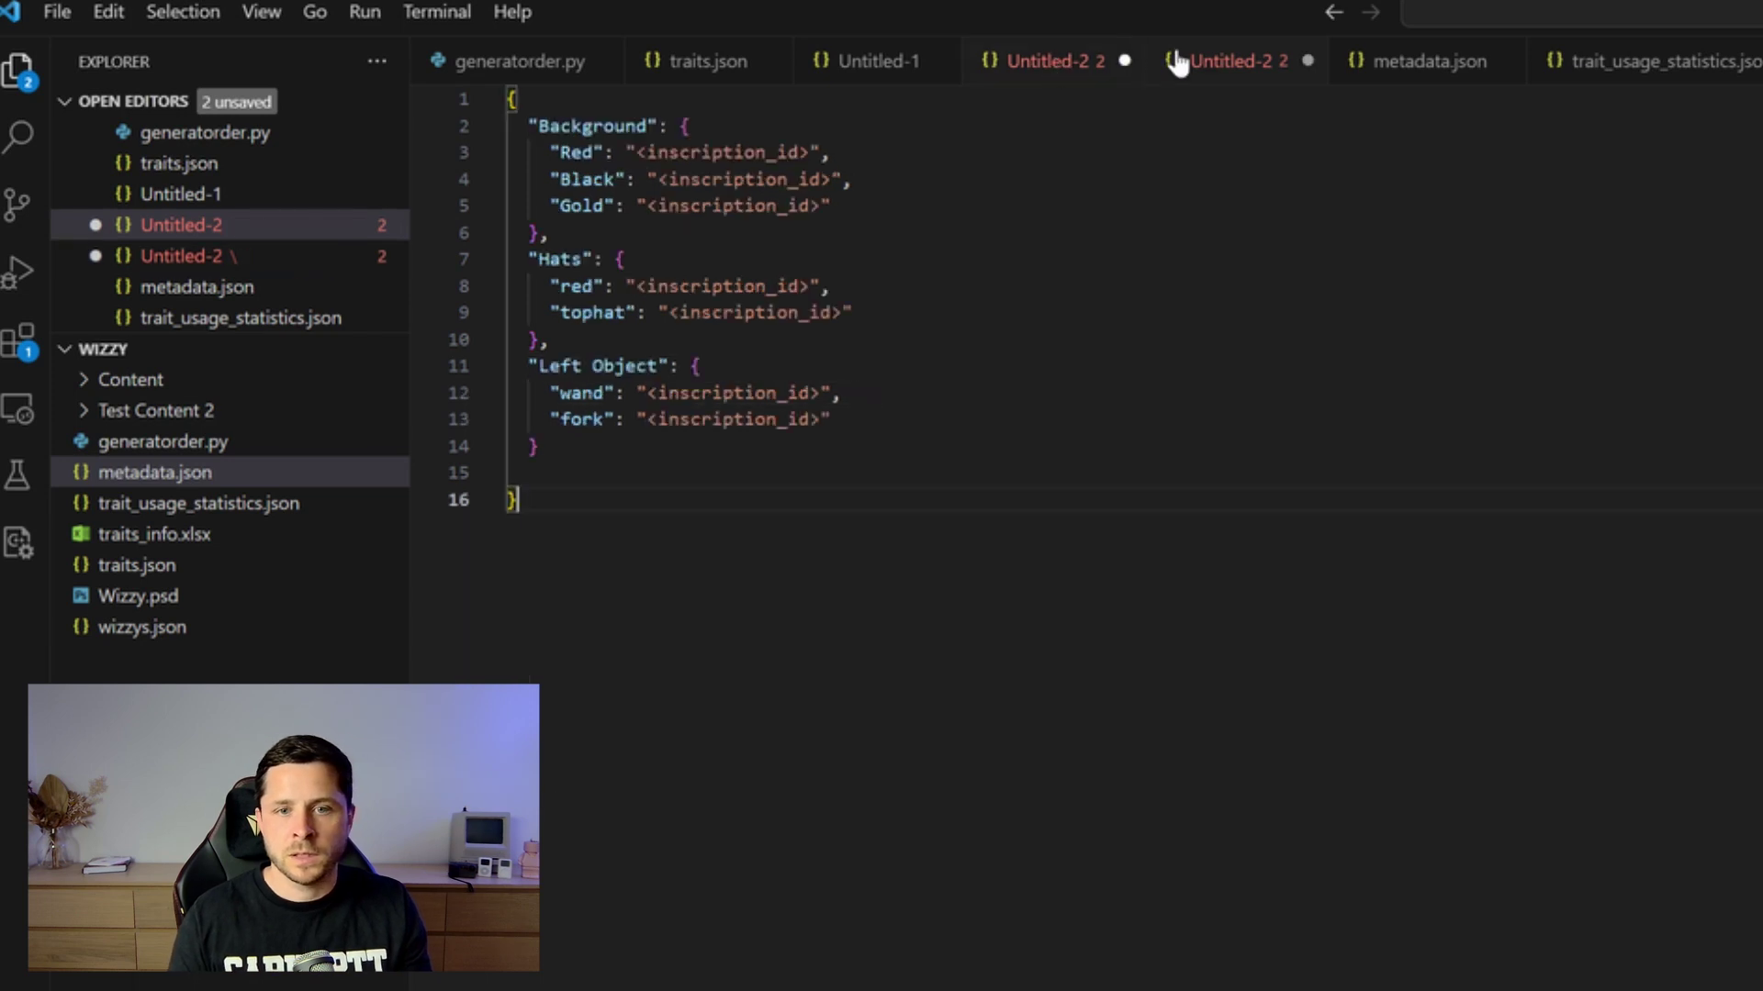
click(1208, 60)
double_click(684, 420)
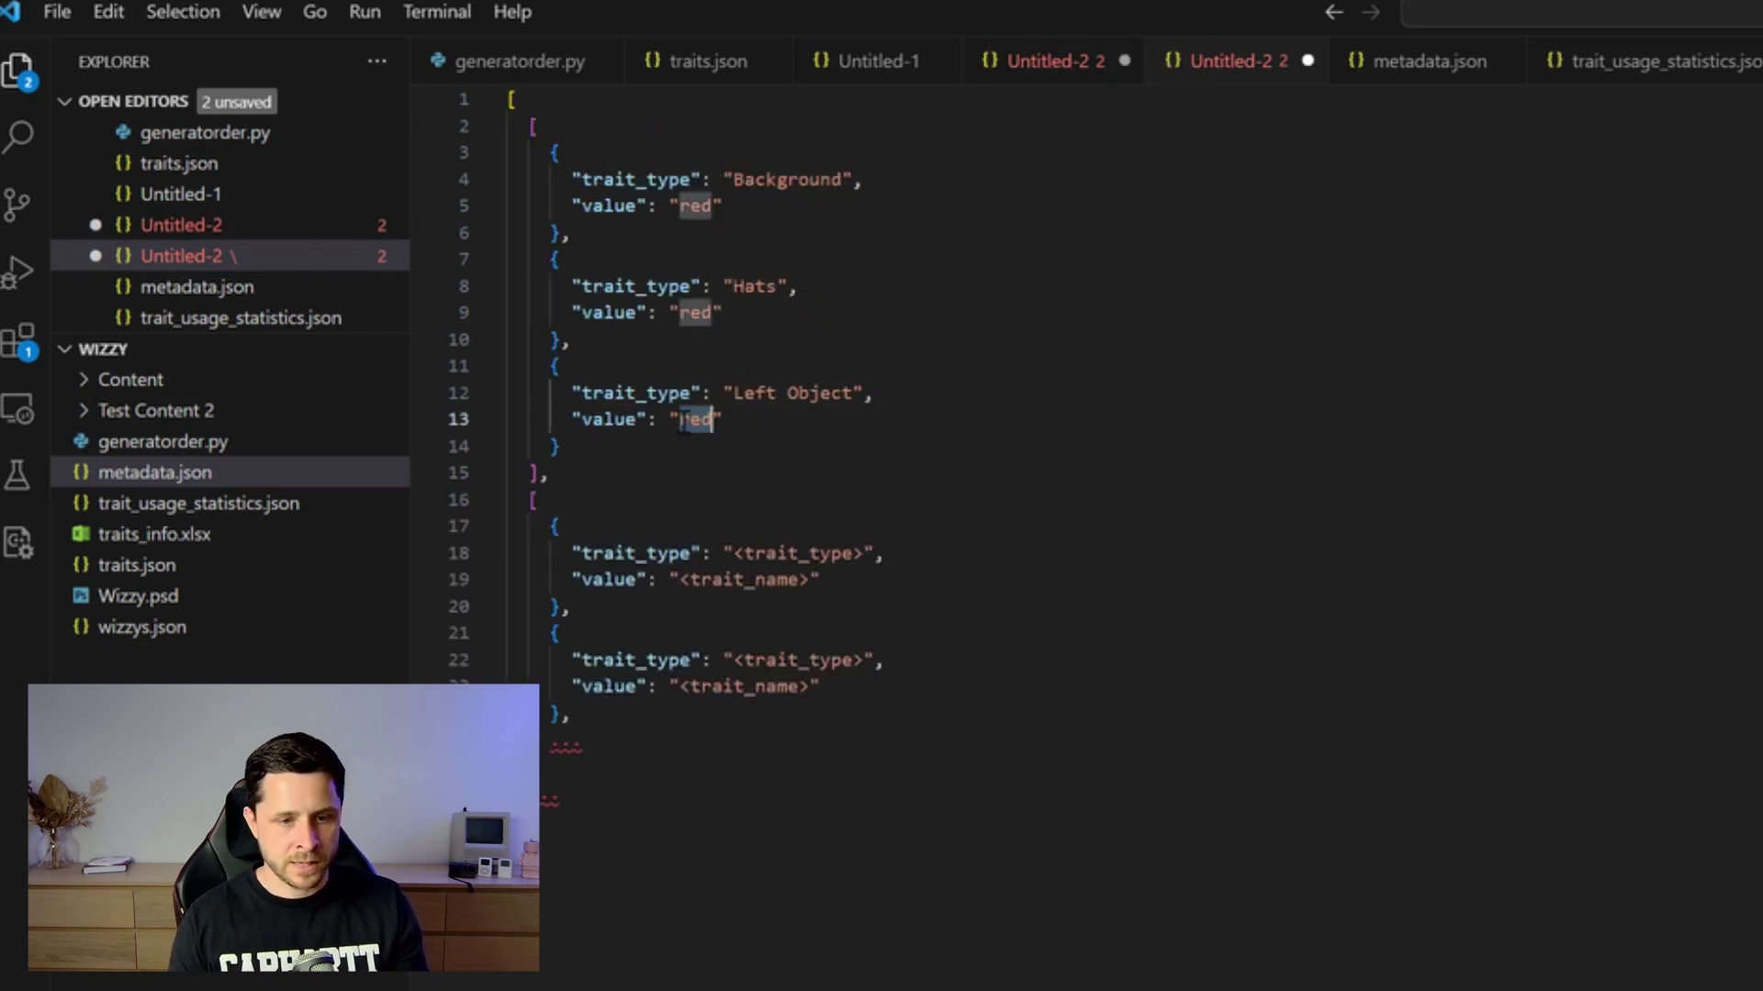
text(fork)
click(597, 447)
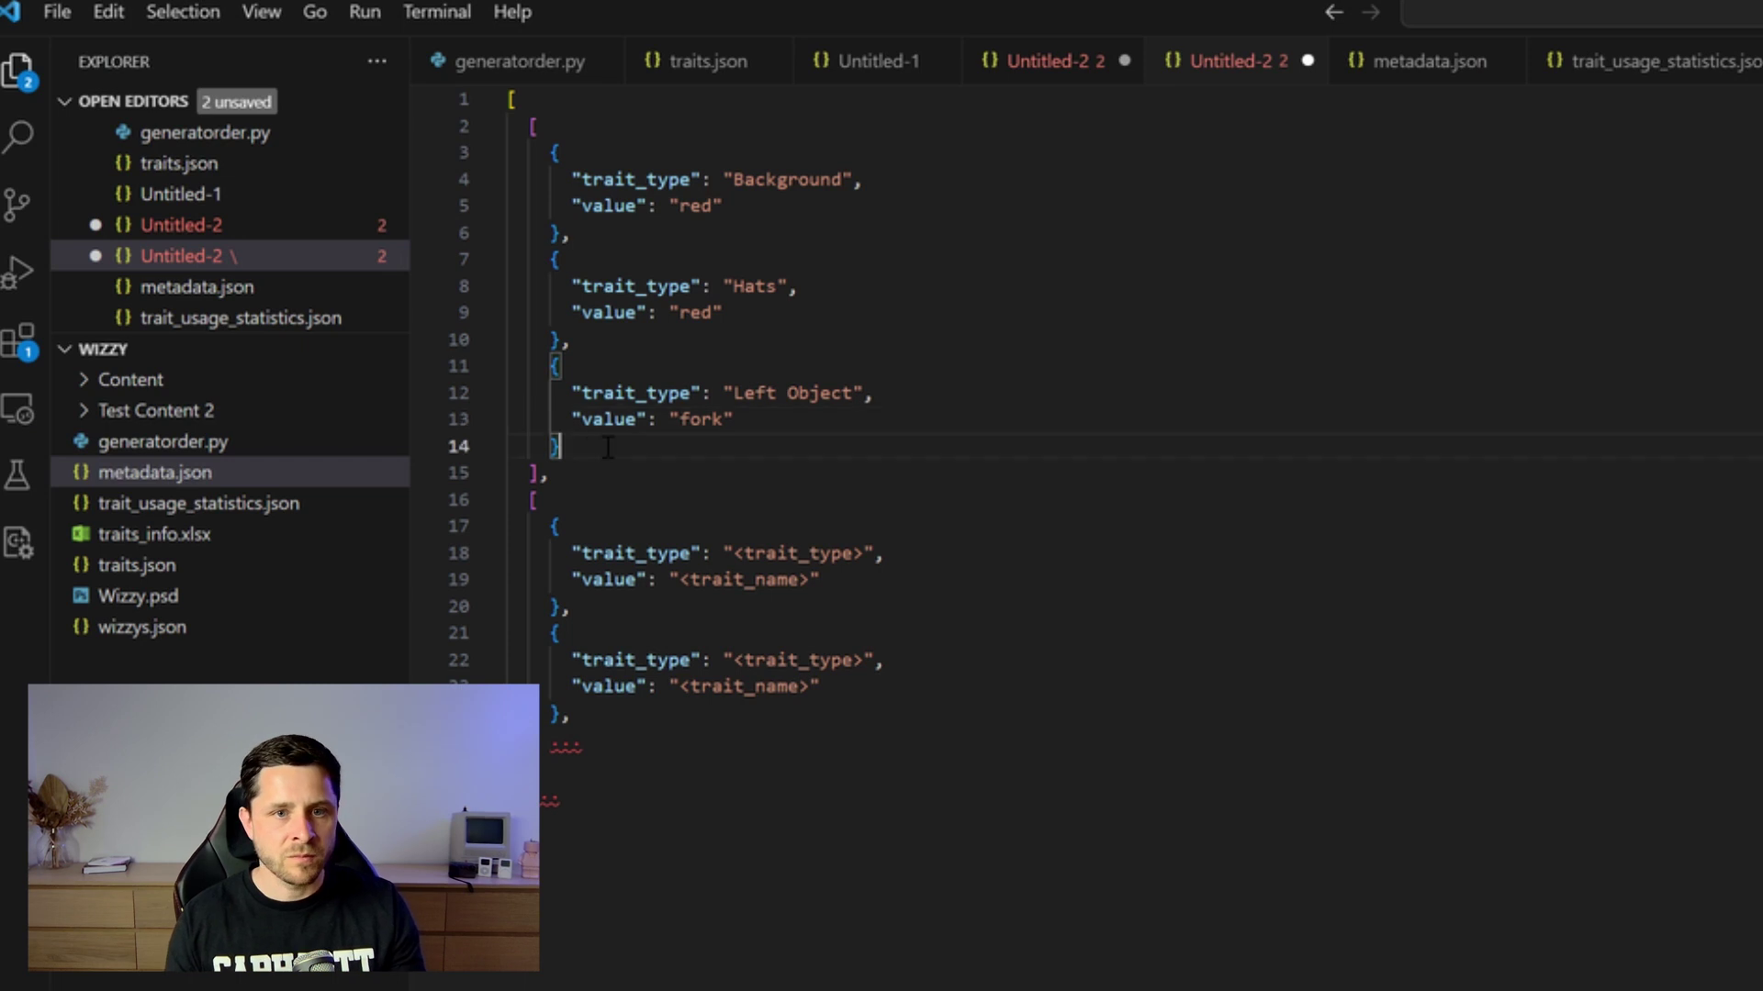
drag(519, 126, 746, 461)
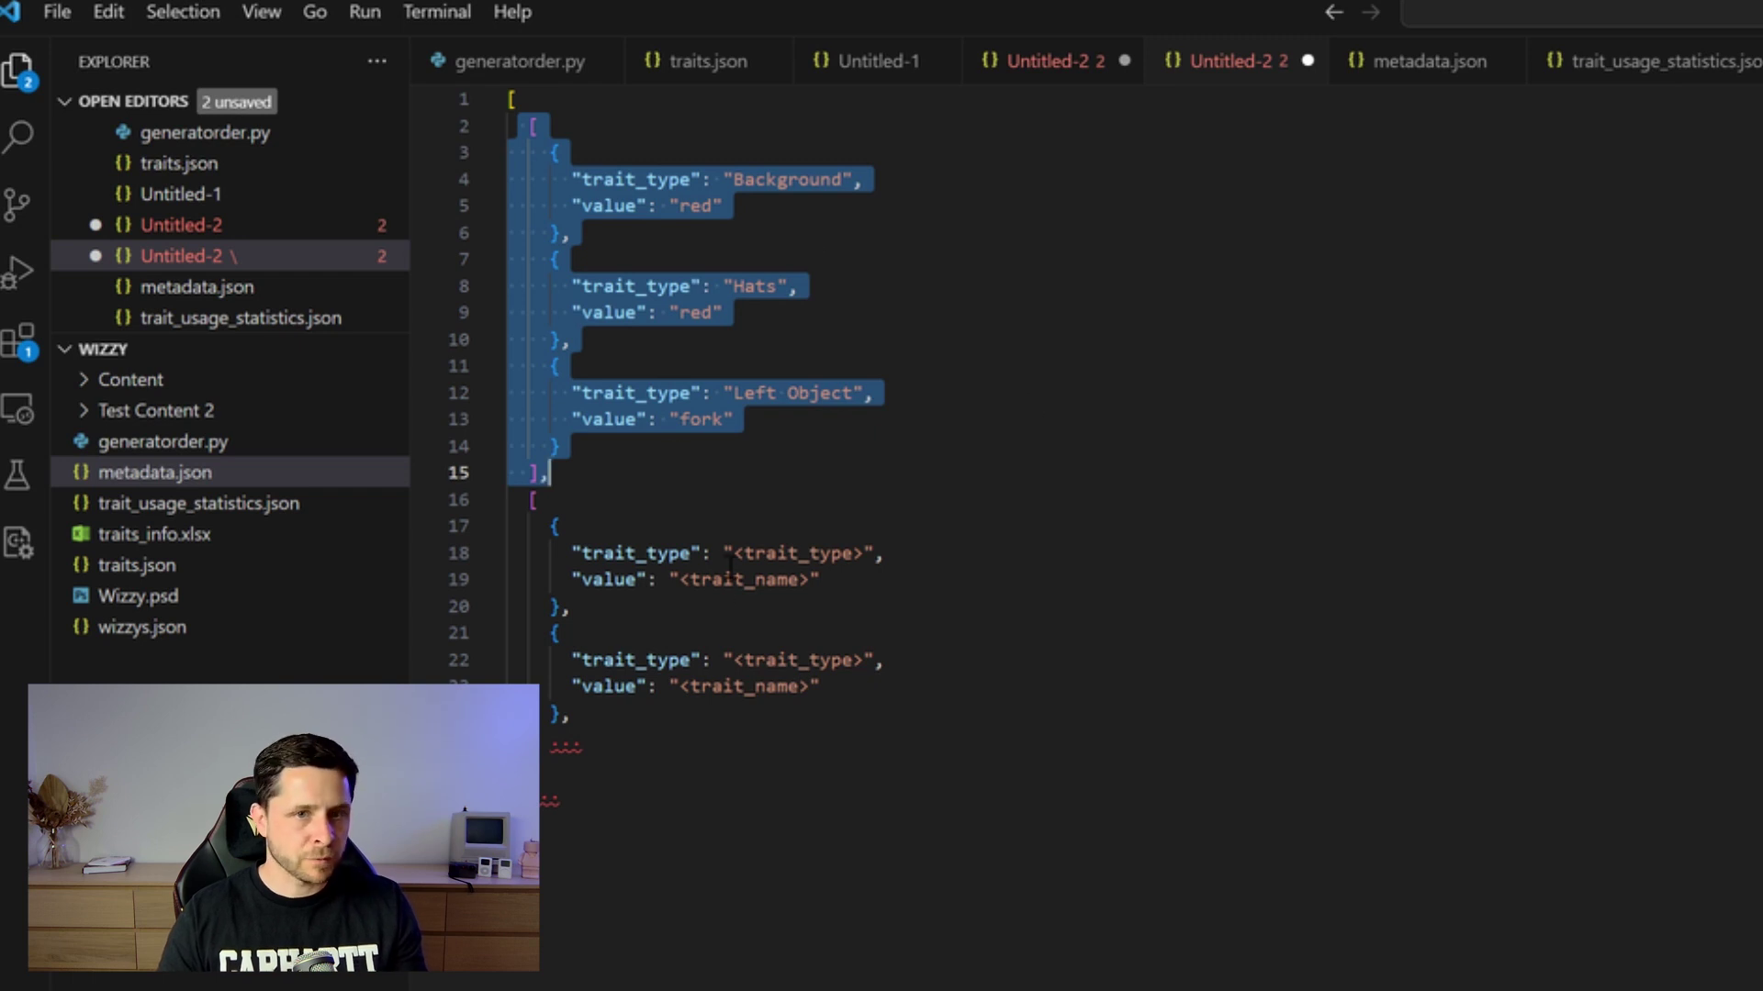
Set the second wizard's first trait to Background with value Gold
click(634, 499)
click(826, 554)
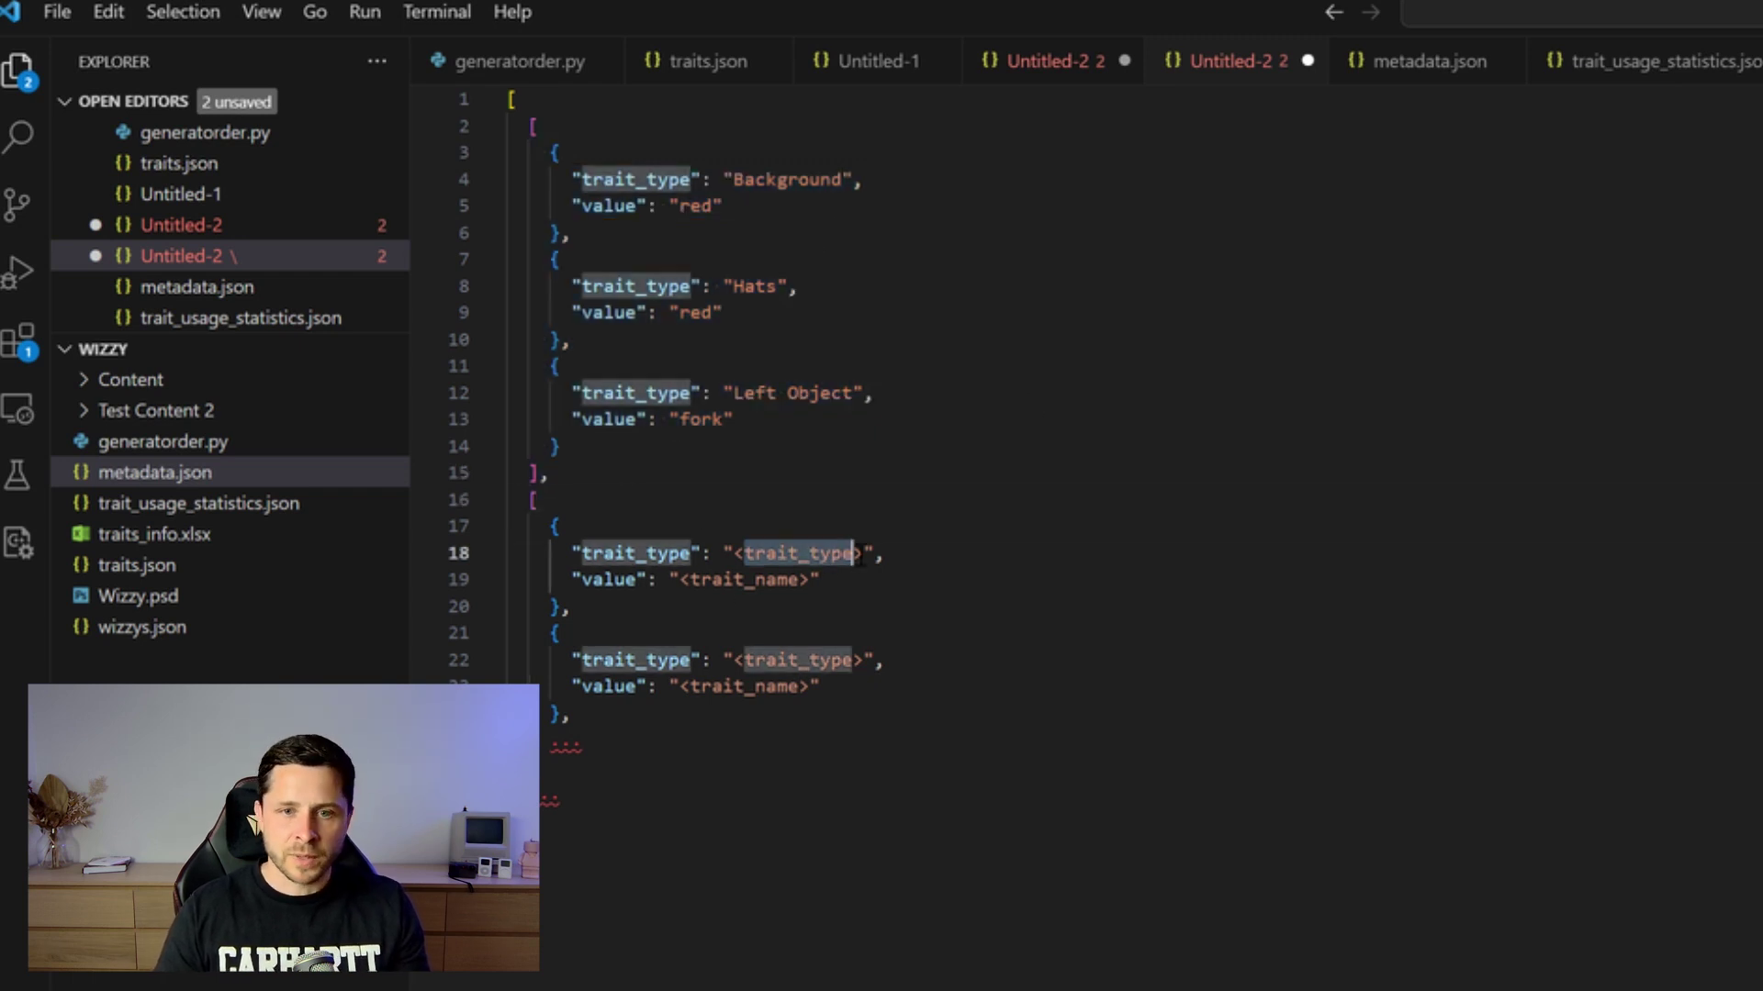
click(863, 554)
shift+click(733, 554)
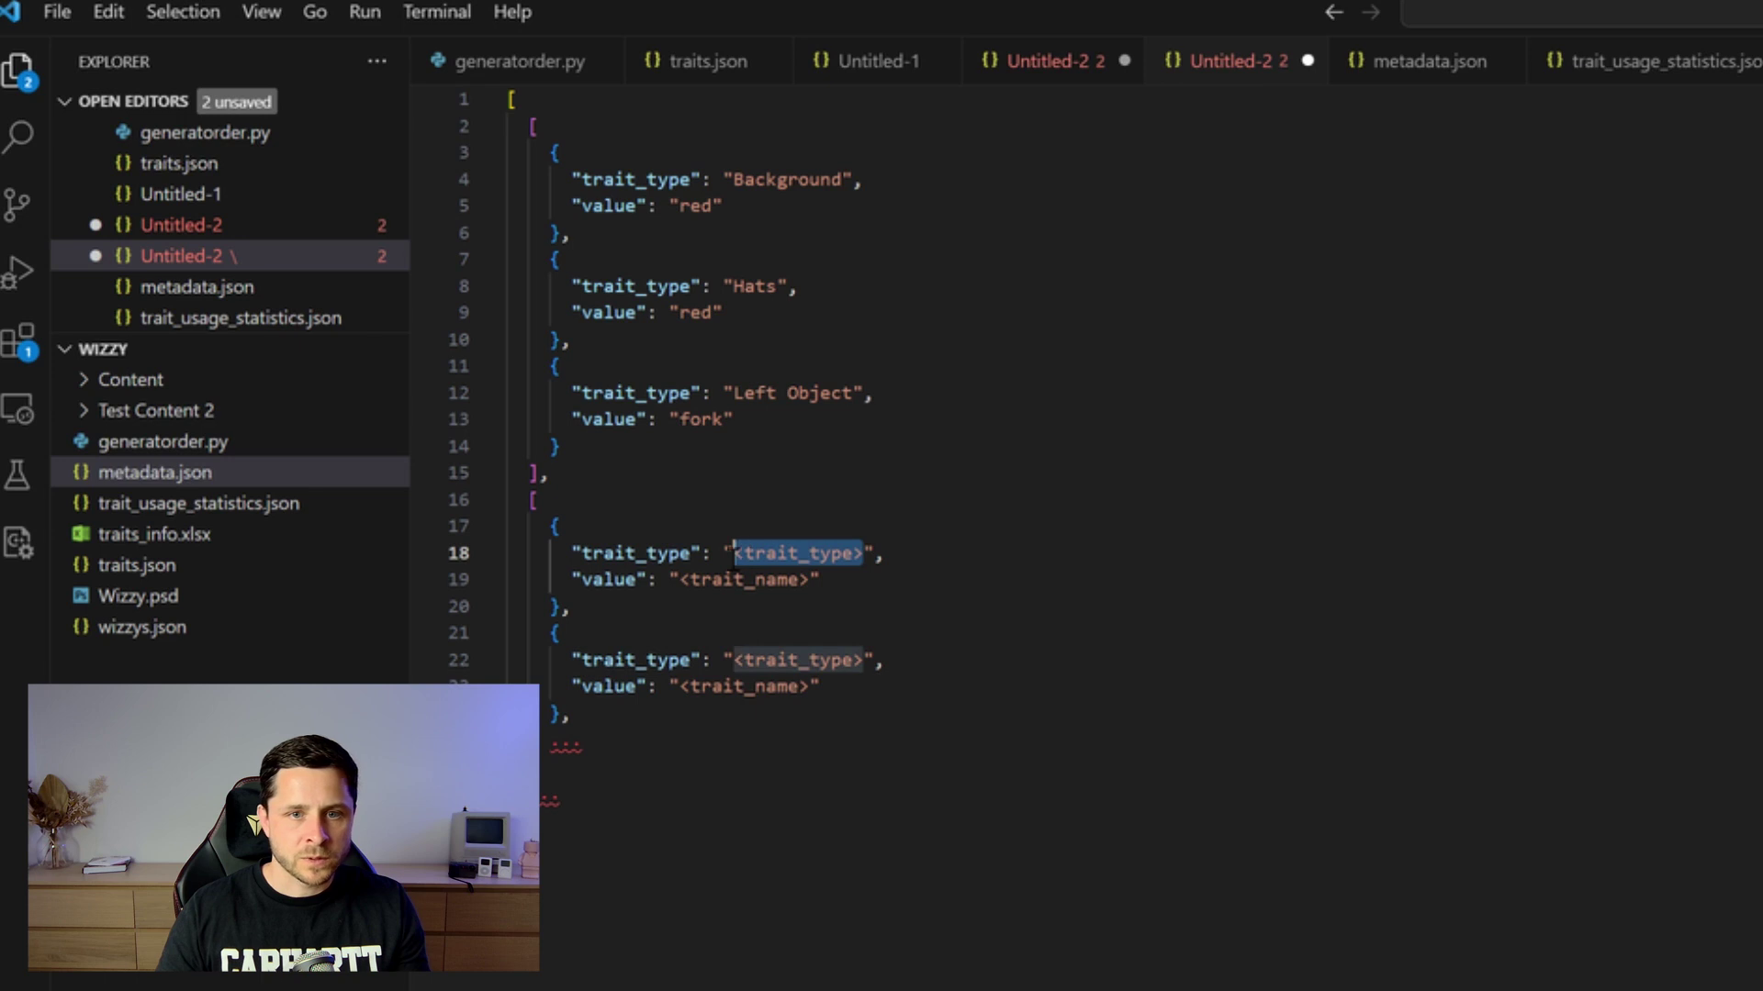
text(Back)
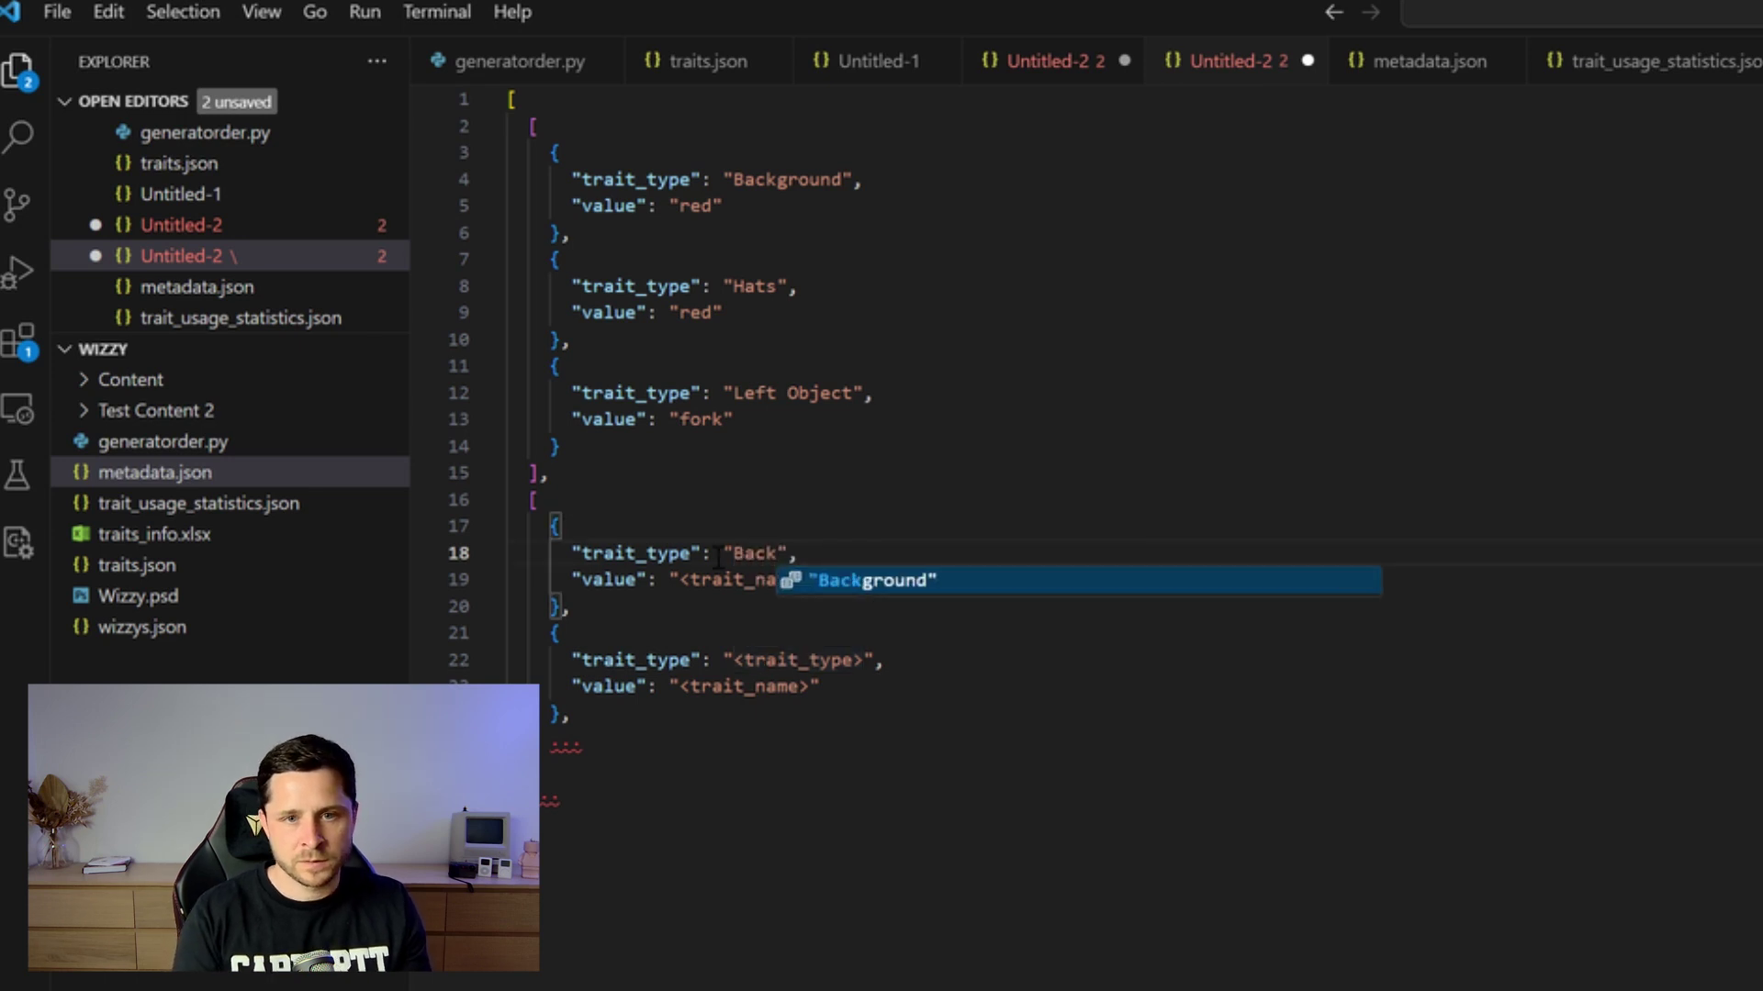
text(grou)
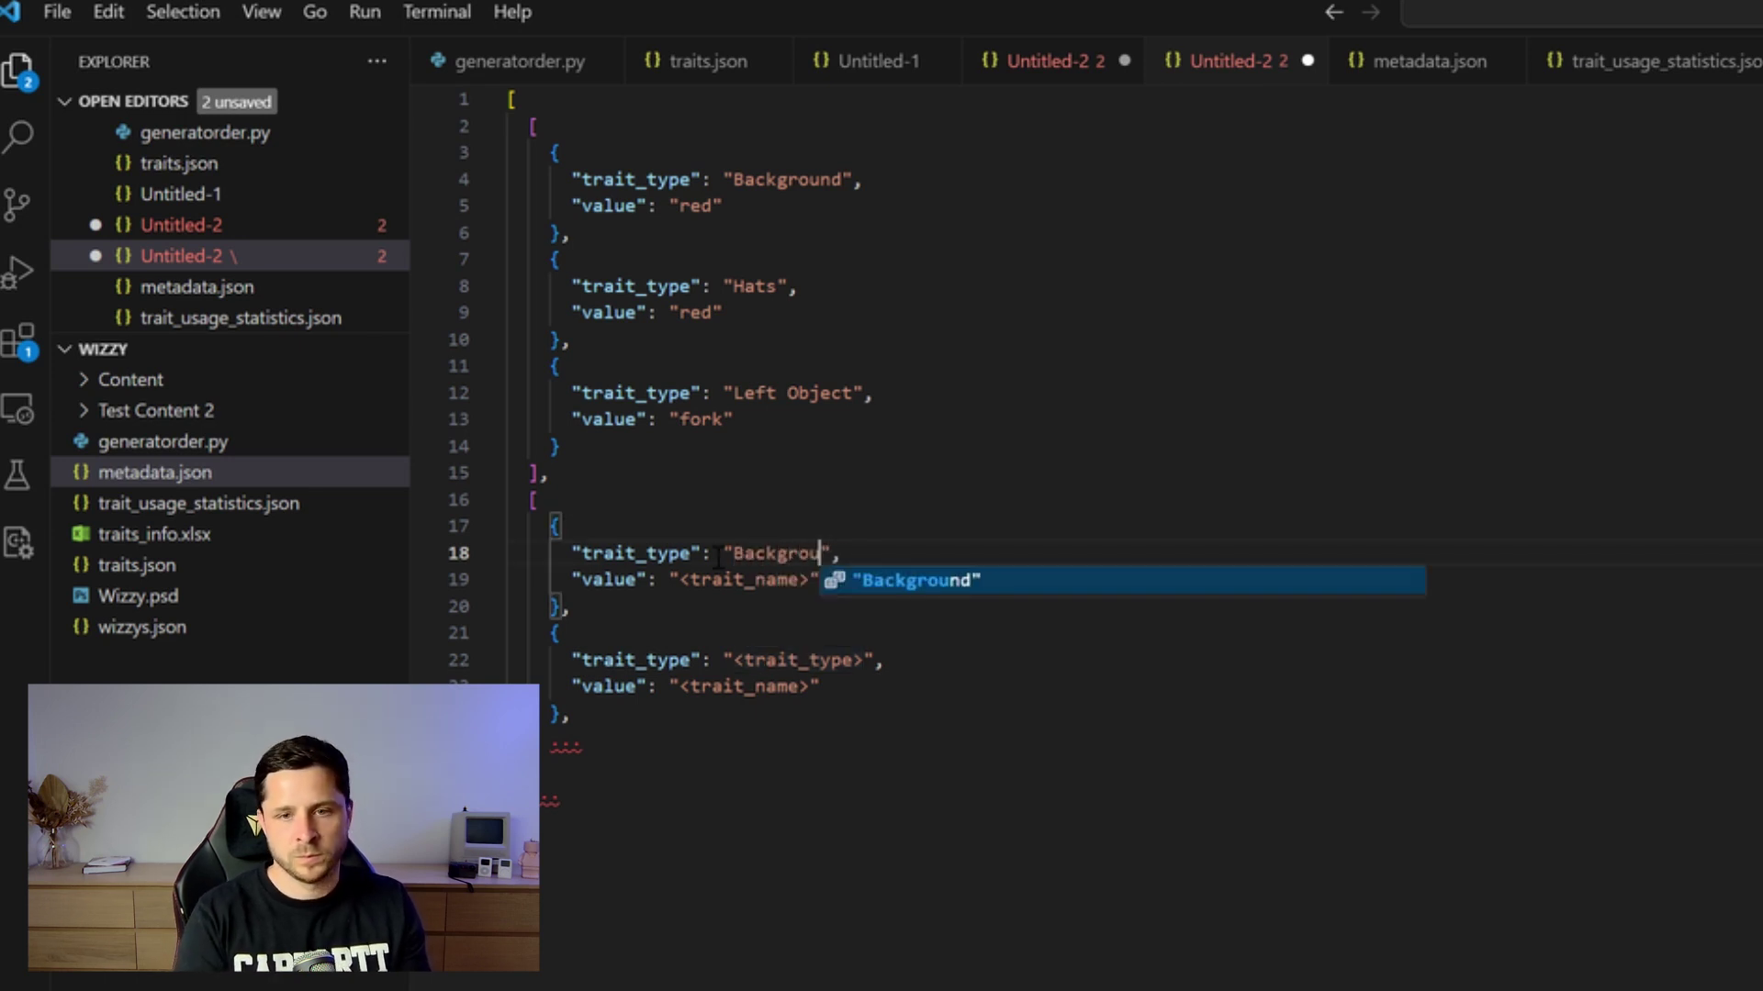
text(nd)
click(1074, 60)
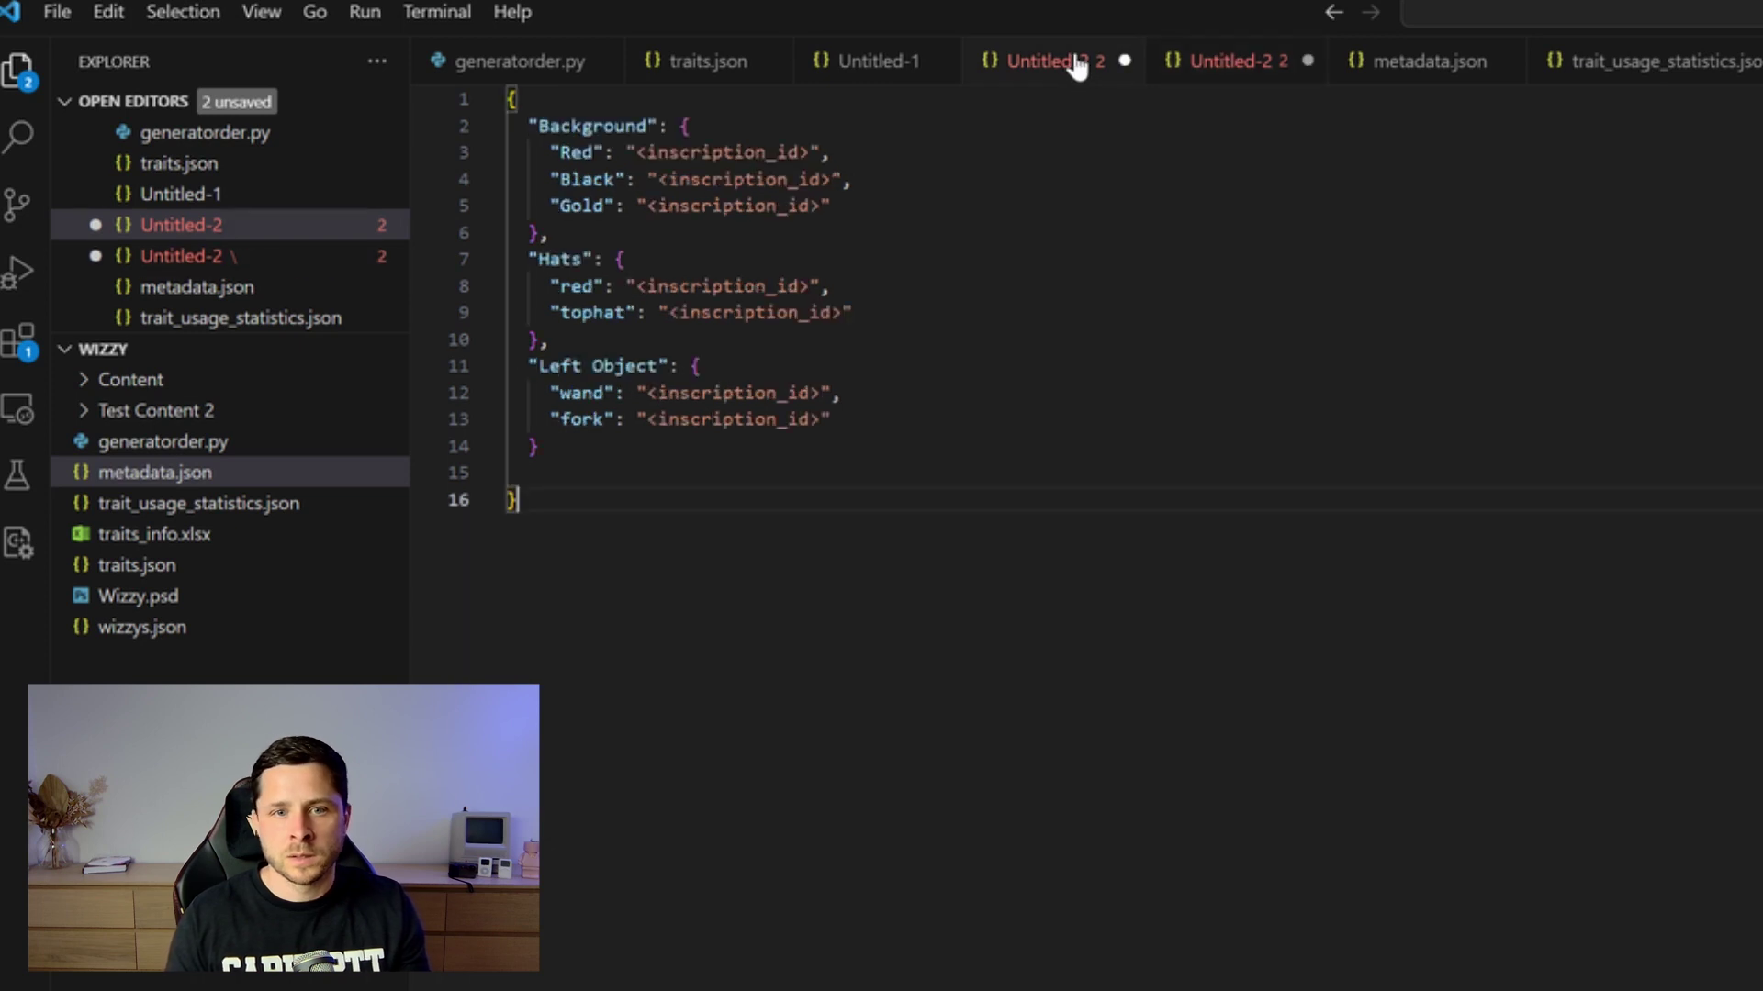
click(1207, 66)
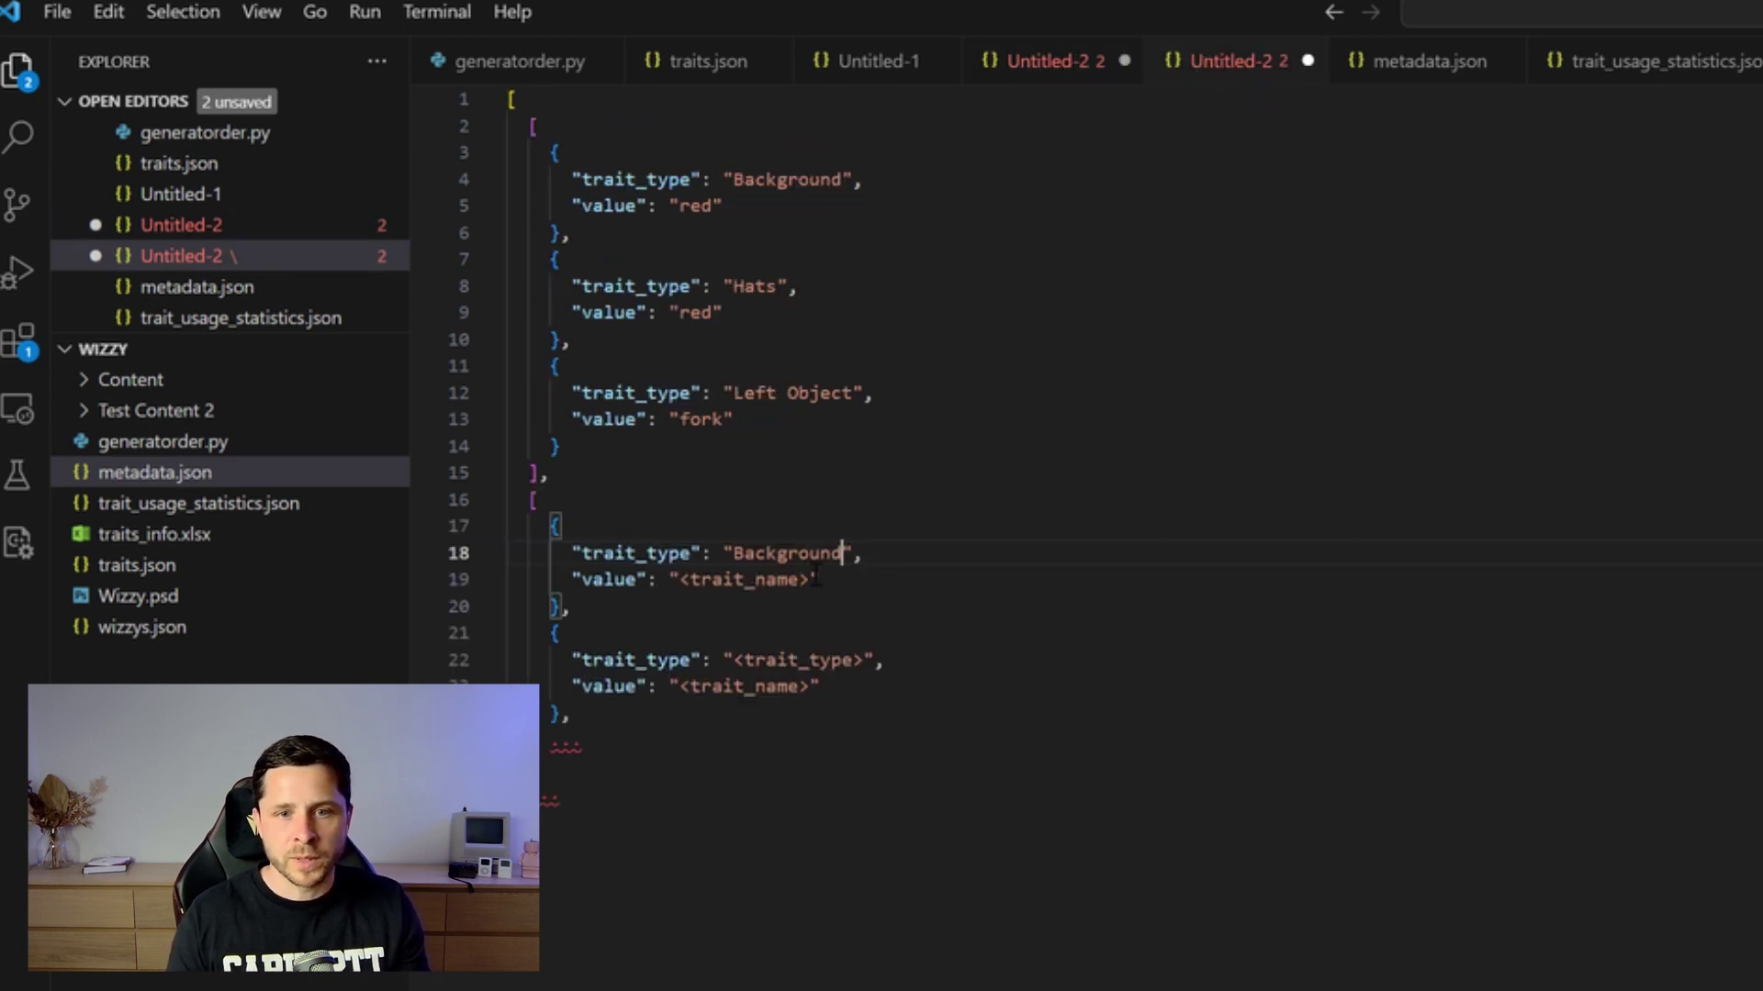
drag(809, 580, 680, 585)
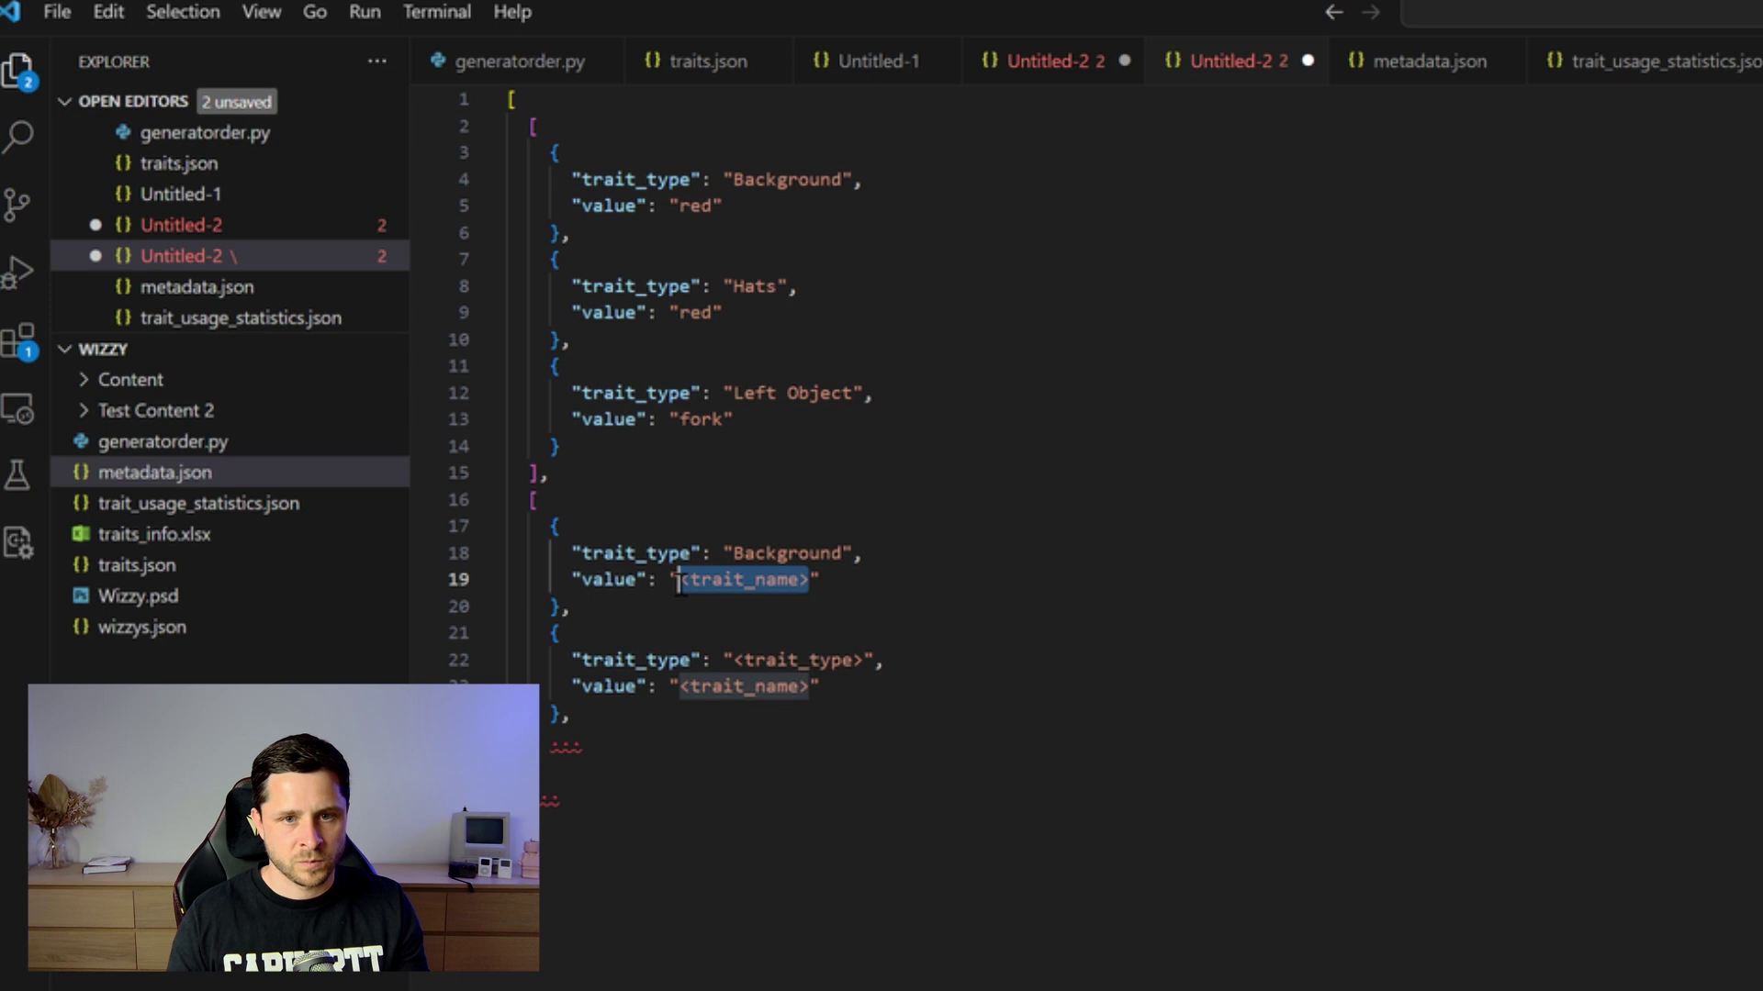
text(Gold)
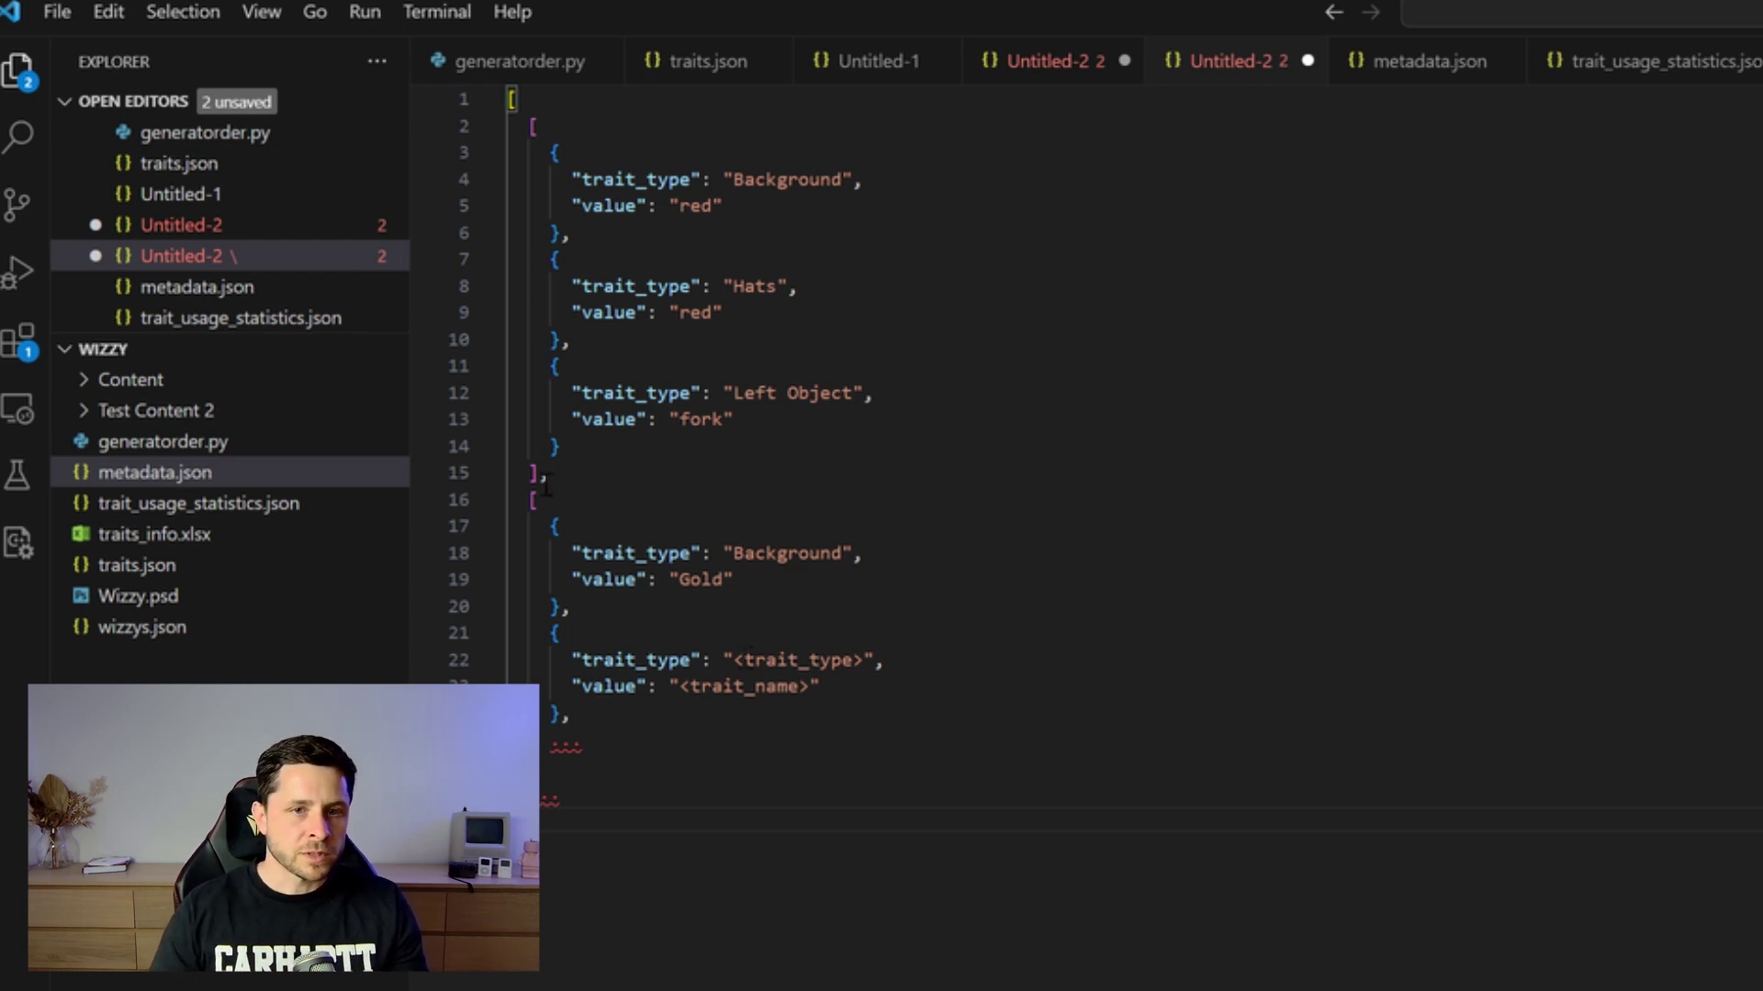
drag(547, 477, 507, 115)
key(ctrl+c)
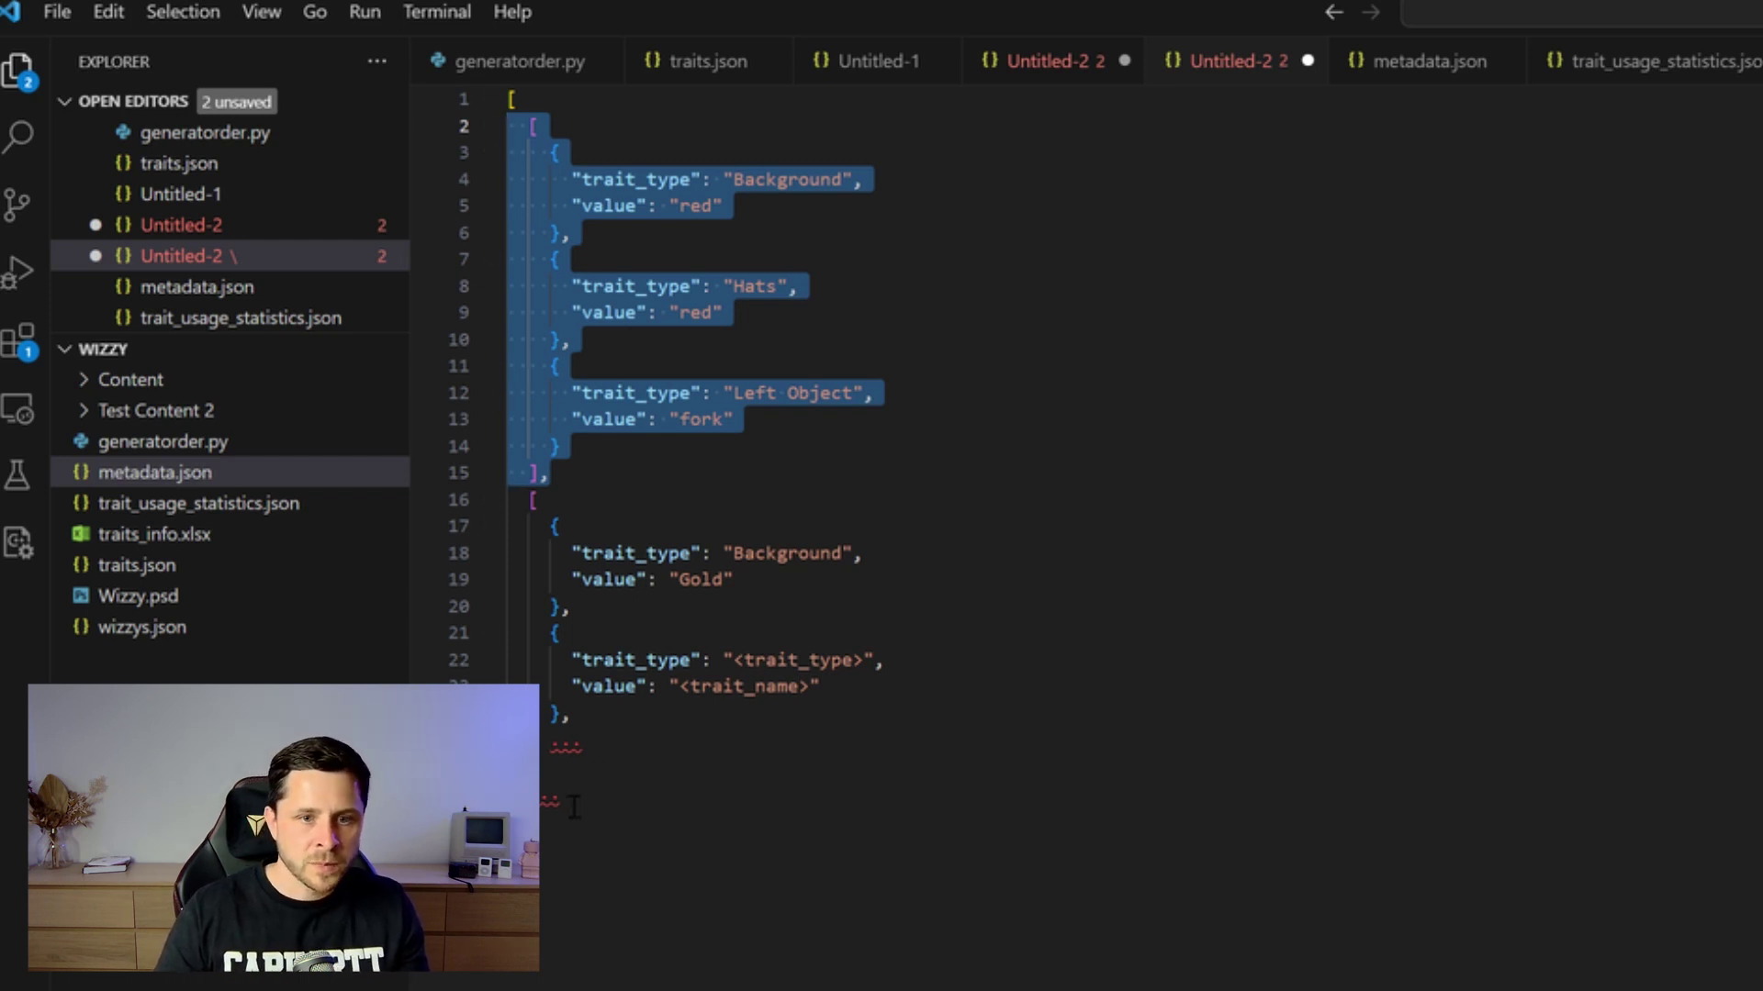
Replace the placeholder list with correctly nested copies of the Background red, Hats red, Left Object fork list
drag(574, 808, 540, 500)
key(ctrl+v)
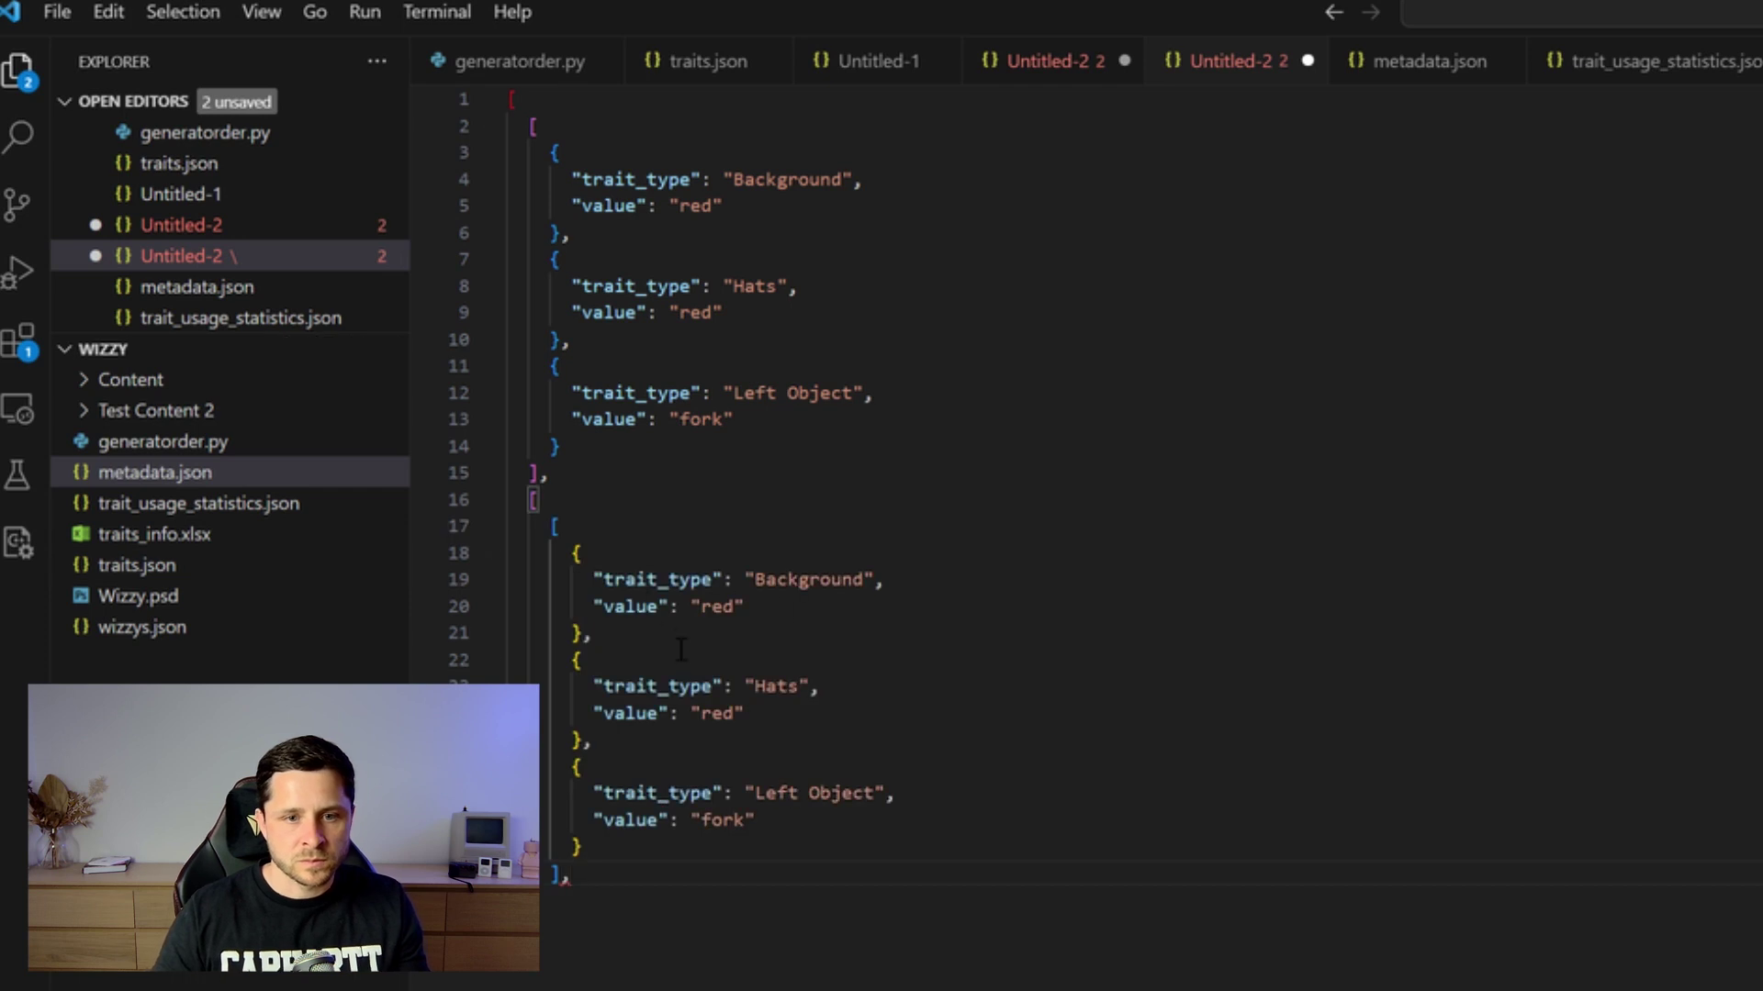
drag(579, 872, 358, 500)
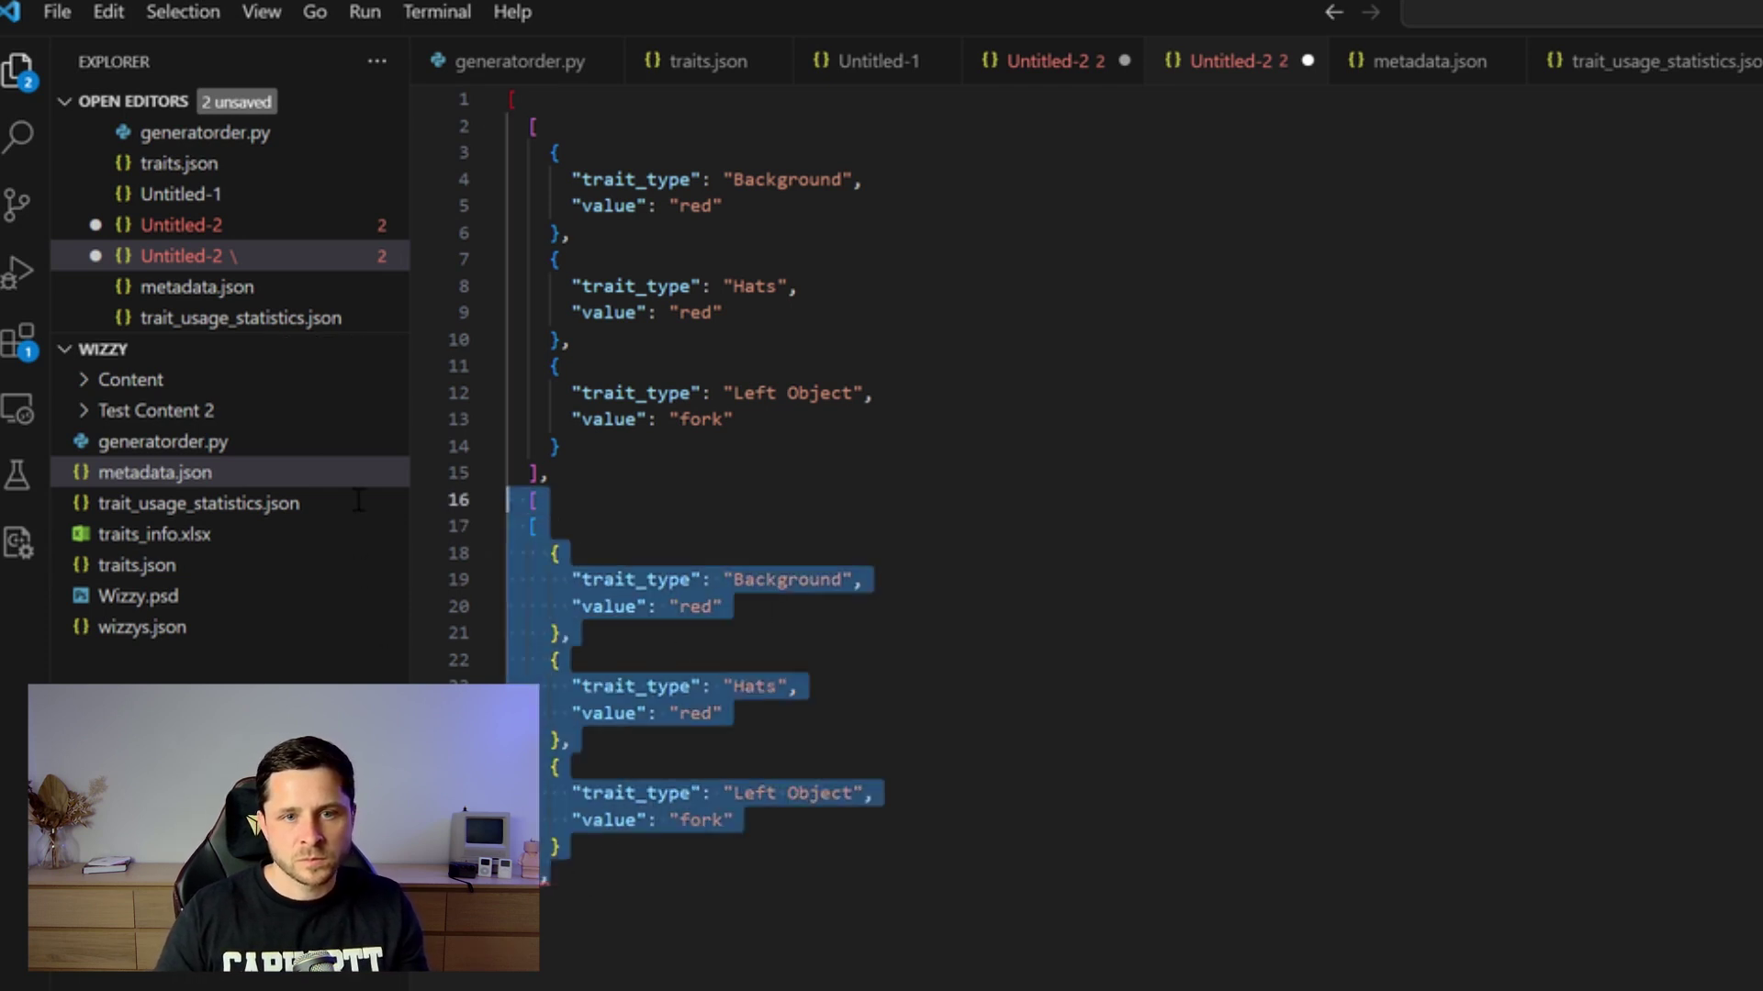
text([   {     "trait_type": "Background",     "value": "red"   },   {     "trait_type": "Hats",     "value": "red"   },   {     "trait_type": "Left Object",     "value": "fork"   } ])
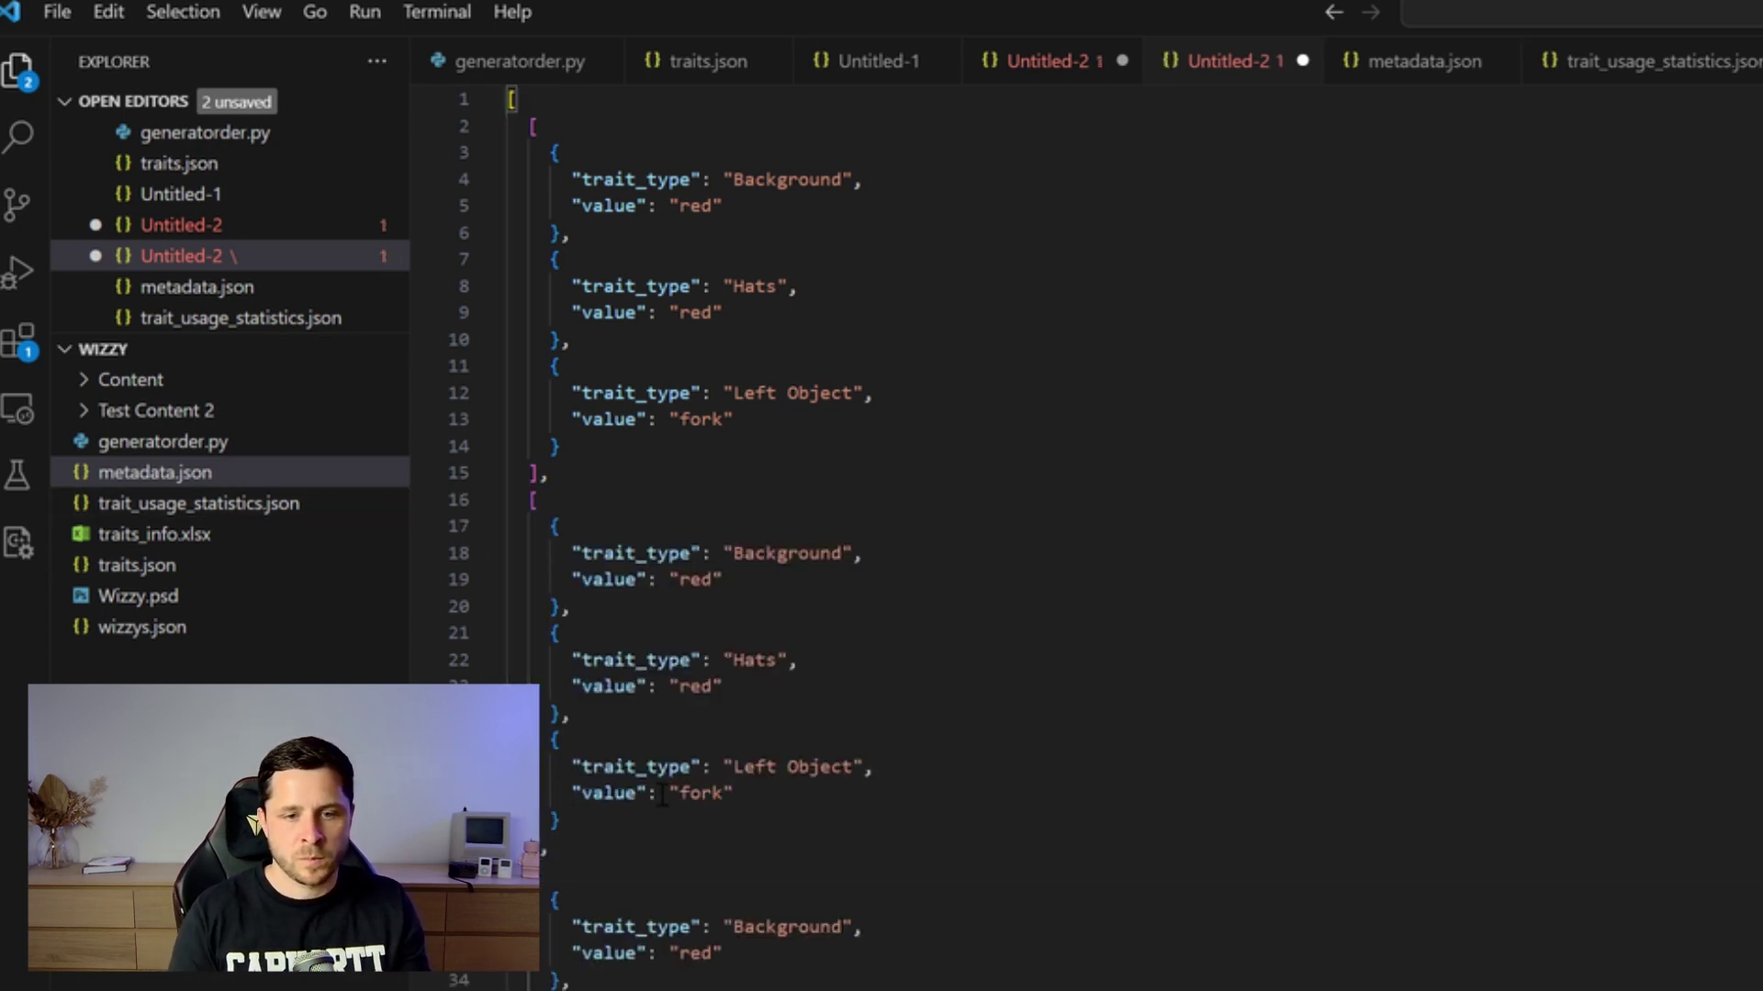
scroll(663, 795, down, 7)
click(536, 672)
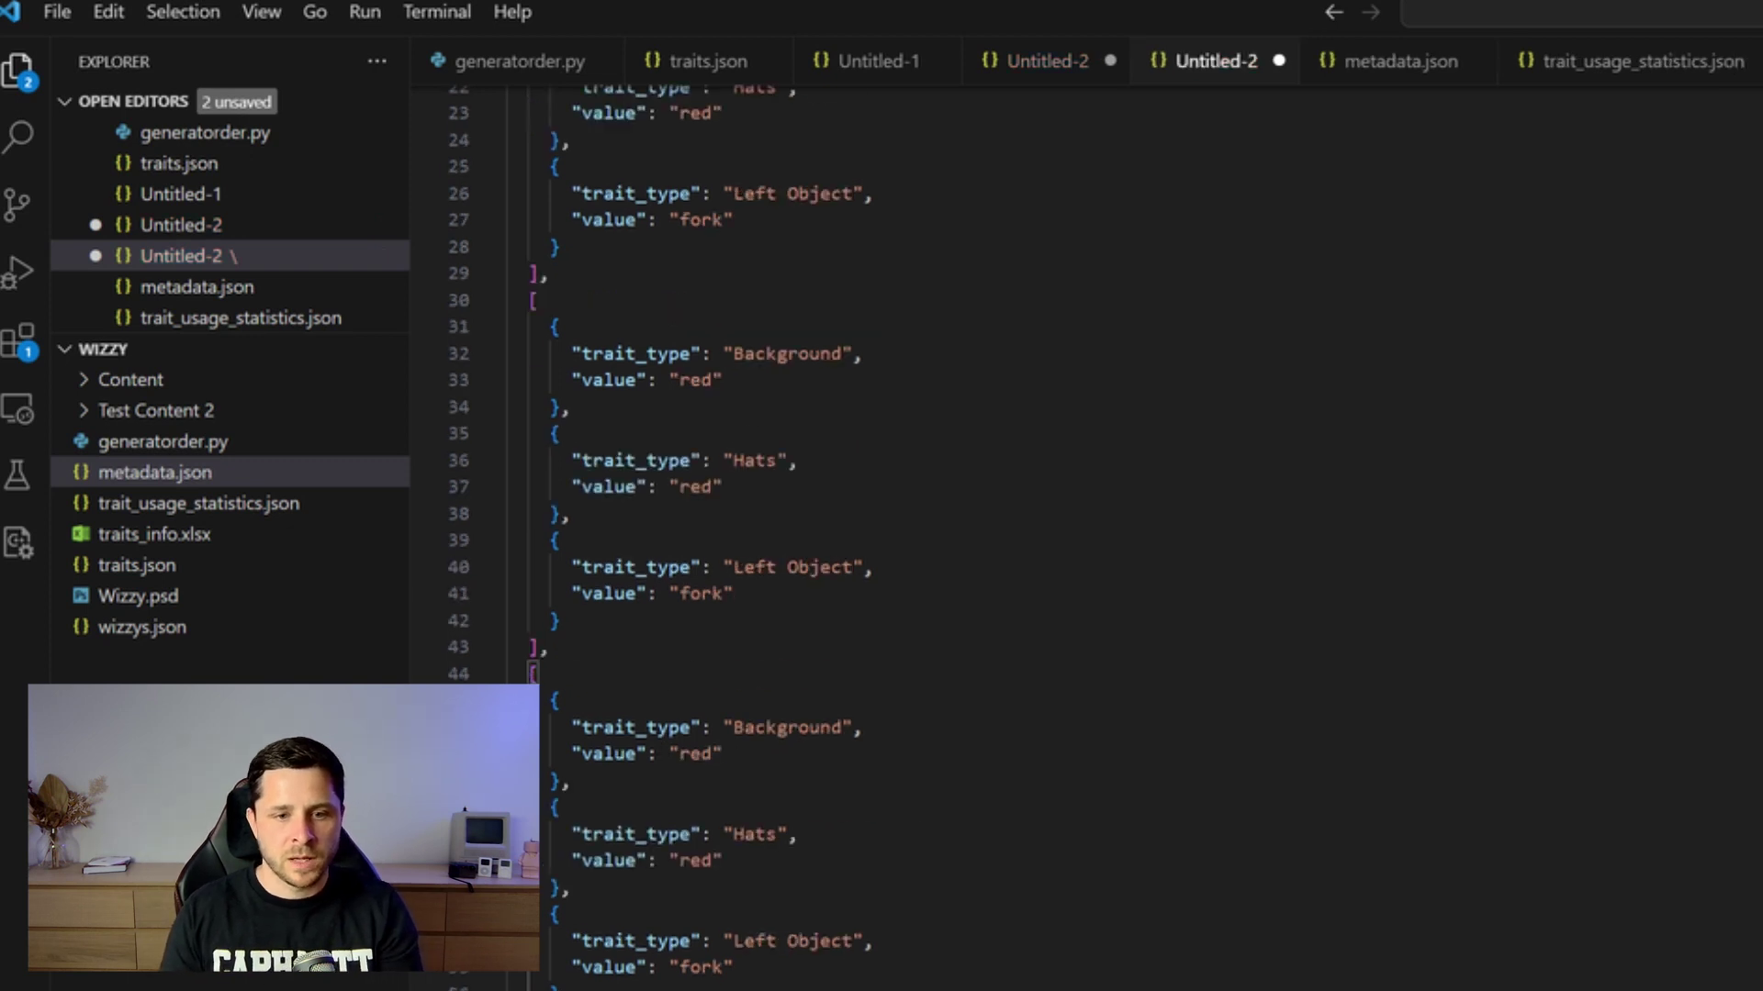
scroll(728, 859, up, 7)
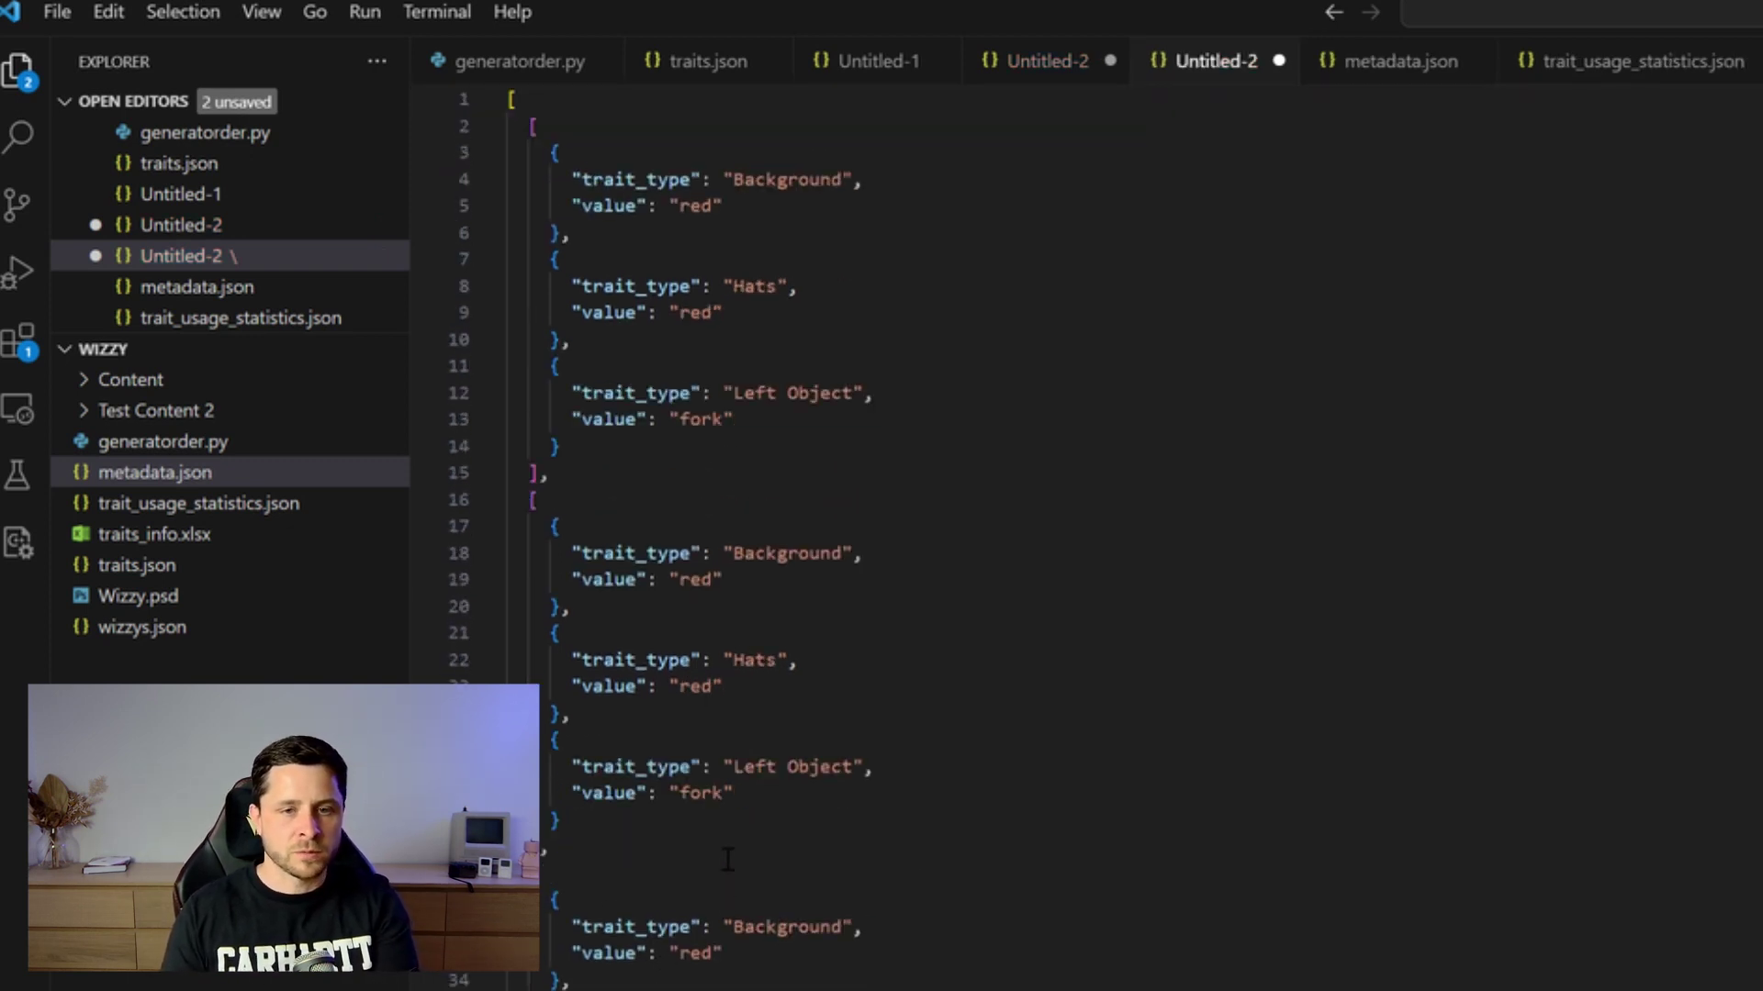
scroll(862, 240, down, 5)
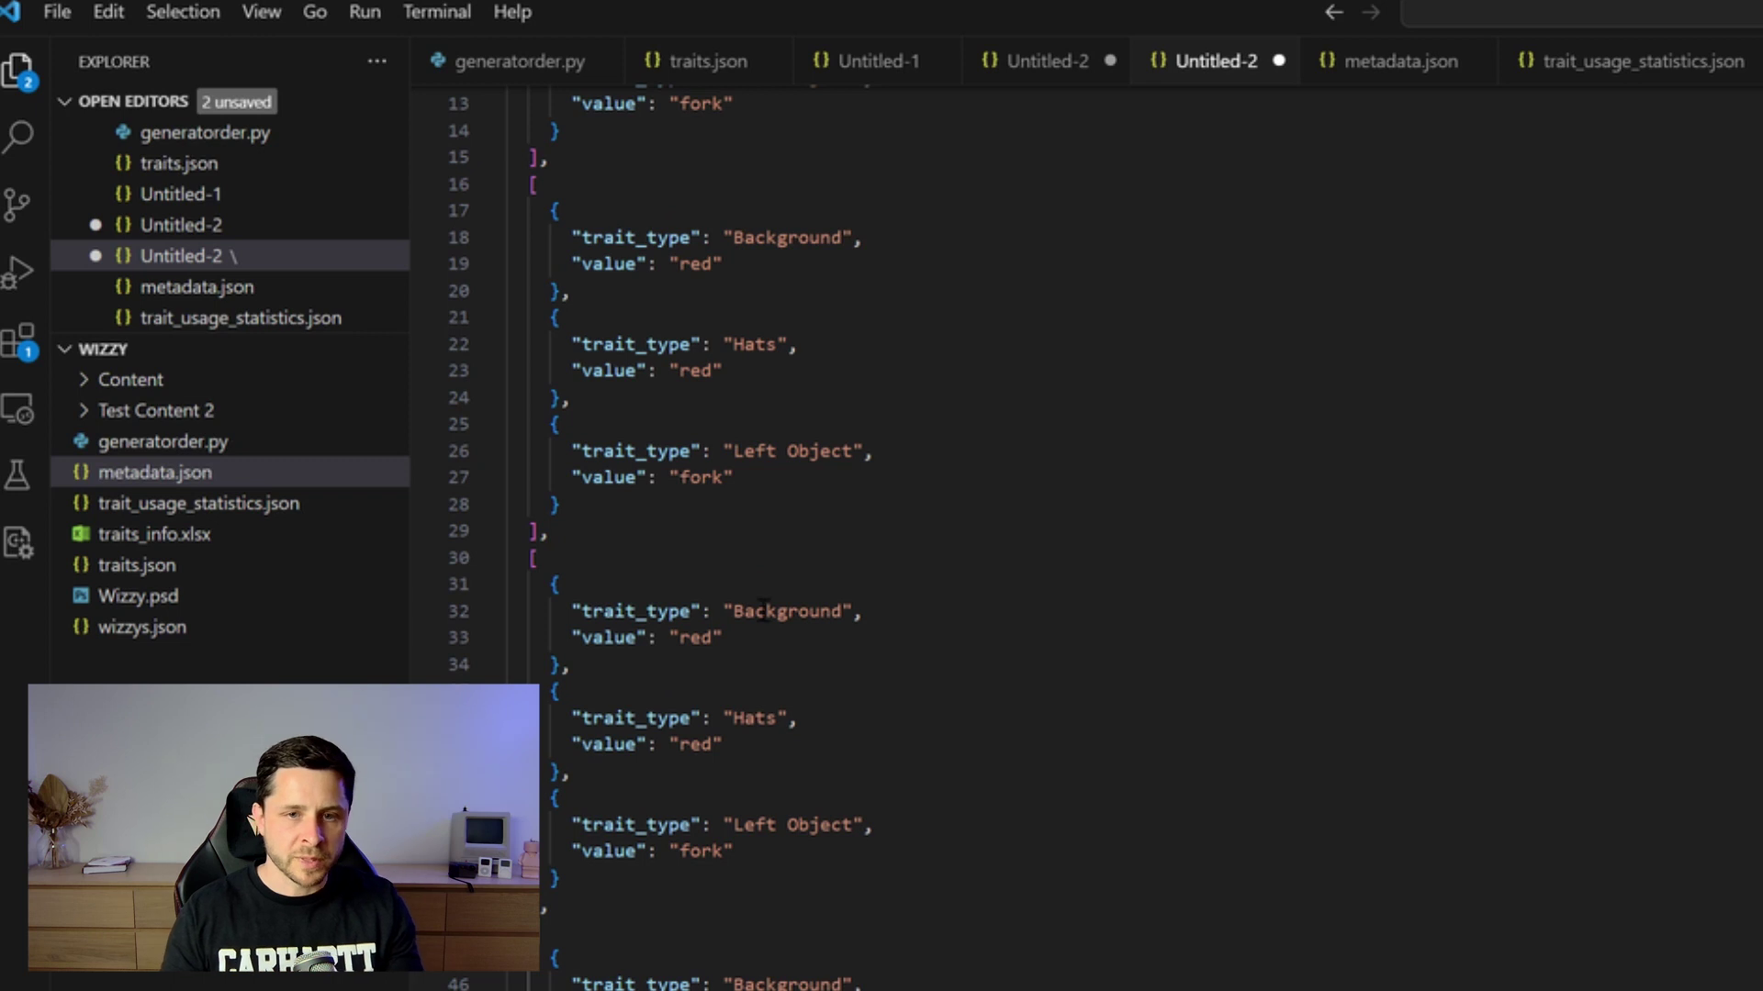
scroll(862, 786, down, 3)
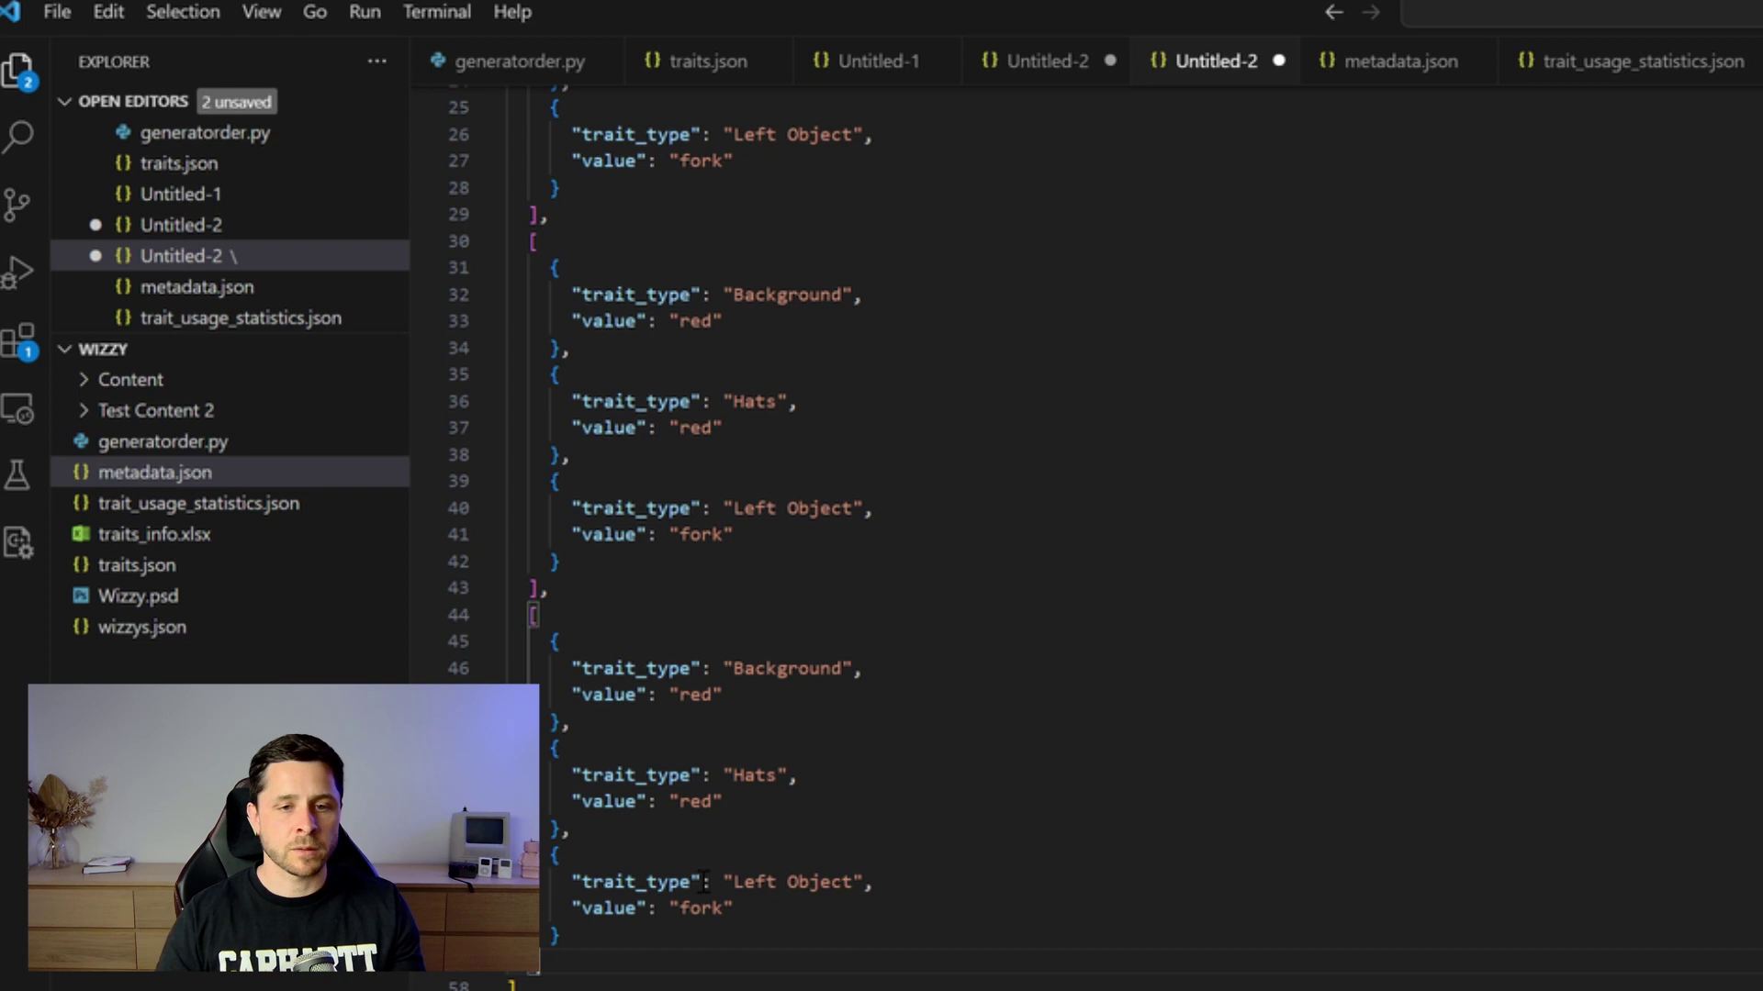
scroll(959, 881, up, 8)
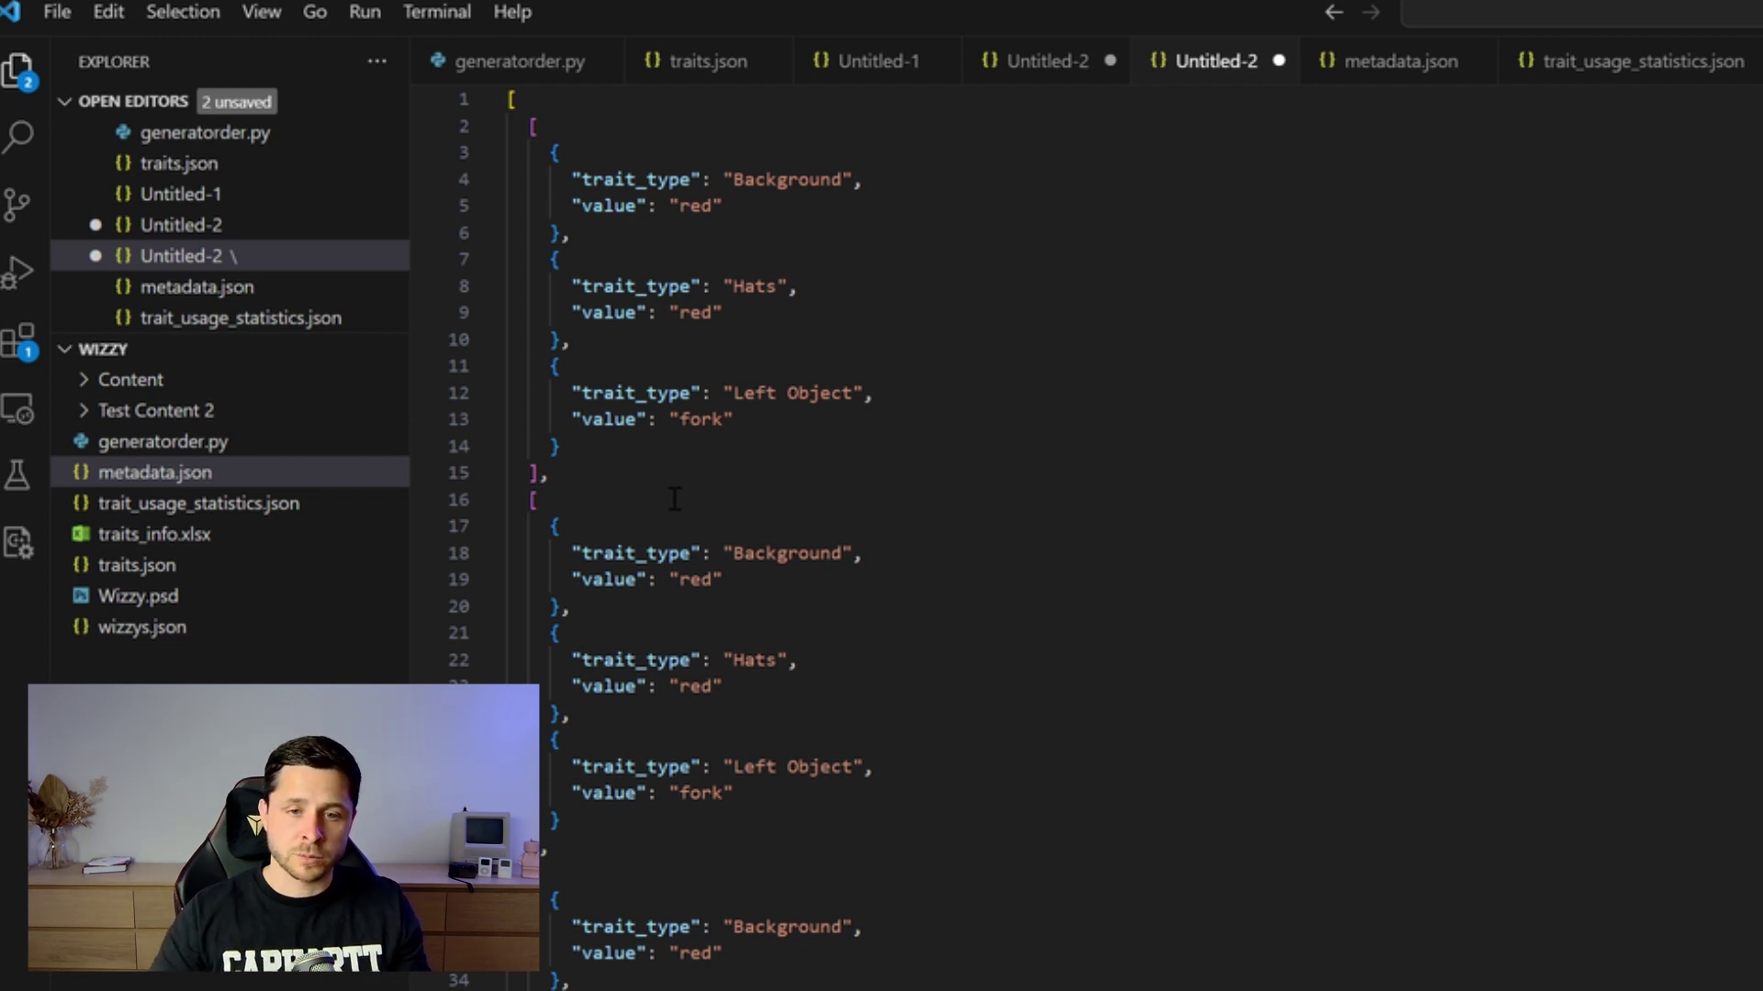
Review metadata.json, noting the first item's backgrounds grey and hats original traits
scroll(1111, 469, down, 6)
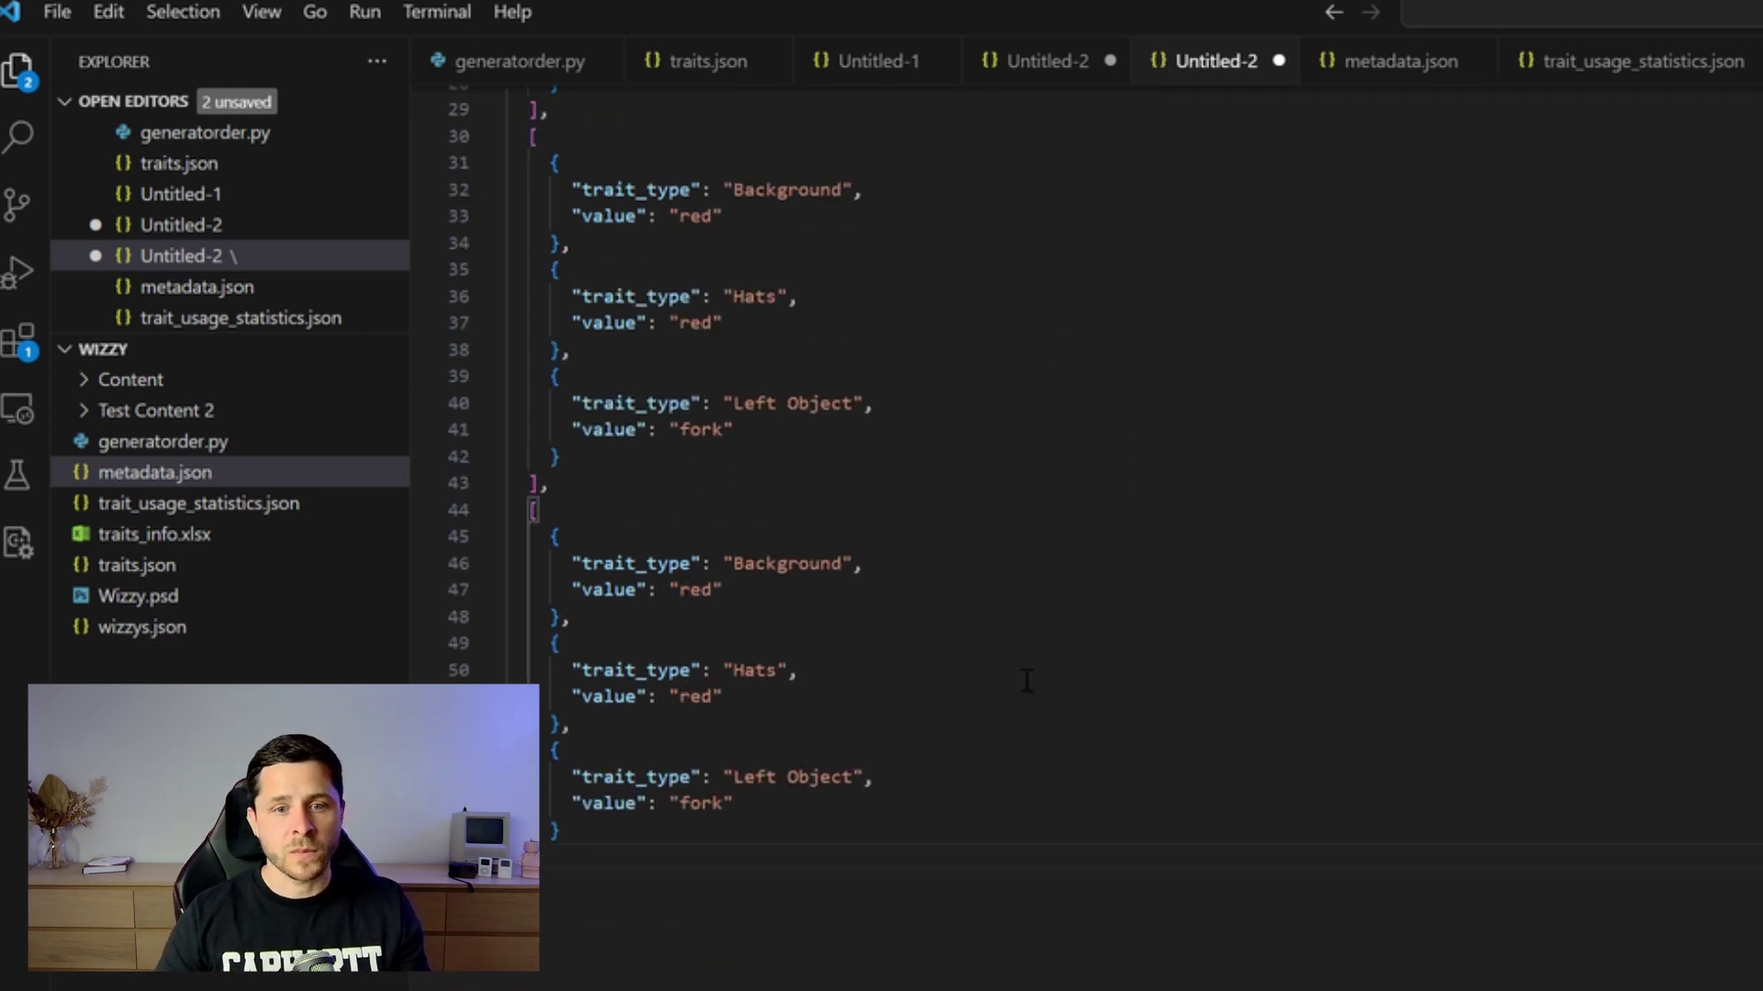
scroll(1031, 676, up, 6)
scroll(956, 833, down, 13)
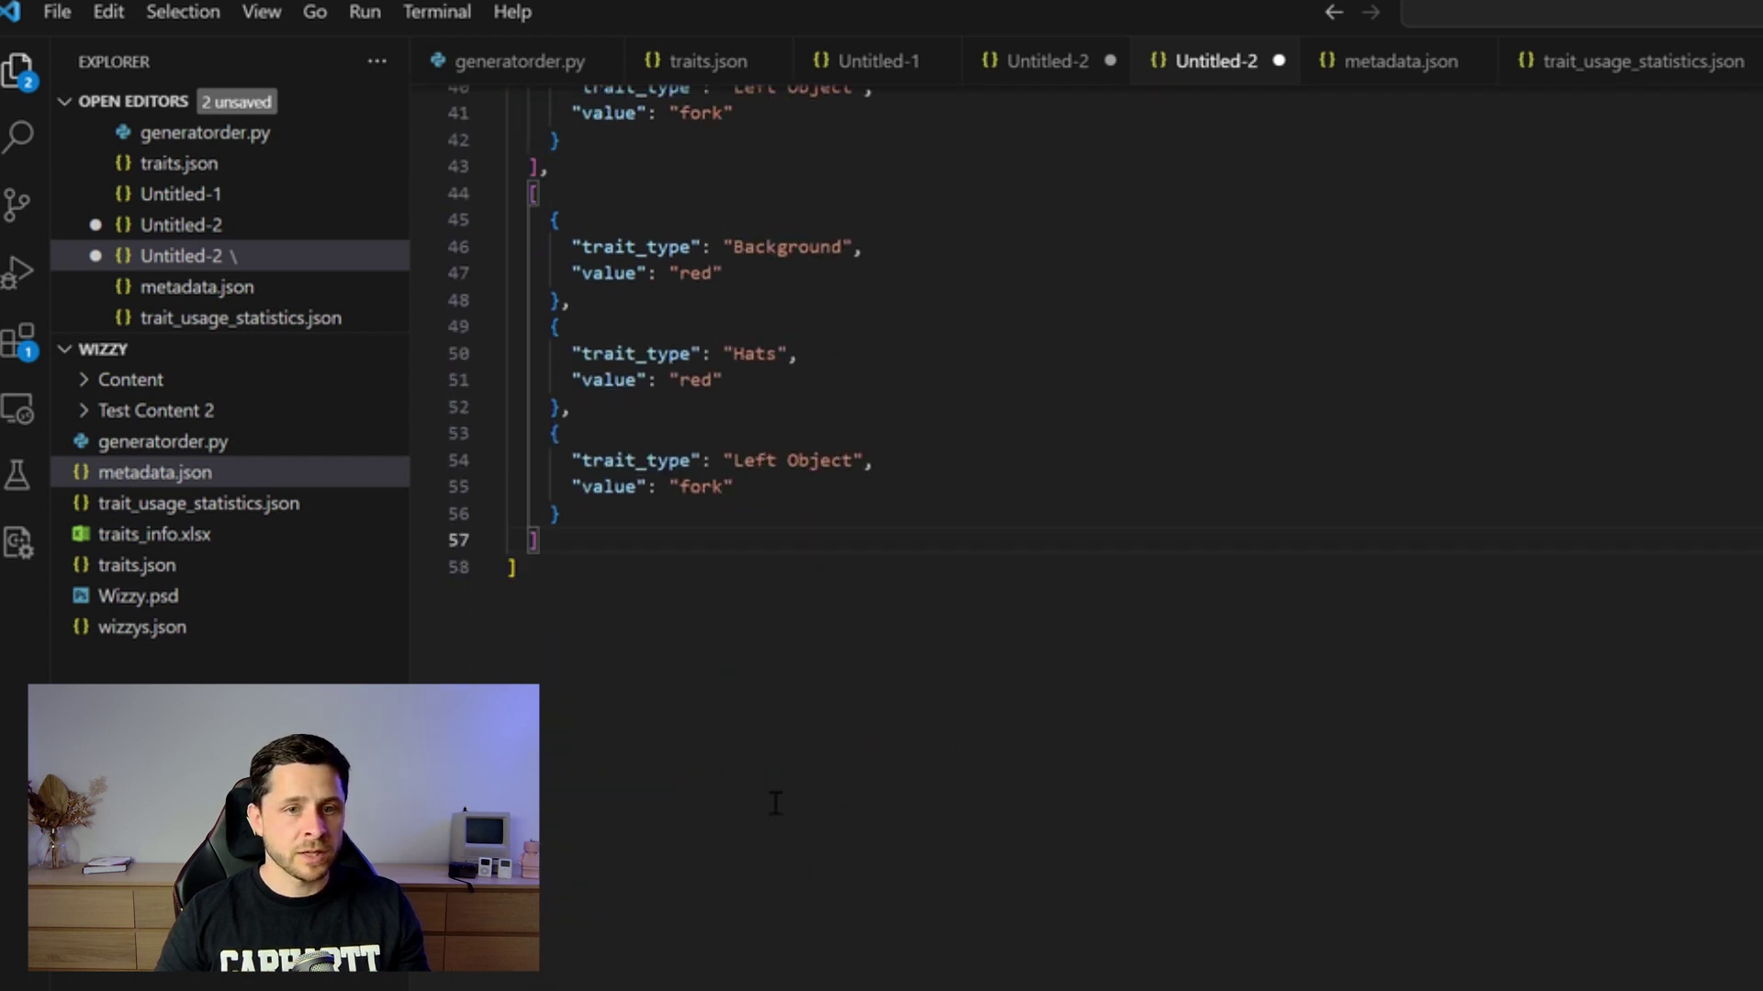
scroll(775, 799, up, 4)
key(ctrl+a)
scroll(918, 537, up, 9)
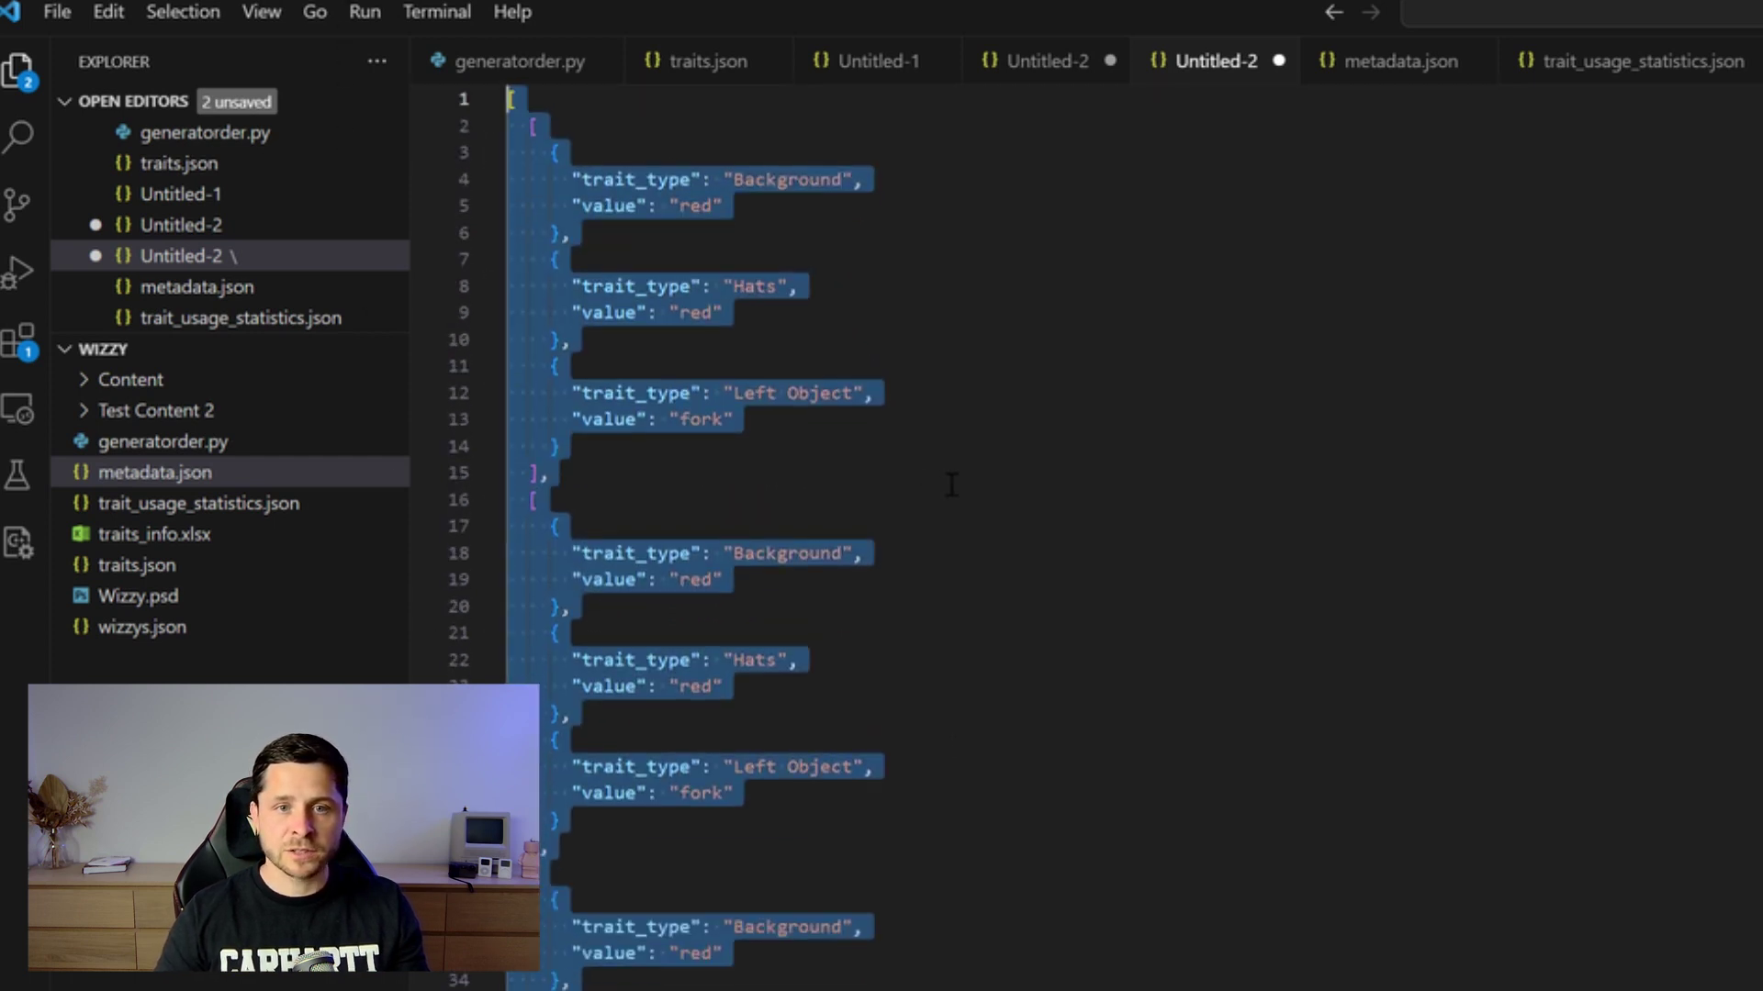
click(953, 484)
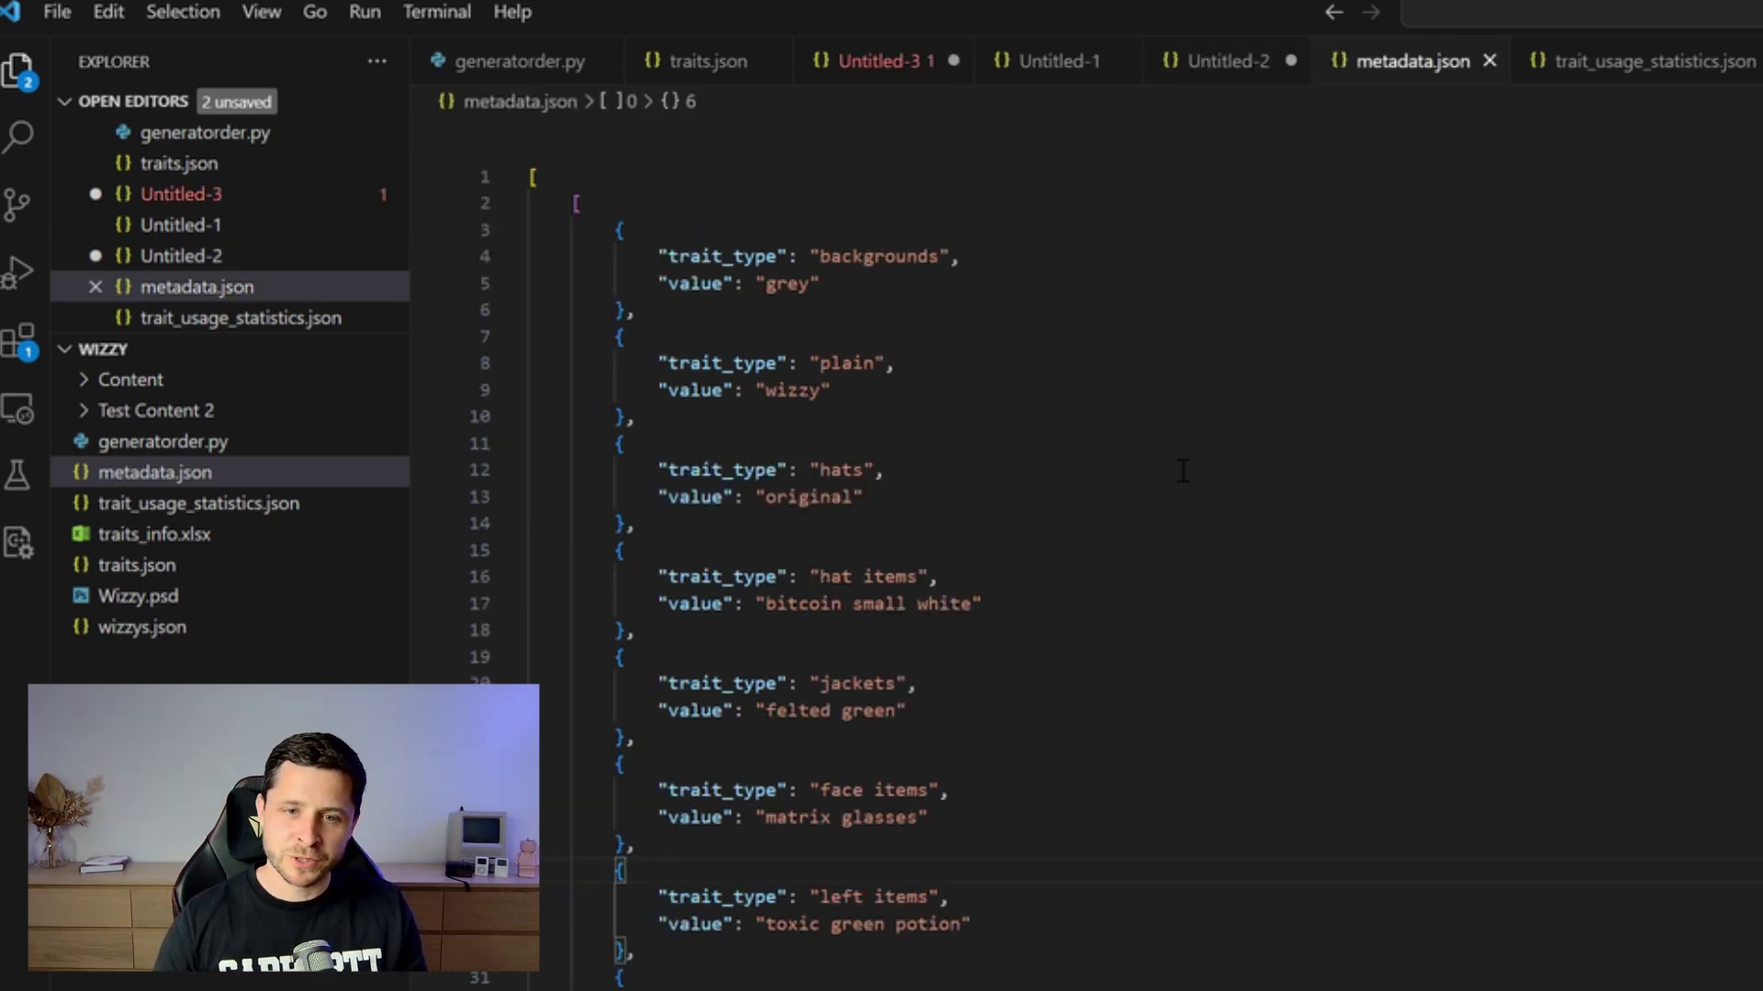
scroll(1633, 542, down, 14)
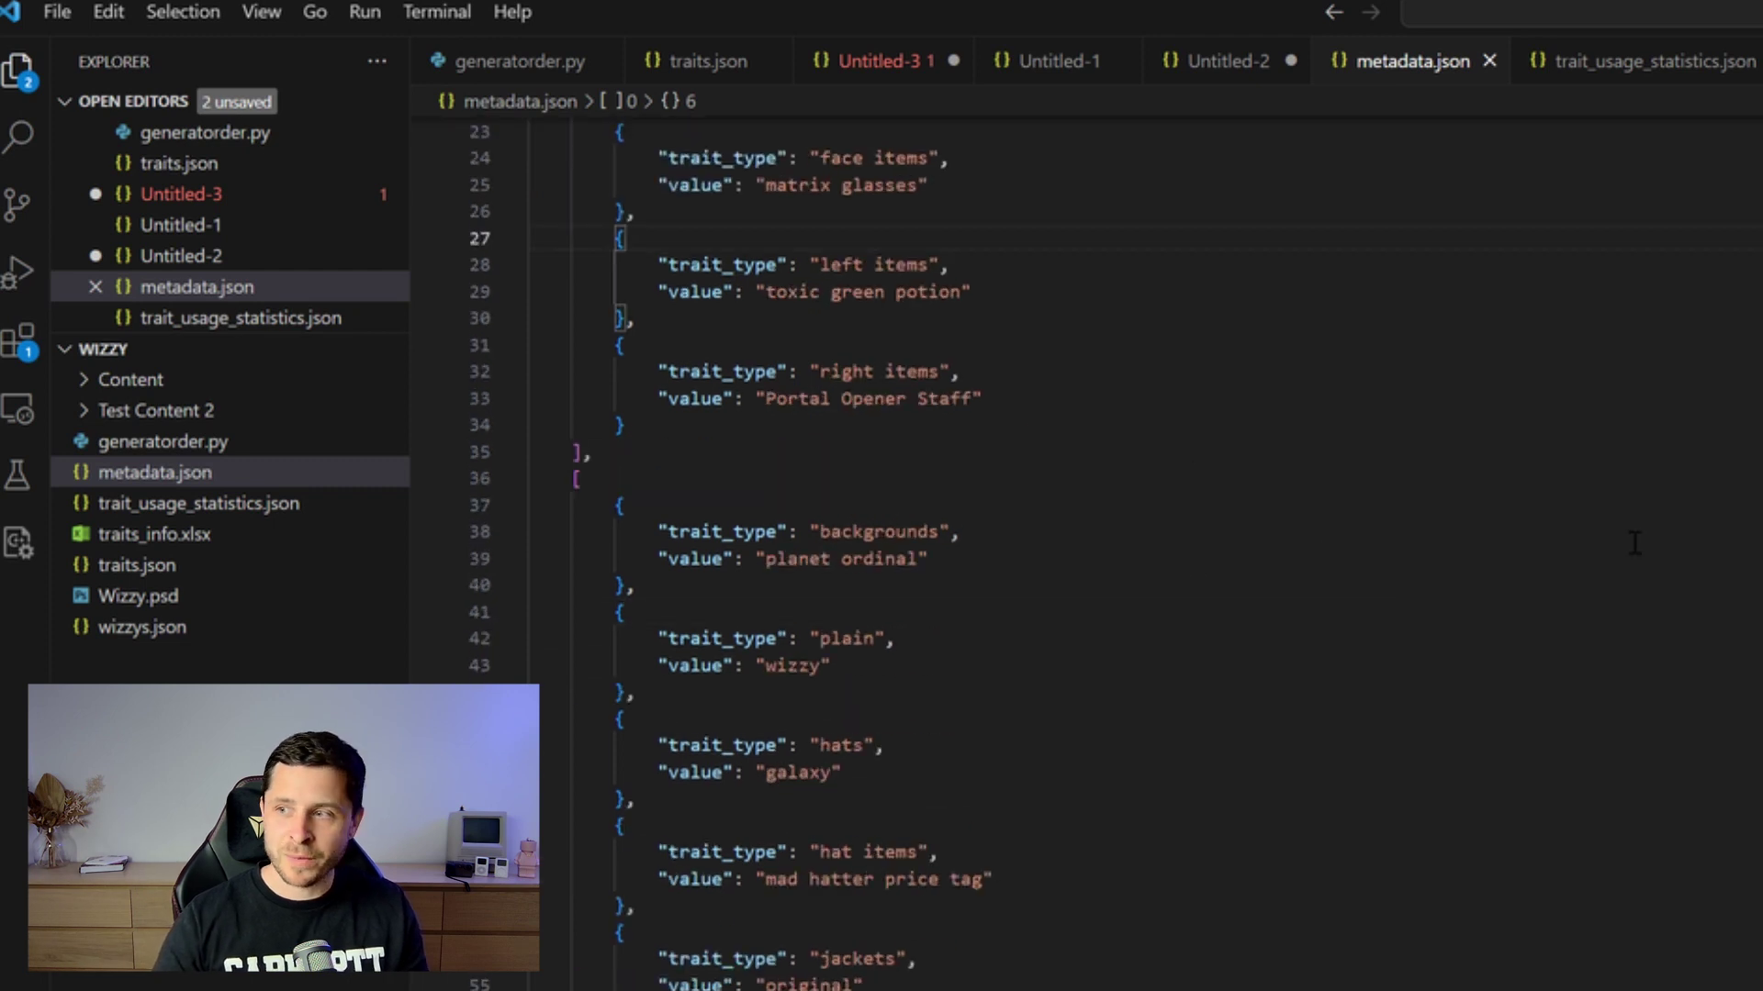
scroll(1527, 445, up, 14)
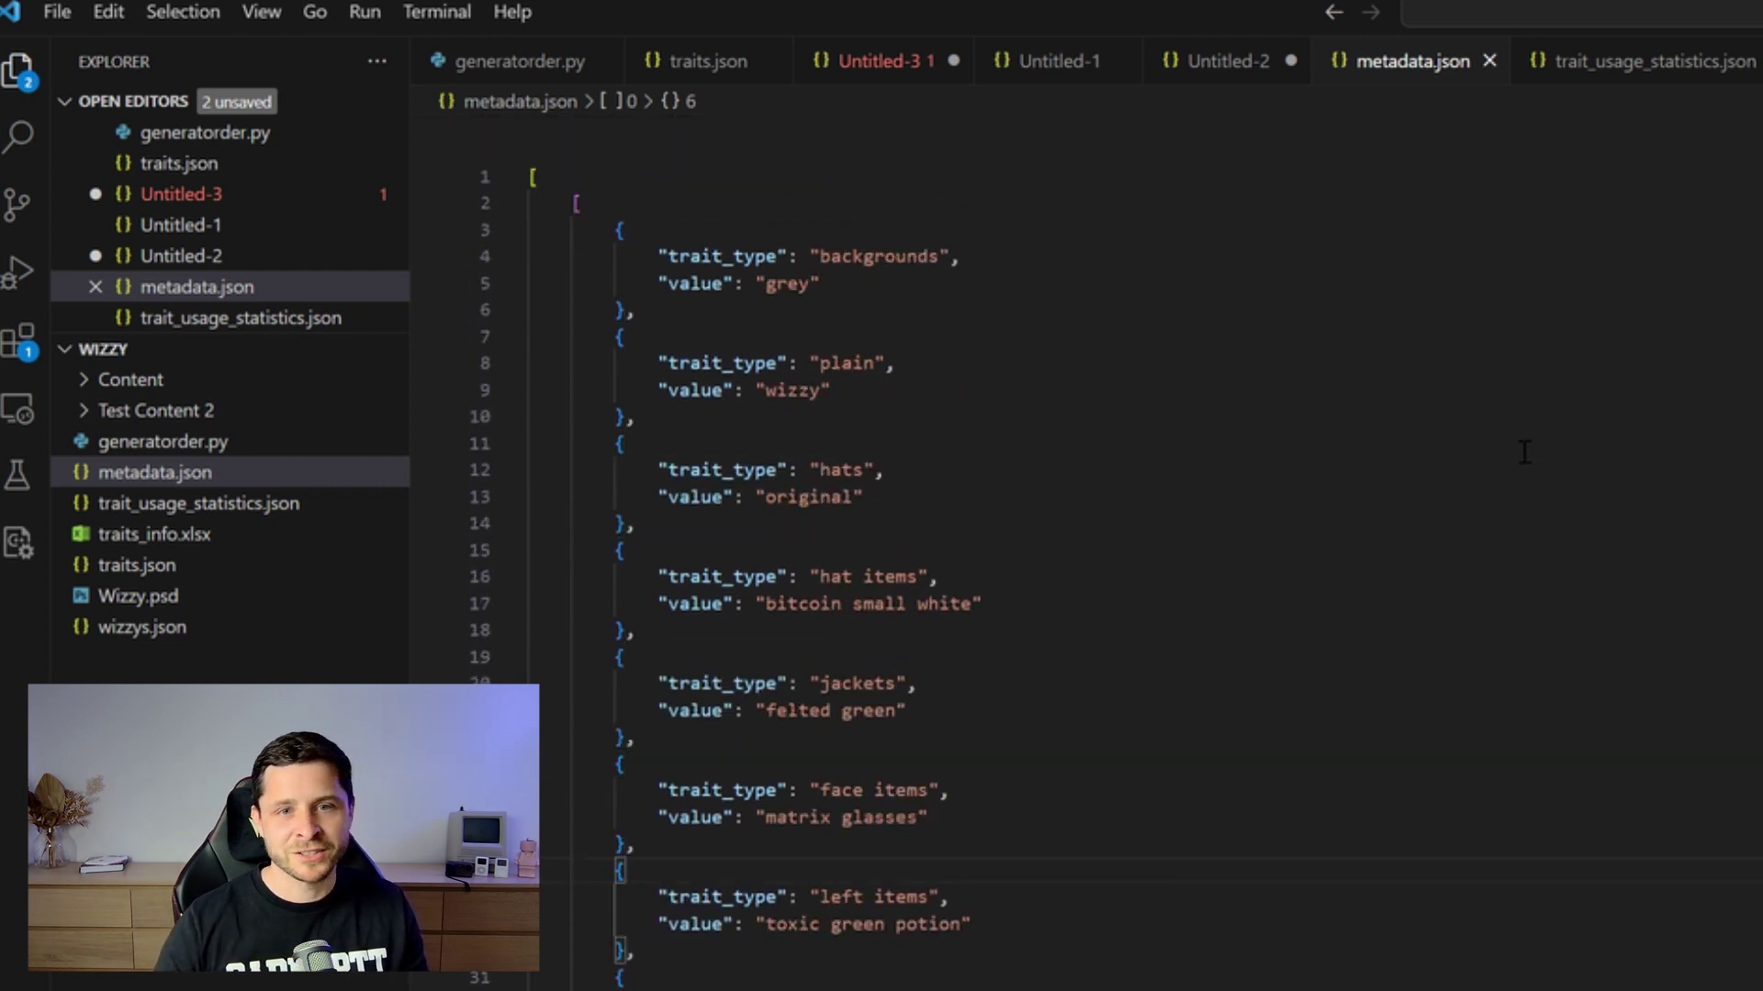
click(1476, 474)
click(1383, 250)
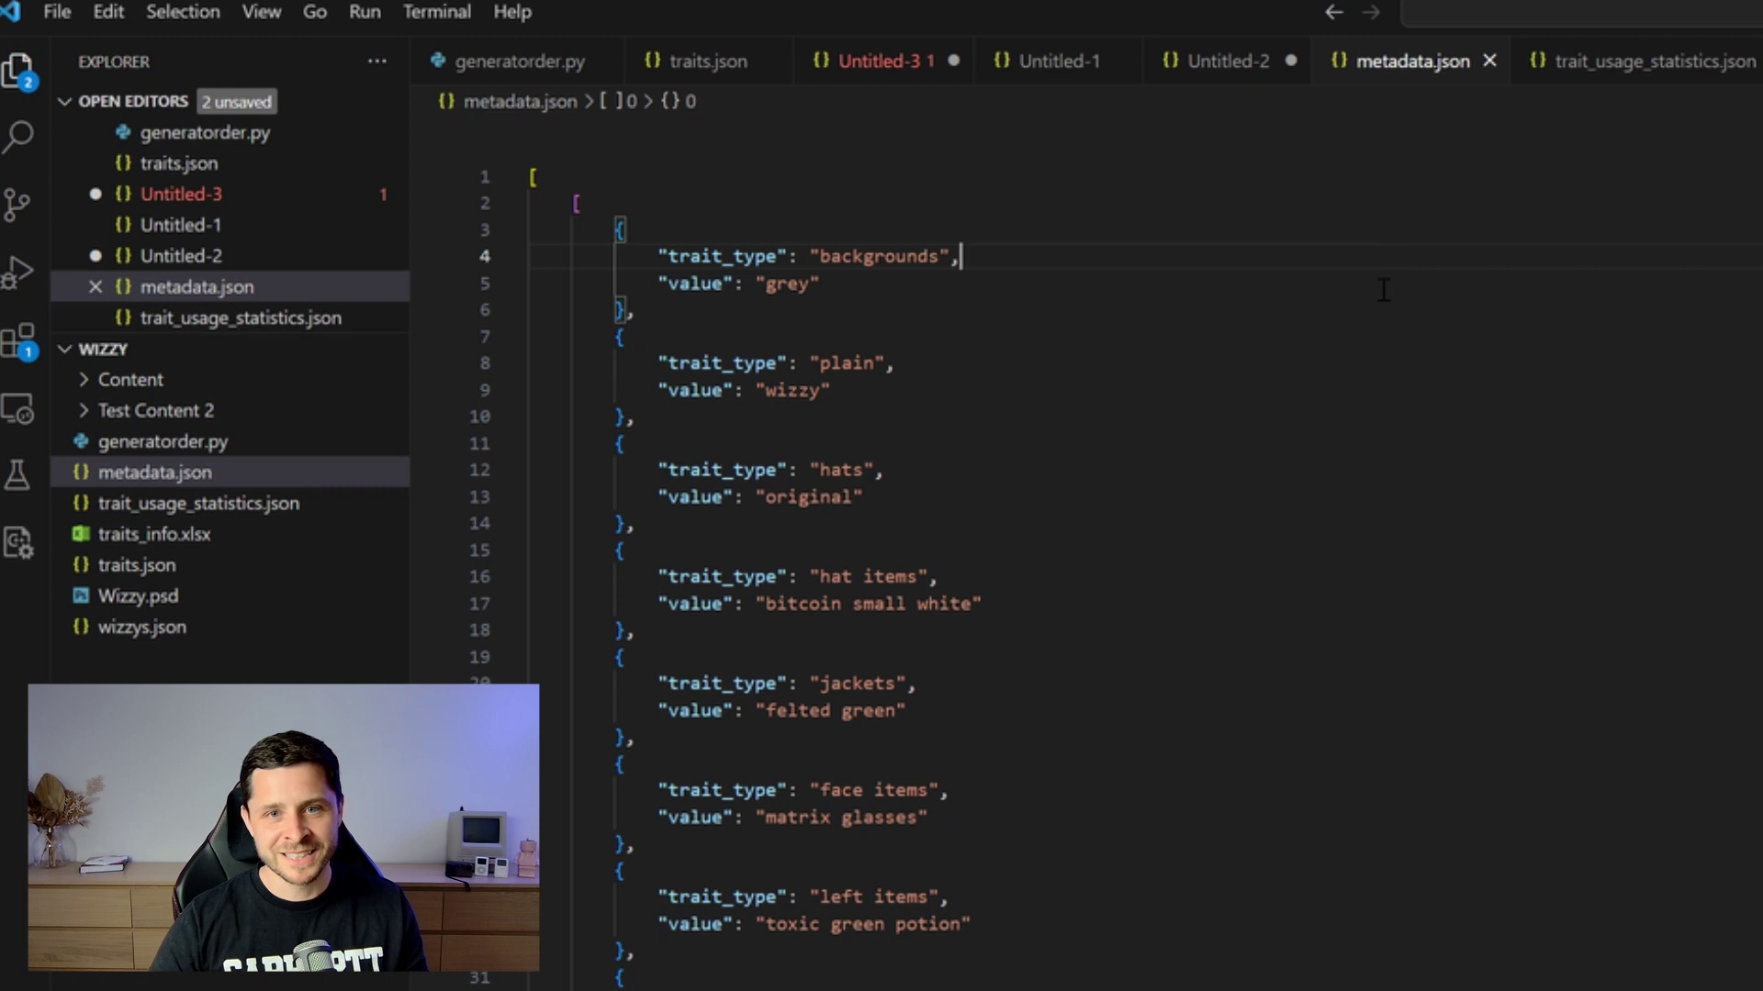
click(1579, 61)
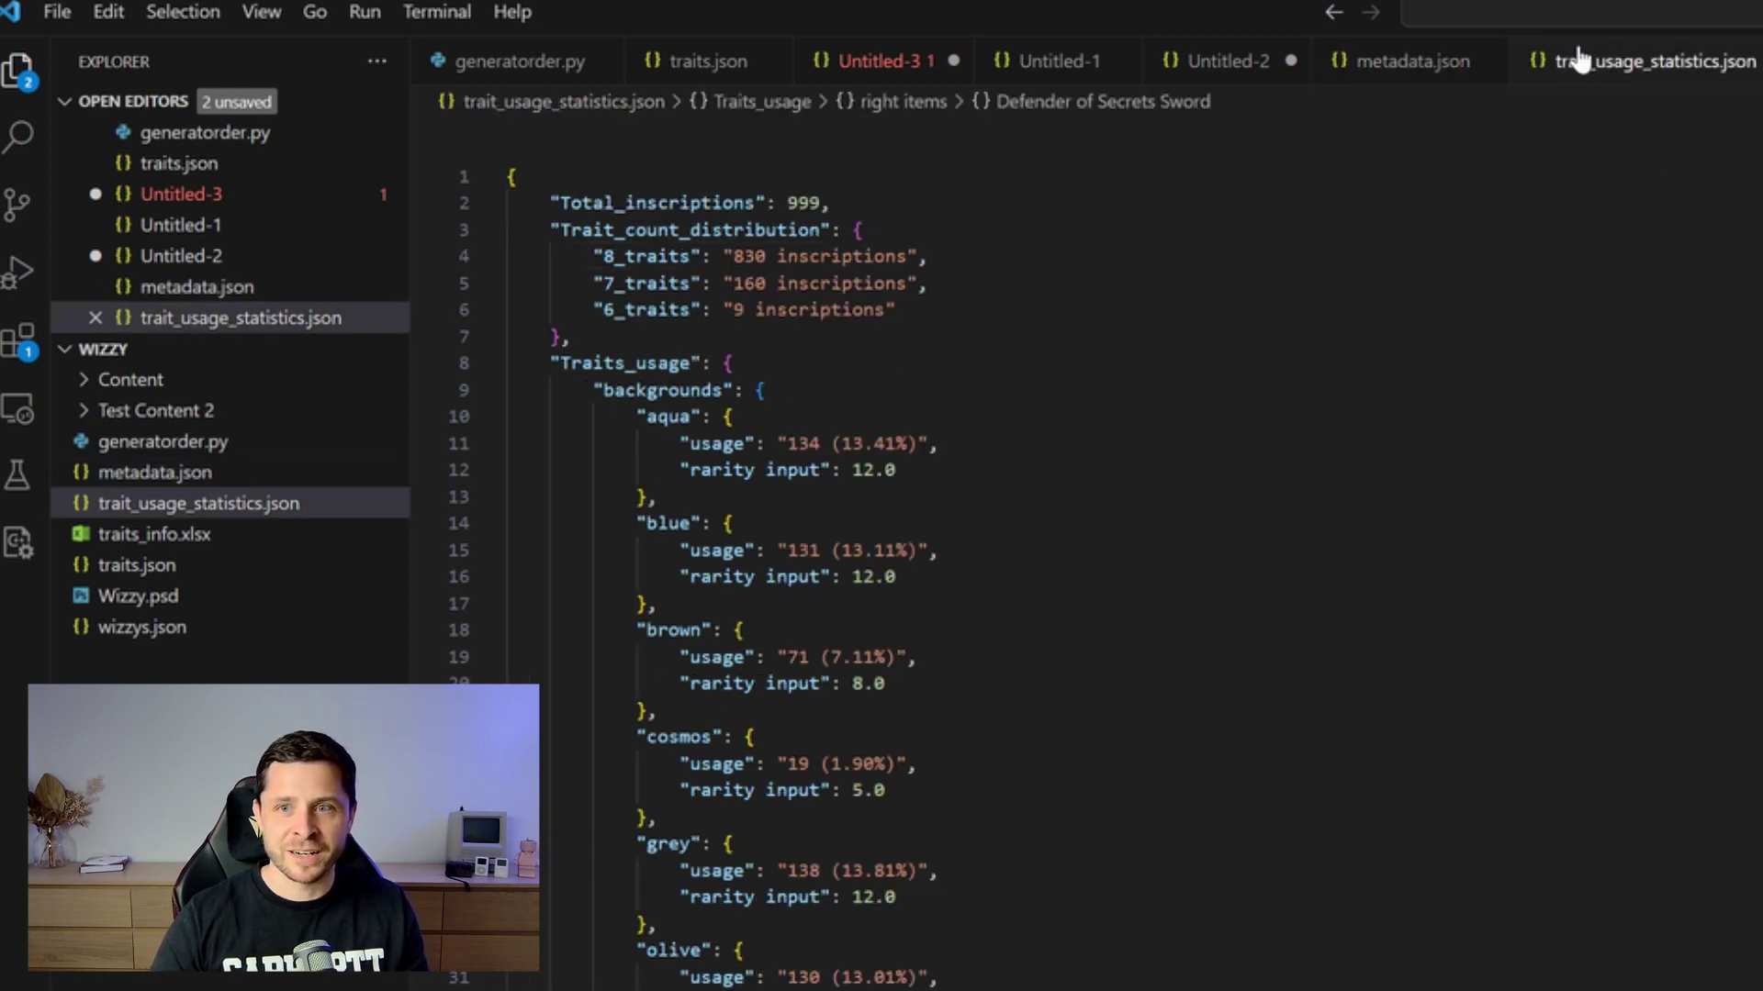
drag(552, 202, 829, 202)
click(830, 202)
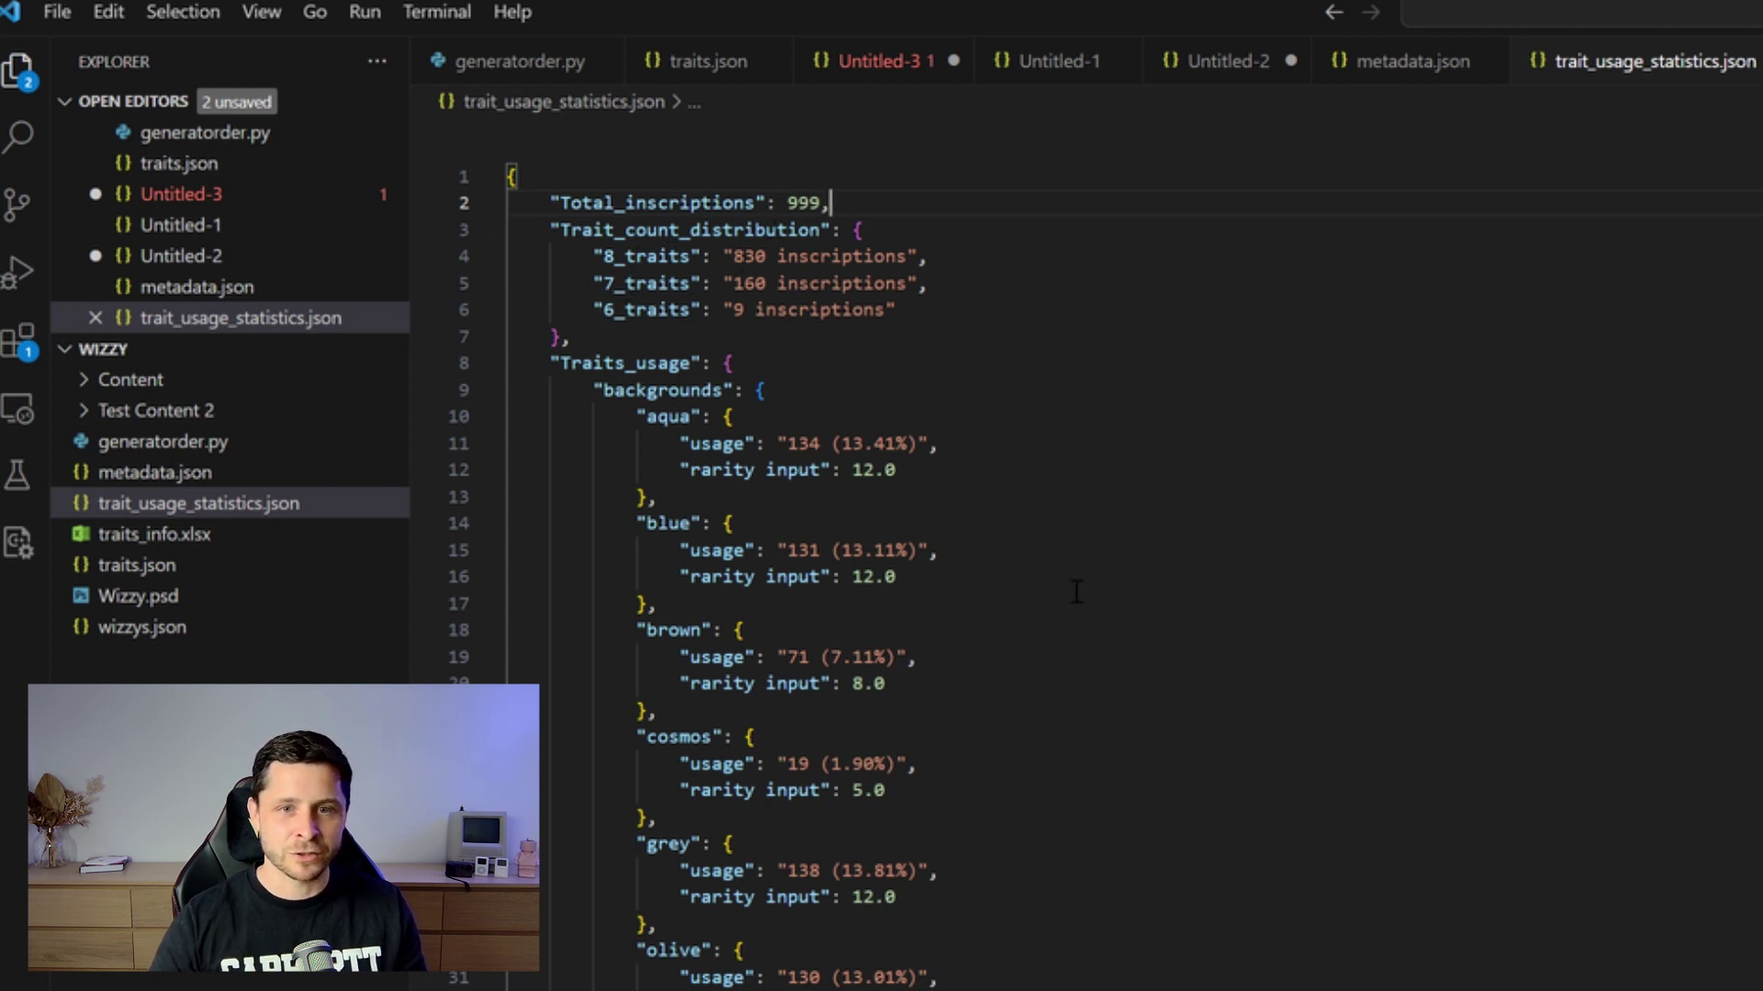
drag(909, 470, 570, 470)
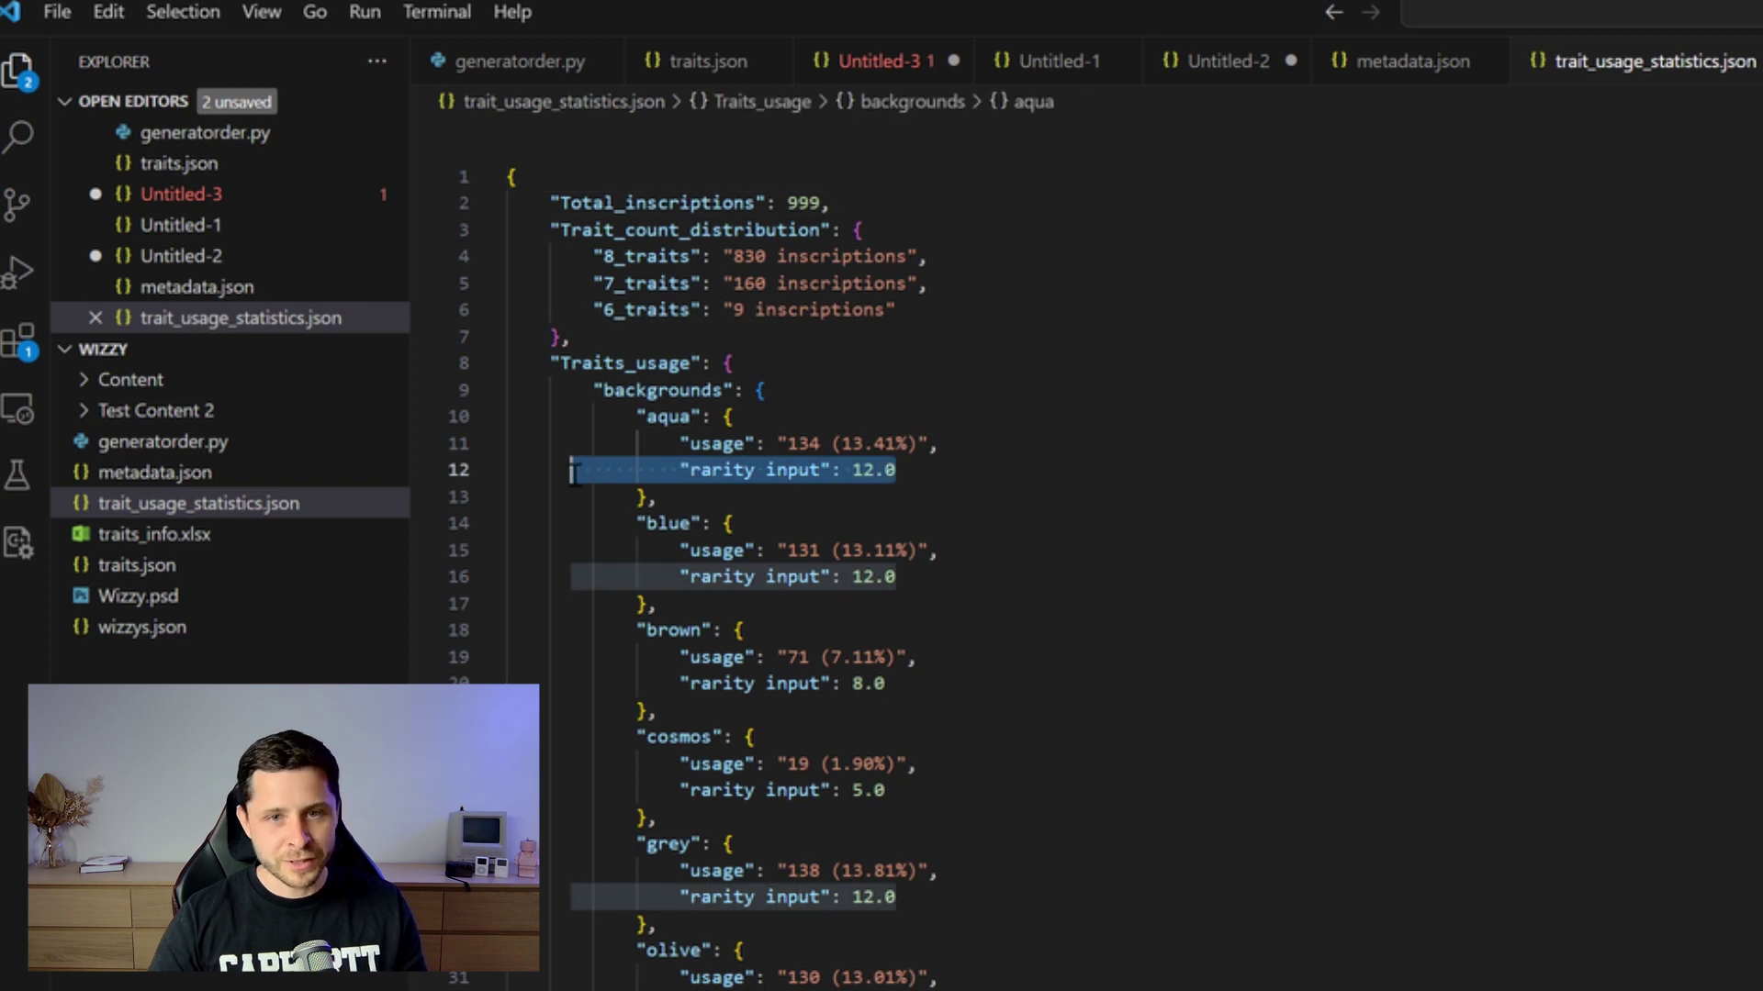
click(1025, 488)
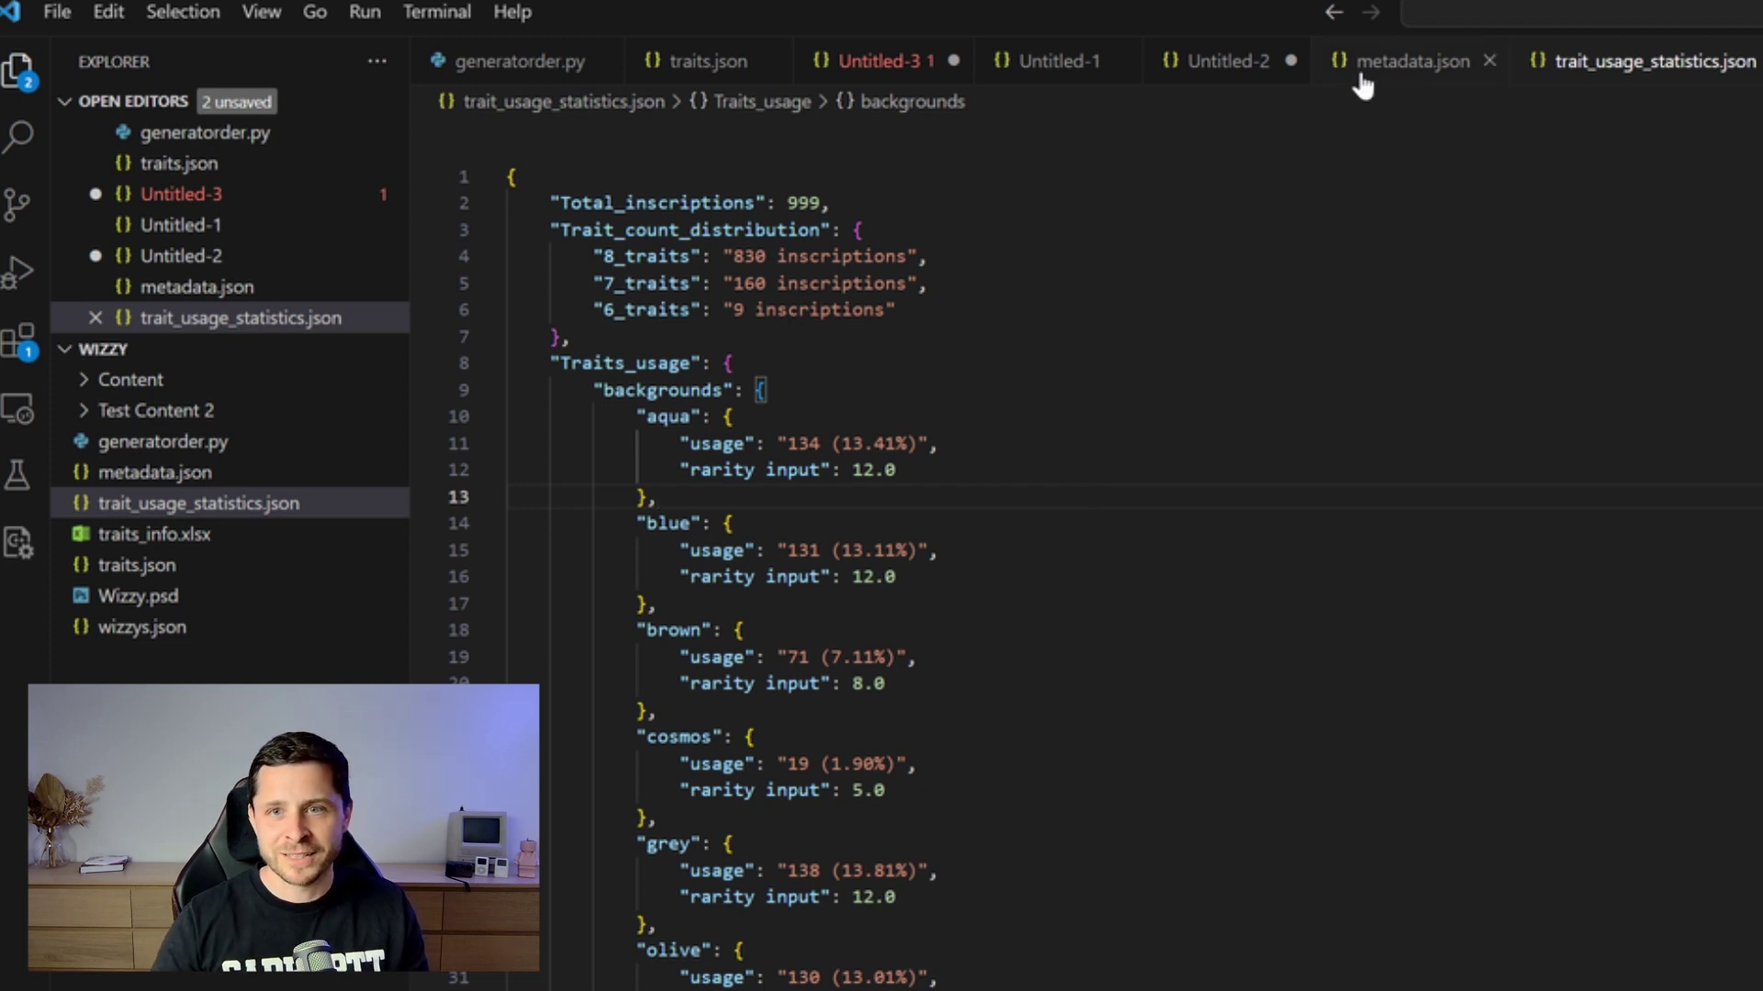
click(1404, 61)
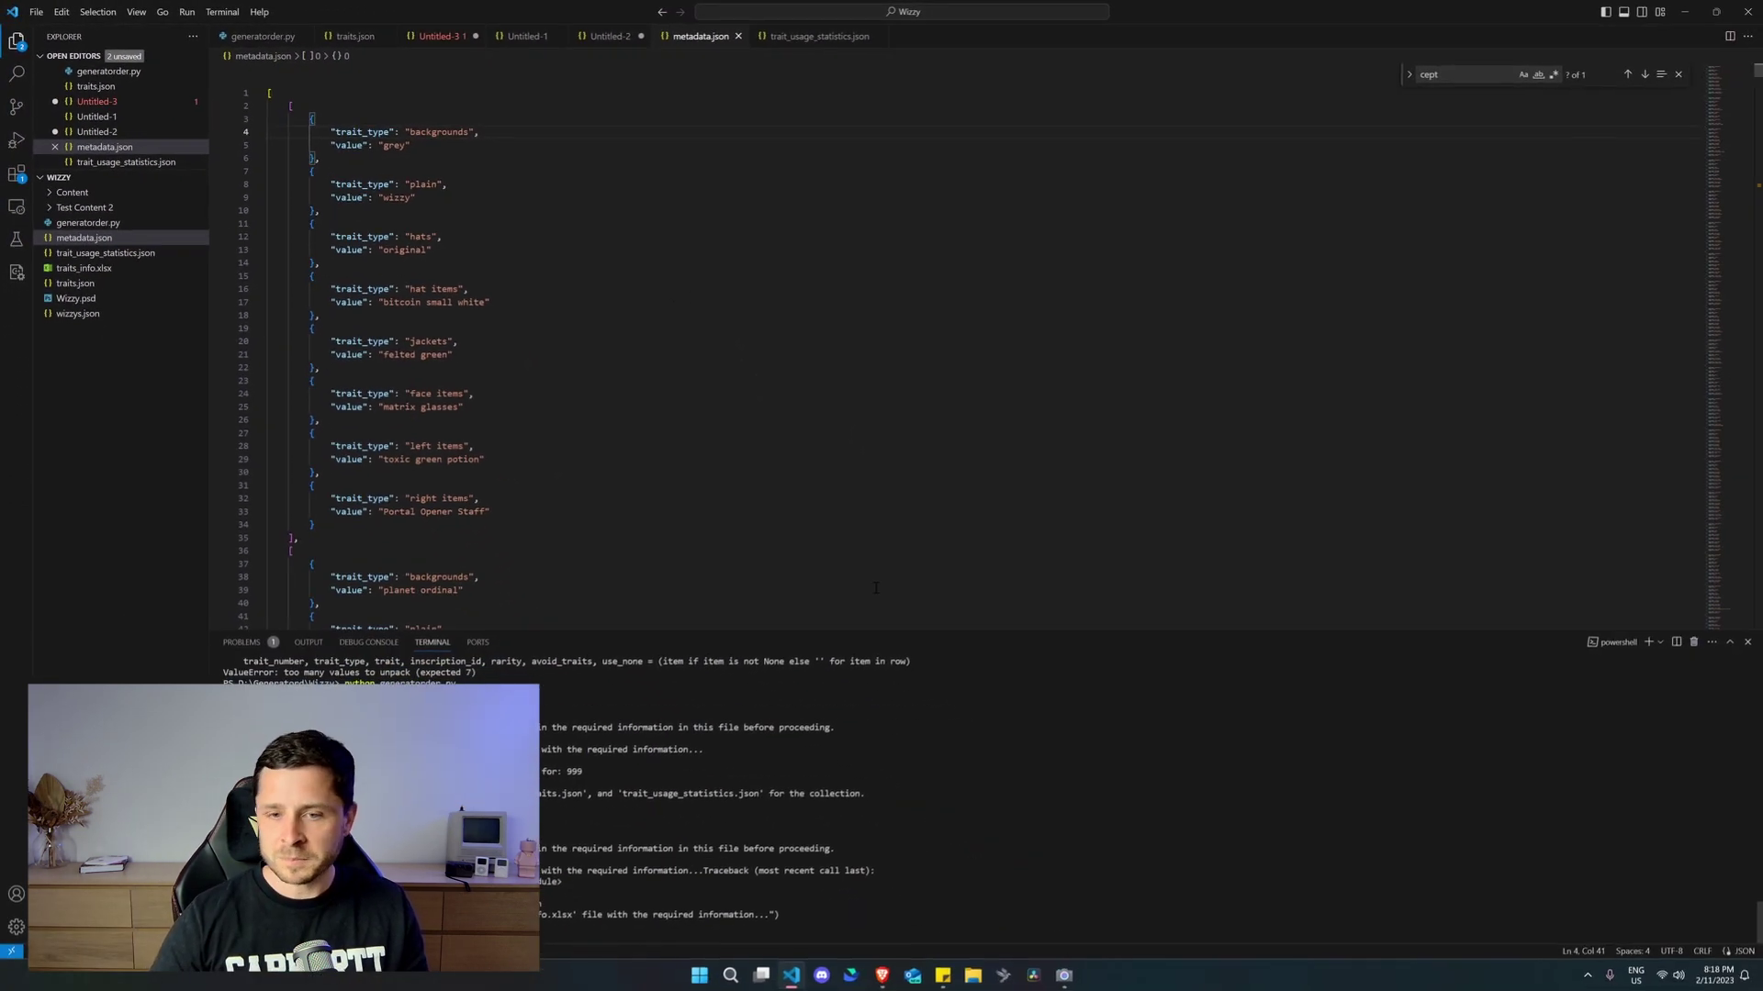
Upload metadata.json to Untitled Collection 2 in GeneratOrd and save it, showing 999 wizard previews
mouse_move(881, 975)
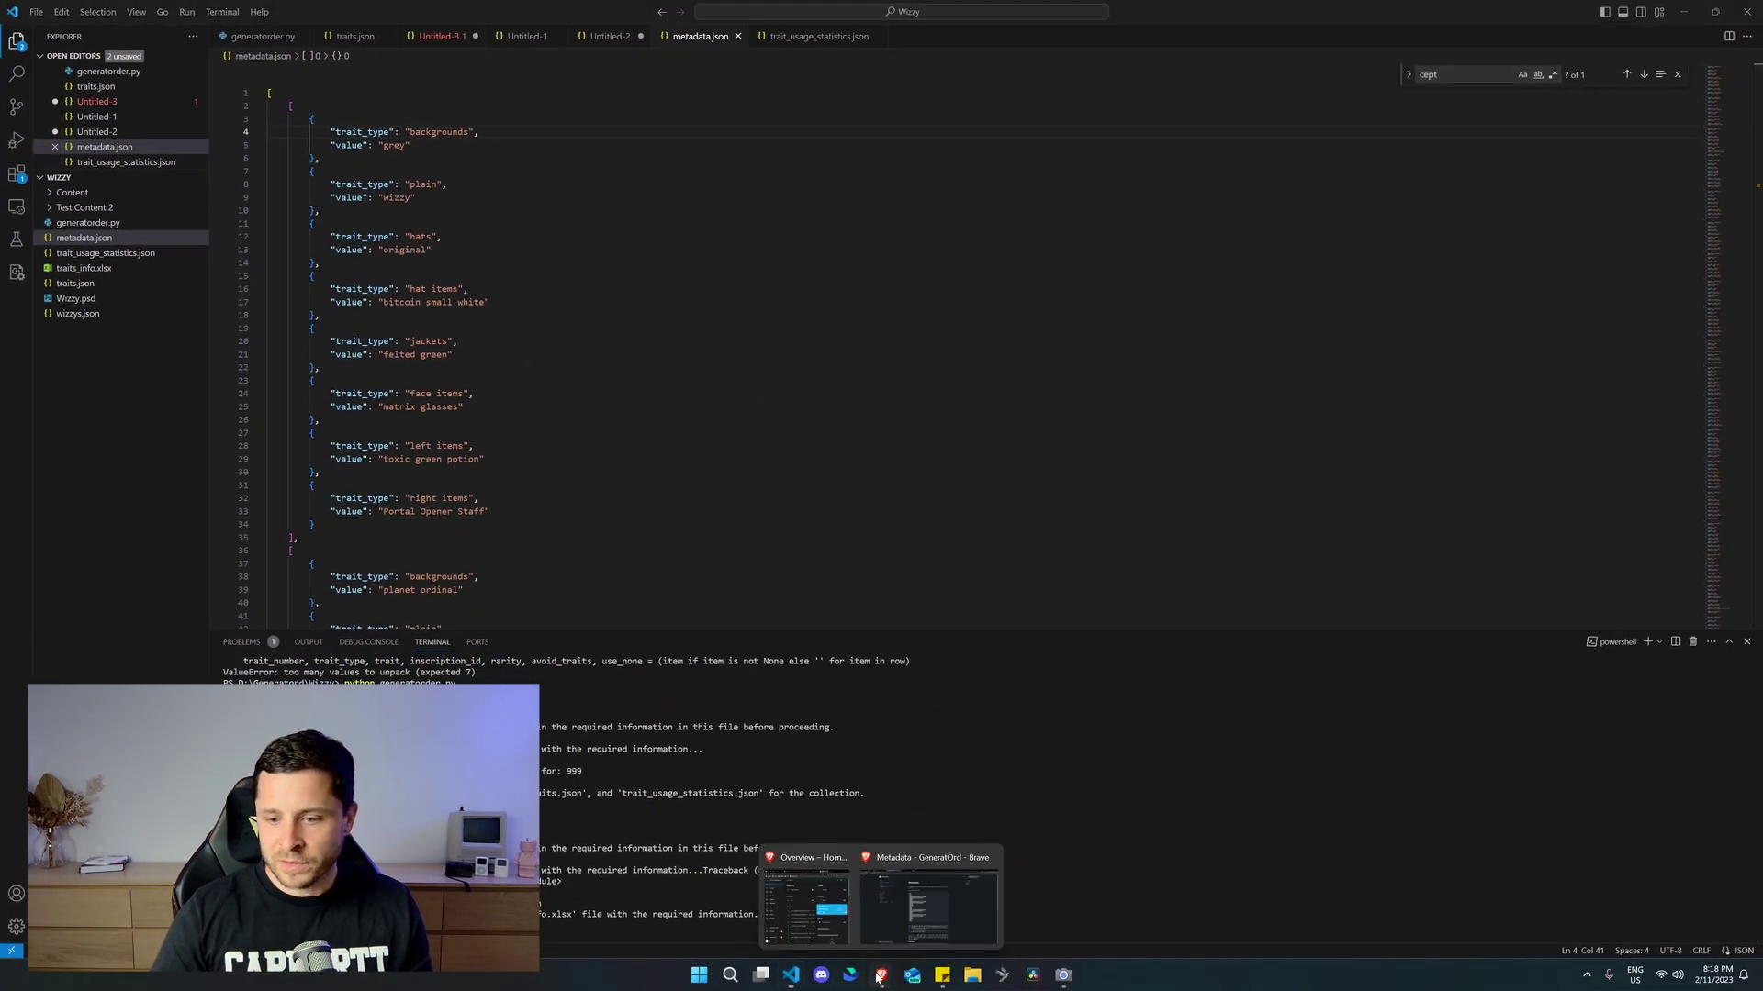
click(900, 922)
click(275, 11)
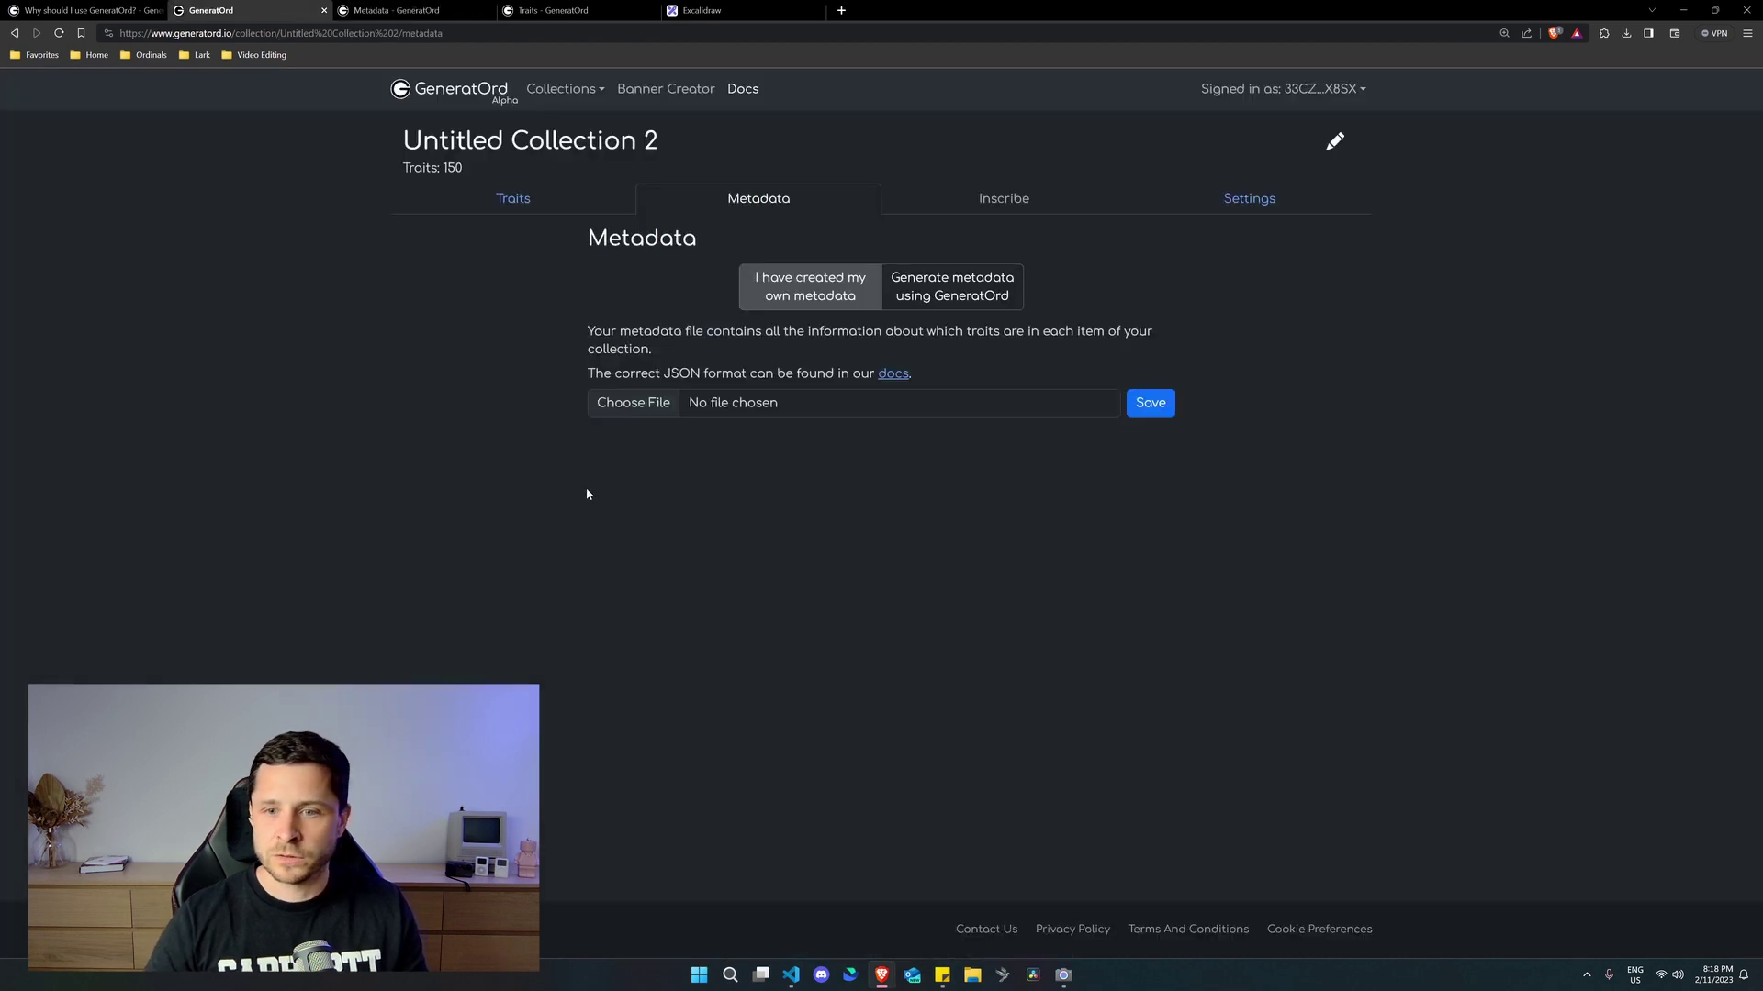
click(614, 402)
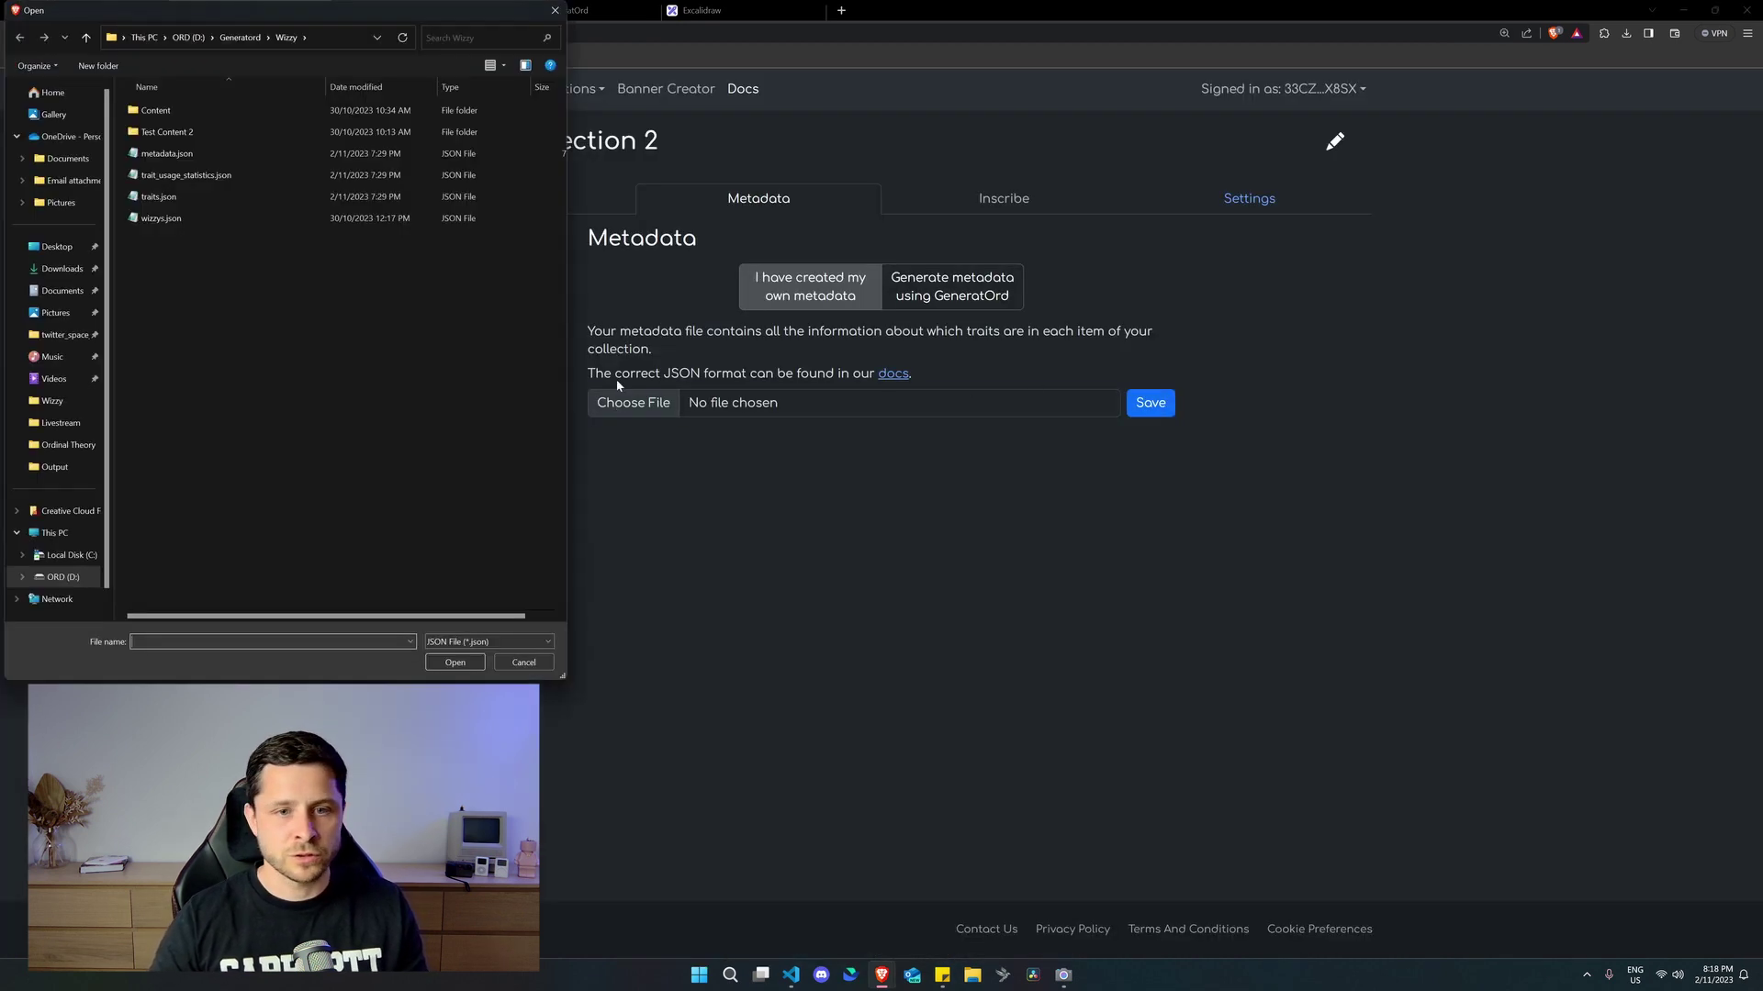
click(246, 155)
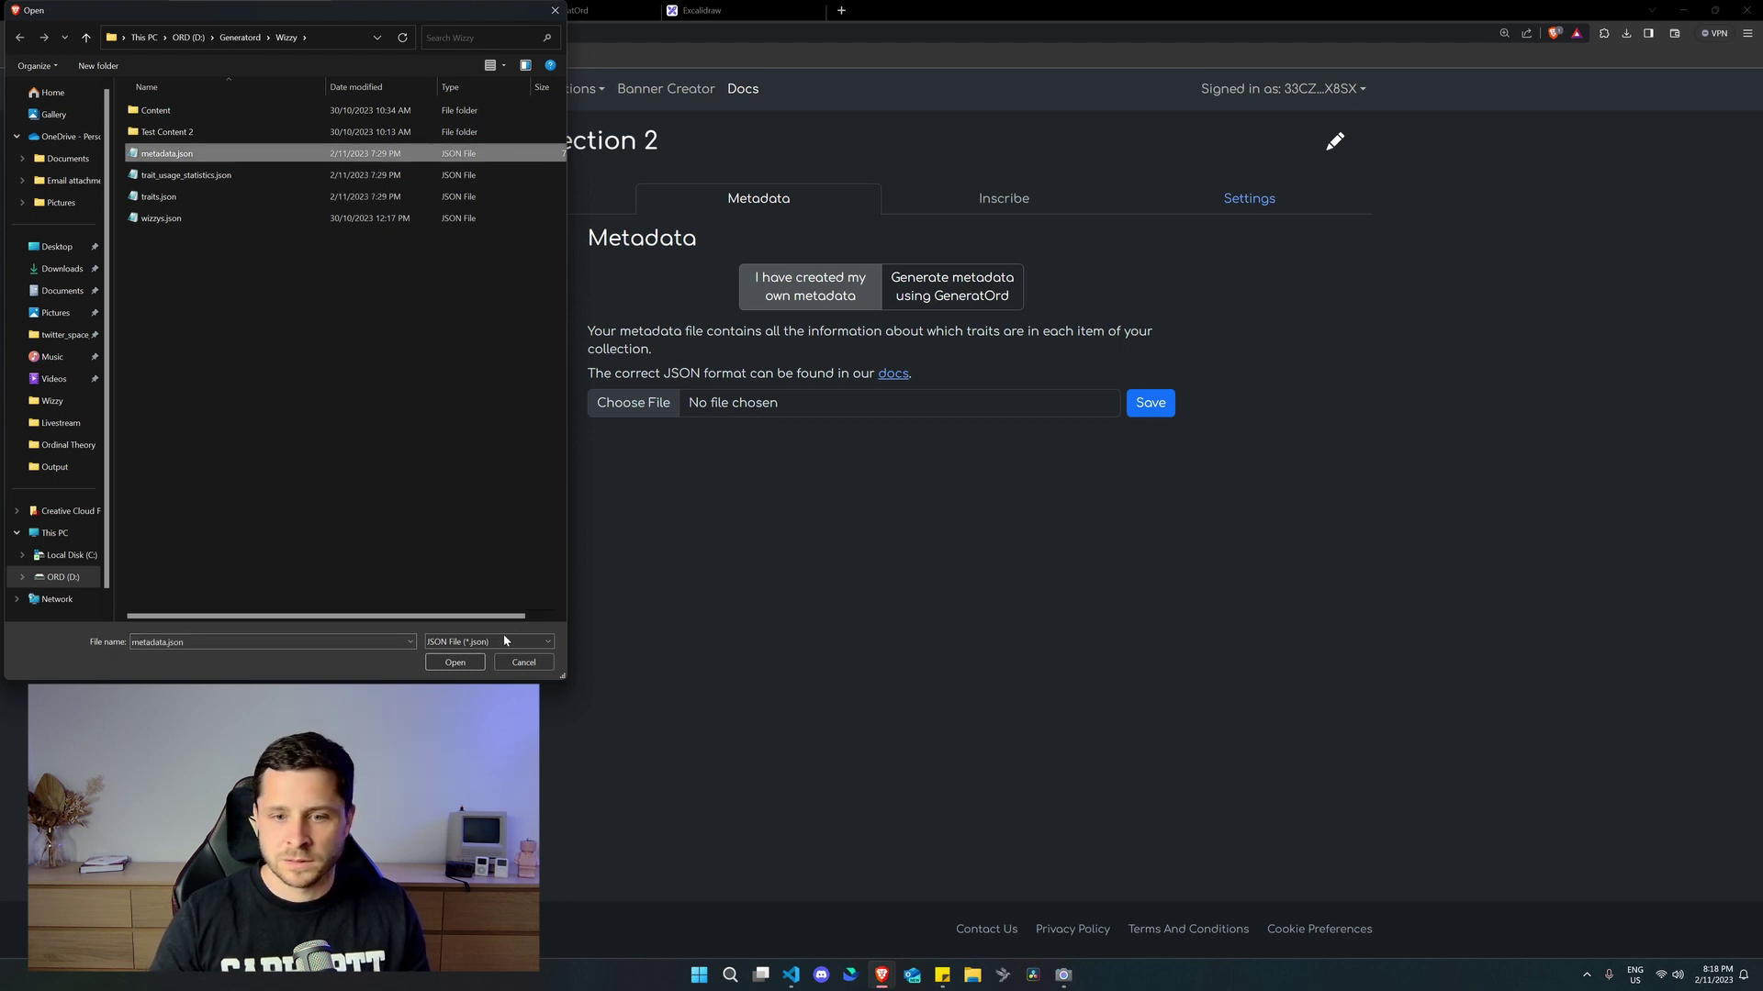
click(455, 662)
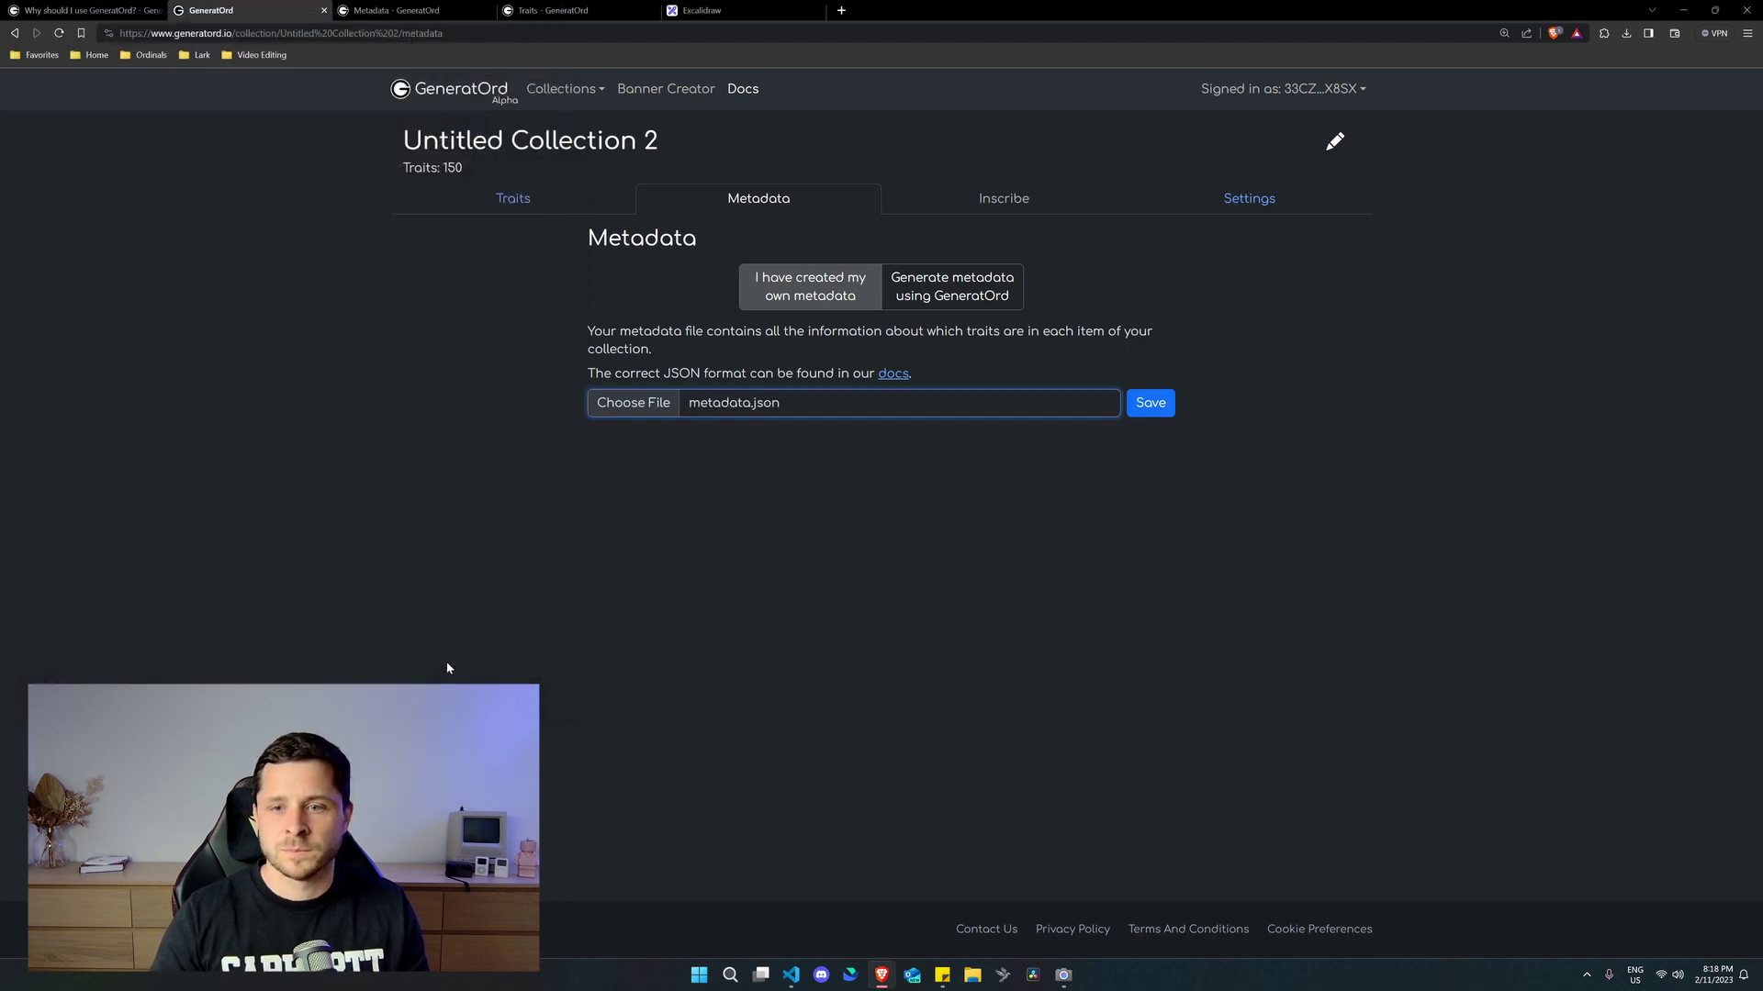
click(1160, 411)
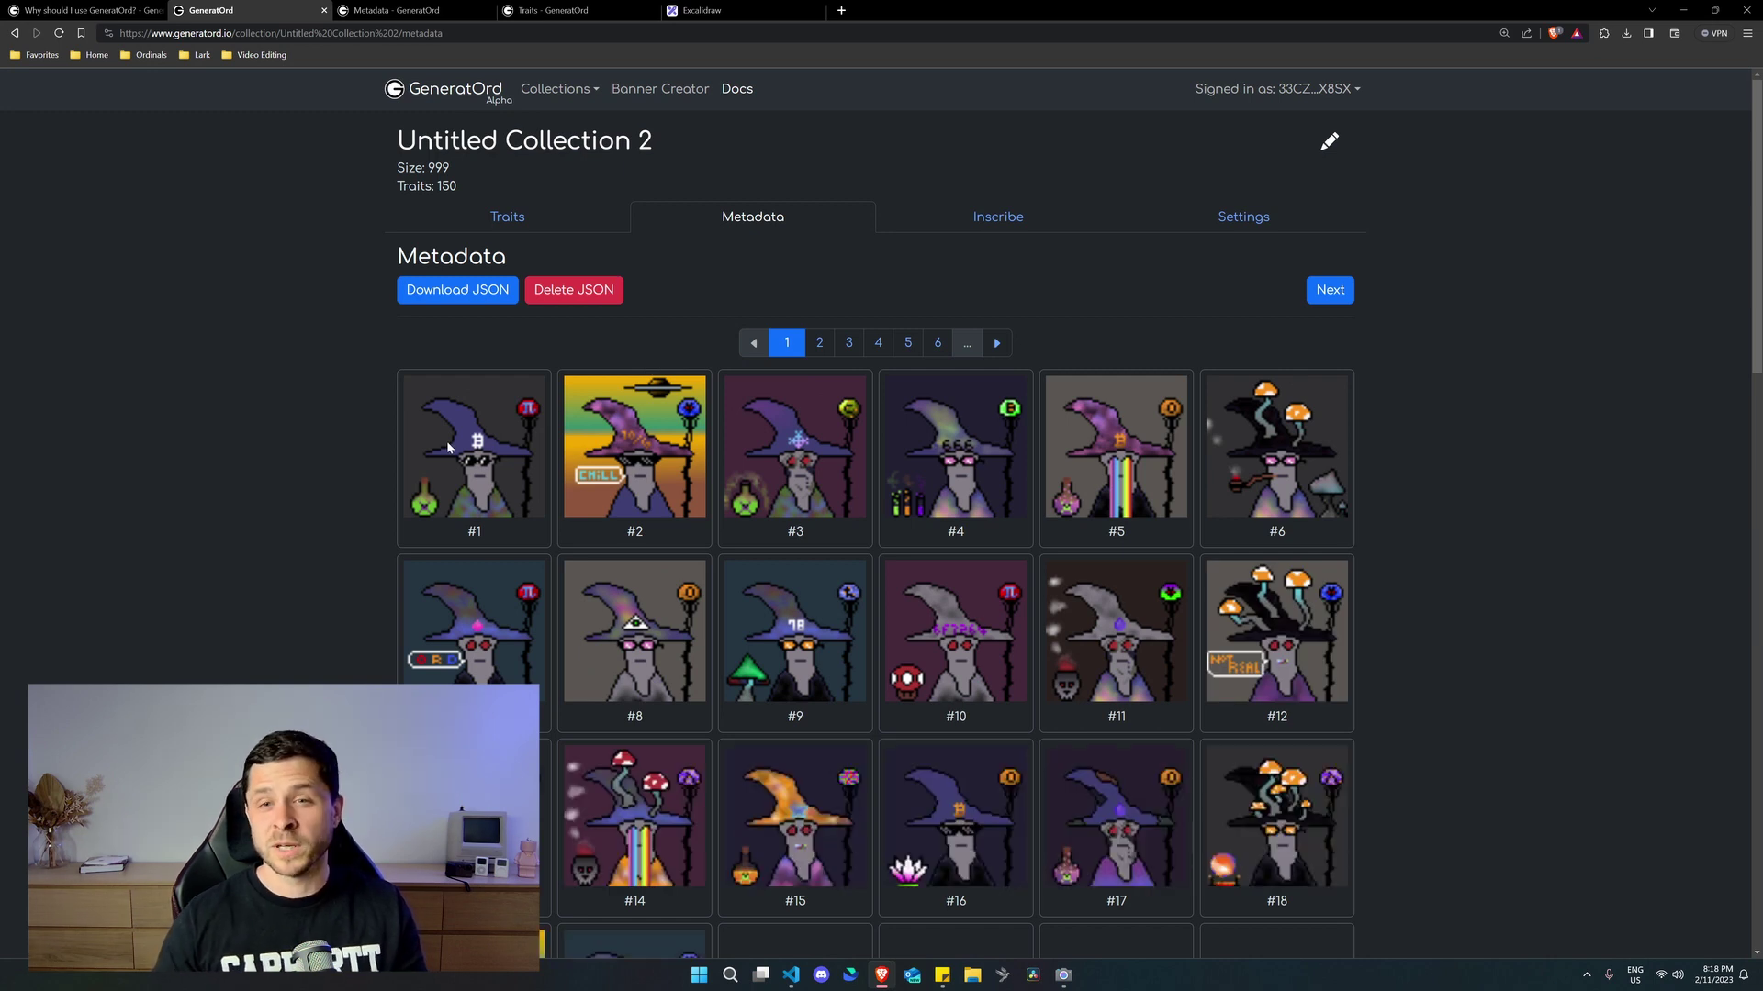
Disable Image Smoothing and save a 1024 × 1024 rendered image size for Untitled Collection 2
click(1244, 221)
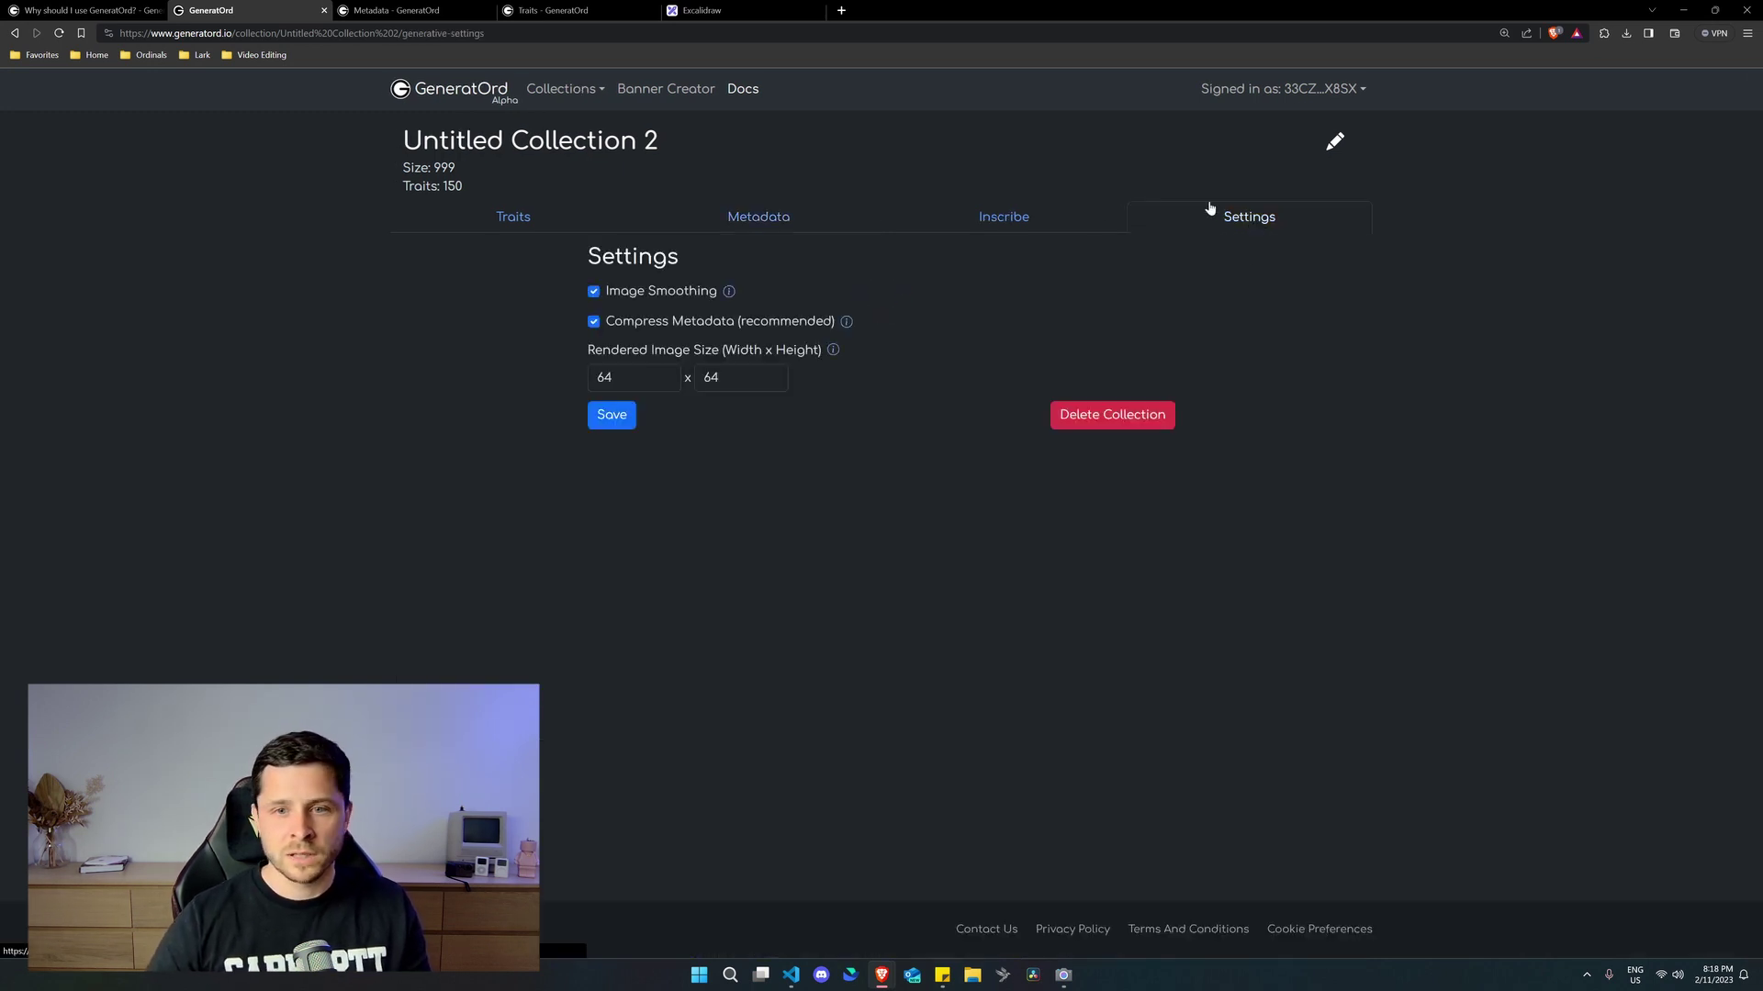
click(593, 292)
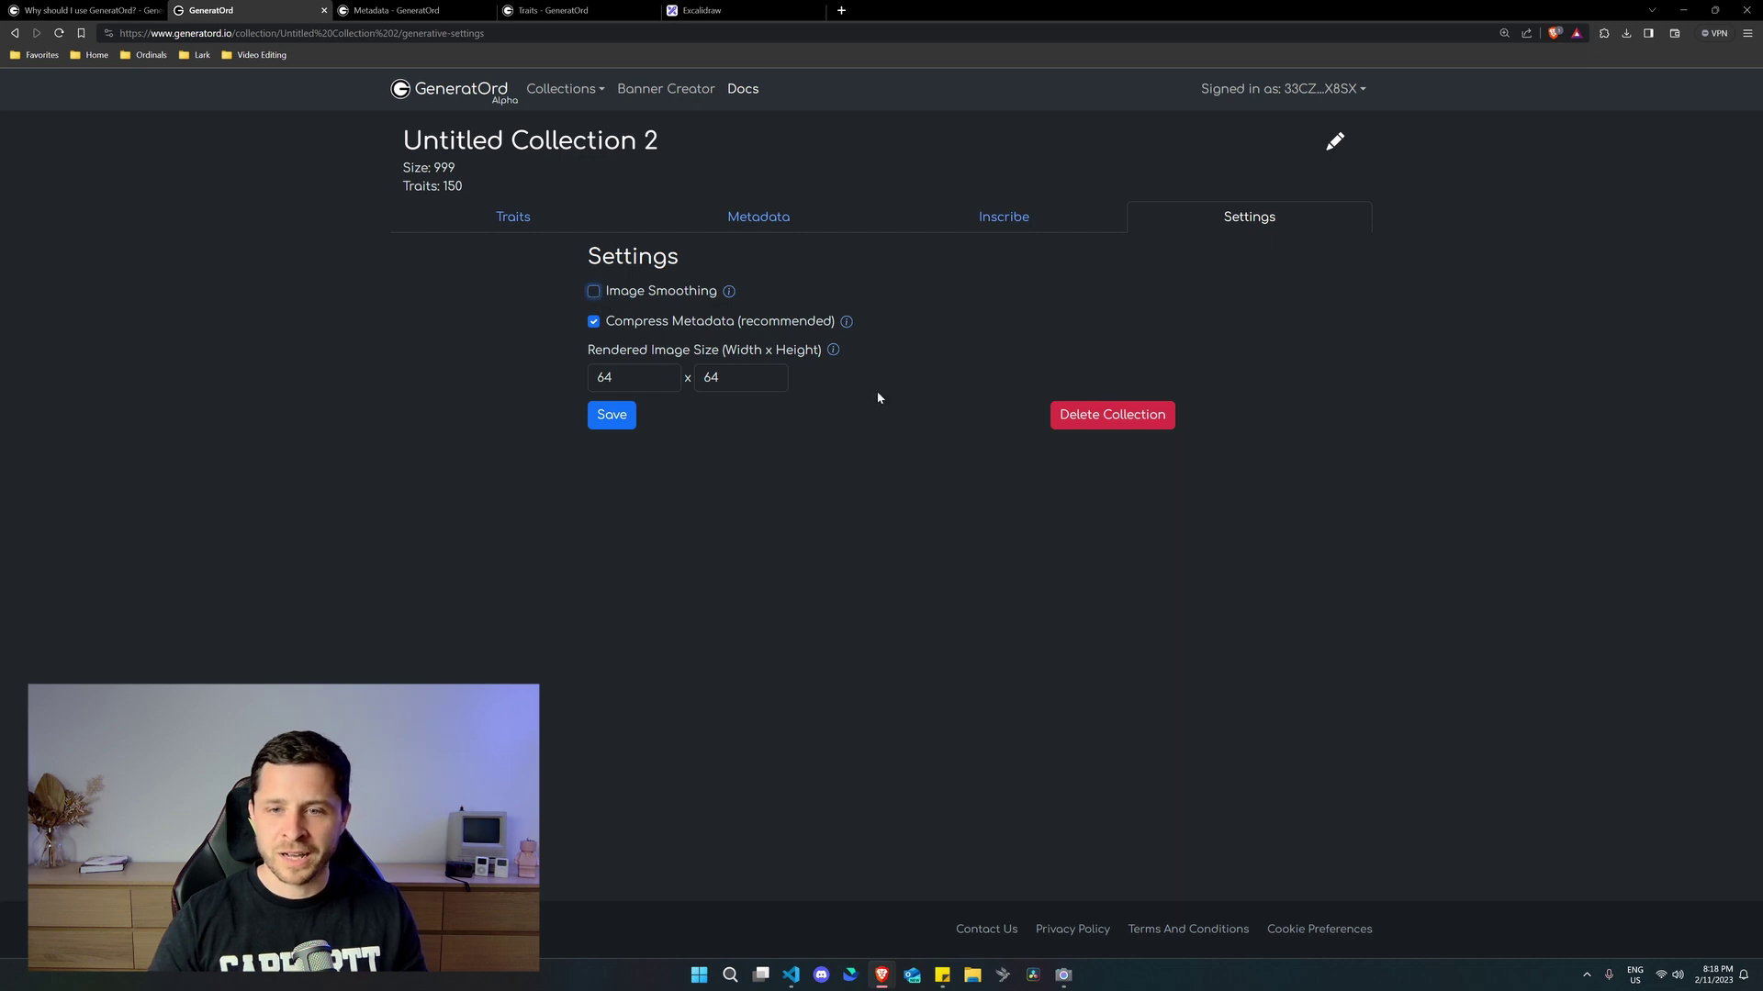
double_click(634, 372)
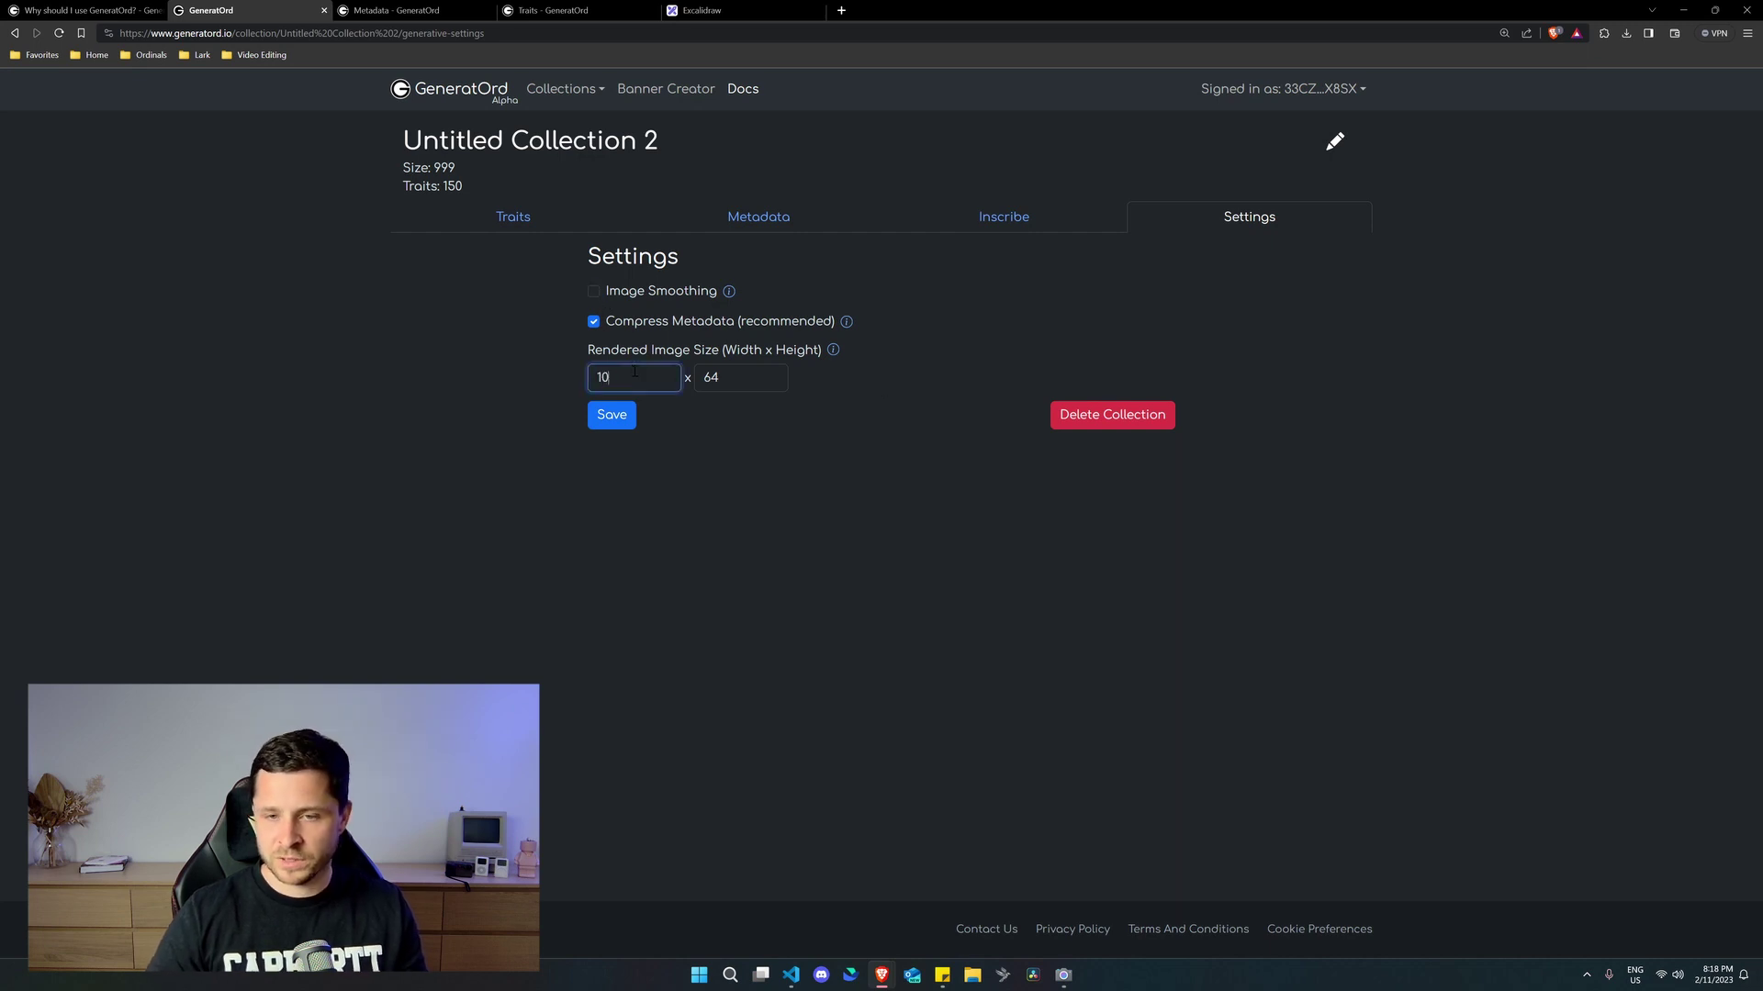
text(1024)
key(Tab)
text(10)
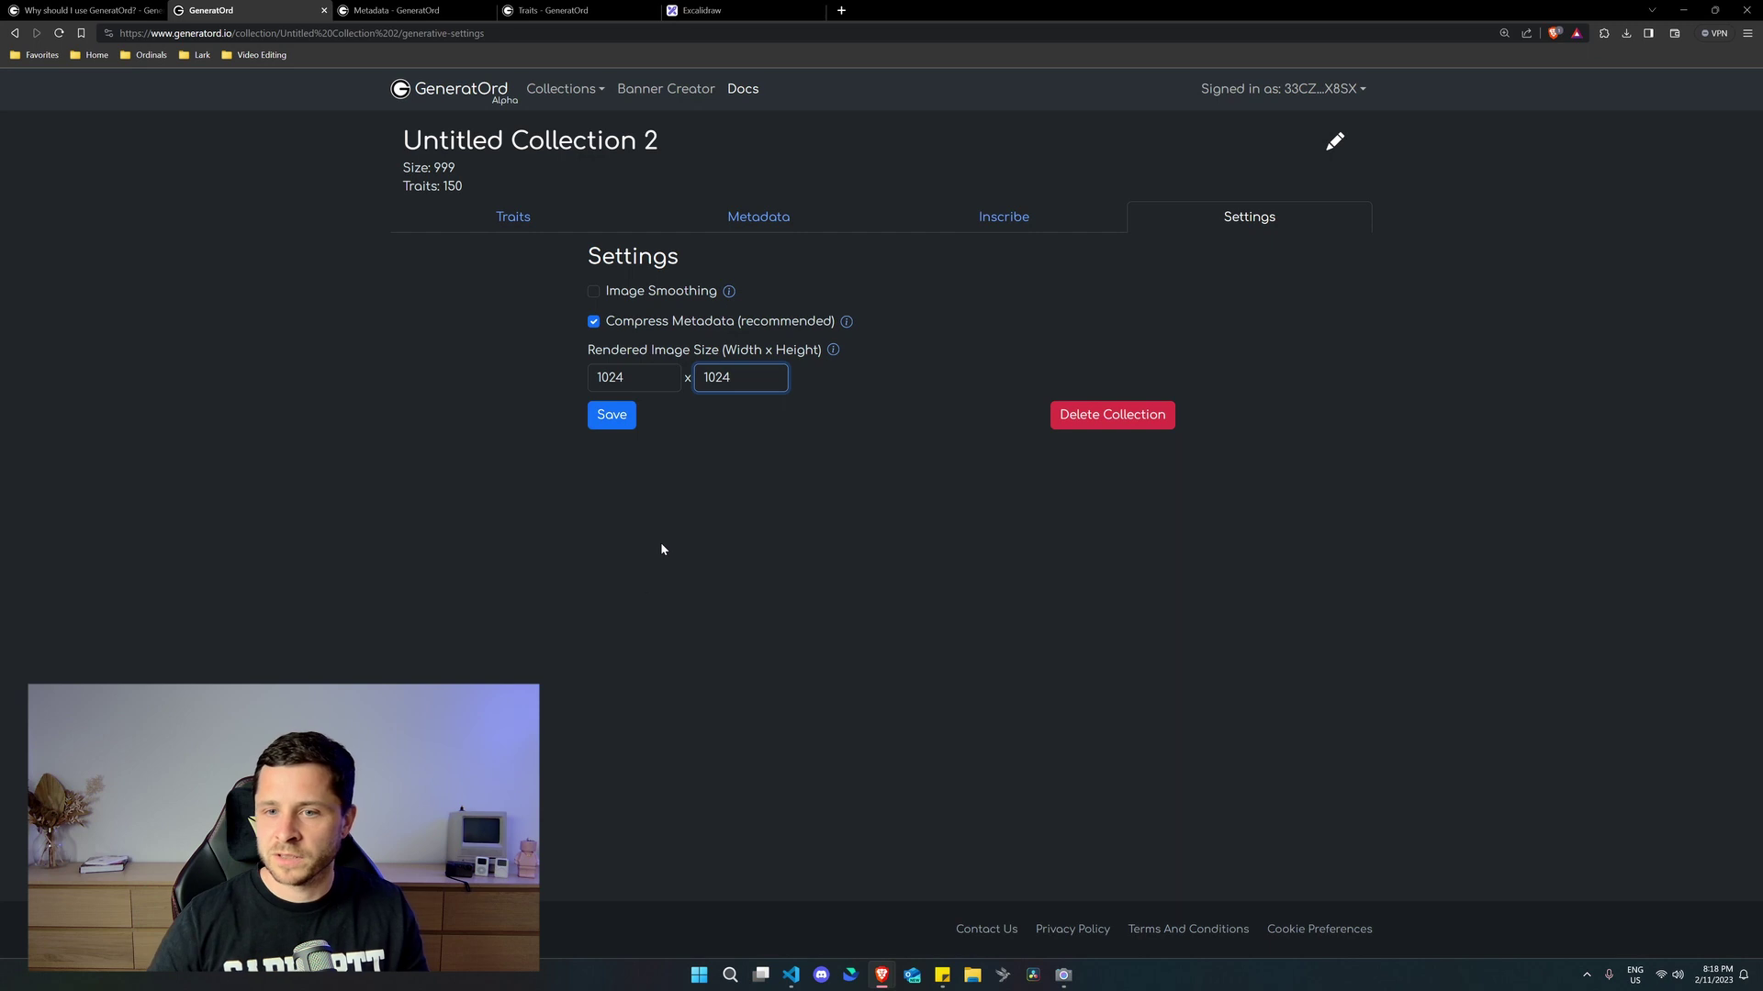
click(613, 416)
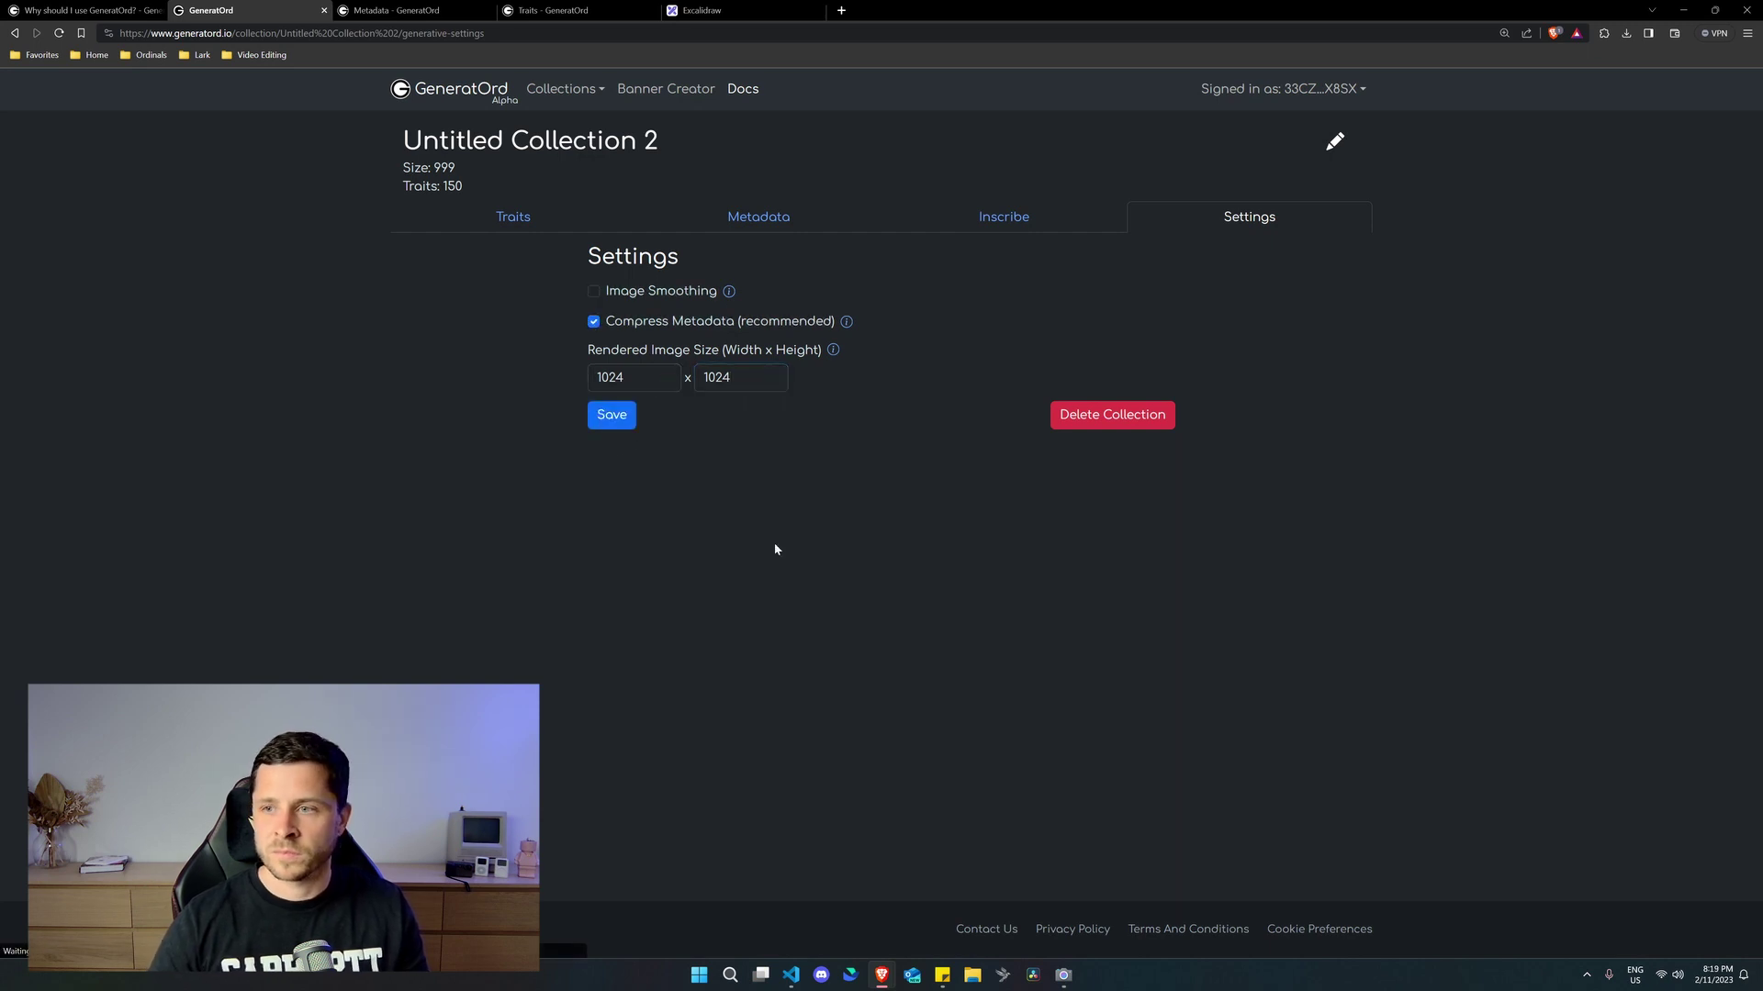
Review the Metadata grid of wizard previews, then go to the collection's Inscribe page
click(753, 222)
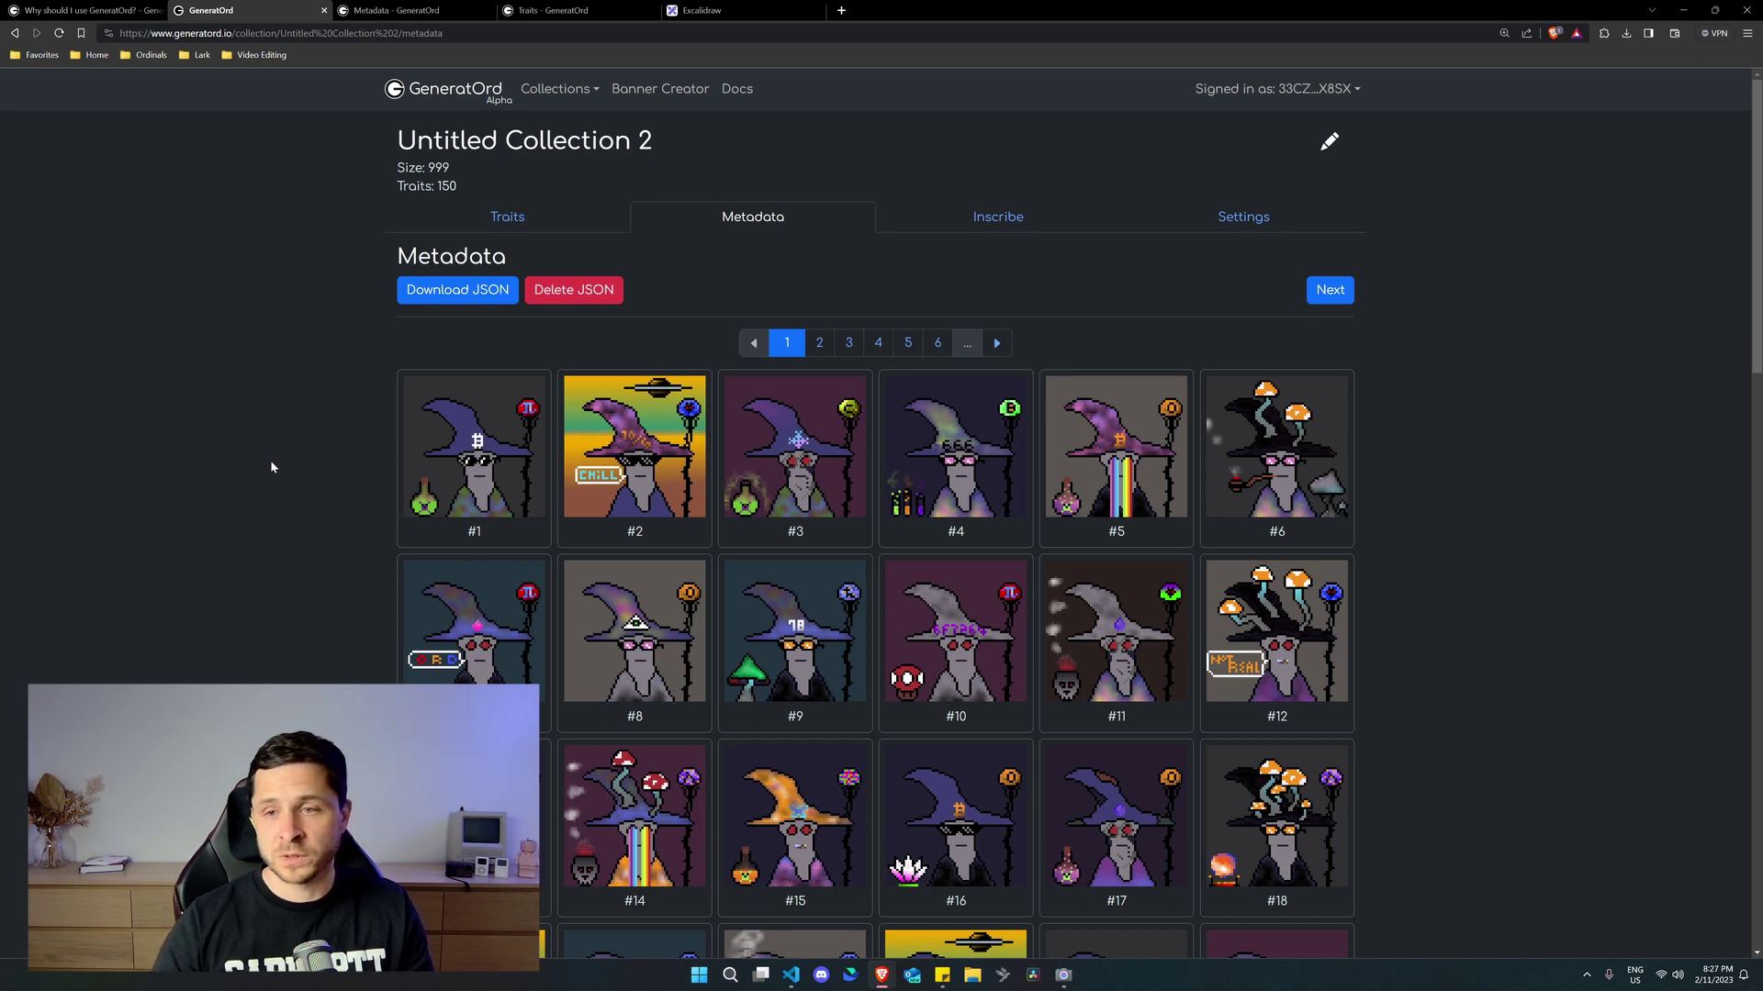
click(1006, 218)
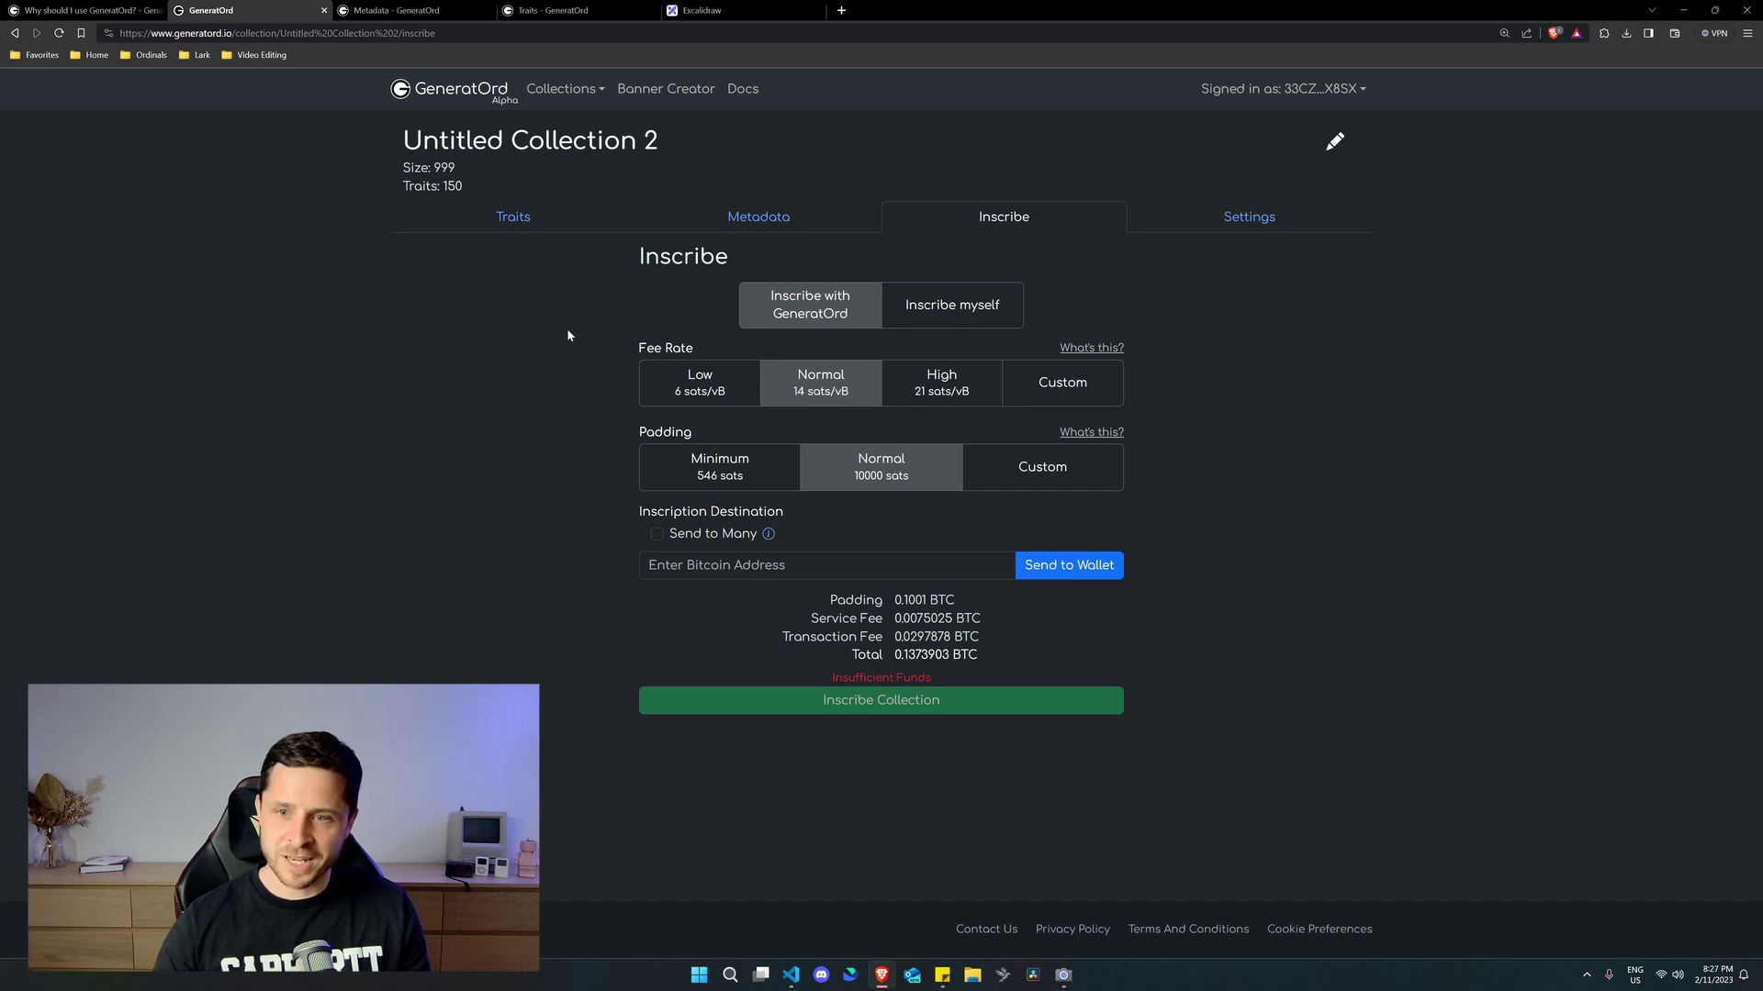
click(964, 307)
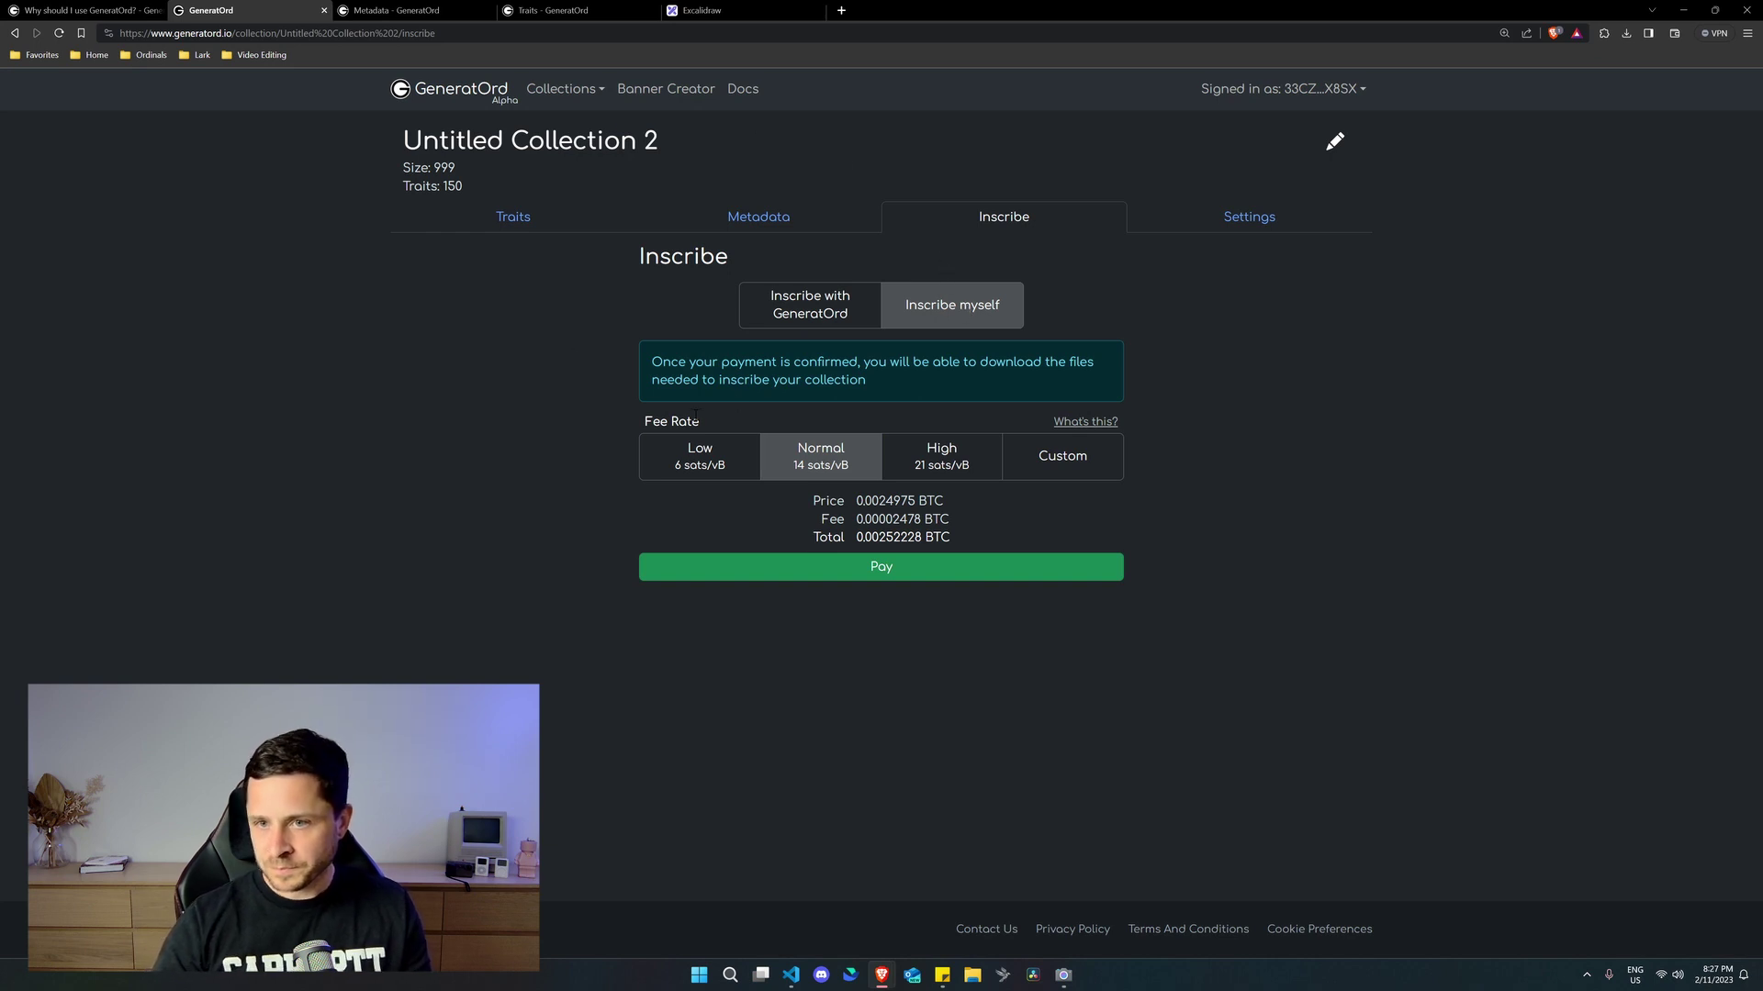
click(808, 317)
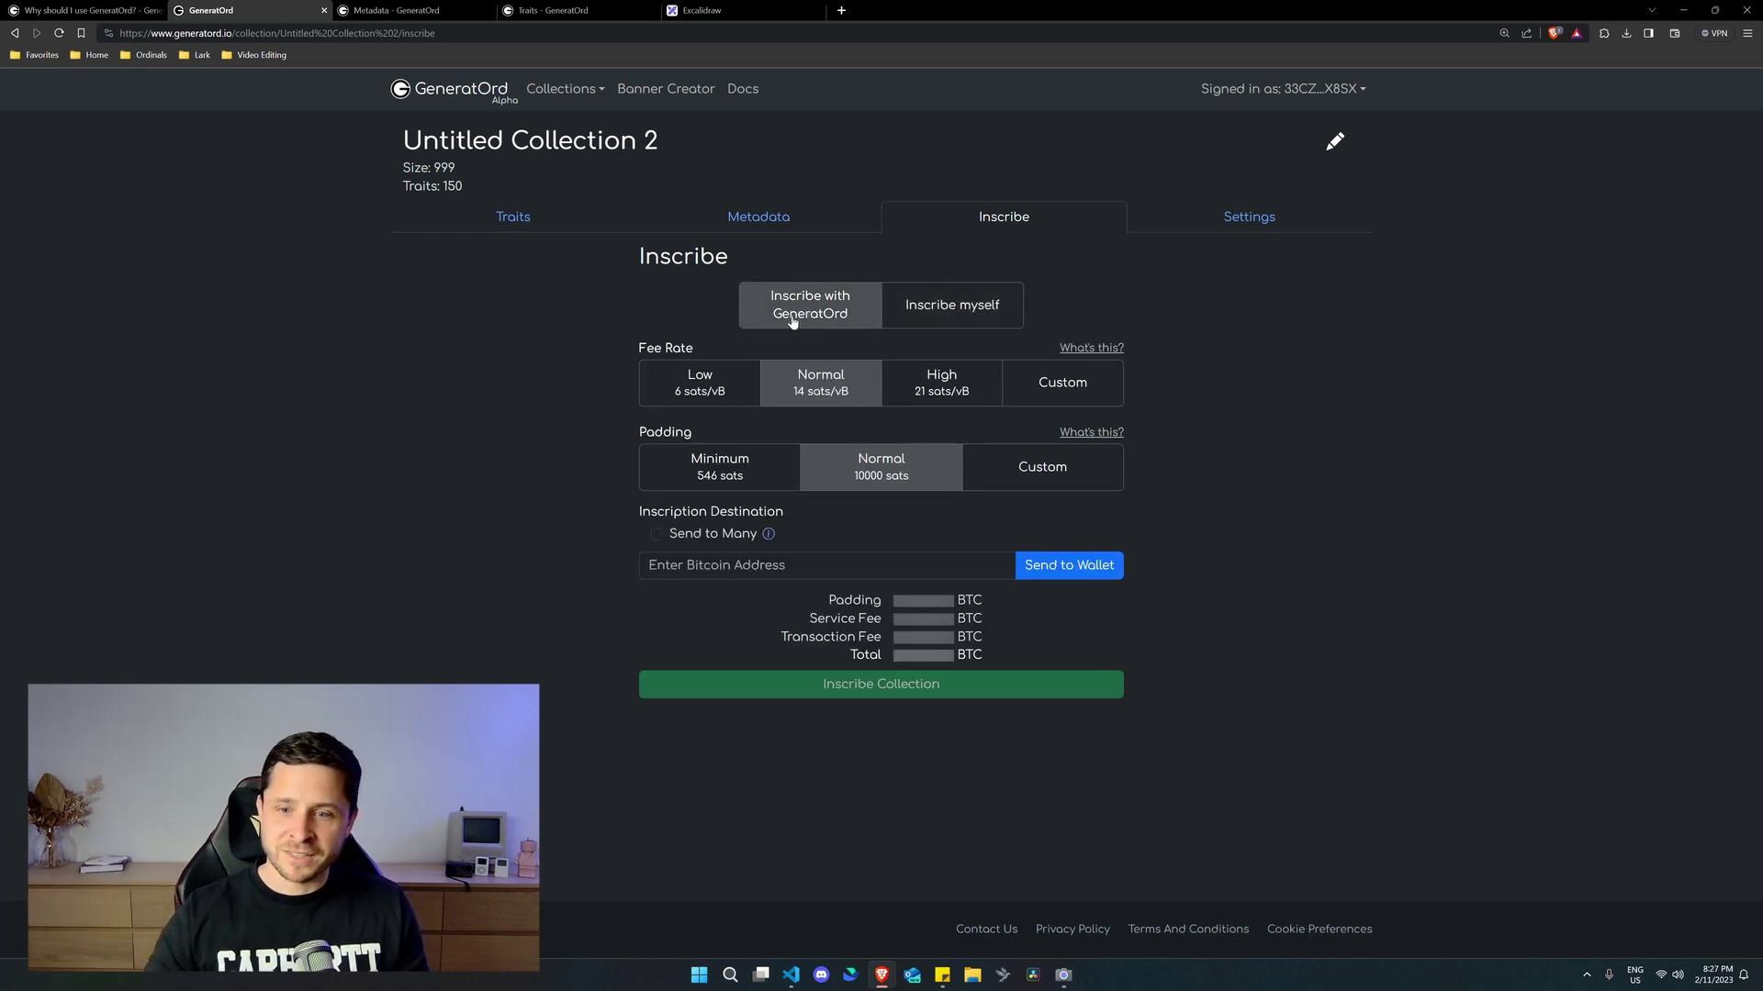
click(716, 565)
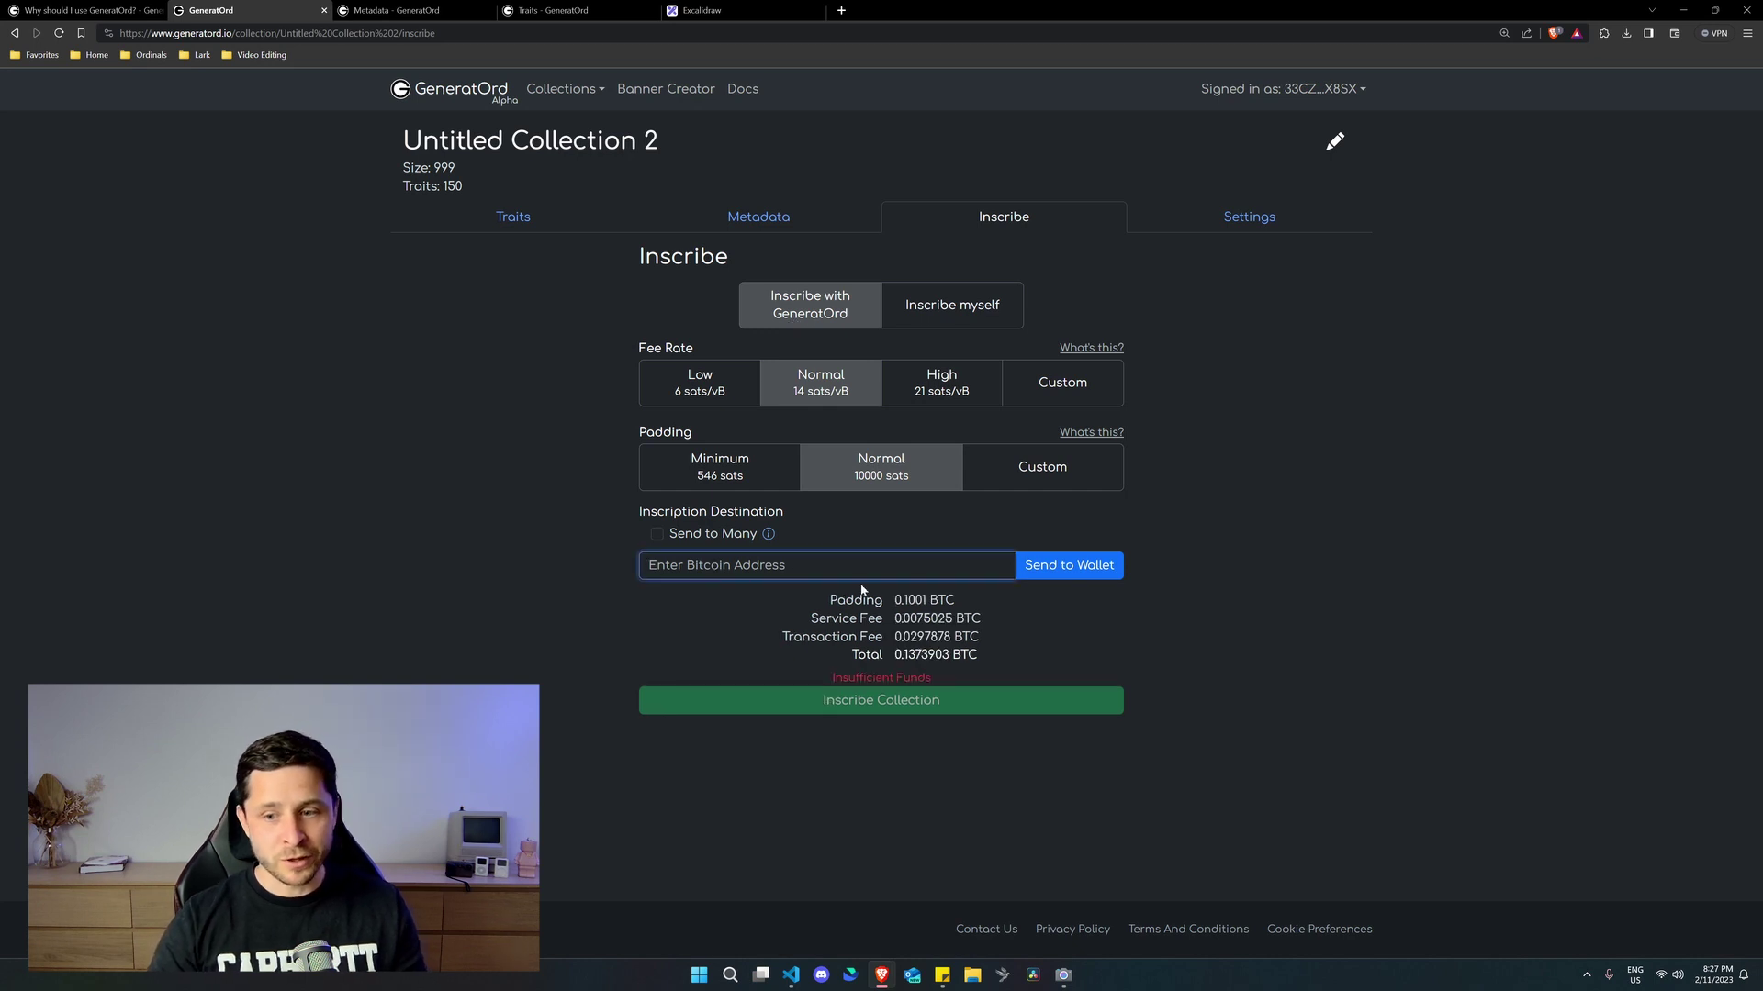
click(661, 533)
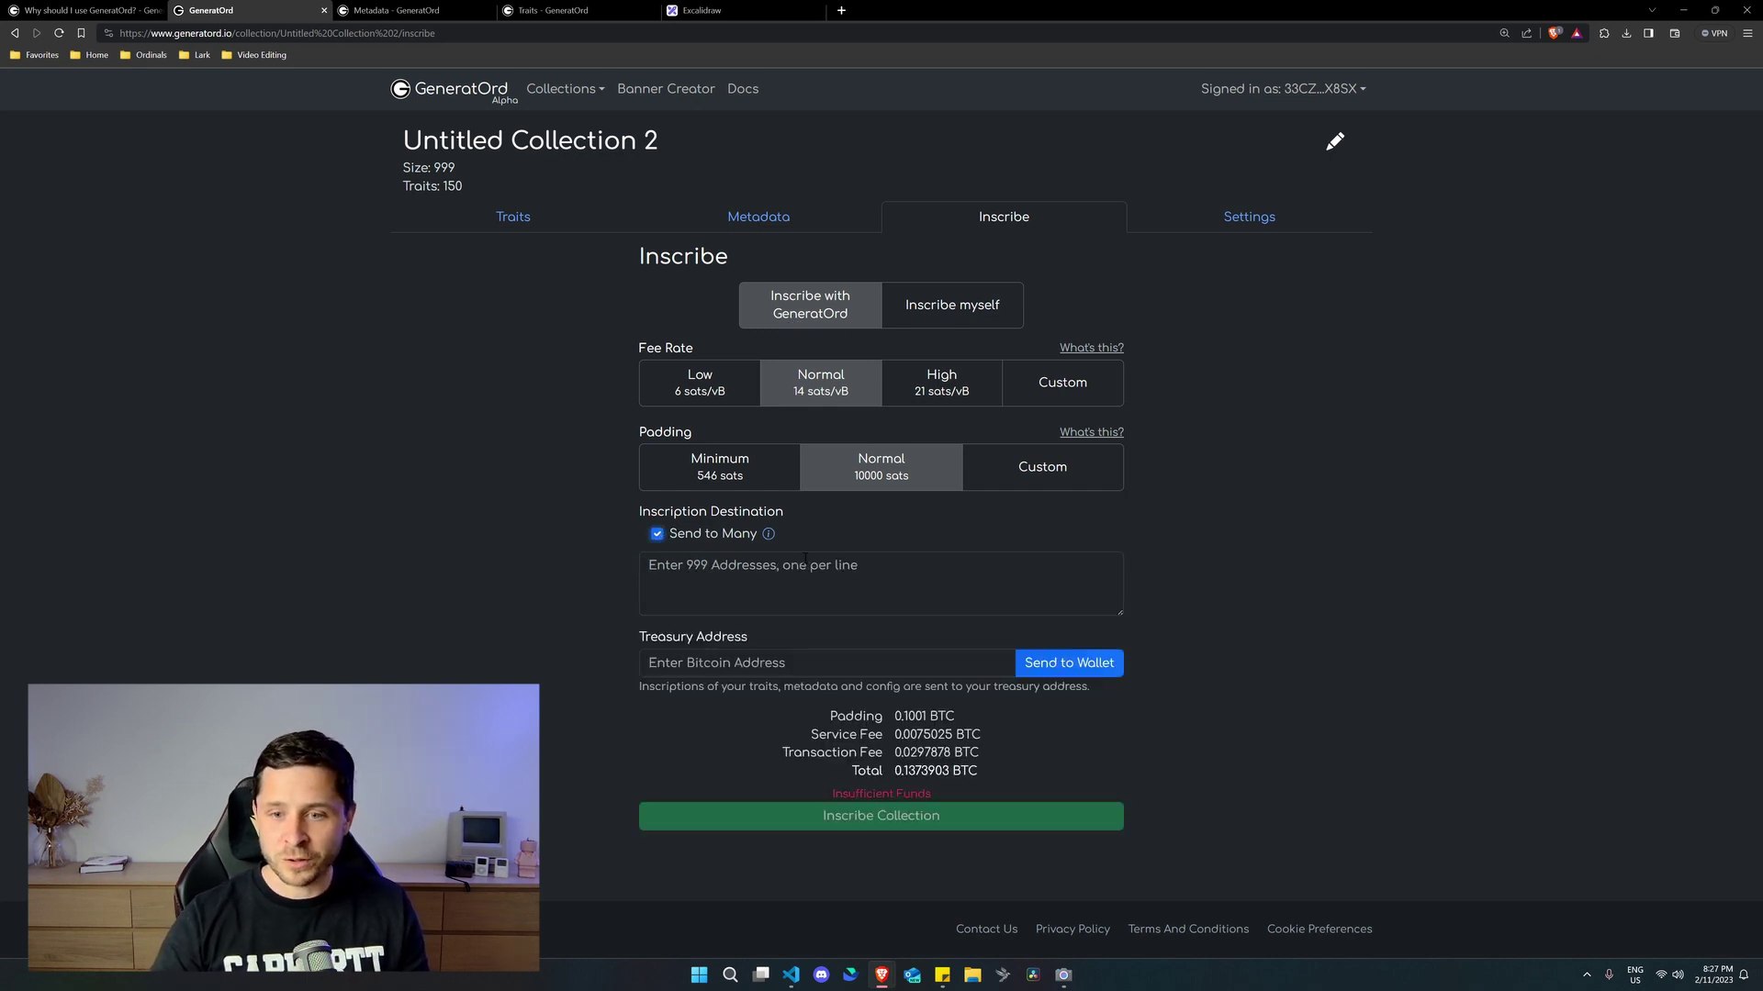
click(740, 557)
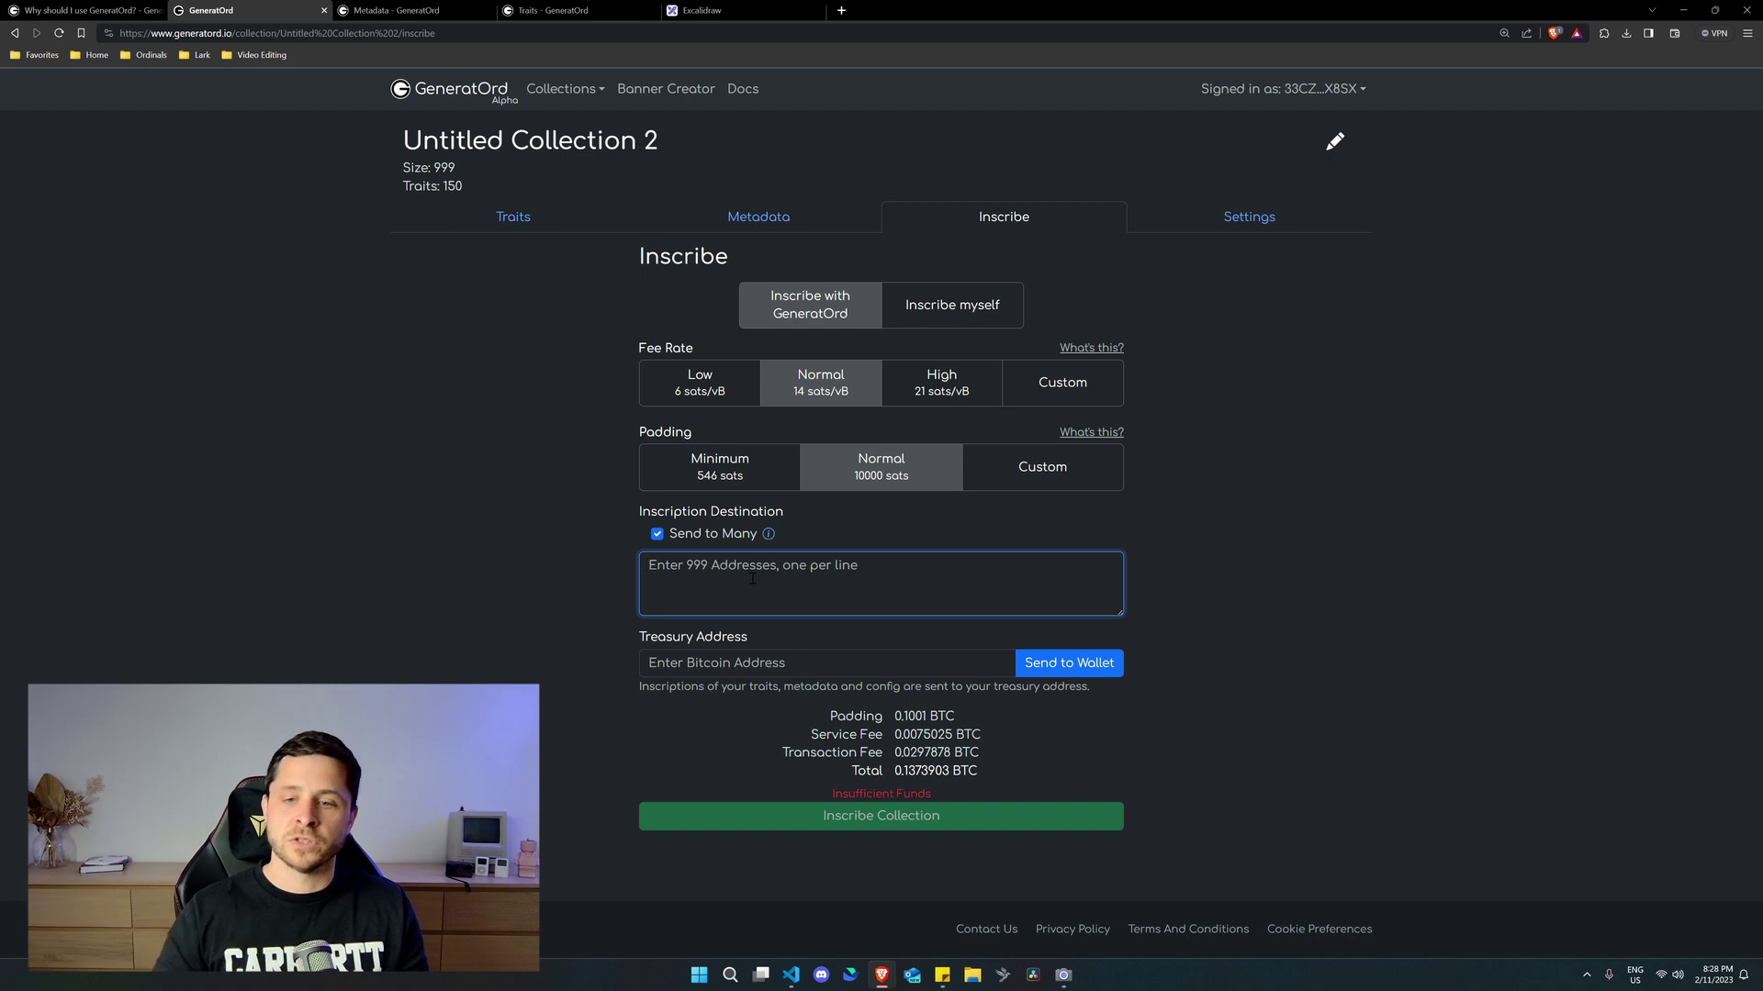
click(657, 534)
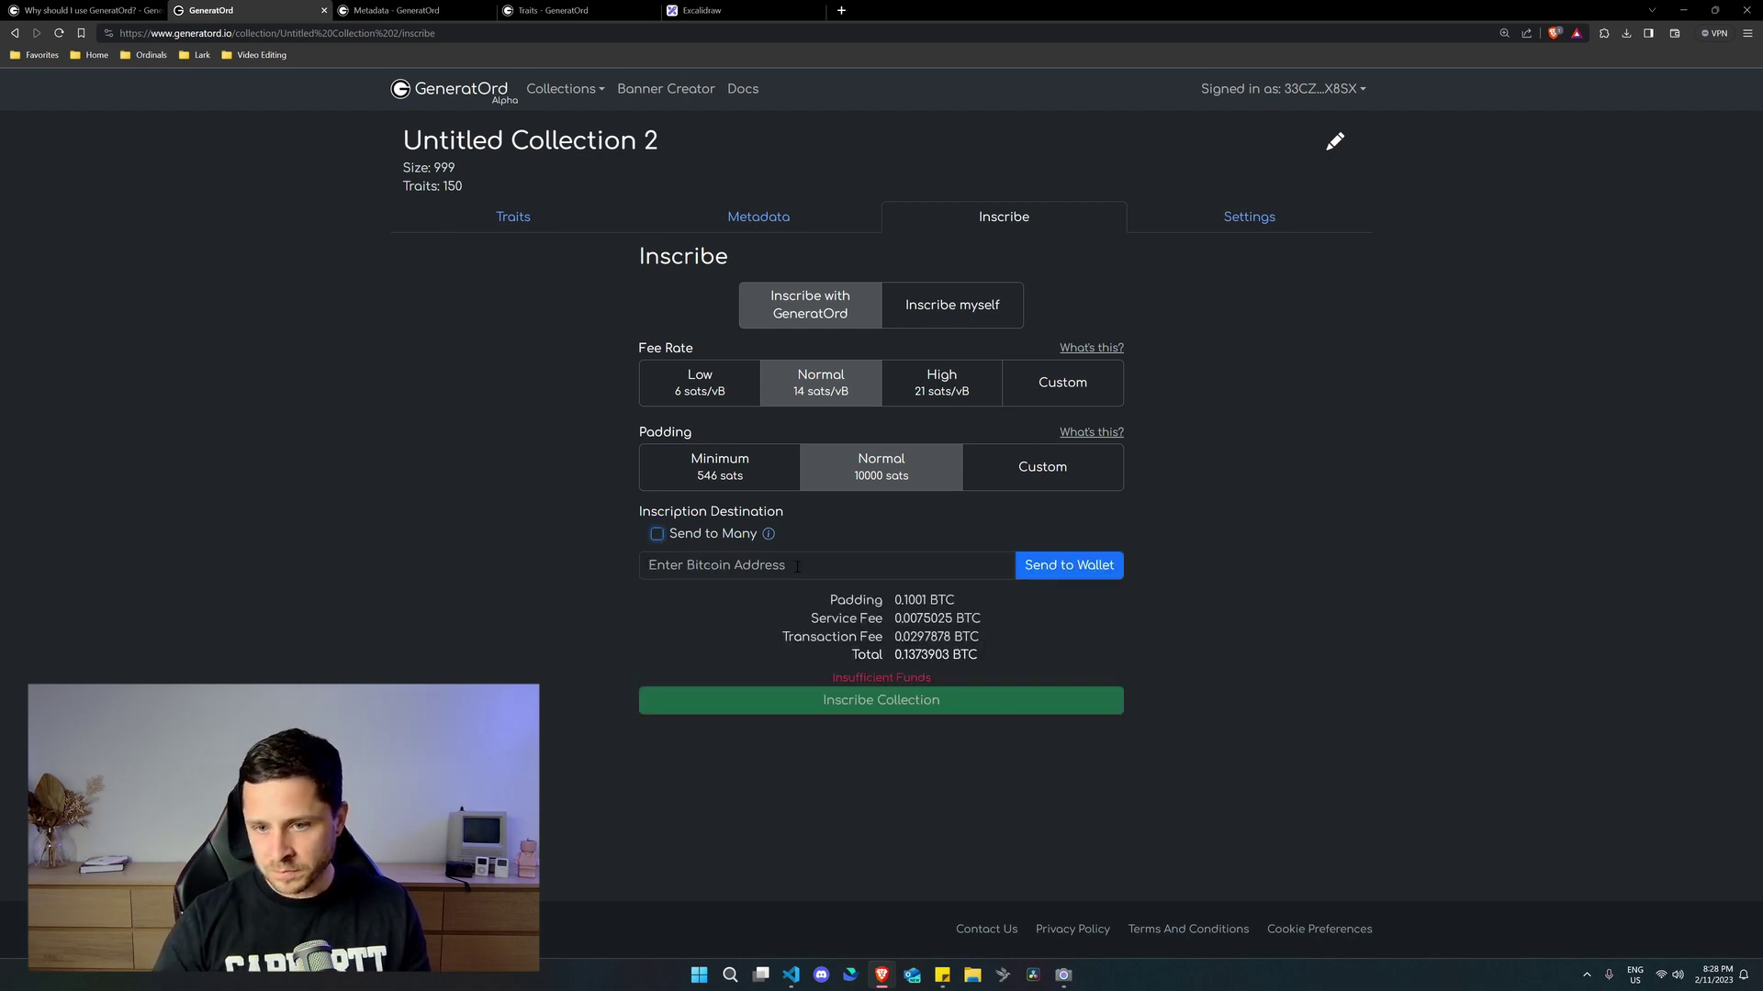
click(761, 564)
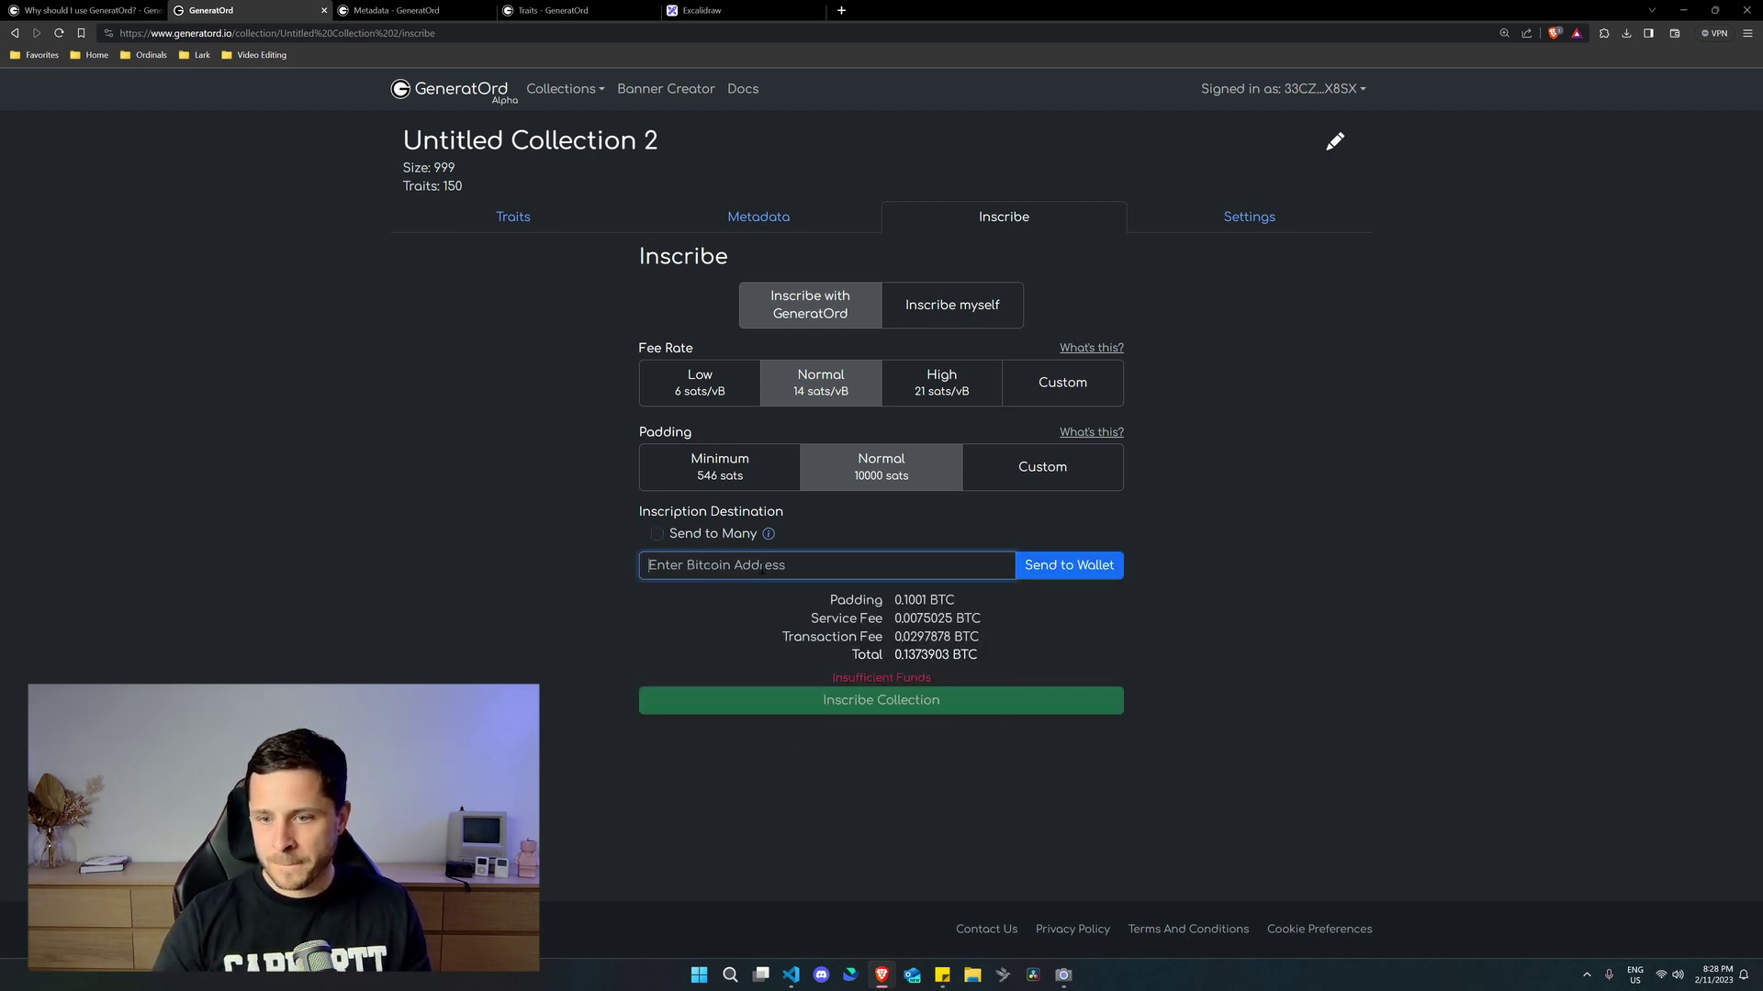
Copy the Xverse wallet's Ordinals receive address into the inscription destination field
click(1603, 37)
click(1456, 134)
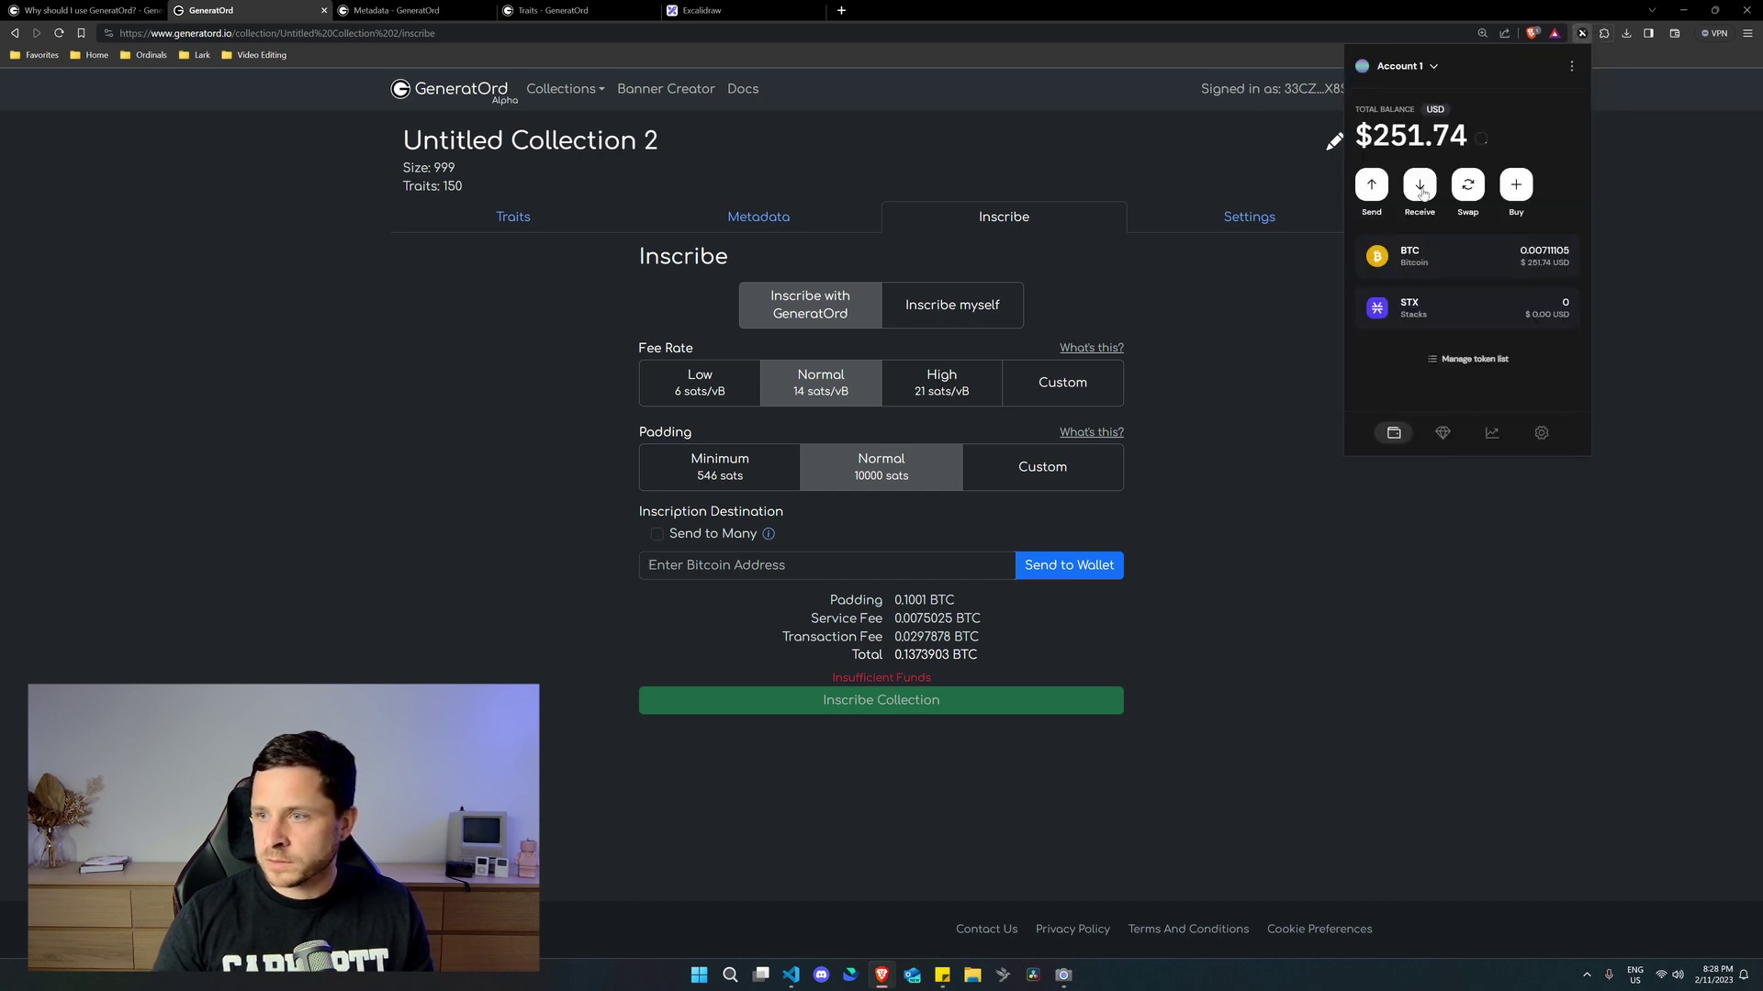
click(1442, 433)
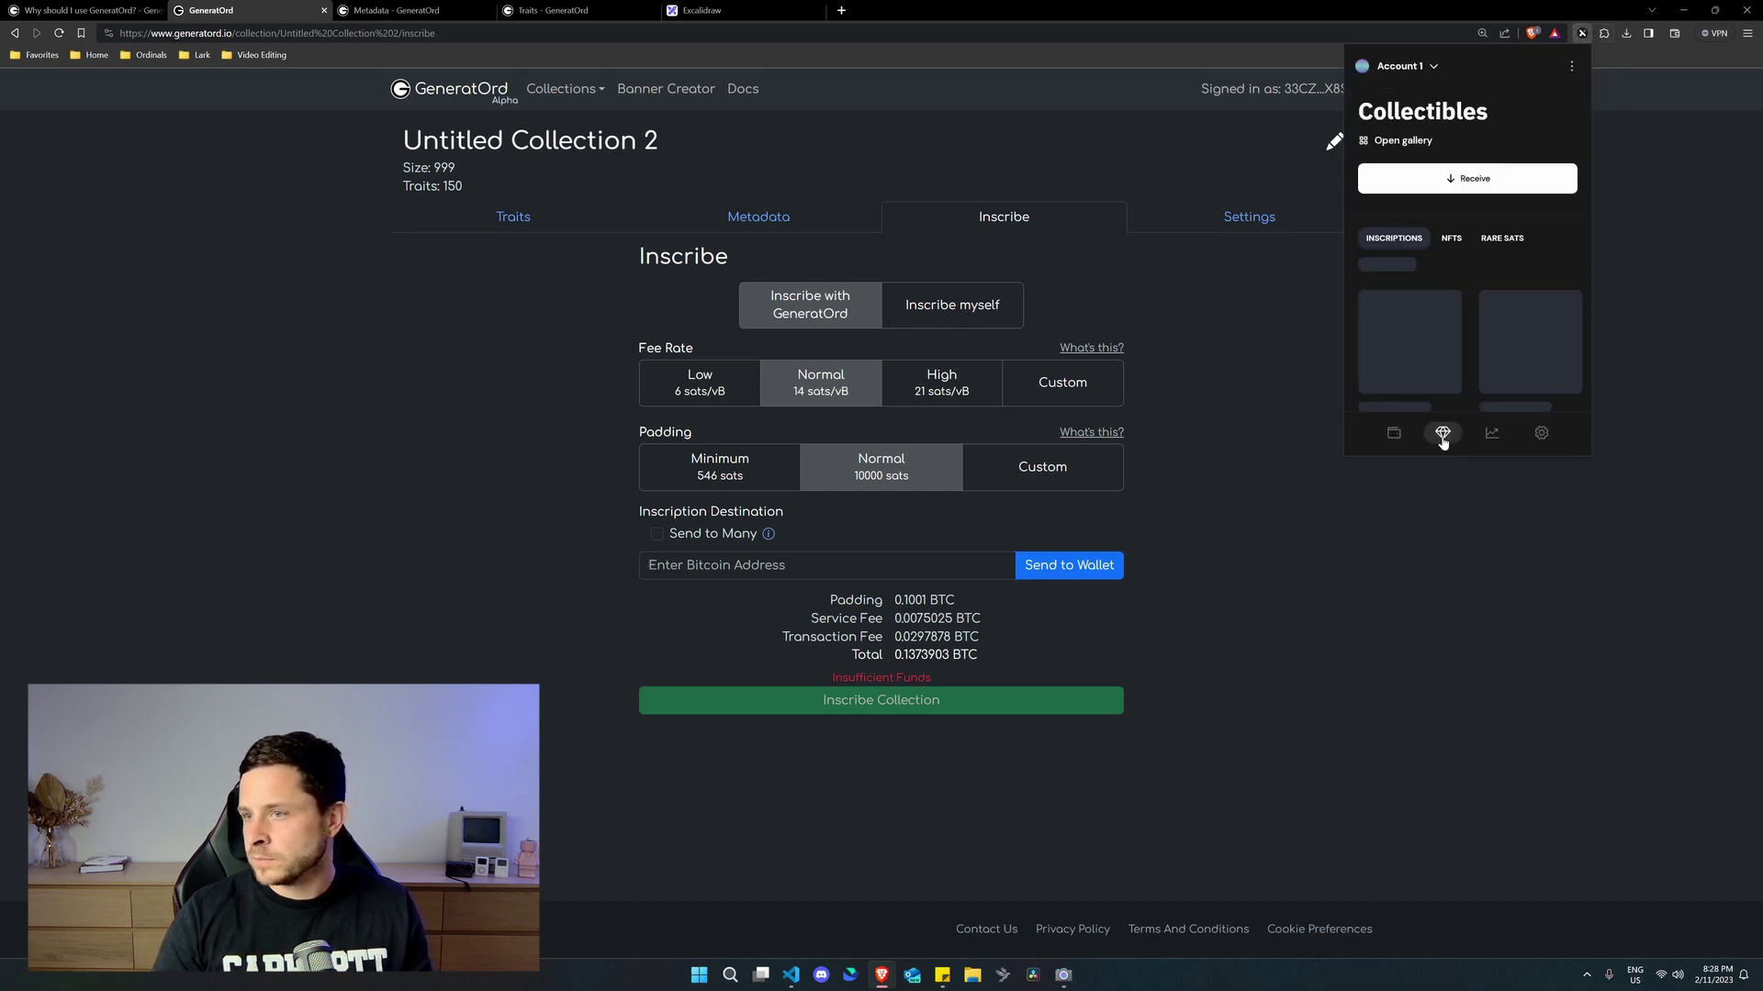
click(1469, 178)
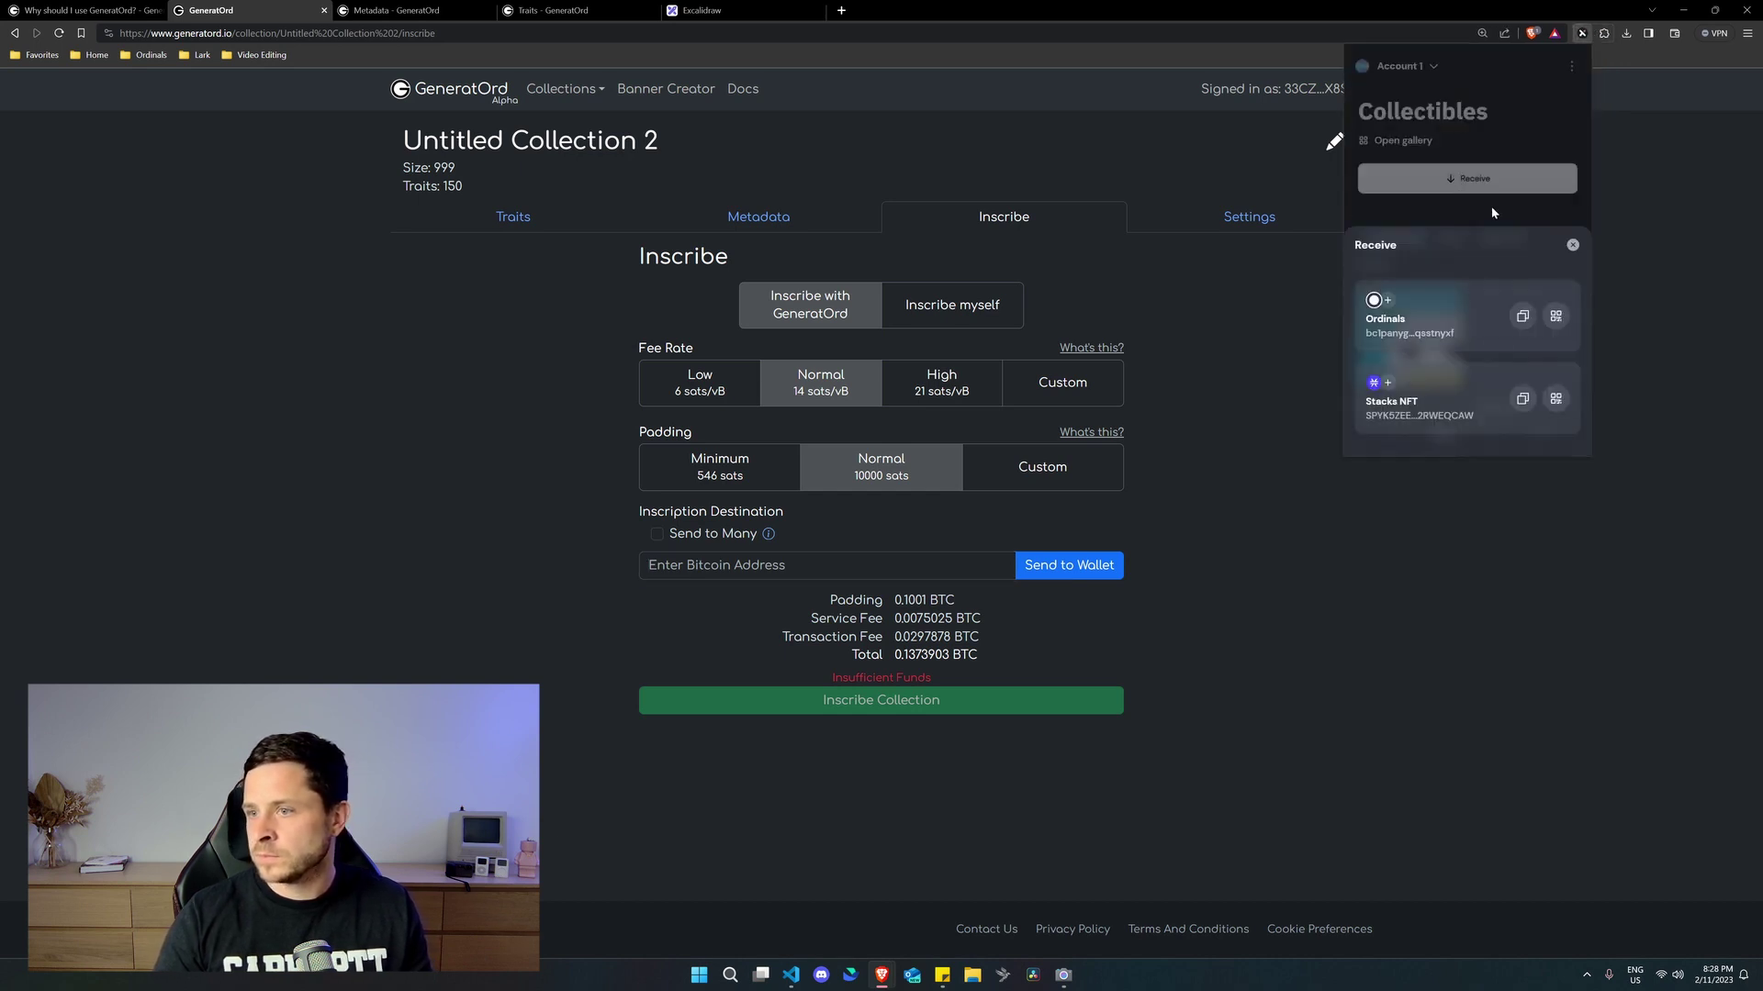
click(1522, 315)
click(1311, 372)
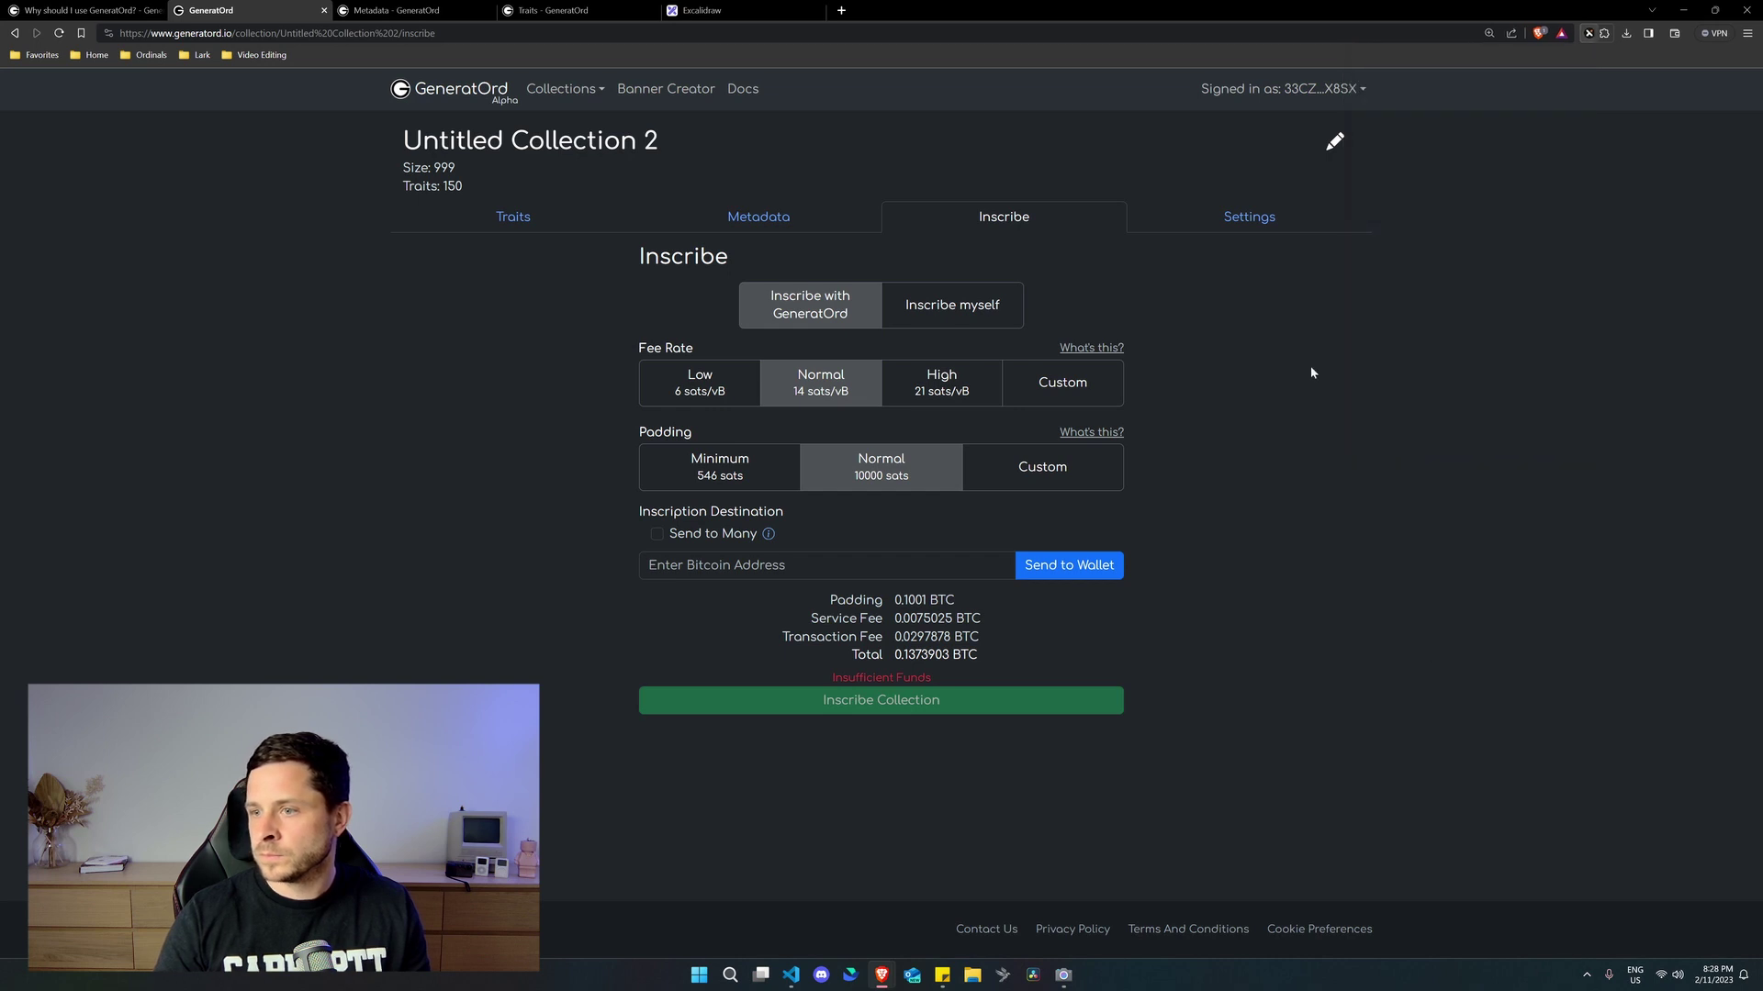
click(826, 564)
key(ctrl+v)
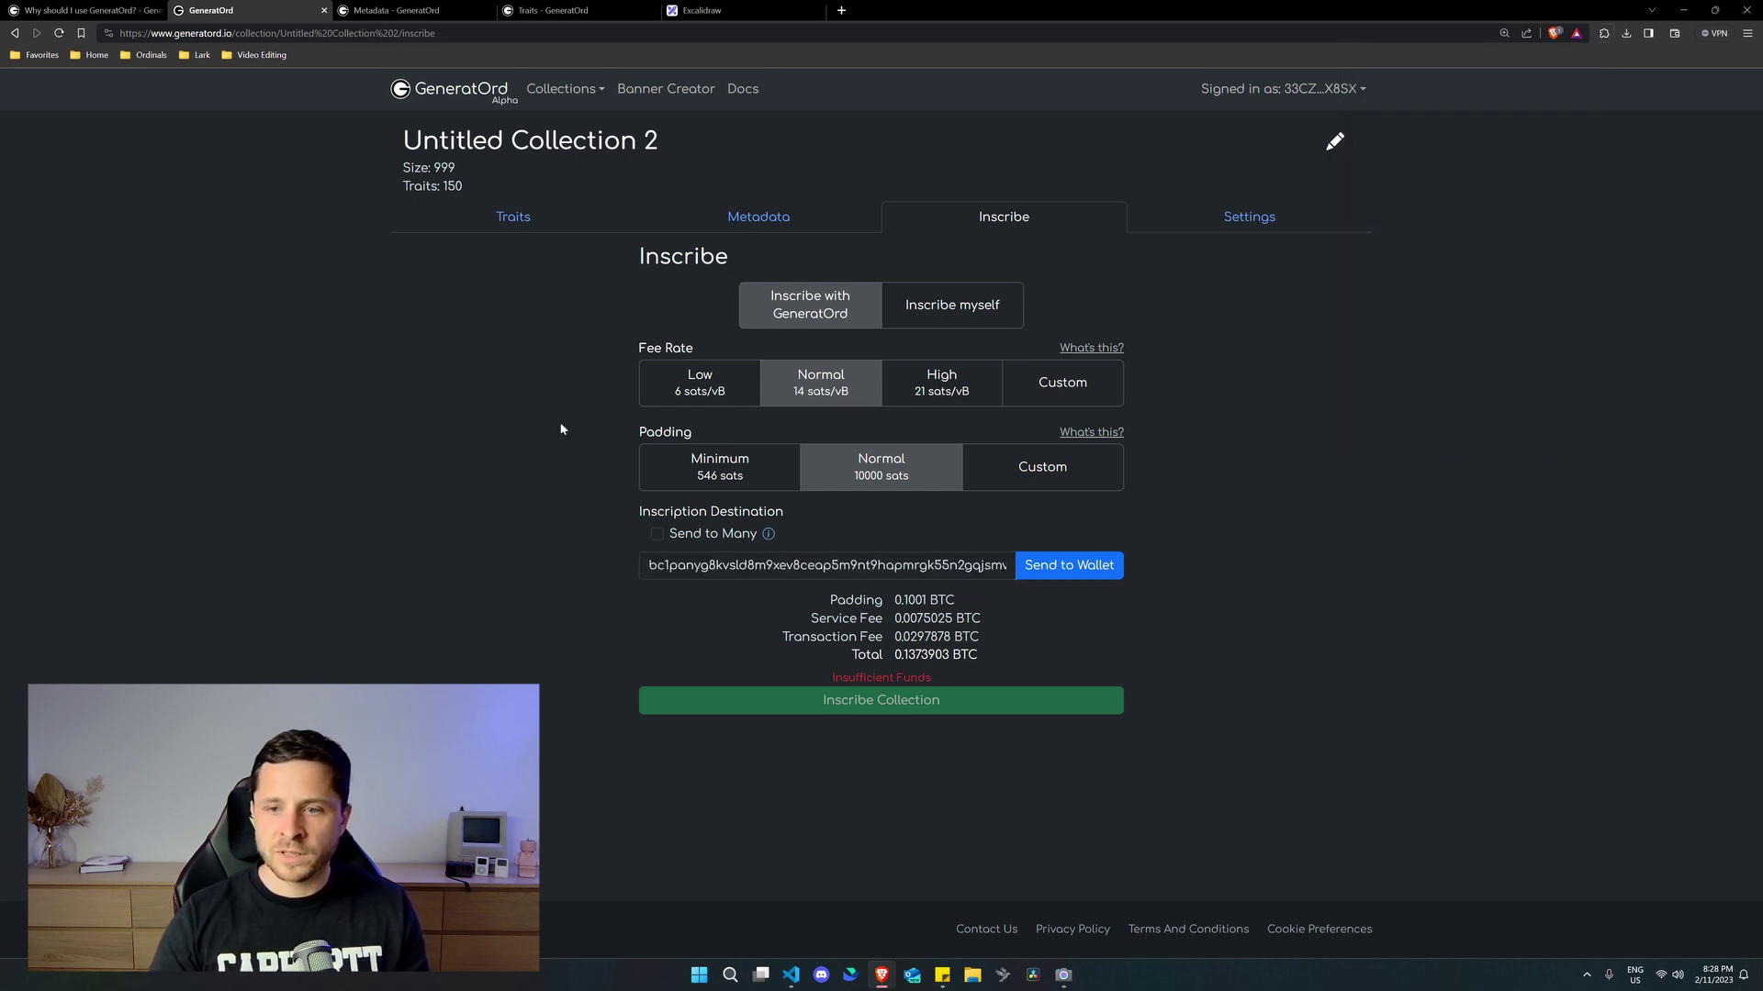
Load mempool.space in a new tab to check current fees (medium priority 10 sat/vB)
click(842, 20)
text(mem)
key(Return)
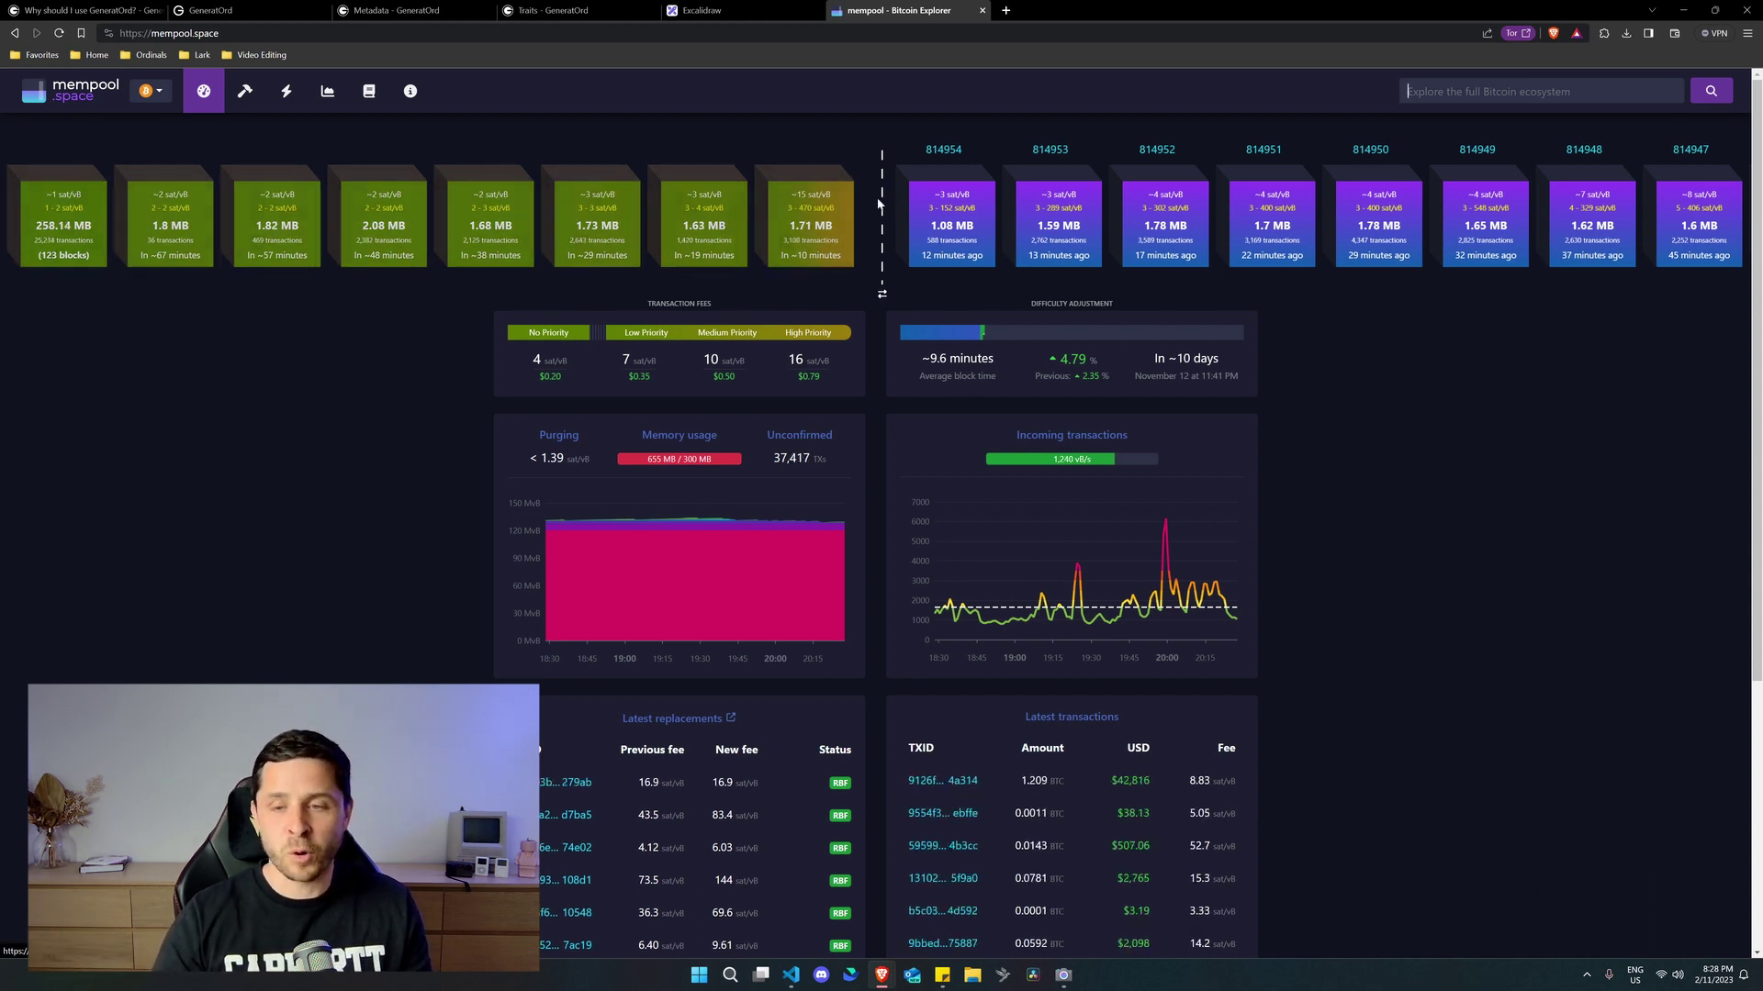
Set a custom 10 sats/vB fee rate on the Inscribe page, bringing the total to 0.1288795 BTC
click(397, 11)
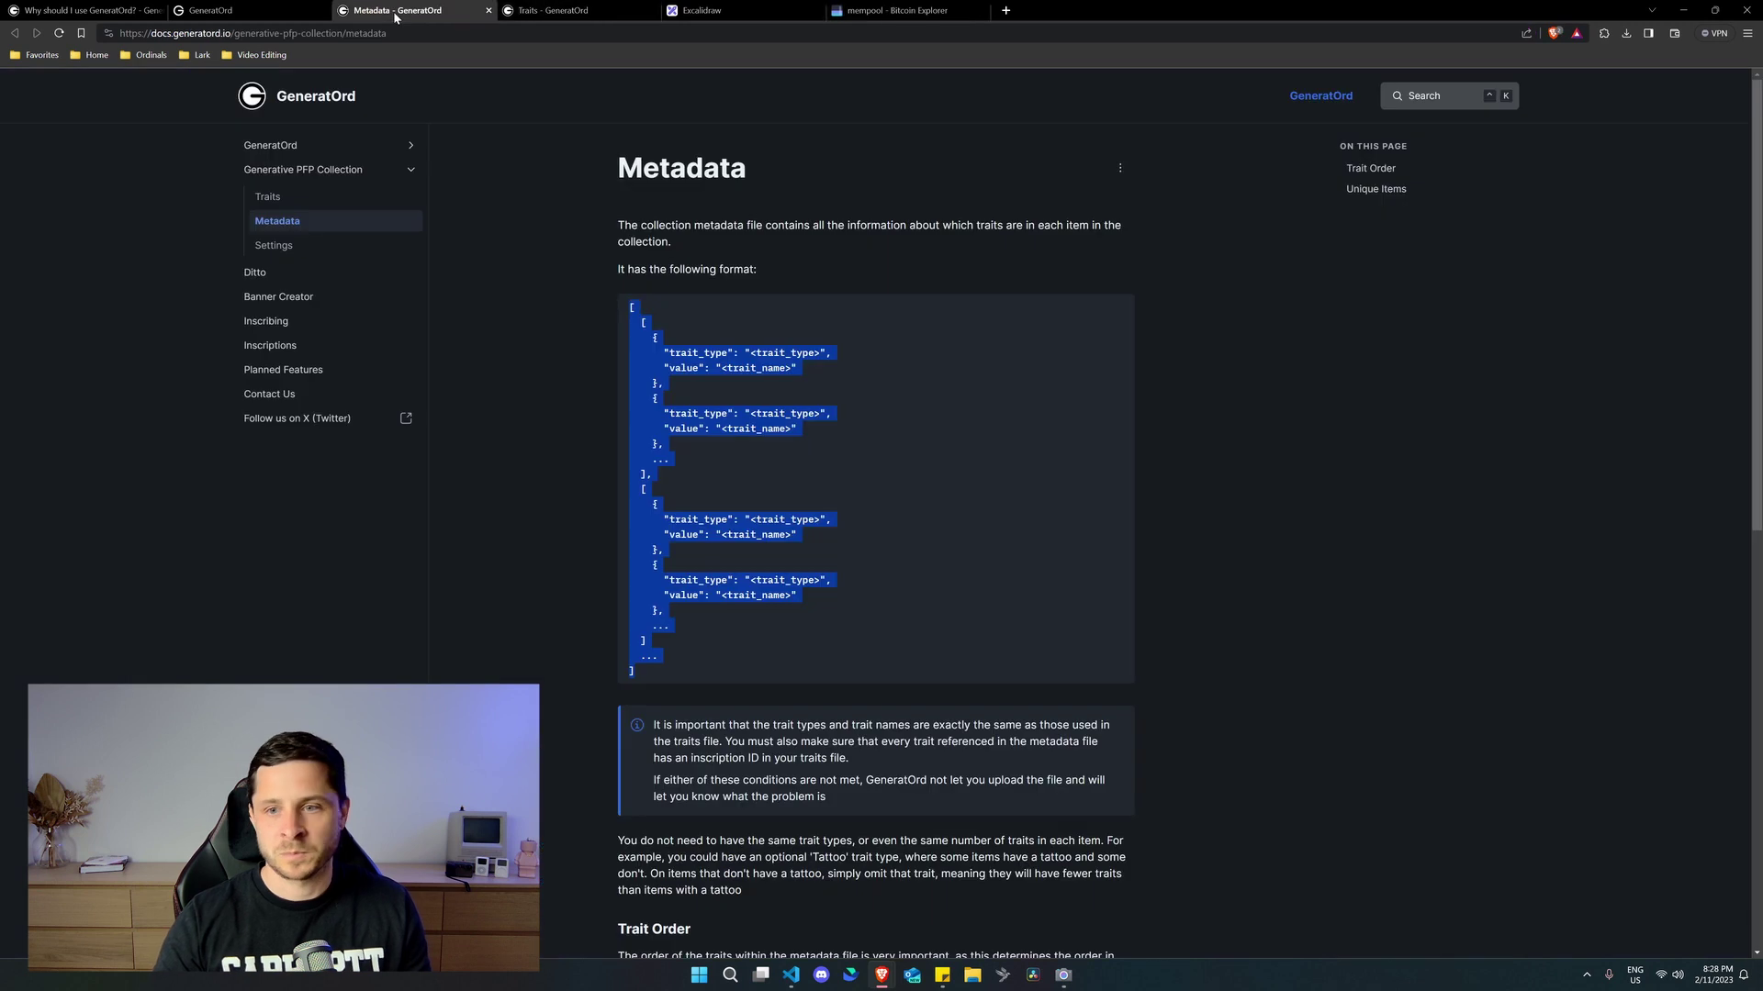
key(ctrl+shift+Tab)
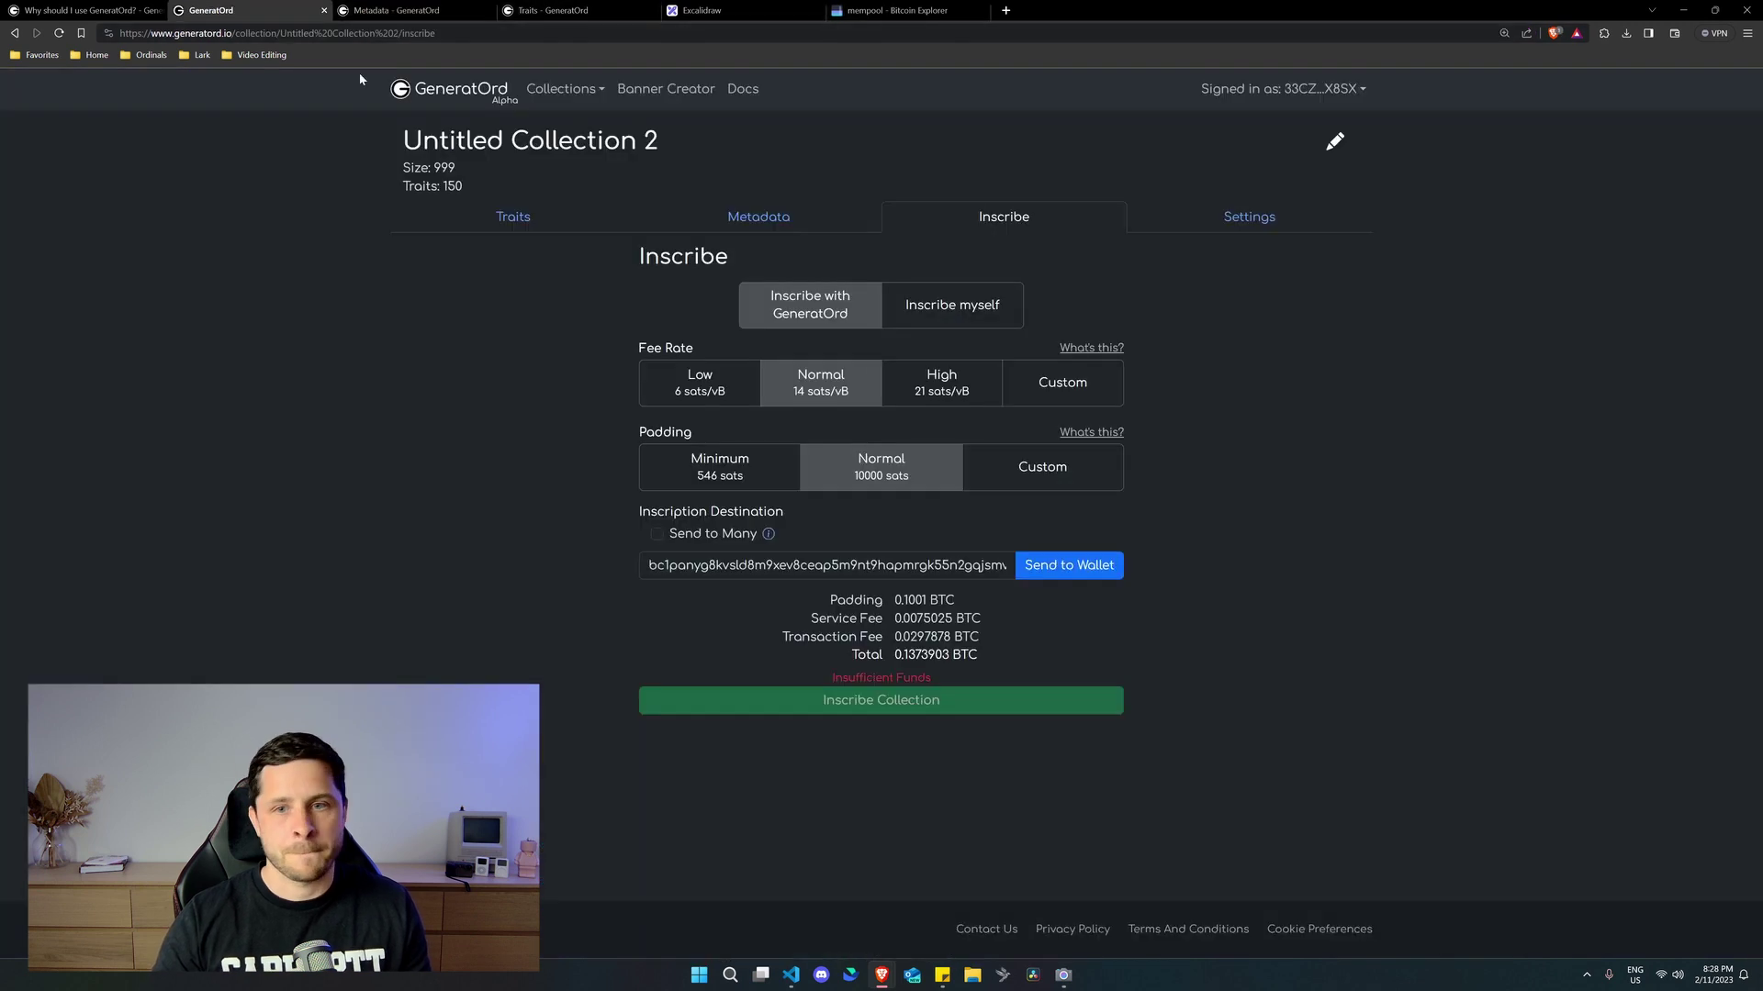
click(1057, 382)
click(762, 420)
text(1014)
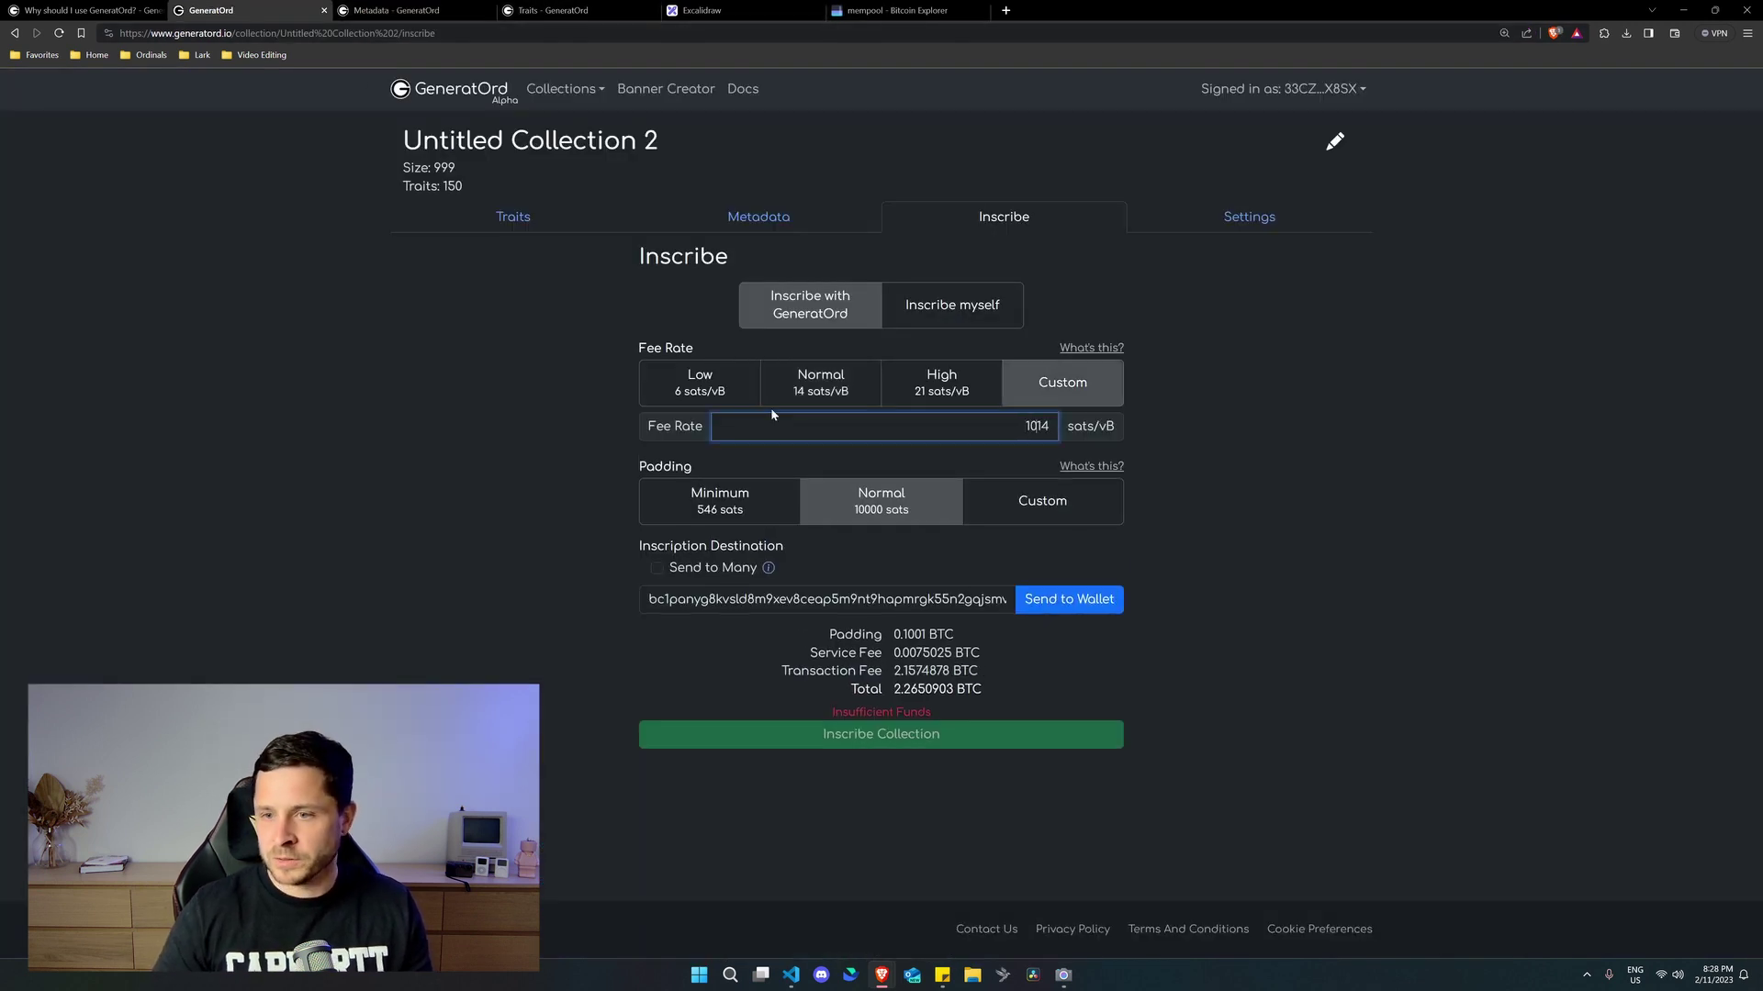
key(BackSpace)
key(BackSpace)
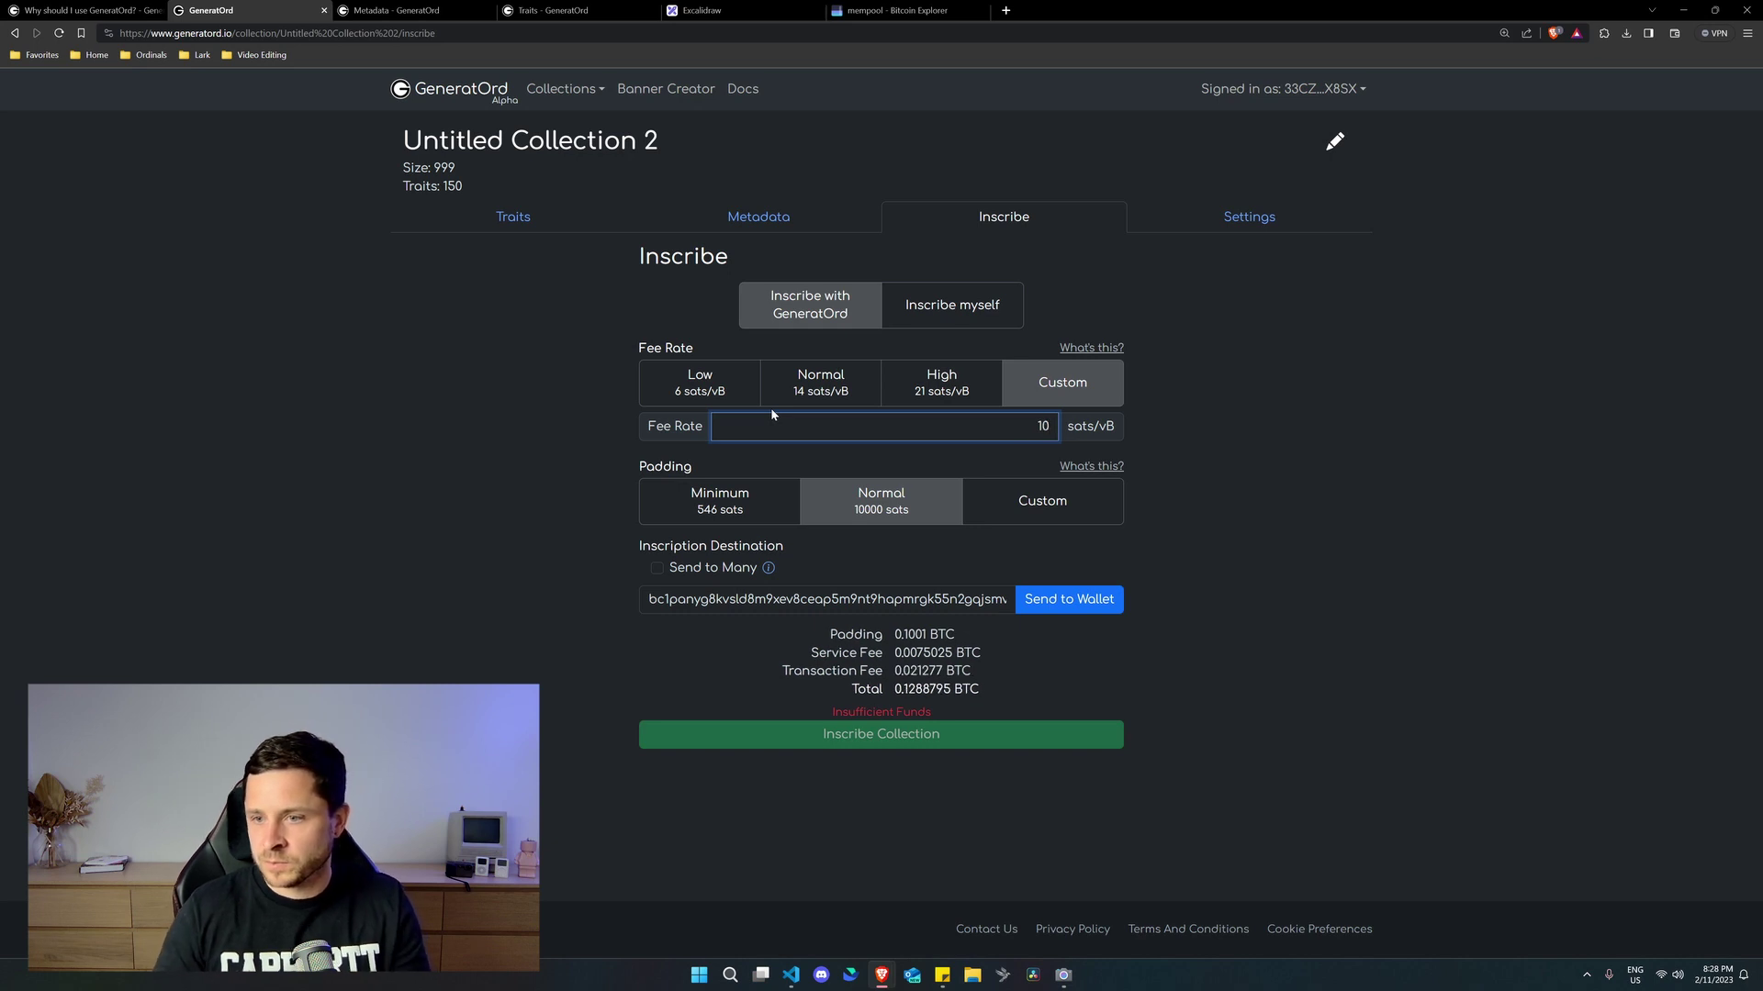
click(1309, 426)
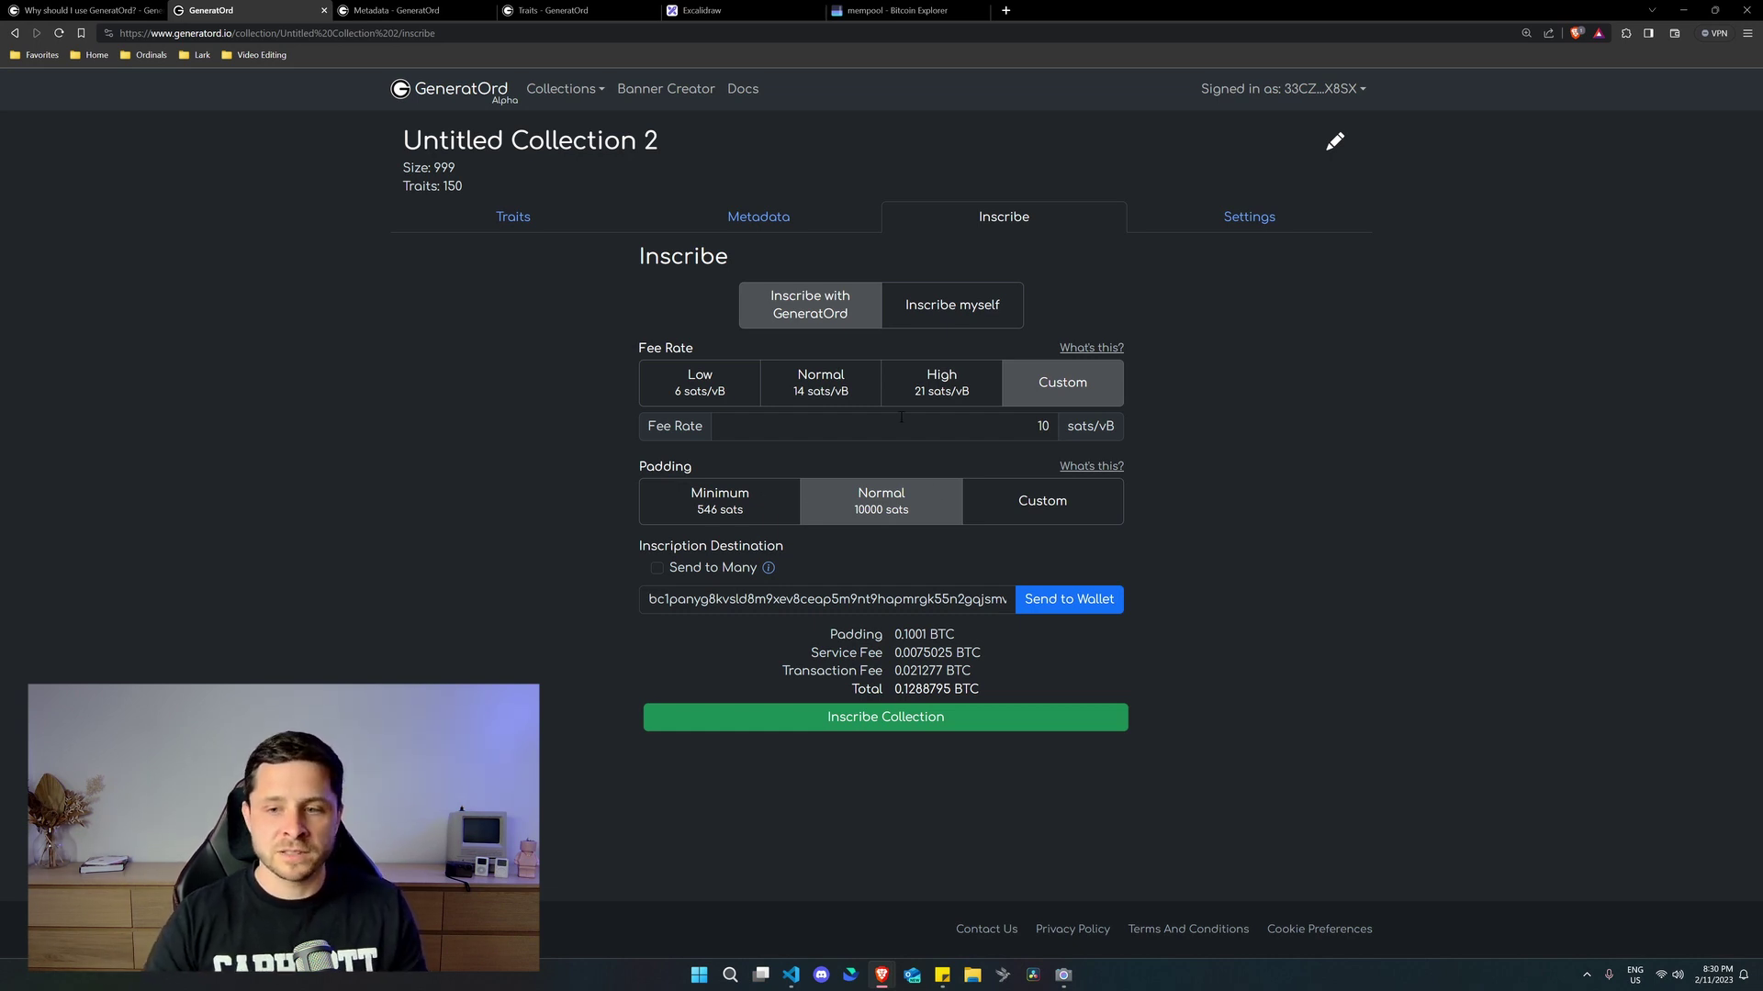
Choose Minimum padding, dropping the inscription total to 0.03424496 BTC
click(772, 513)
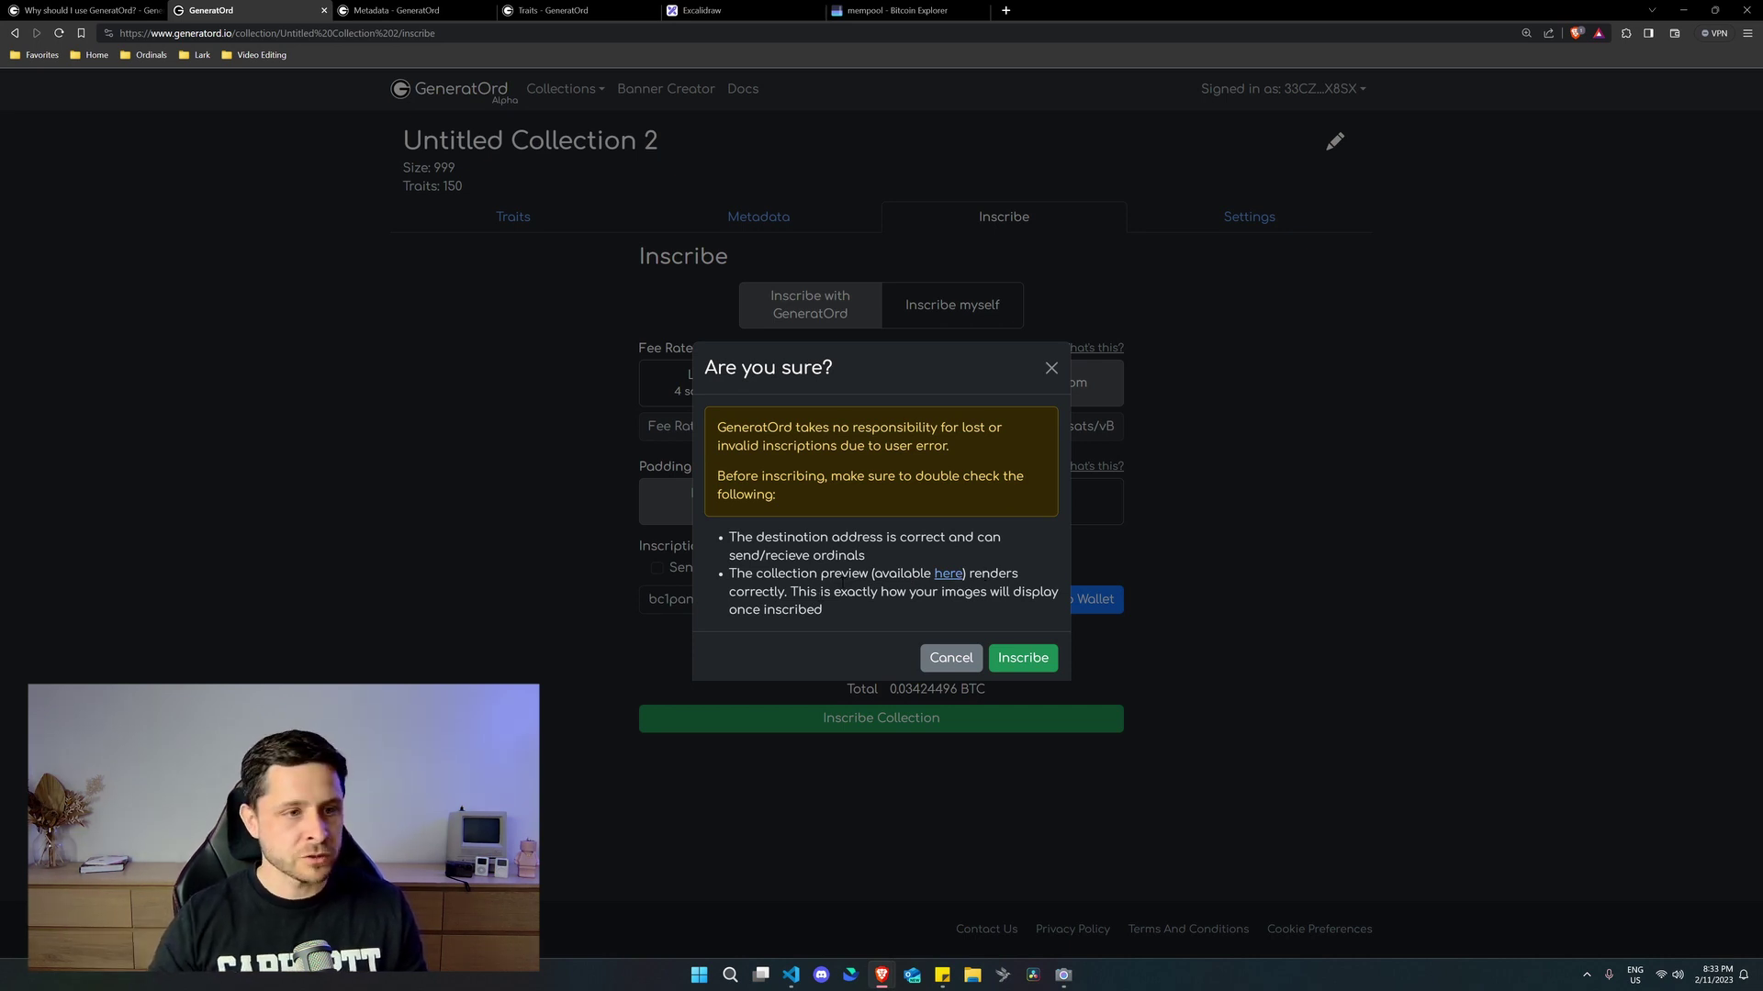
Confirm inscribing Untitled Collection 2 in the 'Are you sure?' dialog
click(1024, 660)
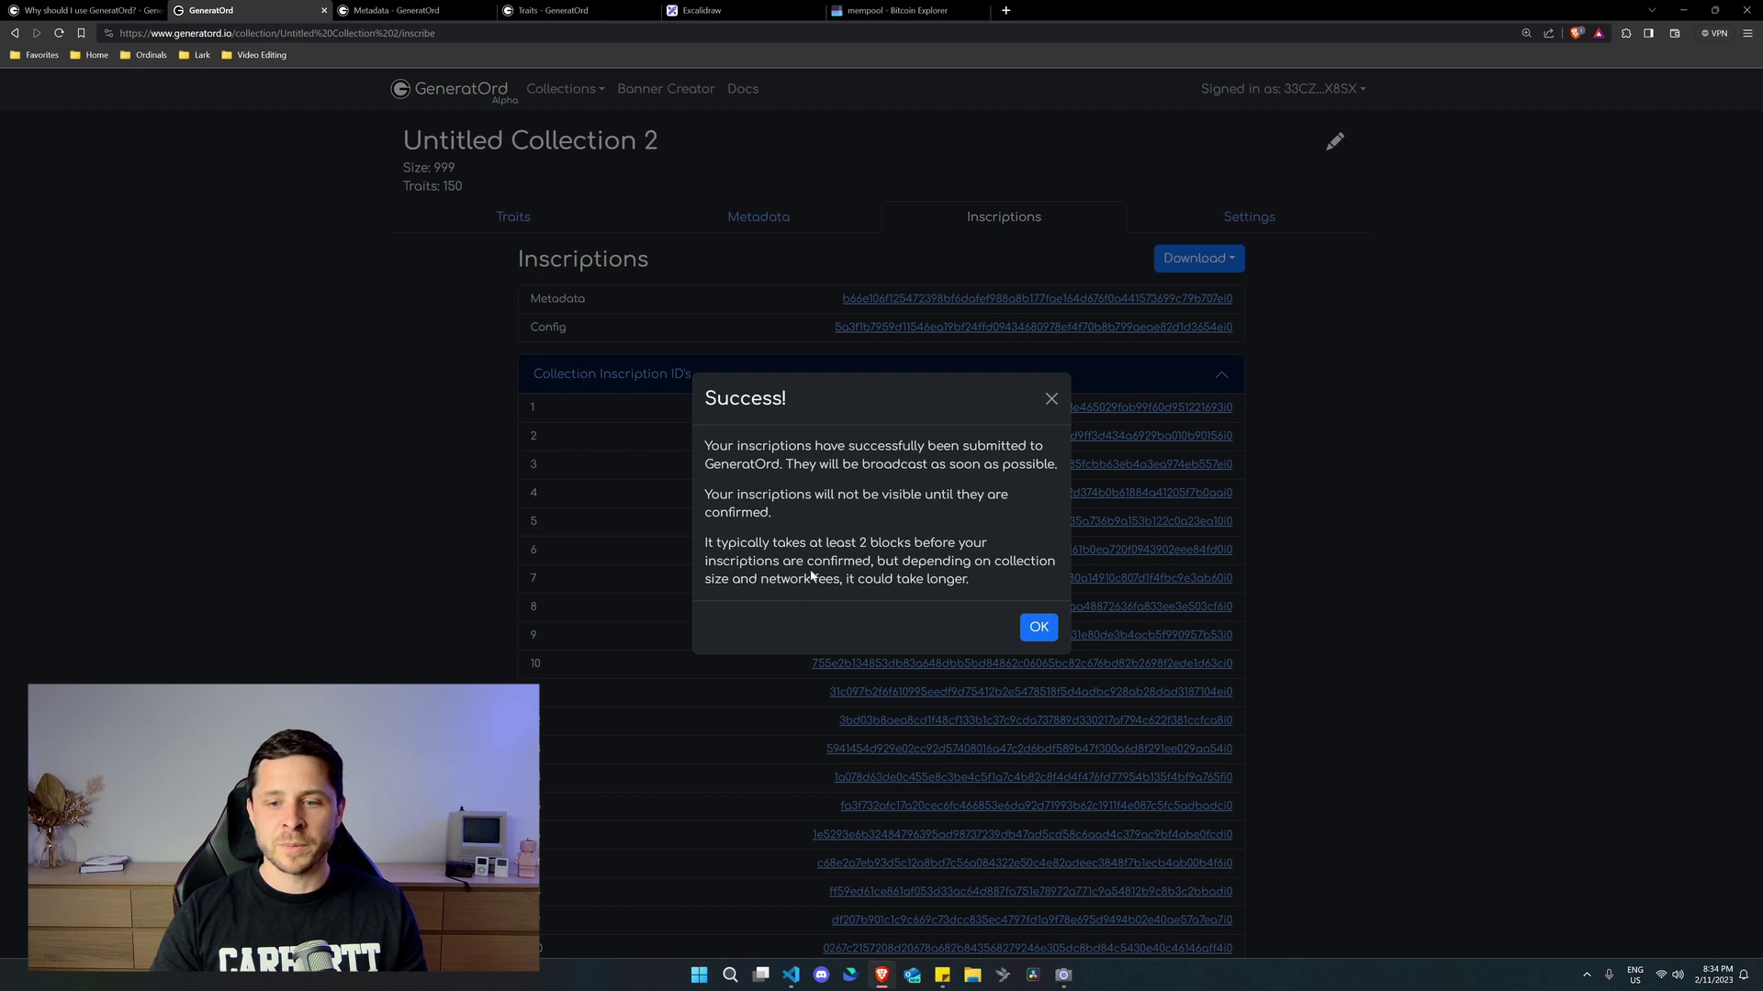
click(1038, 630)
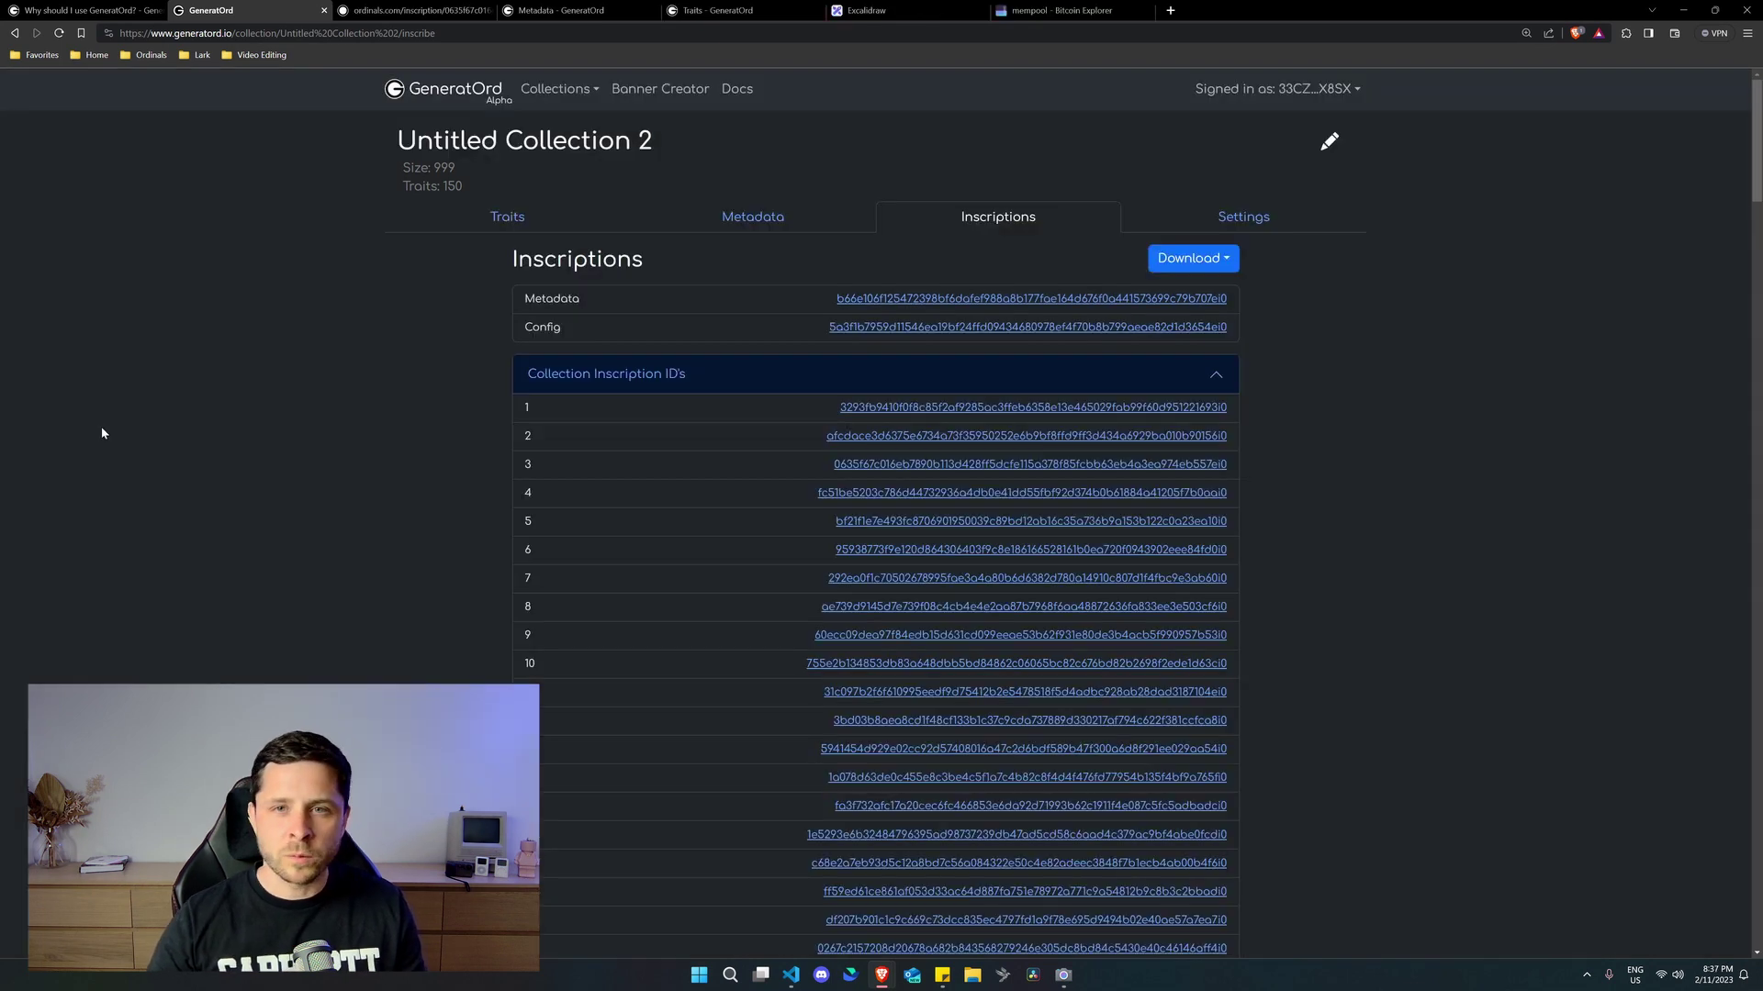